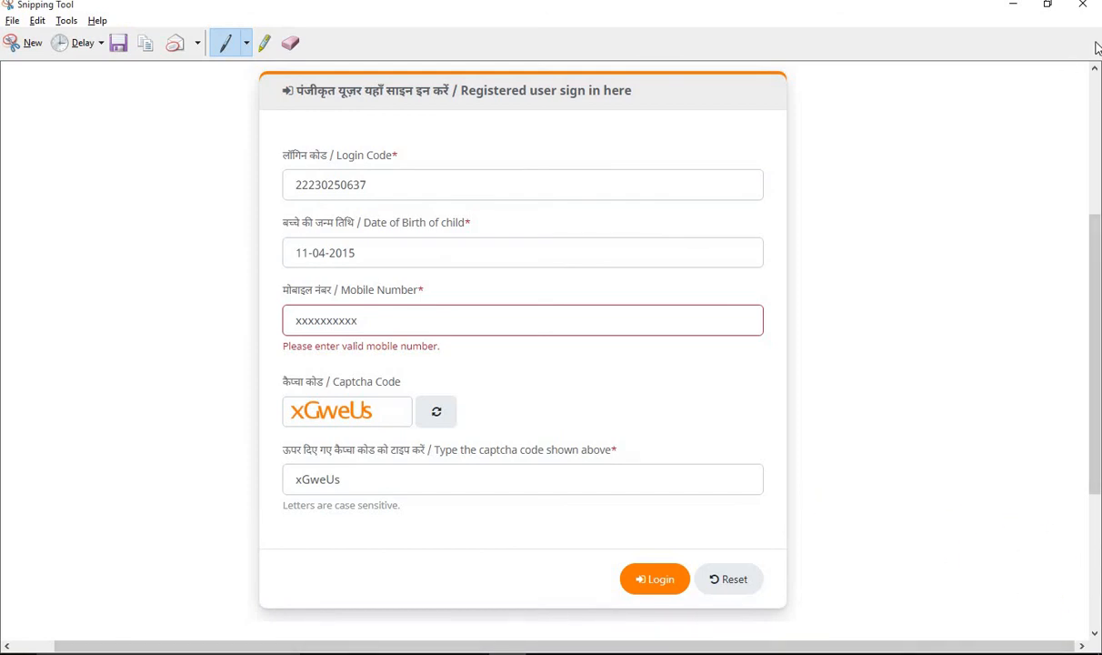
- Minimize the Snipping Tool and the incognito Chrome window to reveal the KVS application form
{"action": "left_click", "coordinate": [1011, 11]}
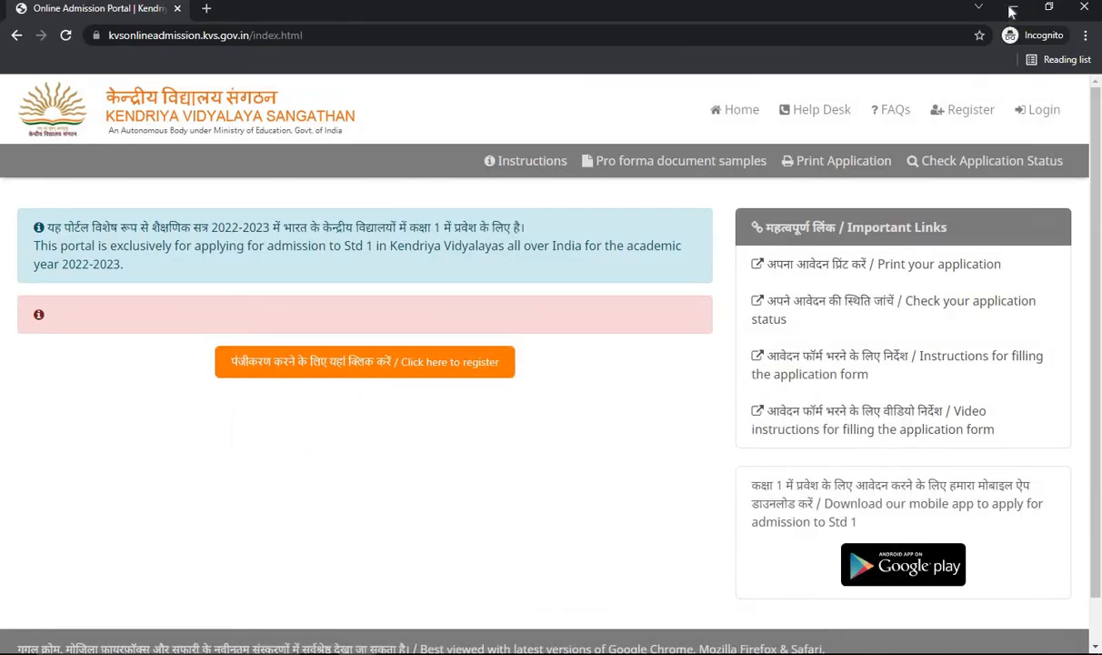
{"action": "left_click", "coordinate": [1011, 11]}
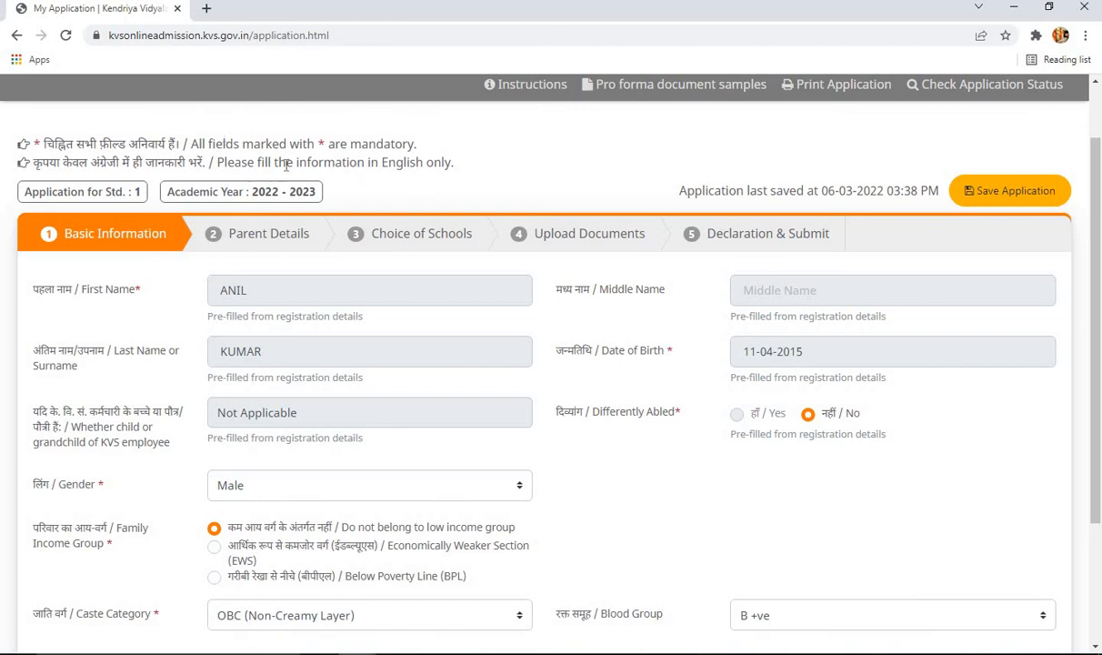
{"action": "left_click_drag", "start_coordinate": [286, 165], "coordinate": [379, 166]}
{"action": "left_click", "coordinate": [457, 176]}
{"action": "left_click", "coordinate": [459, 176]}
{"action": "left_click", "coordinate": [459, 175]}
{"action": "scroll", "coordinate": [460, 173], "scroll_direction": "down", "scroll_amount": 1}
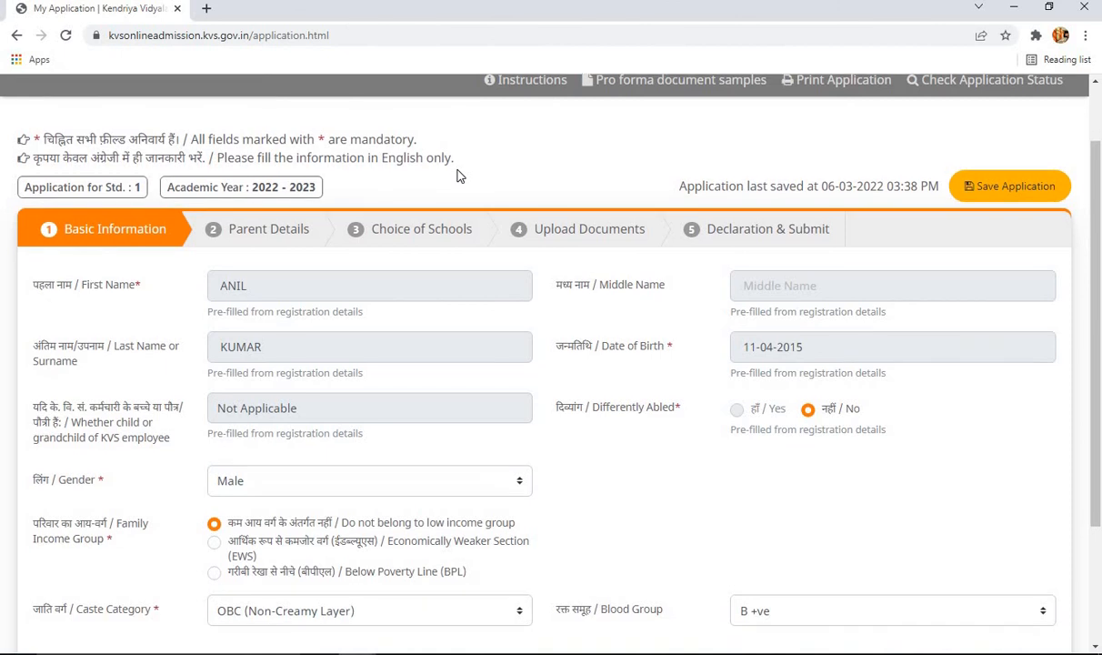
{"action": "scroll", "coordinate": [501, 236], "scroll_direction": "down", "scroll_amount": 1}
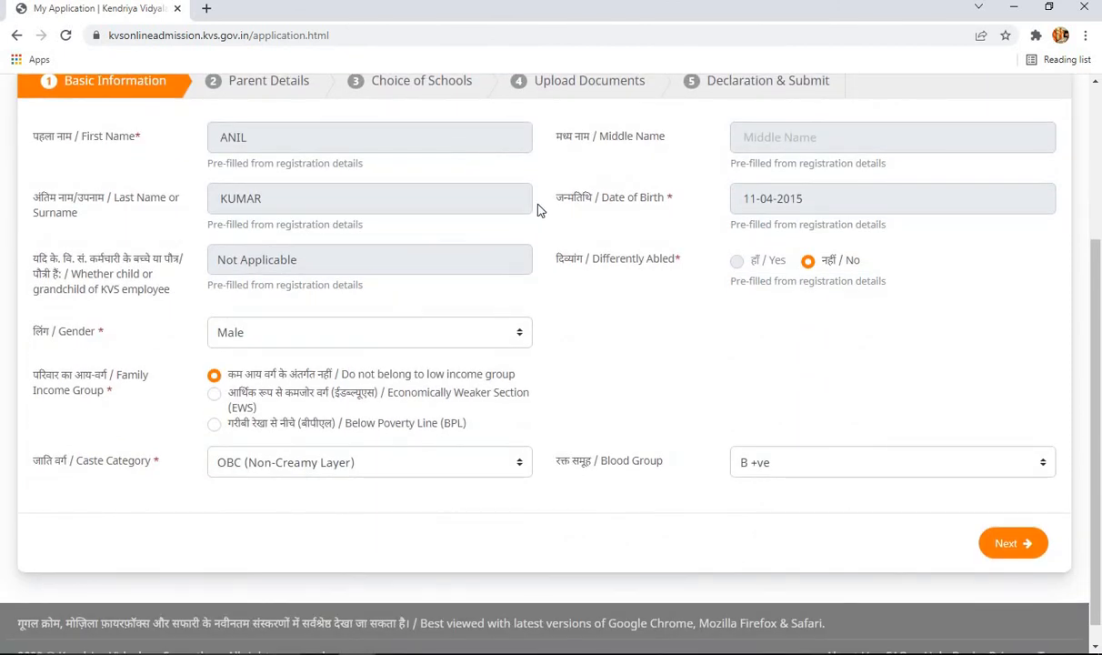
{"action": "scroll", "coordinate": [513, 211], "scroll_direction": "up", "scroll_amount": 1}
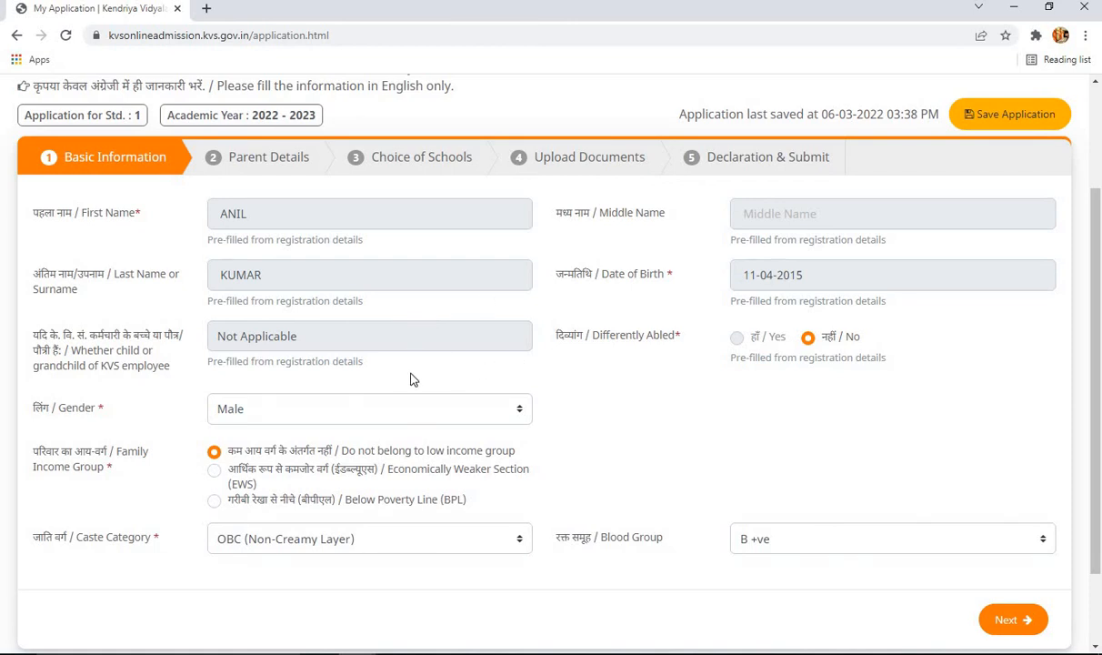
{"action": "left_click_drag", "start_coordinate": [284, 279], "coordinate": [287, 218]}
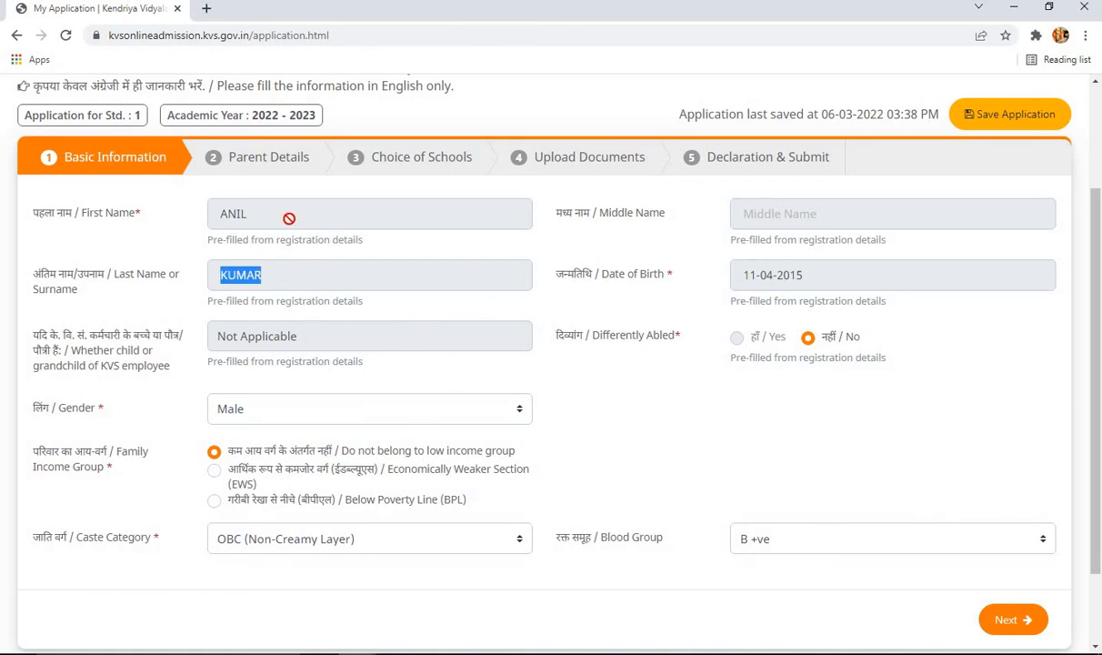
{"action": "left_click", "coordinate": [287, 218]}
{"action": "double_click", "coordinate": [872, 283]}
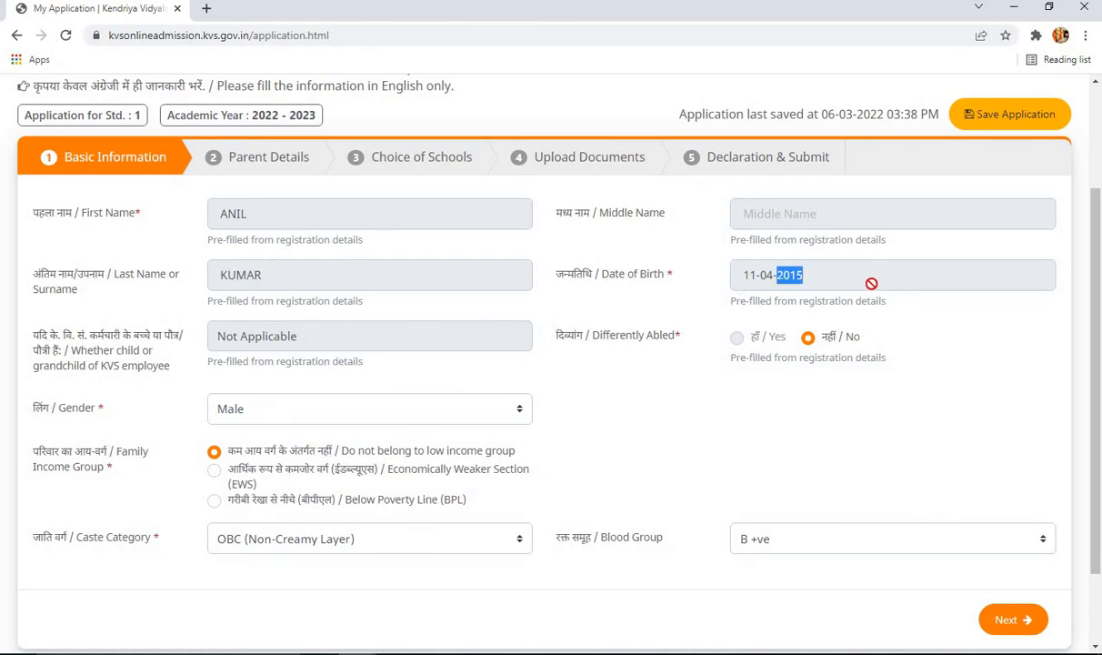
{"action": "left_click", "coordinate": [740, 340]}
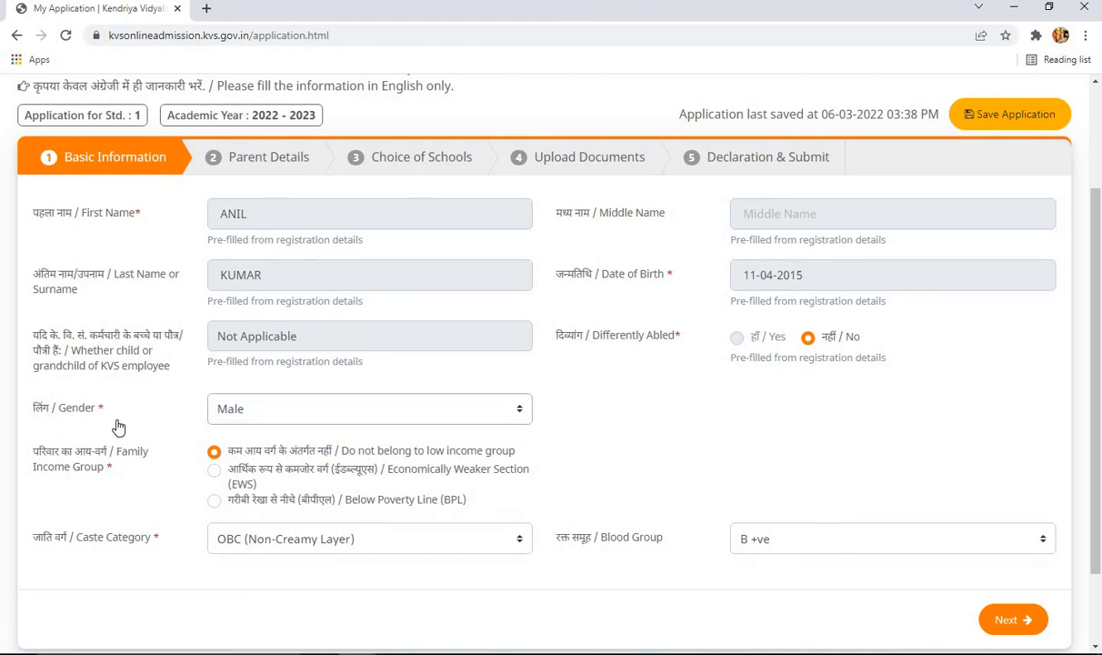
- Confirm the gender as Male and the caste category as OBC (Non-Creamy Layer)
{"action": "left_click", "coordinate": [497, 421]}
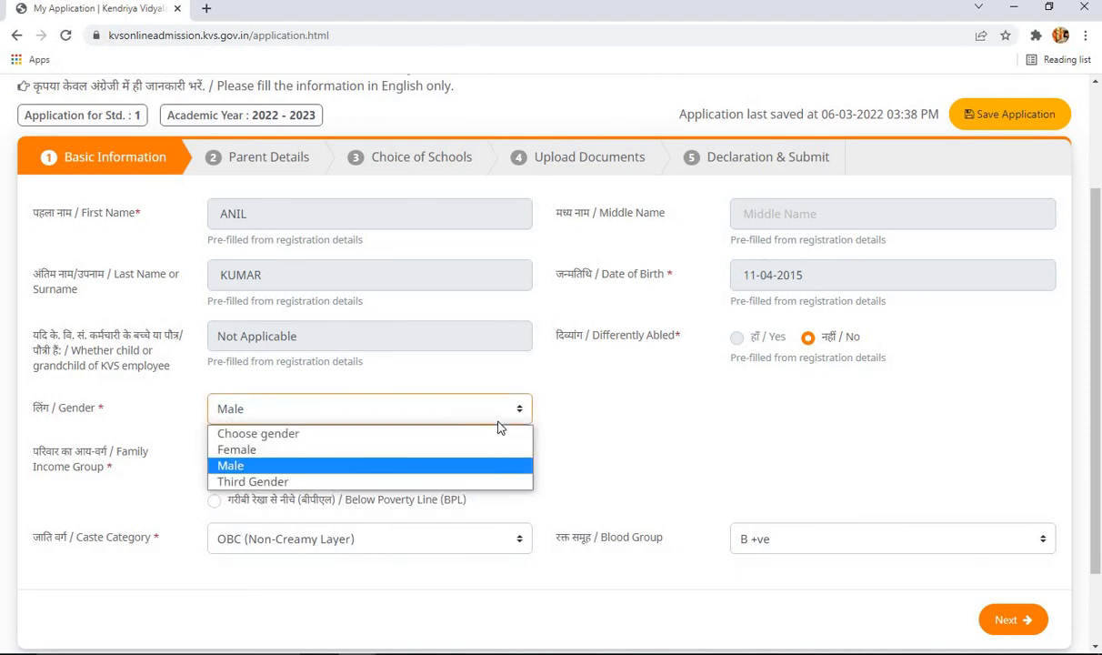
{"action": "left_click", "coordinate": [469, 467]}
{"action": "scroll", "coordinate": [698, 444], "scroll_direction": "down", "scroll_amount": 2}
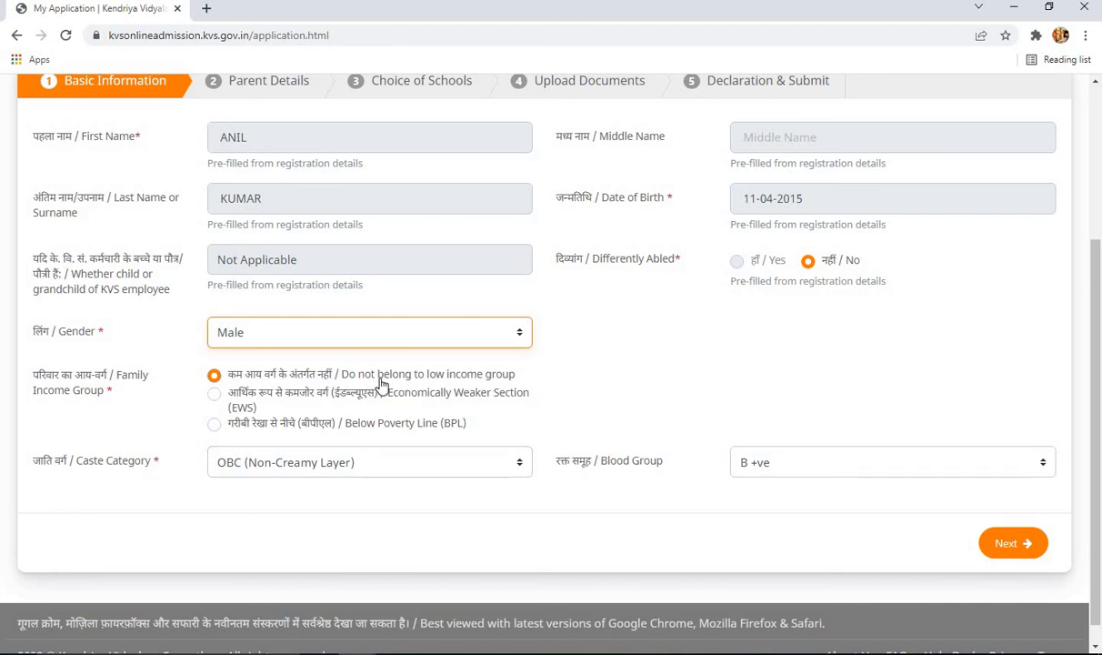
{"action": "left_click", "coordinate": [513, 466]}
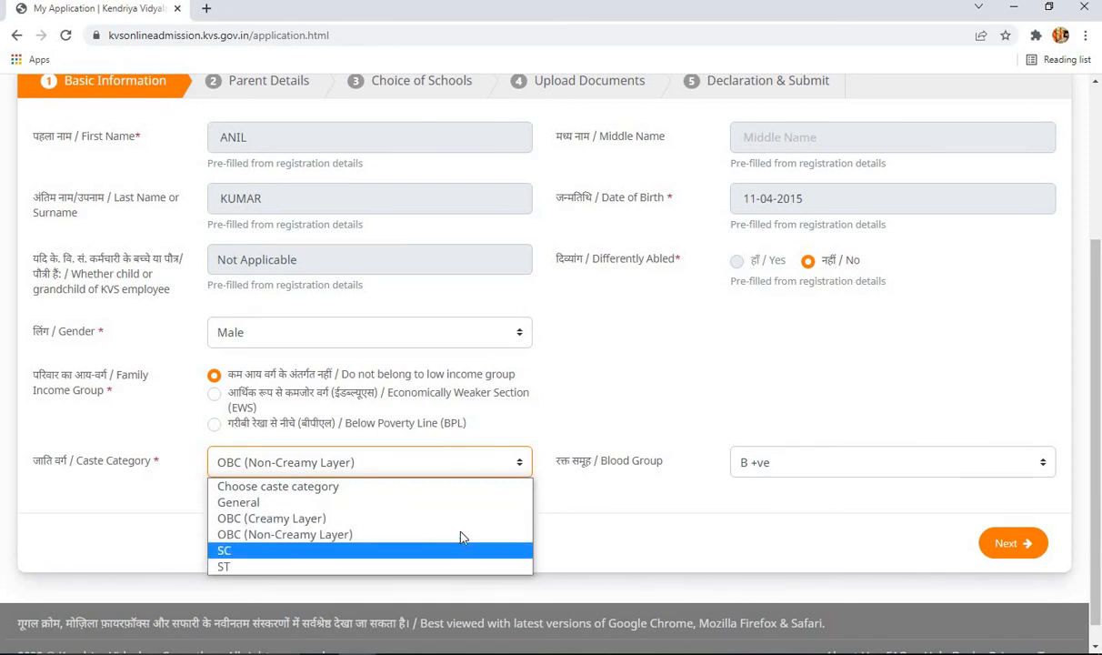
{"action": "left_click", "coordinate": [488, 535]}
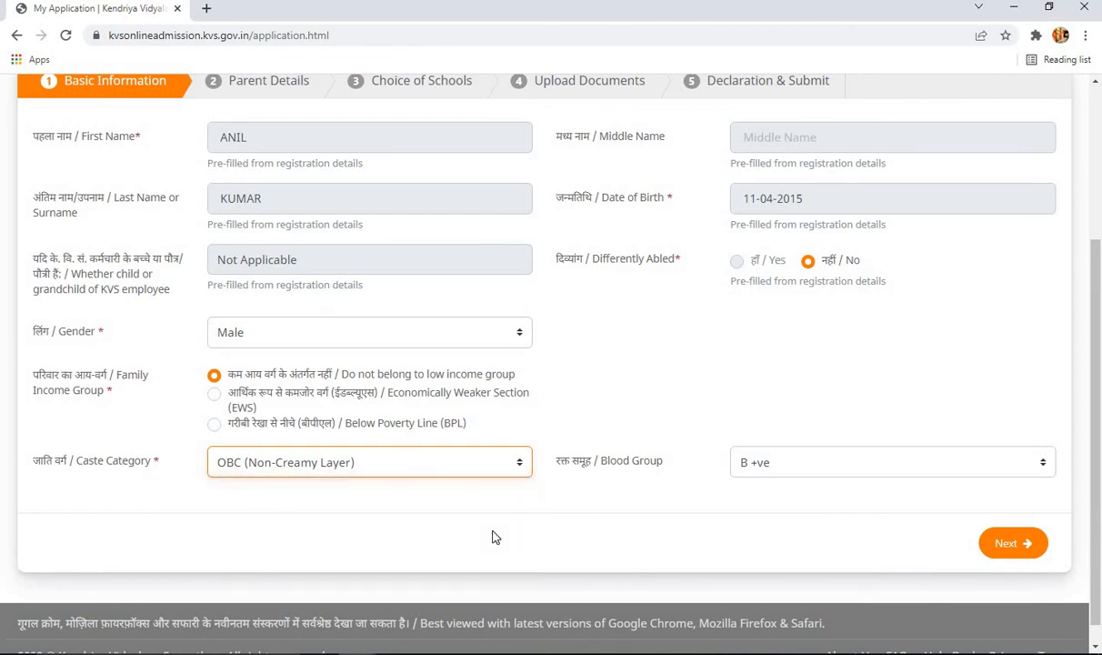
- Reselect blood group B +ve and set Family Income Group to EWS
{"action": "left_click", "coordinate": [762, 475]}
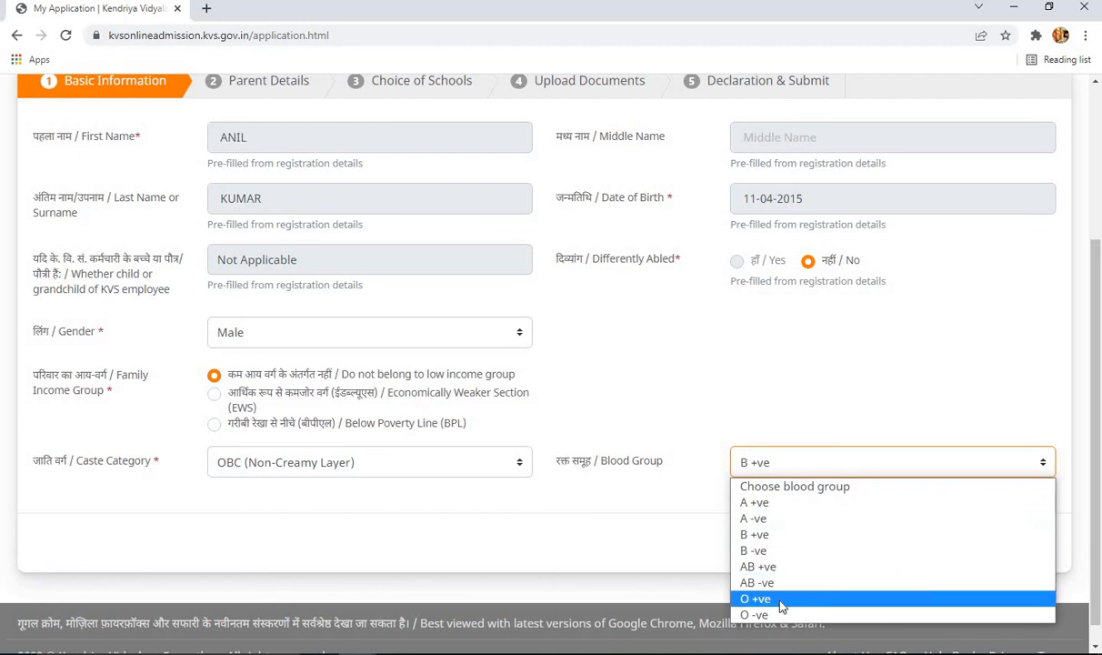
{"action": "left_click", "coordinate": [800, 487]}
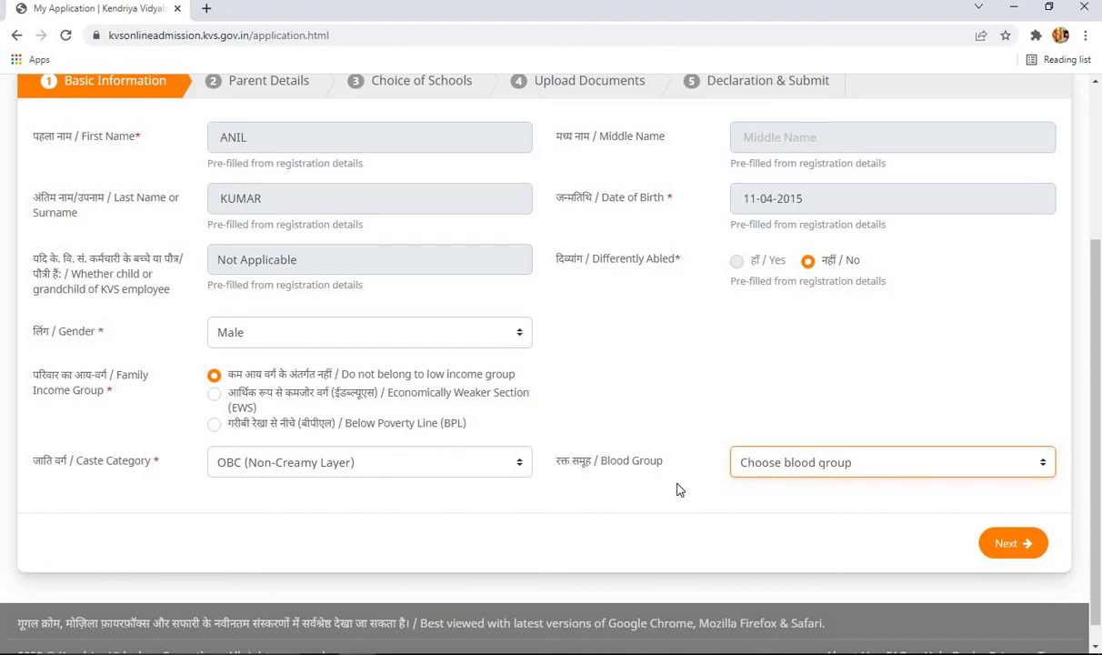
{"action": "left_click", "coordinate": [800, 473]}
{"action": "left_click", "coordinate": [751, 529]}
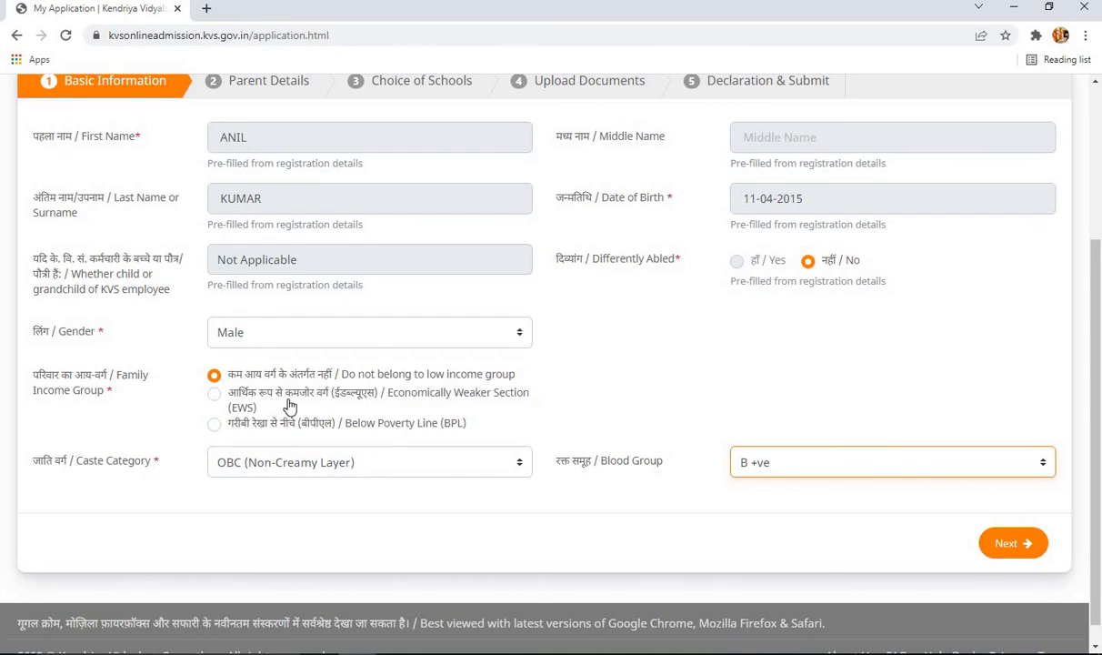
{"action": "left_click", "coordinate": [213, 400]}
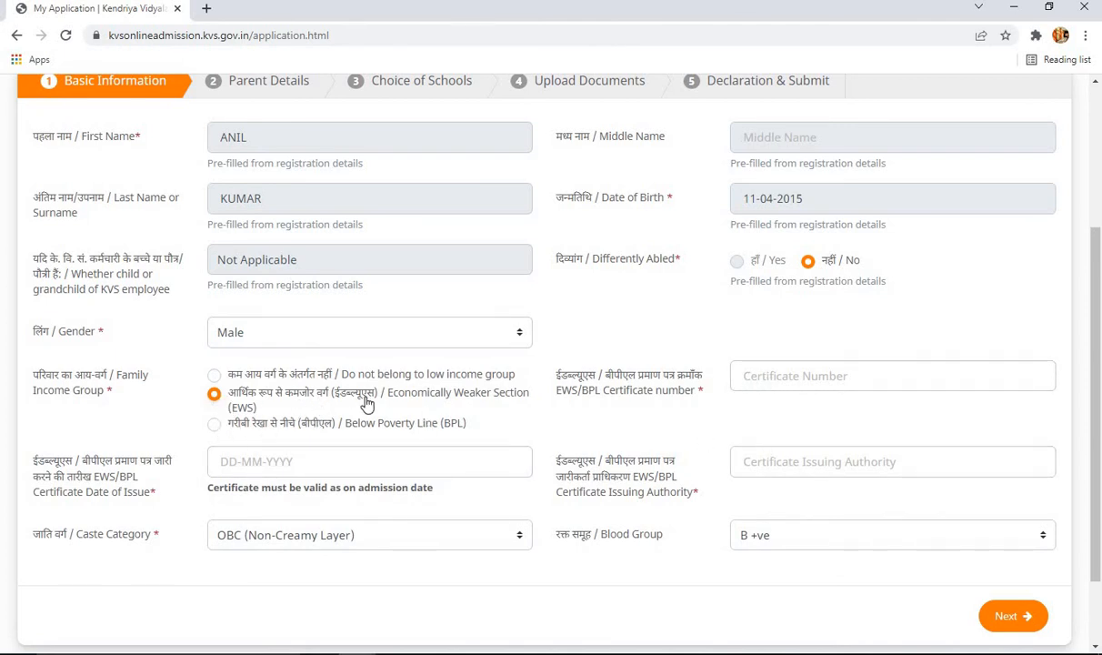
- Toggle the income group between BPL and EWS and inspect the certificate number field
{"action": "left_click", "coordinate": [217, 424]}
{"action": "left_click", "coordinate": [218, 398]}
{"action": "left_click", "coordinate": [217, 426]}
{"action": "left_click", "coordinate": [215, 396]}
{"action": "left_click", "coordinate": [875, 377]}
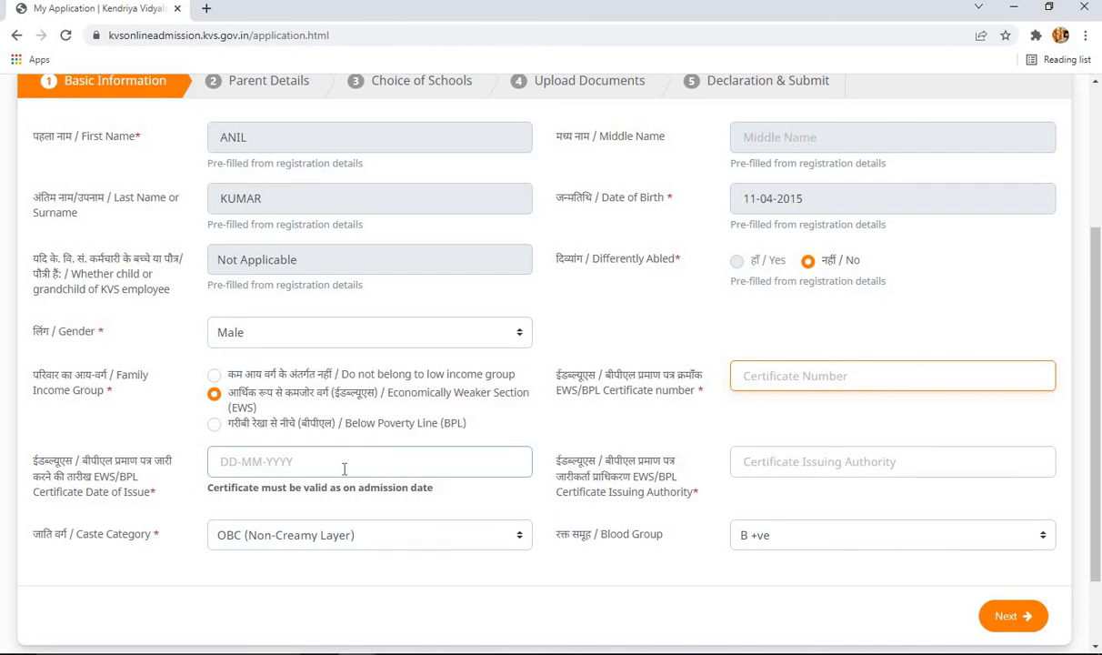
{"action": "left_click_drag", "start_coordinate": [442, 495], "coordinate": [402, 491]}
{"action": "left_click", "coordinate": [445, 495]}
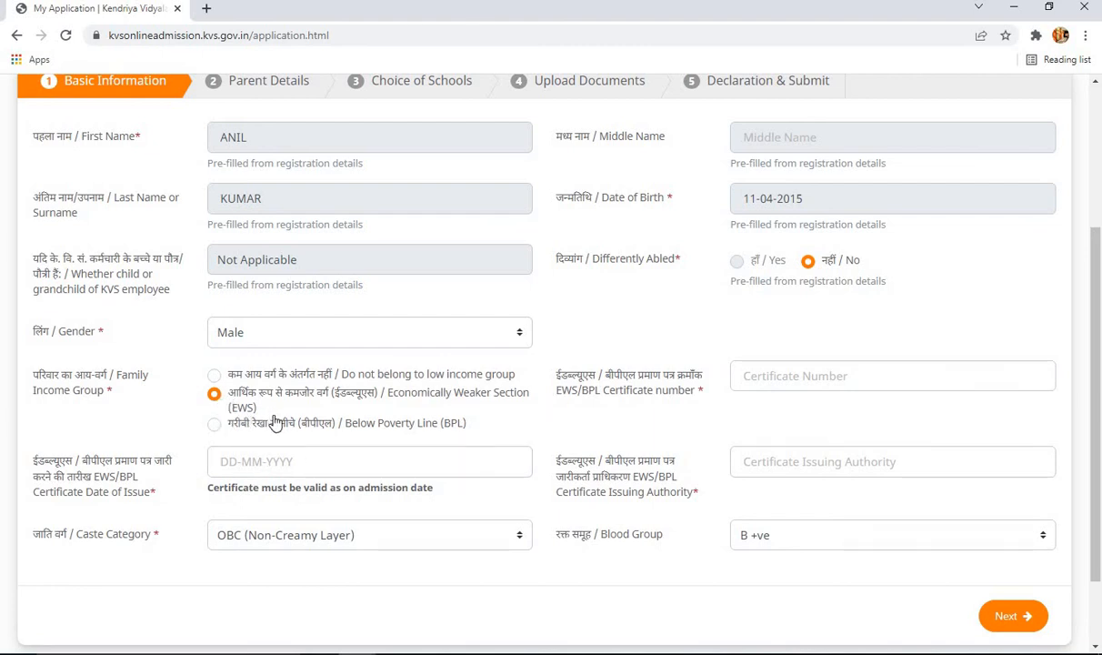
- Keep caste as OBC (Non-Creamy Layer) and mark the family as not low income
{"action": "left_click", "coordinate": [518, 545]}
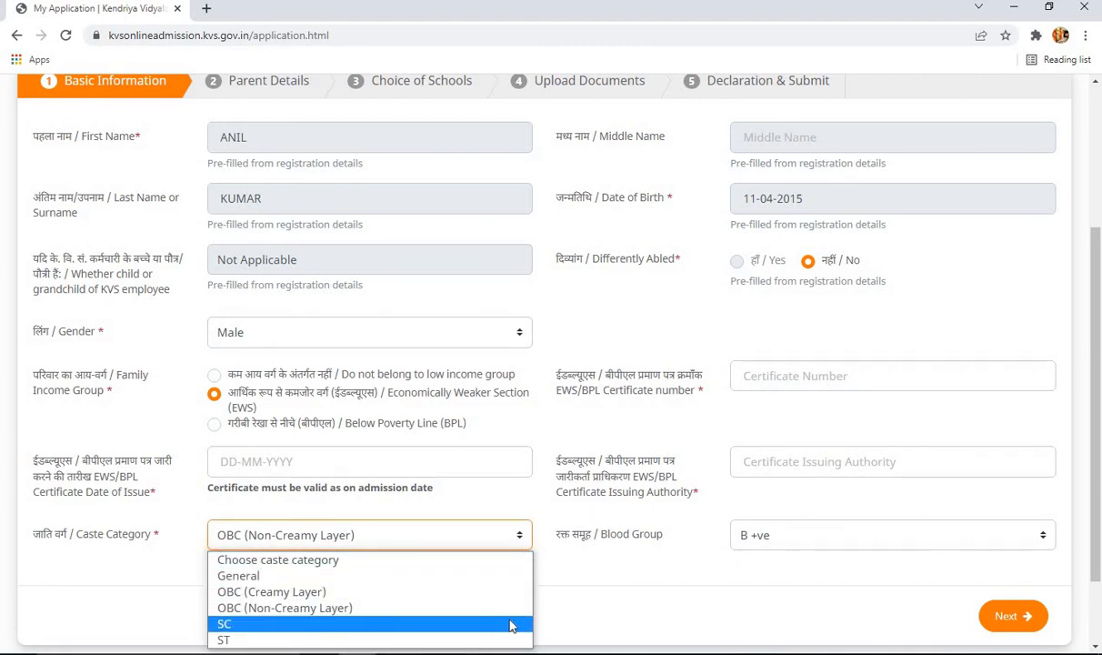
{"action": "left_click", "coordinate": [625, 618]}
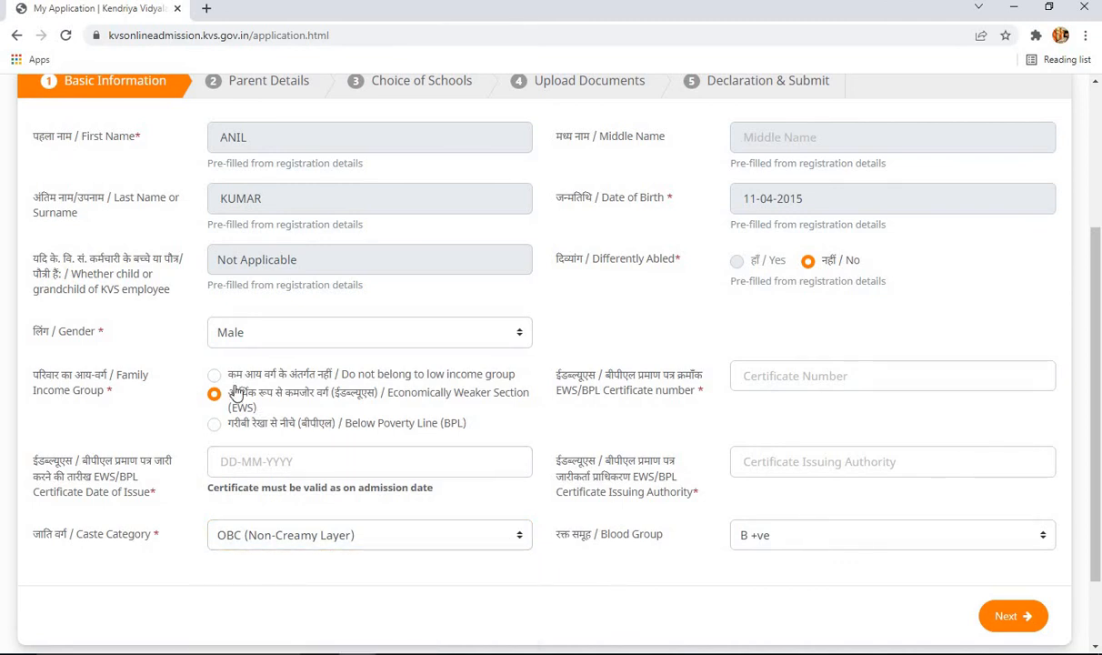
{"action": "left_click", "coordinate": [214, 377]}
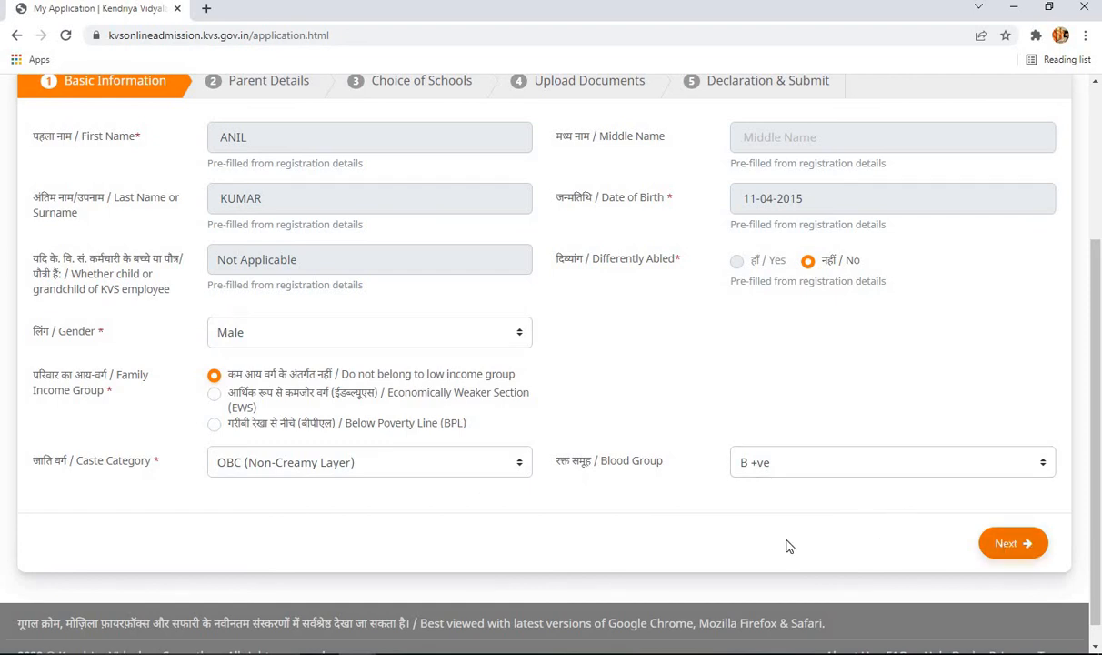
- Save the application from the top of the form, getting the Done! confirmation
{"action": "scroll", "coordinate": [788, 546], "scroll_direction": "up", "scroll_amount": 1}
{"action": "scroll", "coordinate": [819, 556], "scroll_direction": "down", "scroll_amount": 1}
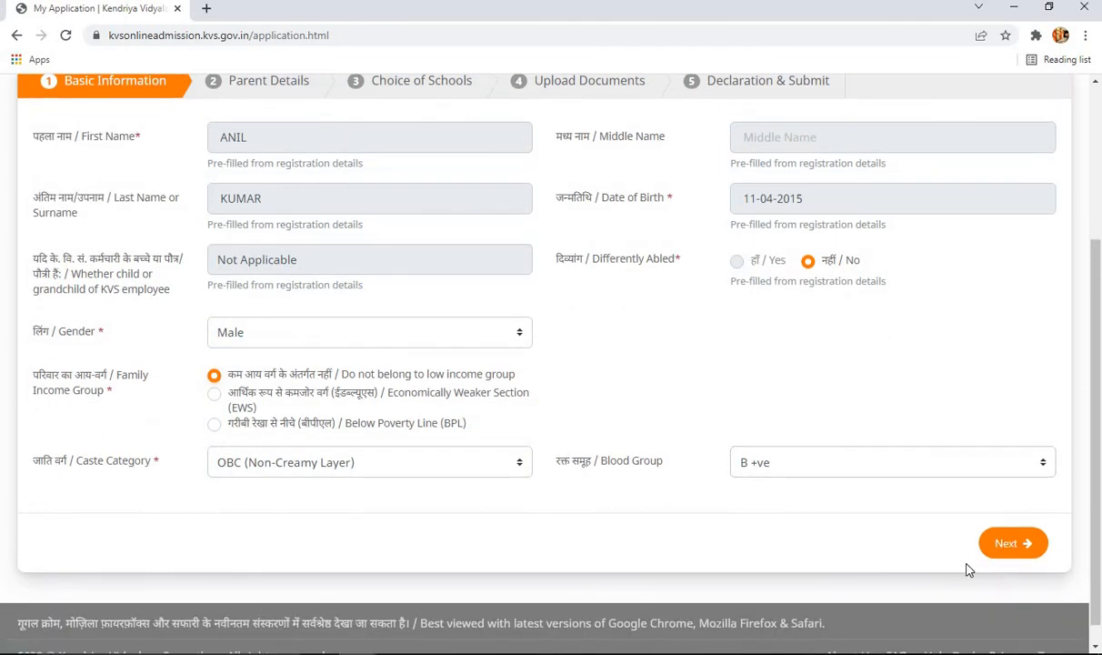
{"action": "scroll", "coordinate": [970, 570], "scroll_direction": "up", "scroll_amount": 5}
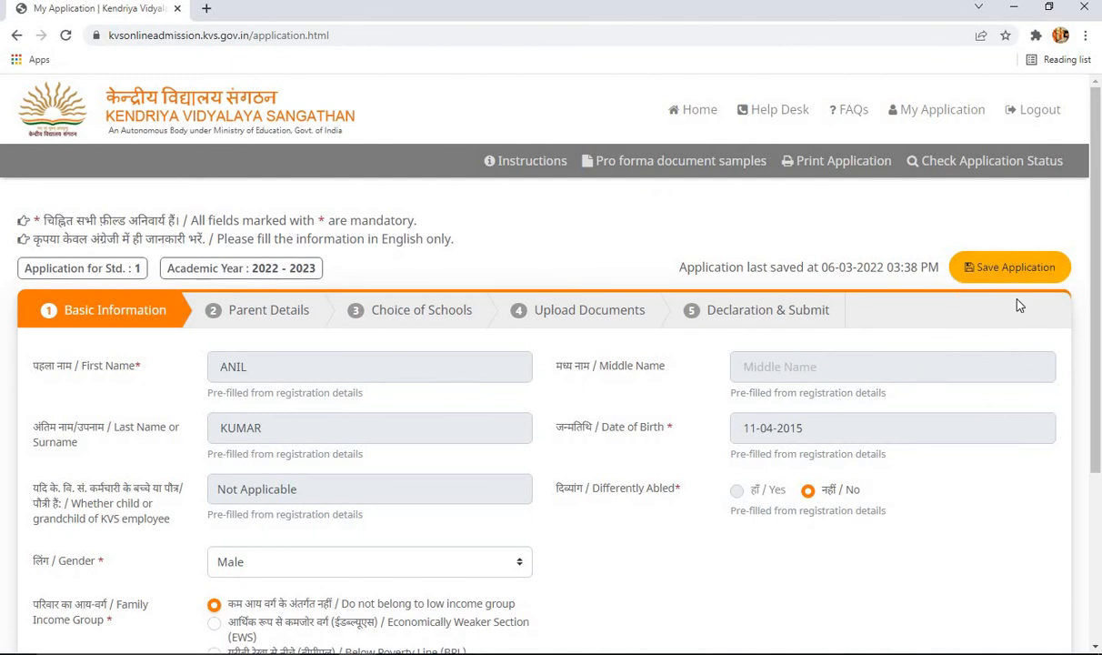
{"action": "scroll", "coordinate": [826, 470], "scroll_direction": "down", "scroll_amount": 3}
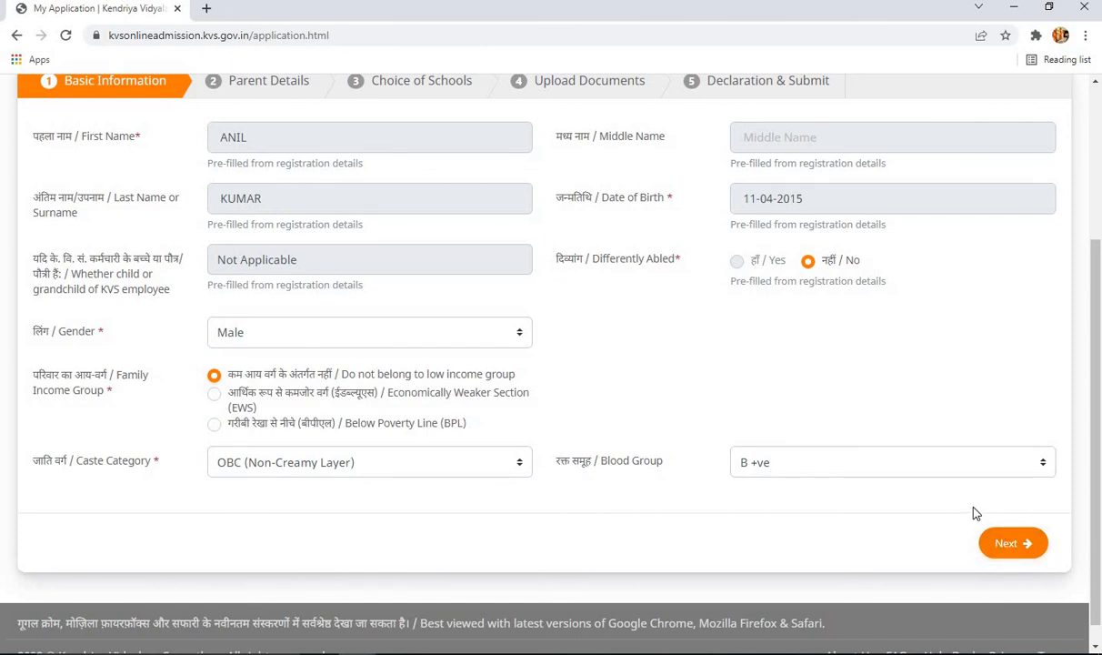
{"action": "scroll", "coordinate": [974, 512], "scroll_direction": "up", "scroll_amount": 3}
{"action": "left_click", "coordinate": [1019, 278]}
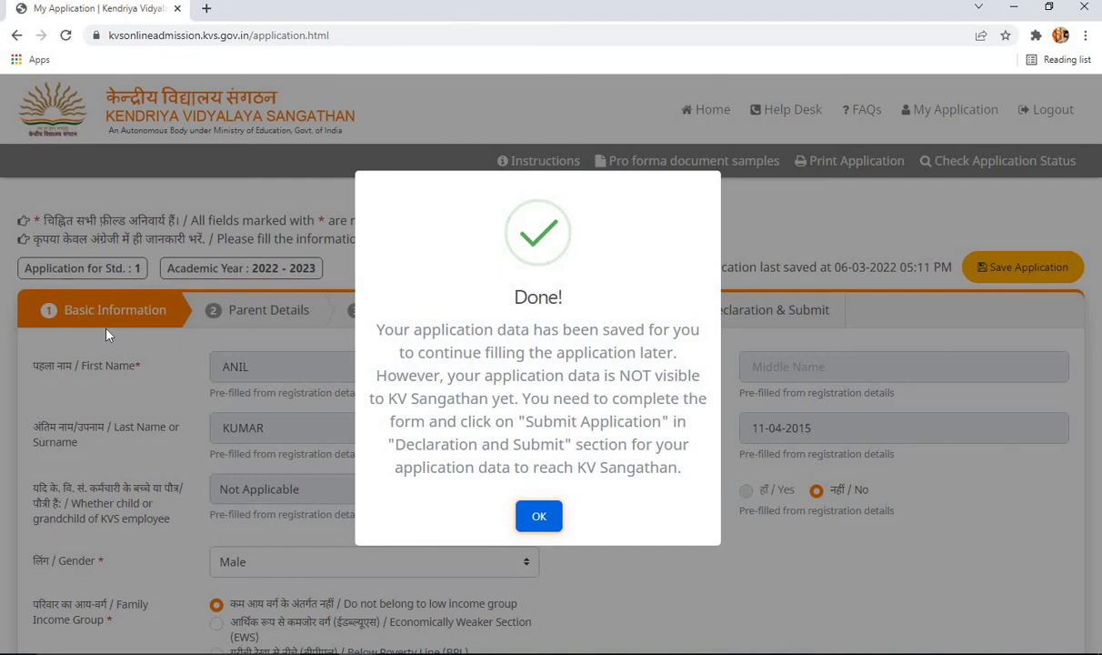
- Dismiss the Done! message and advance from Basic Information to the Parent Details step
{"action": "left_click", "coordinate": [538, 515]}
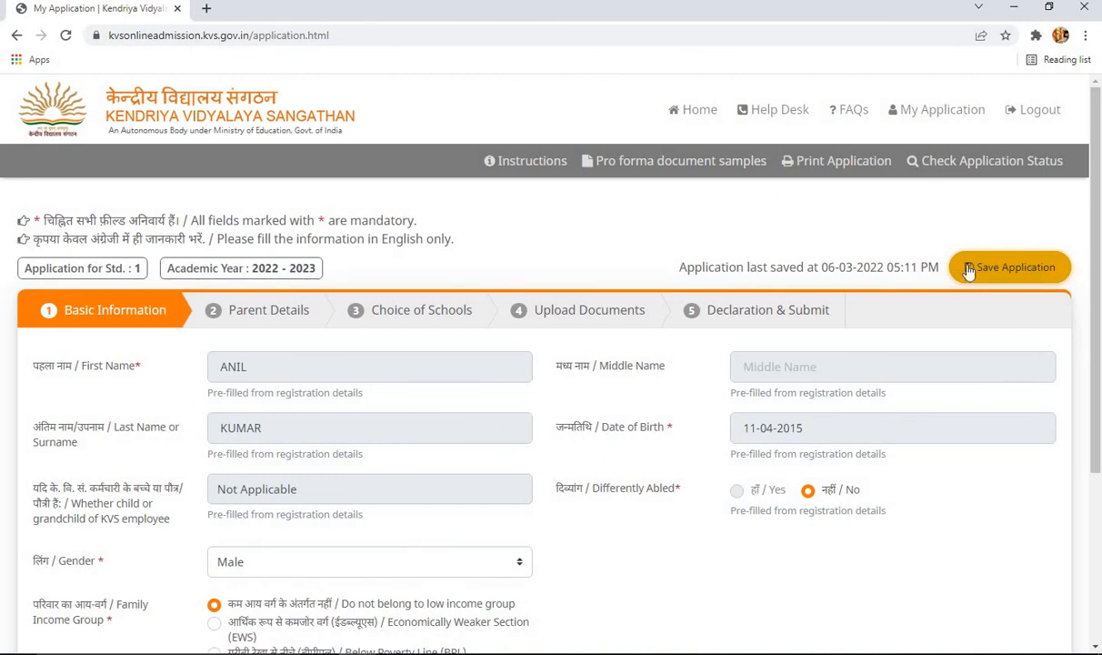
{"action": "scroll", "coordinate": [911, 314], "scroll_direction": "down", "scroll_amount": 3}
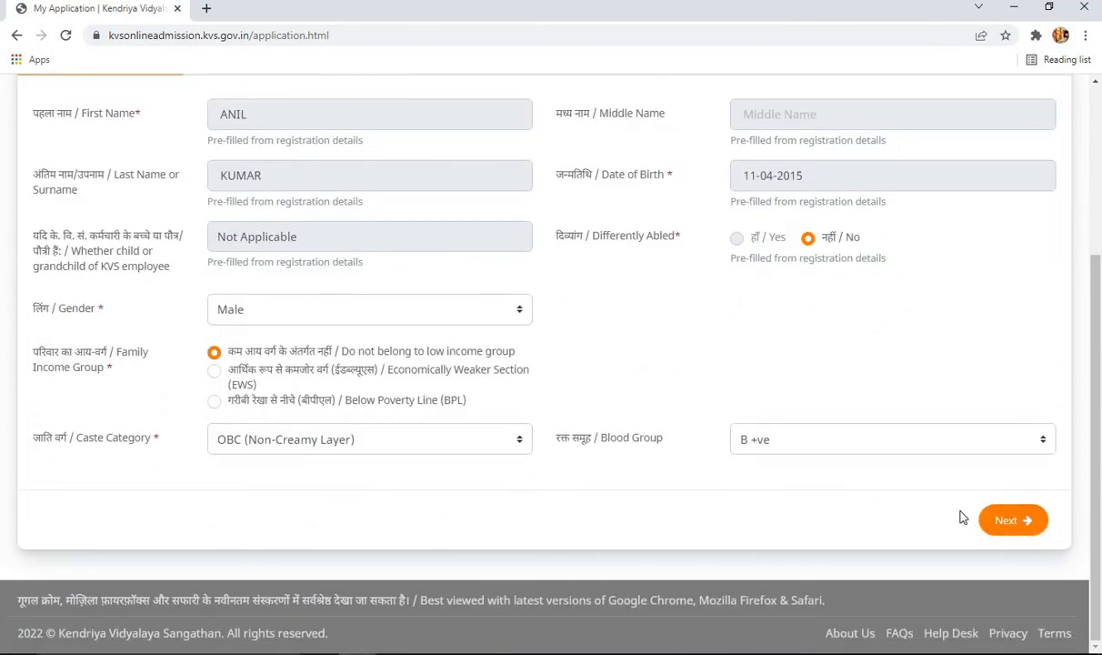
{"action": "scroll", "coordinate": [878, 509], "scroll_direction": "up", "scroll_amount": 3}
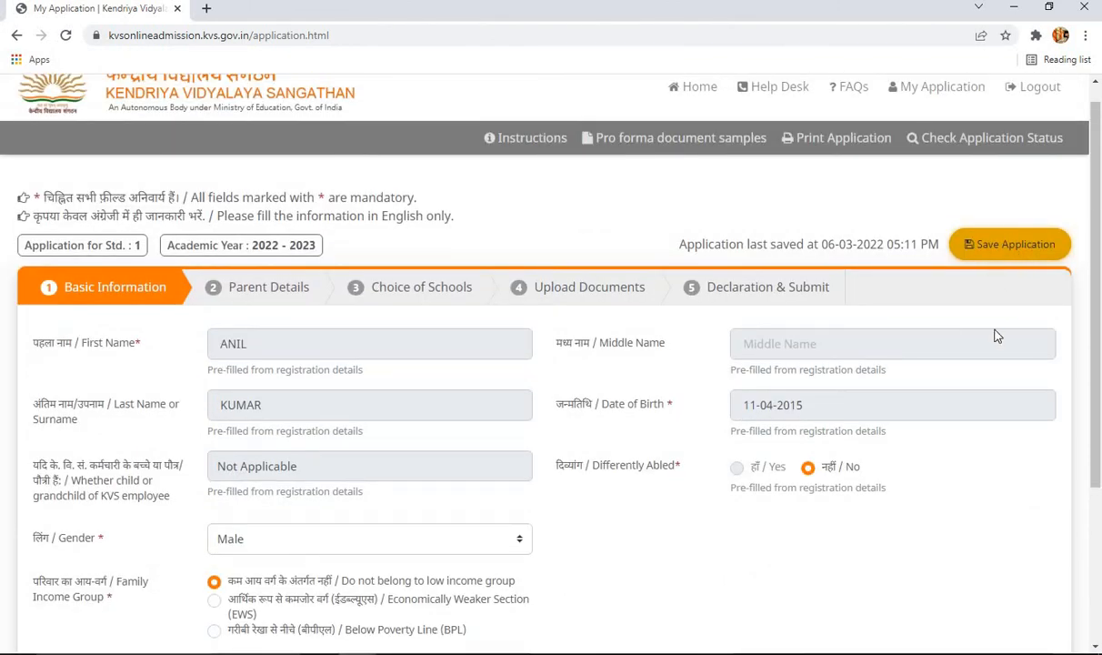
{"action": "scroll", "coordinate": [989, 557], "scroll_direction": "down", "scroll_amount": 3}
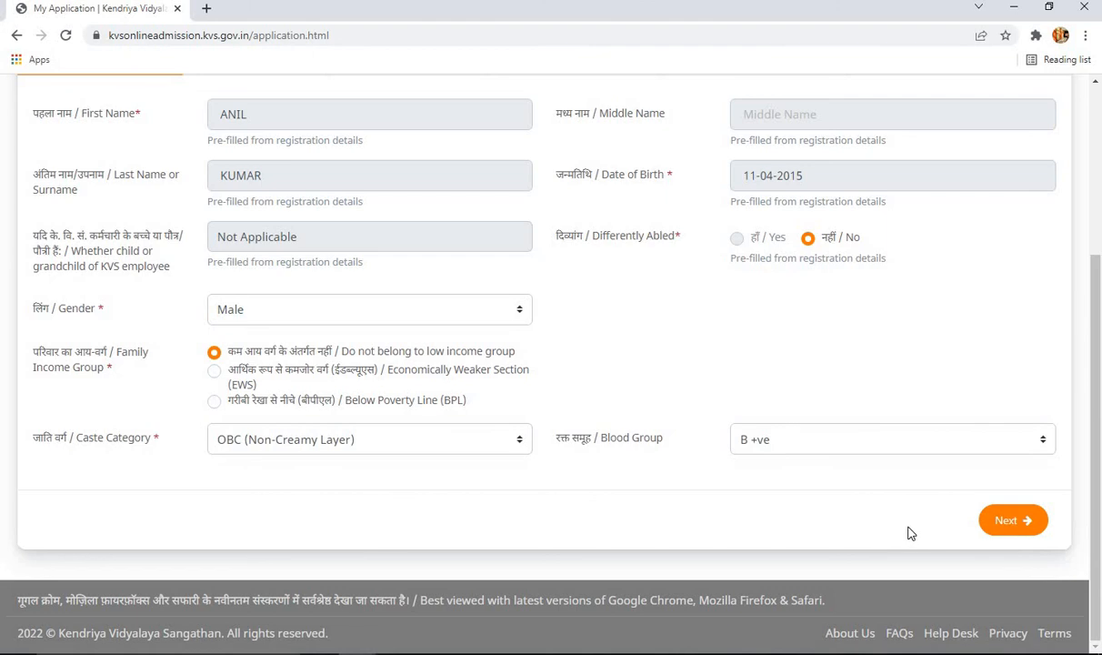
{"action": "scroll", "coordinate": [909, 529], "scroll_direction": "up", "scroll_amount": 2}
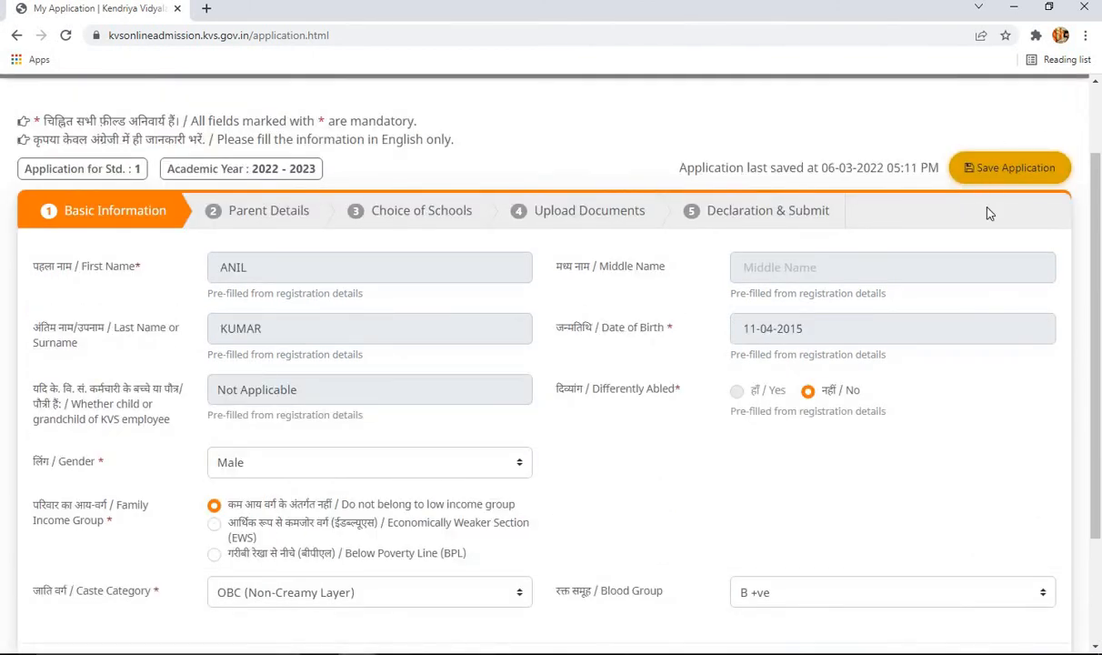
{"action": "scroll", "coordinate": [959, 381], "scroll_direction": "down", "scroll_amount": 2}
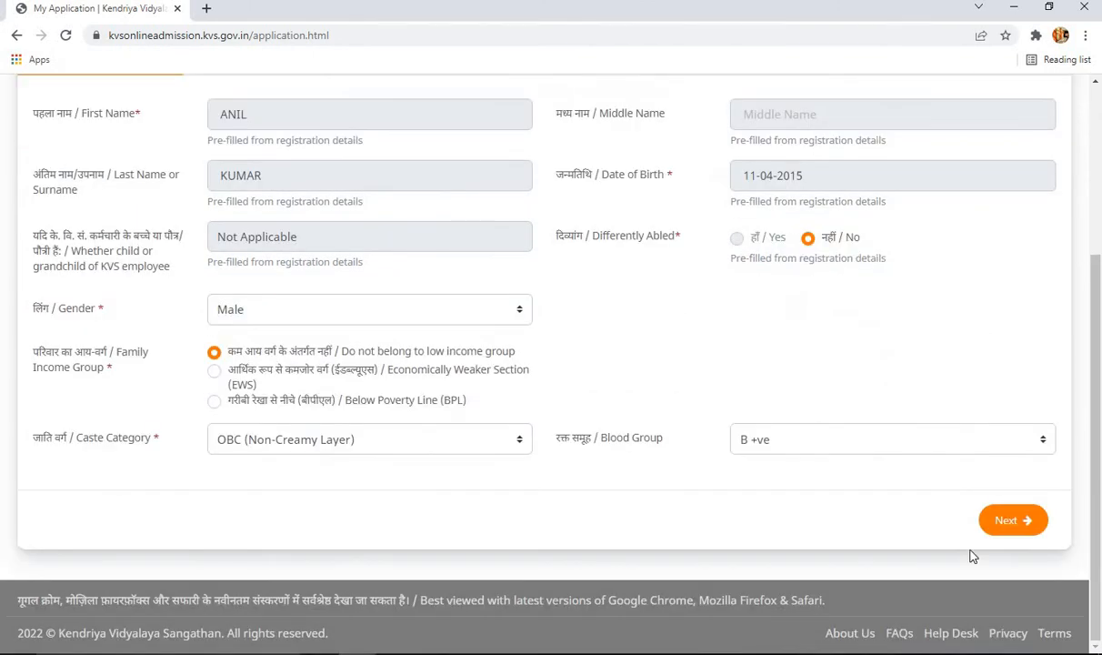
{"action": "left_click", "coordinate": [1009, 523]}
{"action": "scroll", "coordinate": [615, 485], "scroll_direction": "up", "scroll_amount": 1}
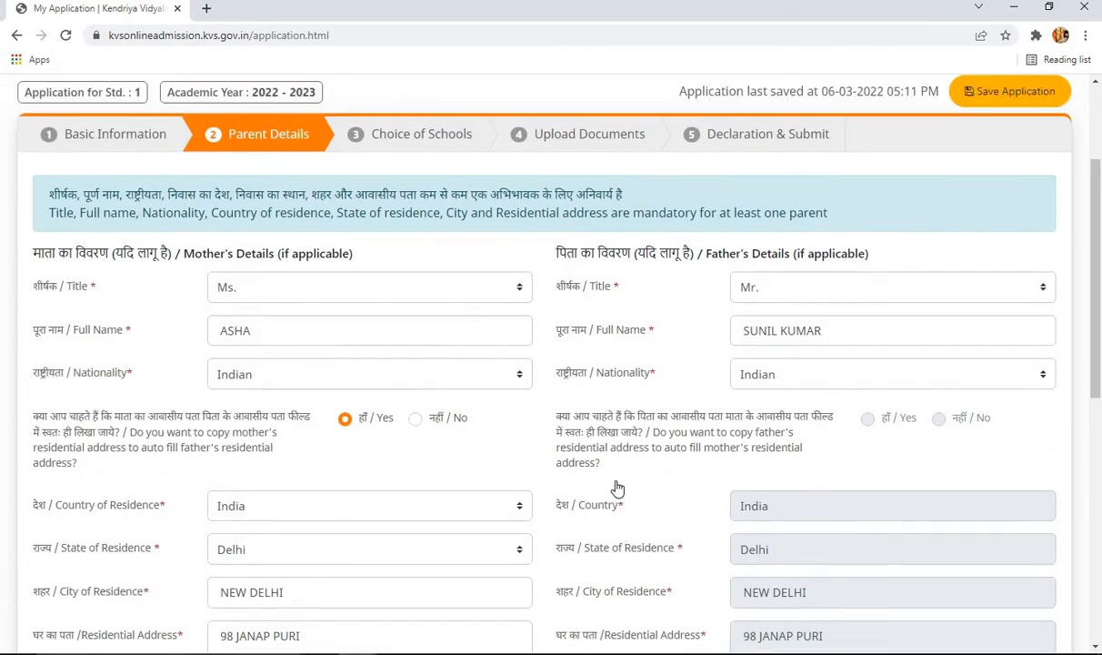
{"action": "scroll", "coordinate": [283, 207], "scroll_direction": "up", "scroll_amount": 2}
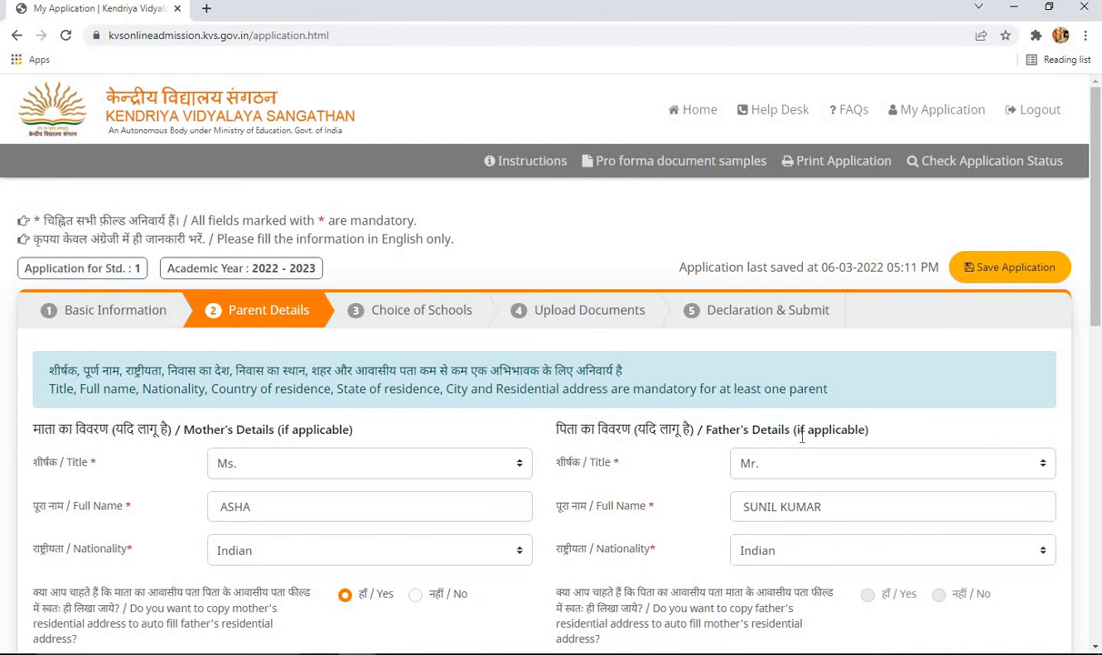
{"action": "scroll", "coordinate": [437, 461], "scroll_direction": "down", "scroll_amount": 2}
{"action": "scroll", "coordinate": [440, 462], "scroll_direction": "down", "scroll_amount": 1}
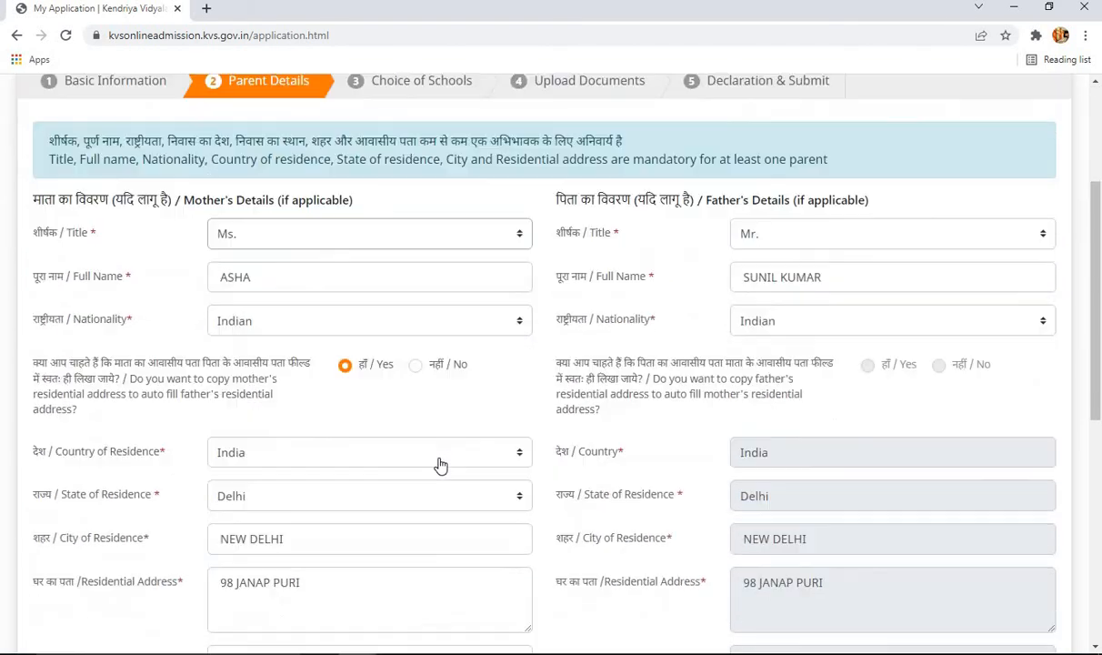
{"action": "scroll", "coordinate": [440, 460], "scroll_direction": "up", "scroll_amount": 2}
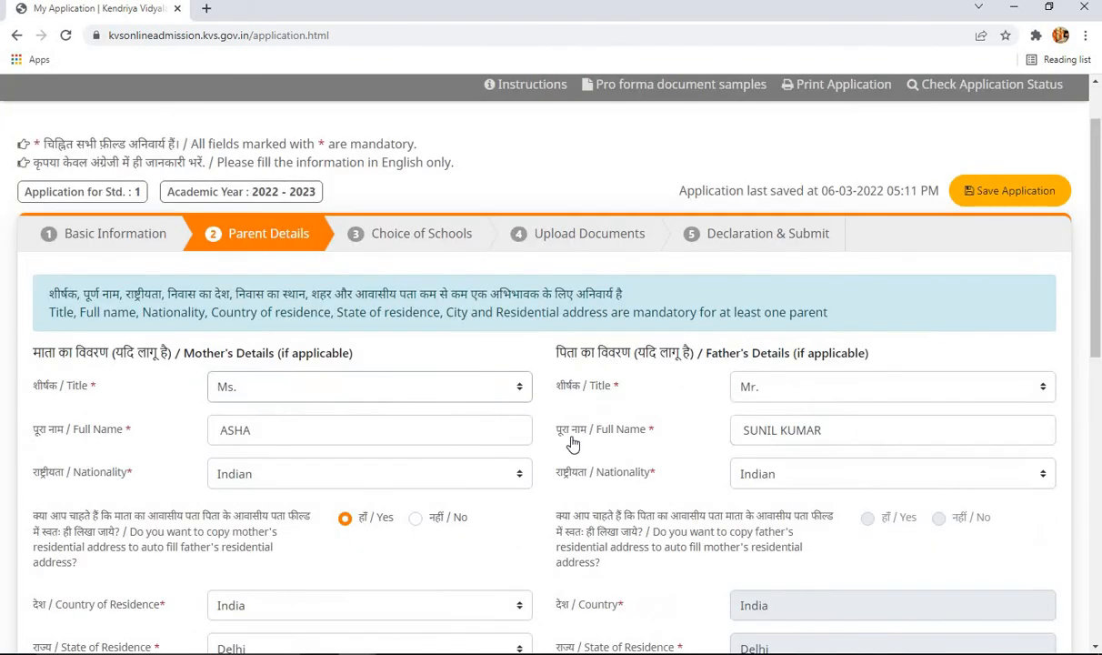
{"action": "left_click", "coordinate": [346, 391]}
{"action": "left_click", "coordinate": [443, 411]}
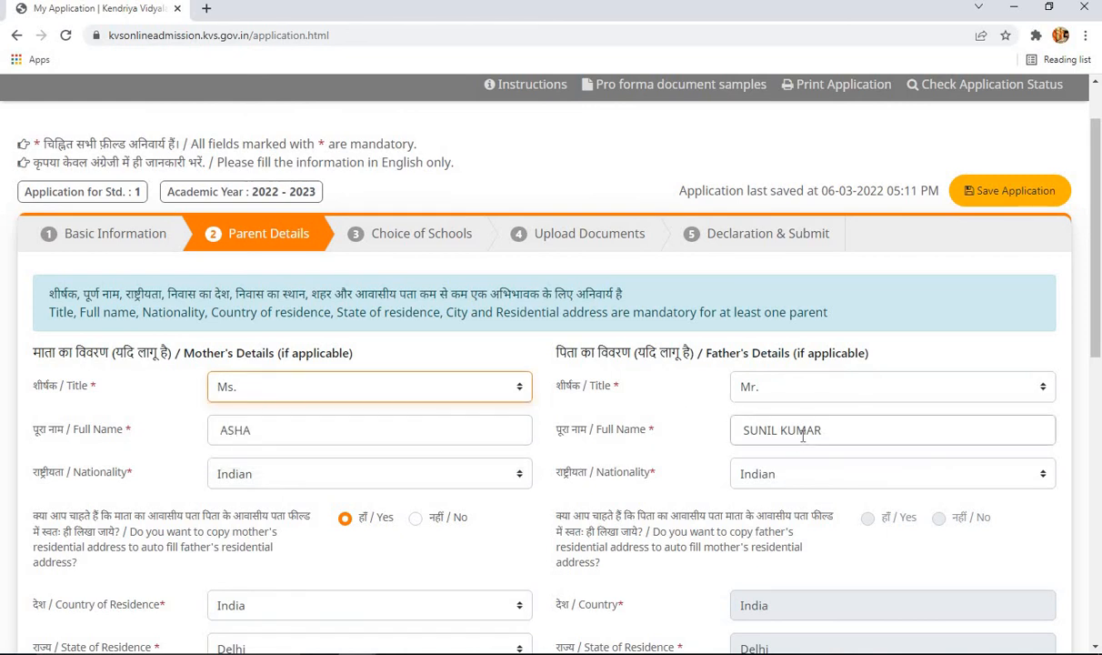
{"action": "scroll", "coordinate": [782, 409], "scroll_direction": "down", "scroll_amount": 1}
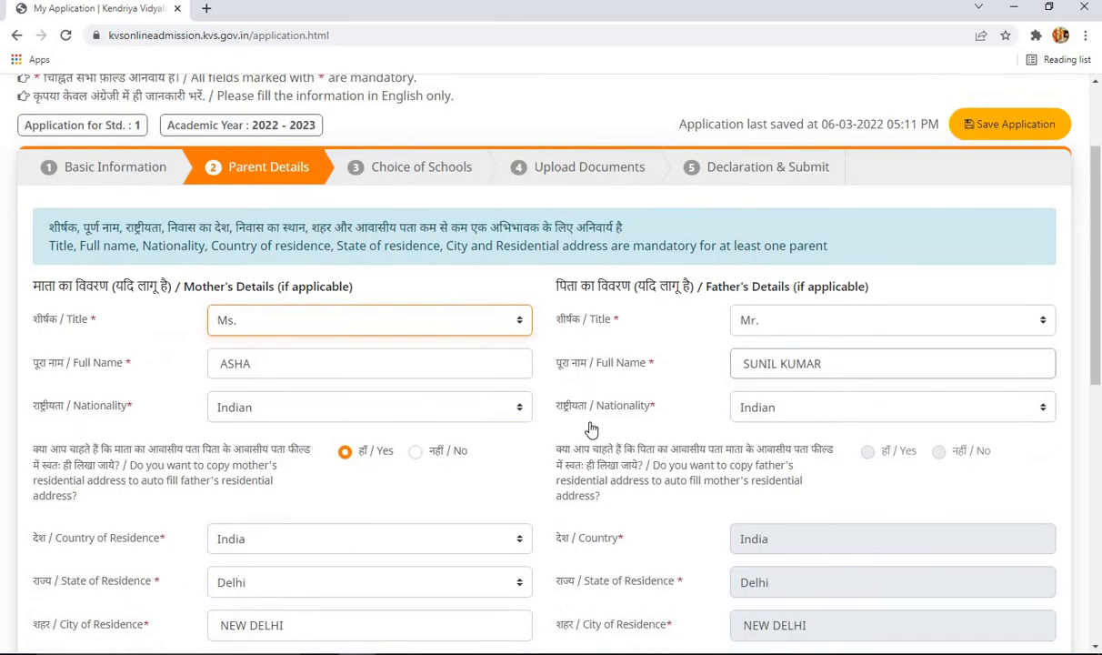
{"action": "left_click", "coordinate": [782, 410]}
{"action": "left_click", "coordinate": [782, 409]}
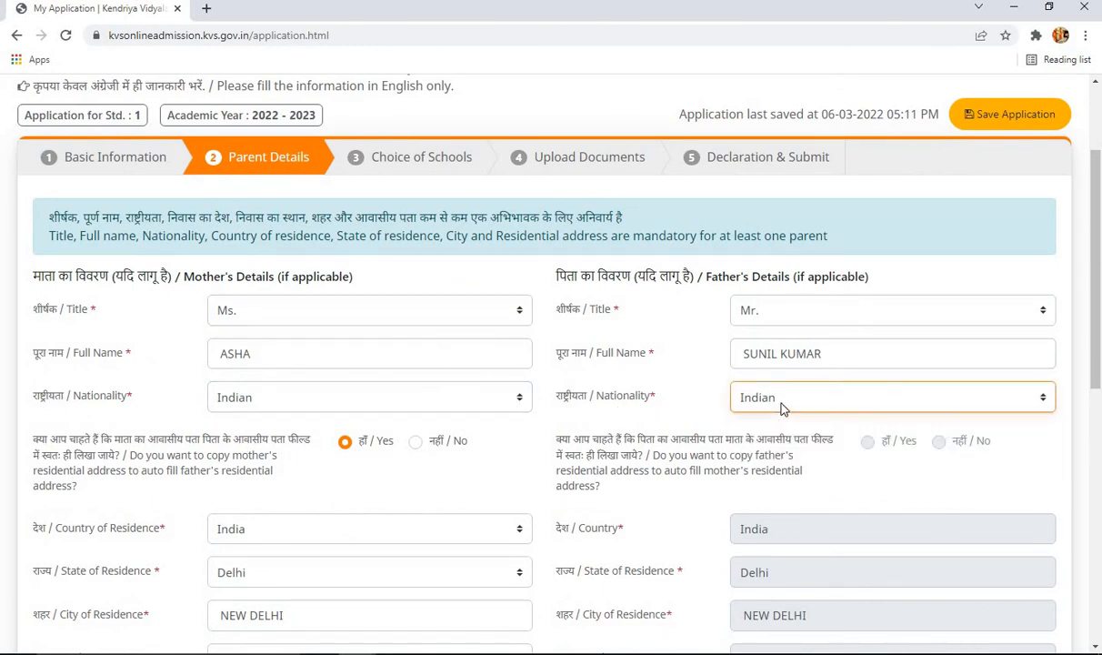
{"action": "scroll", "coordinate": [598, 437], "scroll_direction": "down", "scroll_amount": 1}
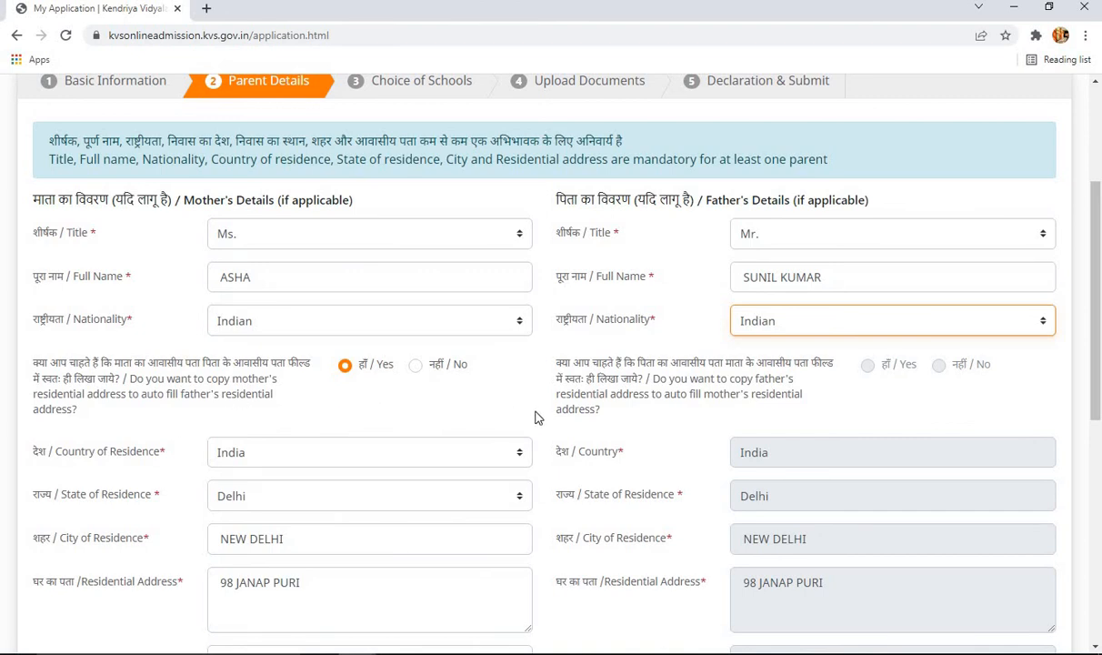
{"action": "left_click", "coordinate": [347, 367]}
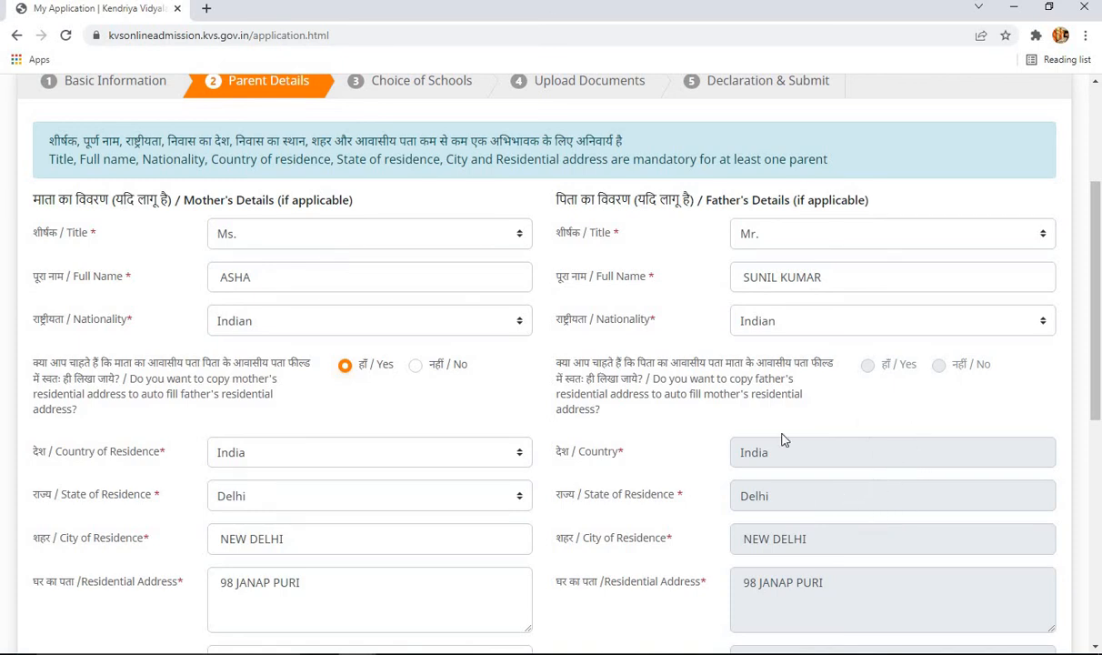
- Retype the mother's residential address, correcting typos, so the father's copied address matches
{"action": "scroll", "coordinate": [273, 542], "scroll_direction": "down", "scroll_amount": 1}
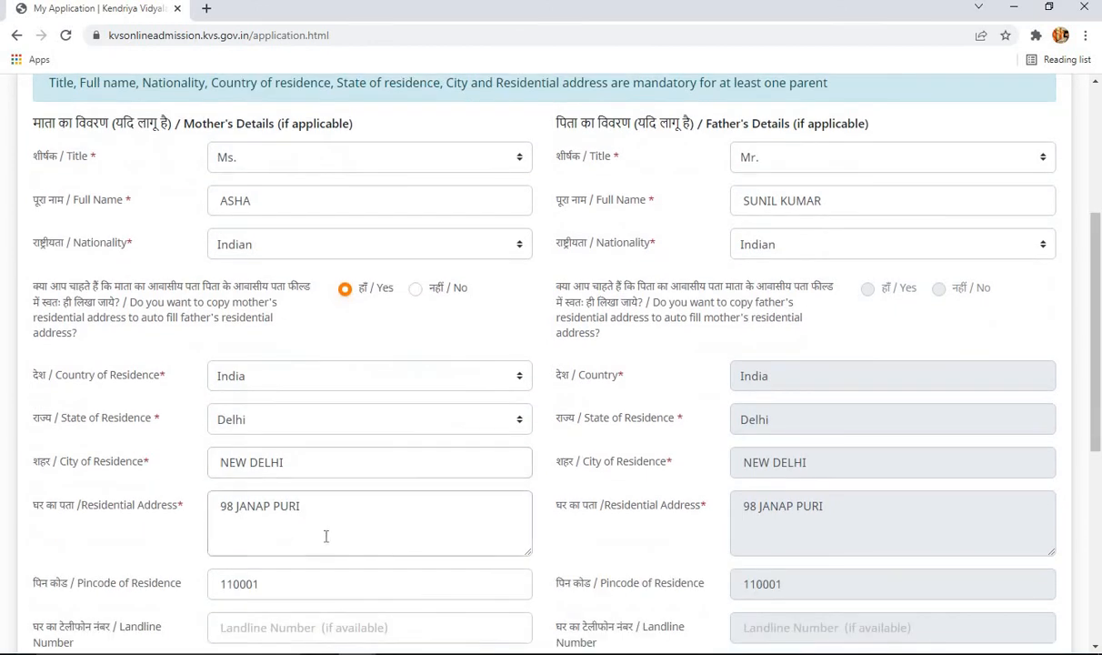
{"action": "left_click", "coordinate": [329, 514]}
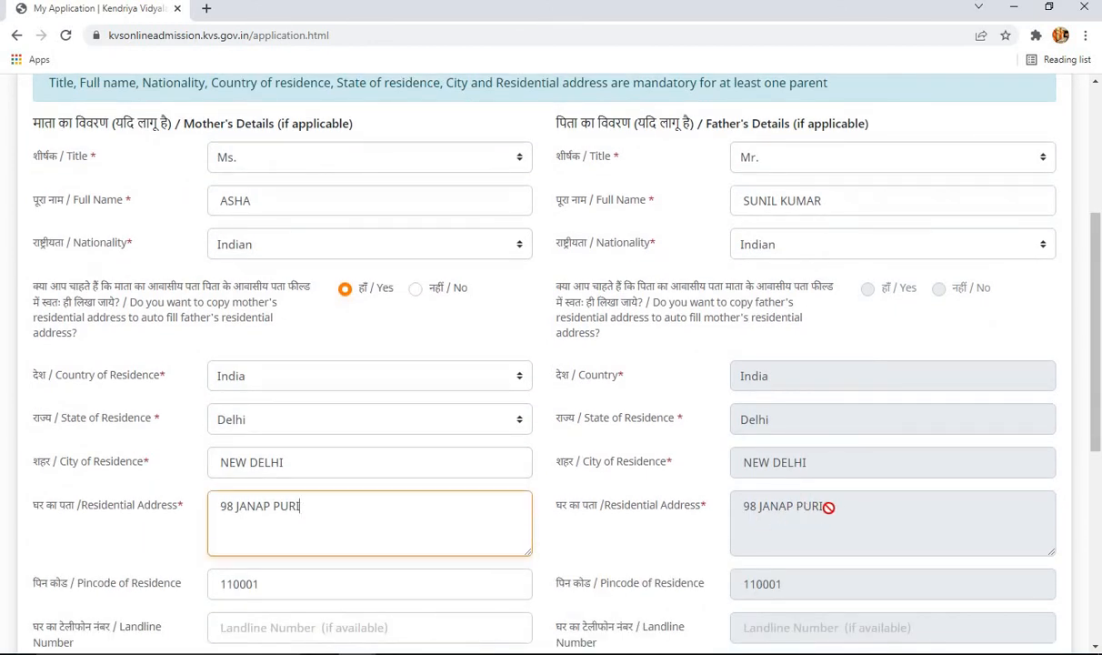
{"action": "left_click_drag", "start_coordinate": [329, 508], "coordinate": [213, 506]}
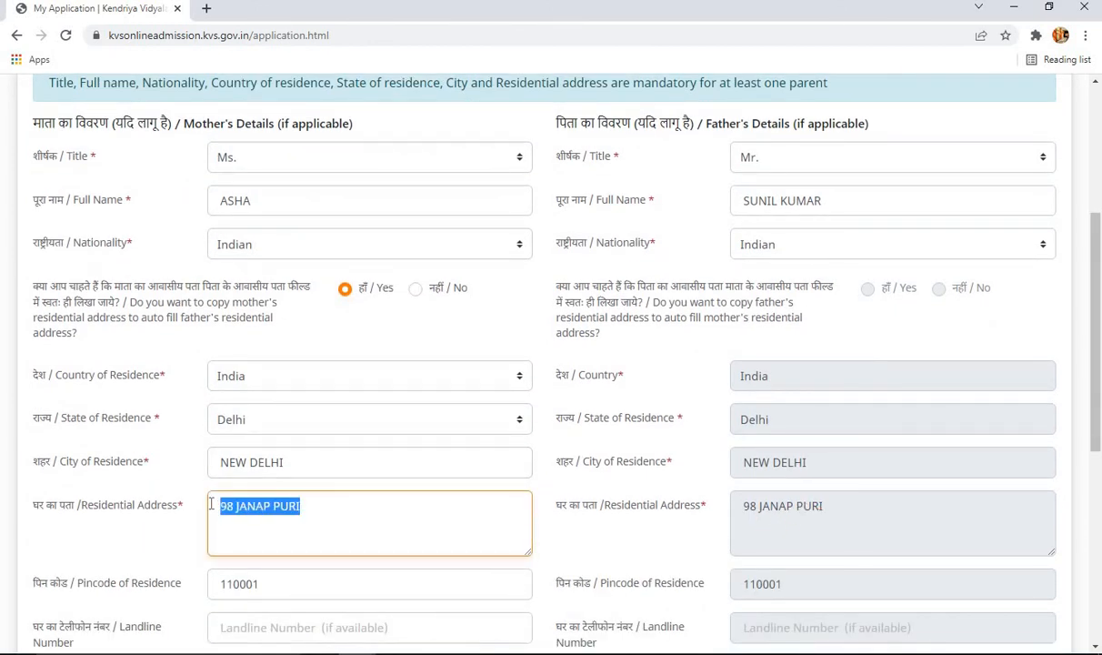
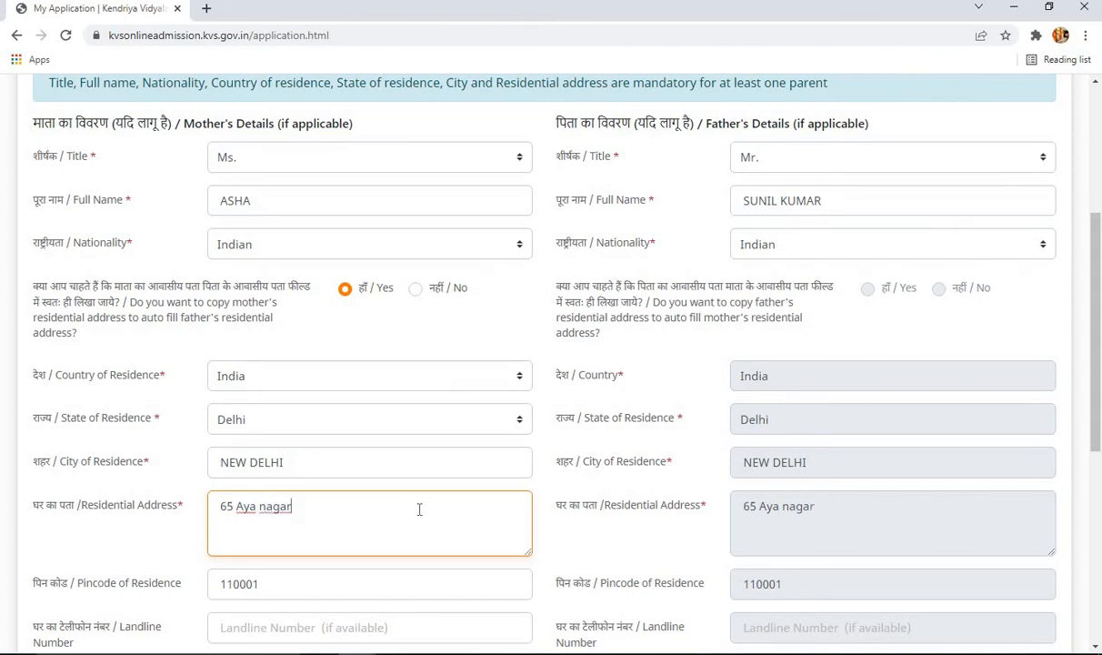
{"action": "scroll", "coordinate": [427, 500], "scroll_direction": "down", "scroll_amount": 1}
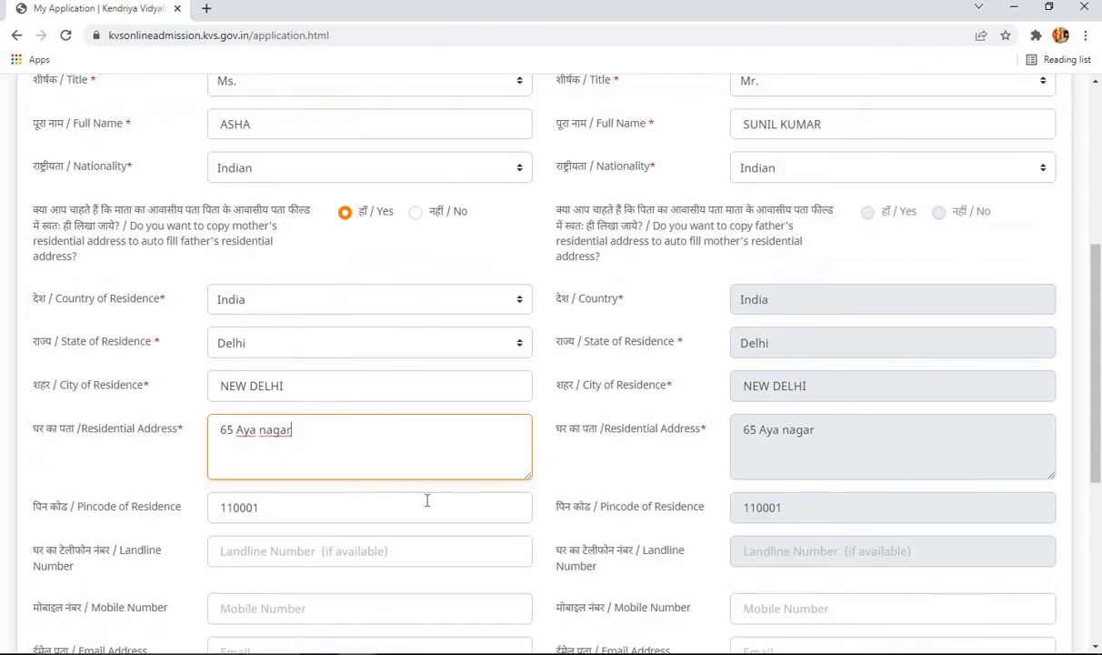
{"action": "scroll", "coordinate": [455, 436], "scroll_direction": "up", "scroll_amount": 1}
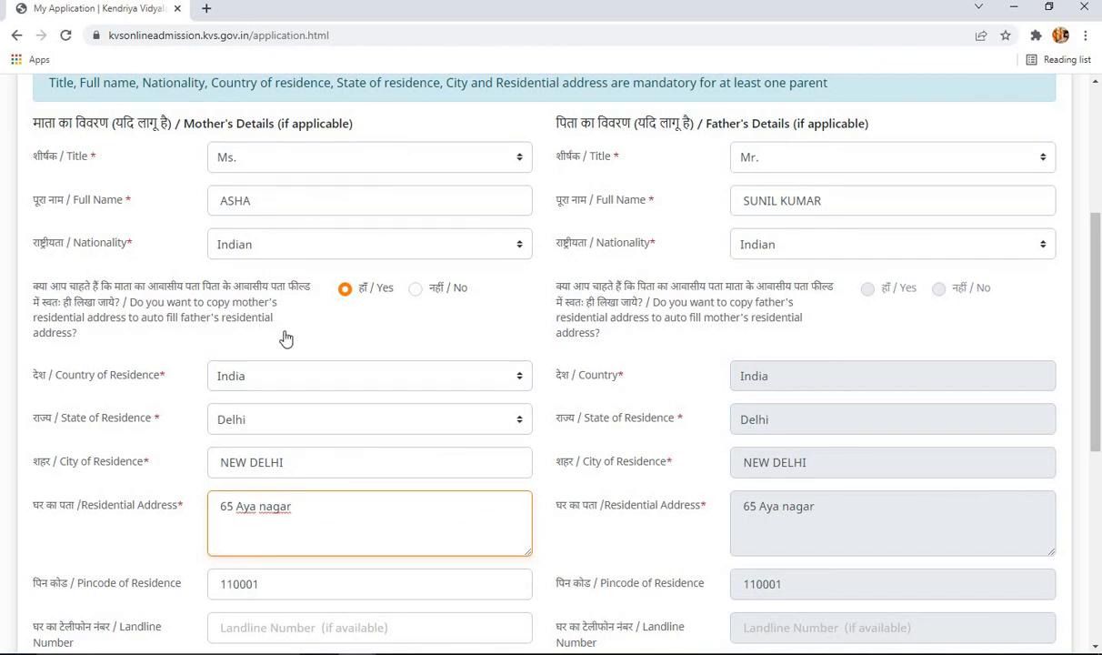
- Set both parents' copy-address options to No
{"action": "left_click", "coordinate": [415, 289]}
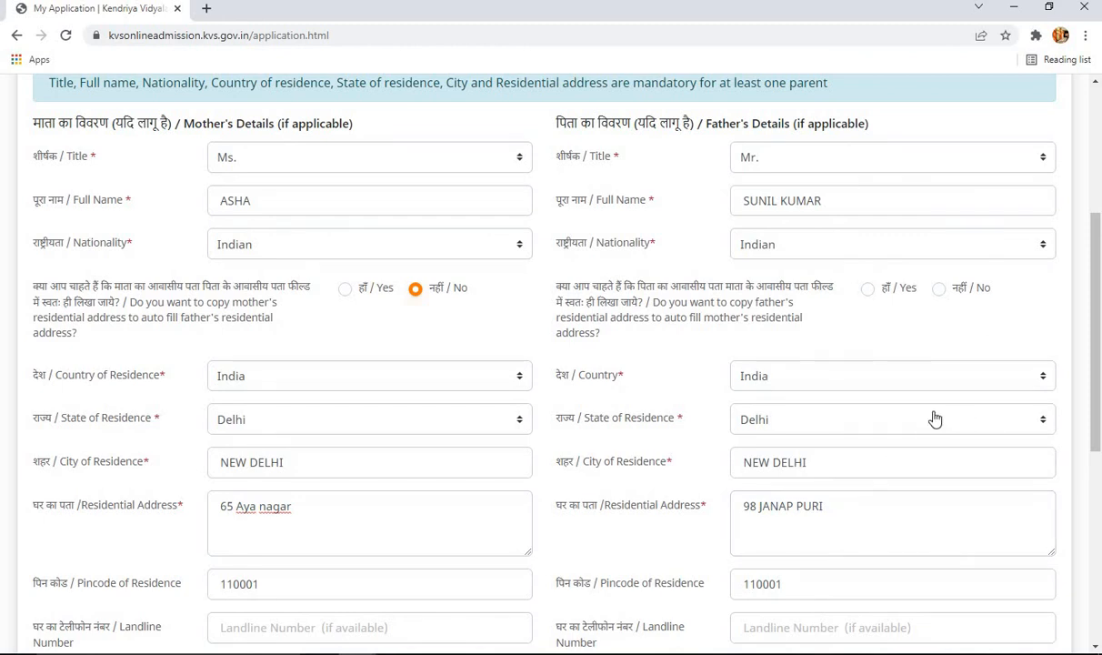
{"action": "left_click", "coordinate": [938, 290]}
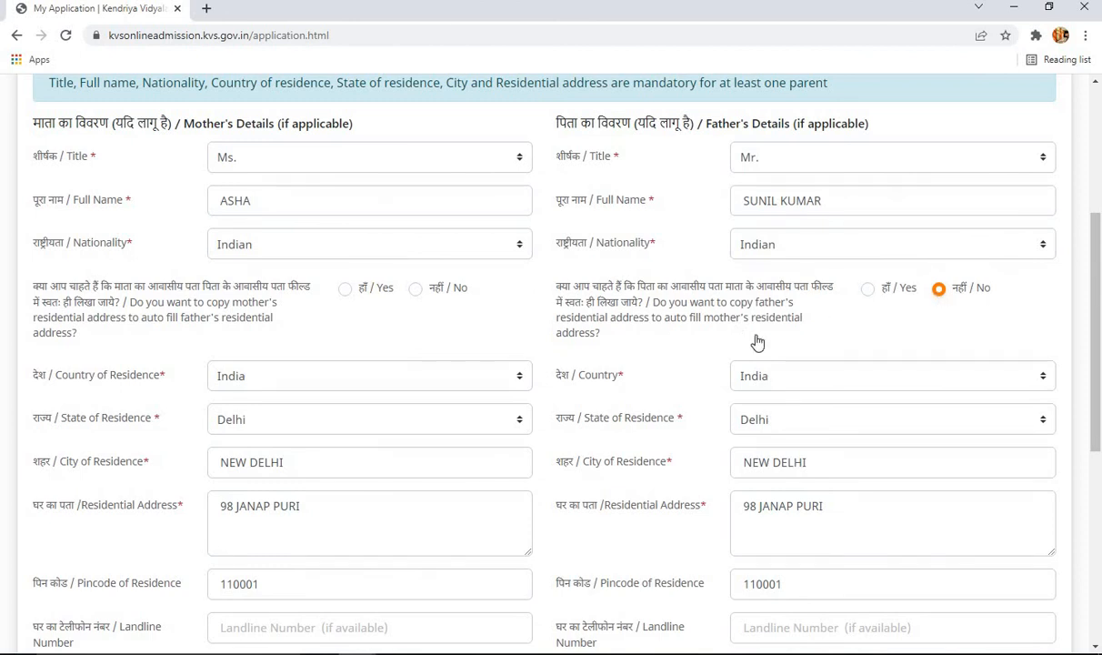
{"action": "scroll", "coordinate": [882, 400], "scroll_direction": "down", "scroll_amount": 1}
- Go through the father's address, pincode, landline, mobile and email fields
{"action": "left_click", "coordinate": [868, 434]}
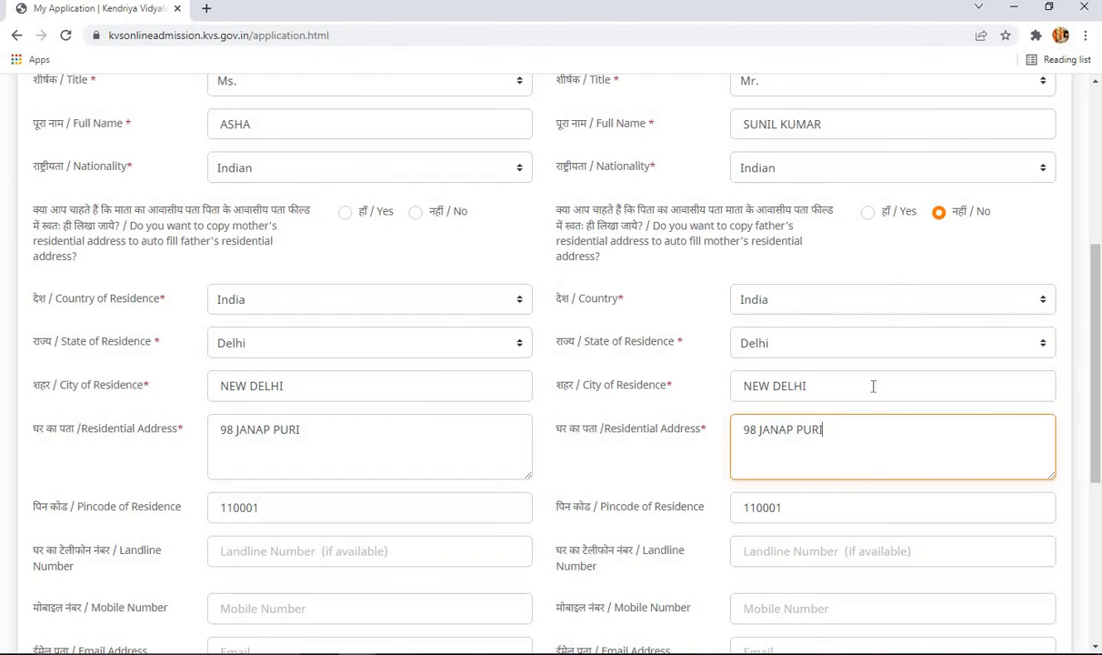
{"action": "scroll", "coordinate": [841, 464], "scroll_direction": "down", "scroll_amount": 1}
{"action": "left_click", "coordinate": [837, 436]}
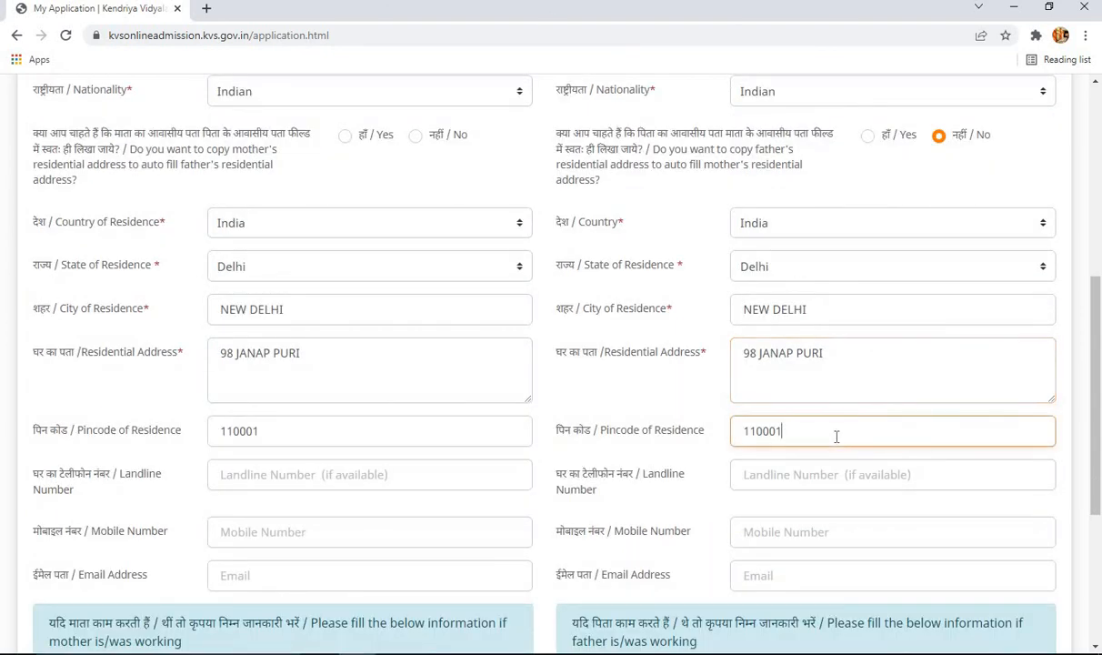
{"action": "left_click", "coordinate": [830, 476]}
{"action": "left_click", "coordinate": [834, 529]}
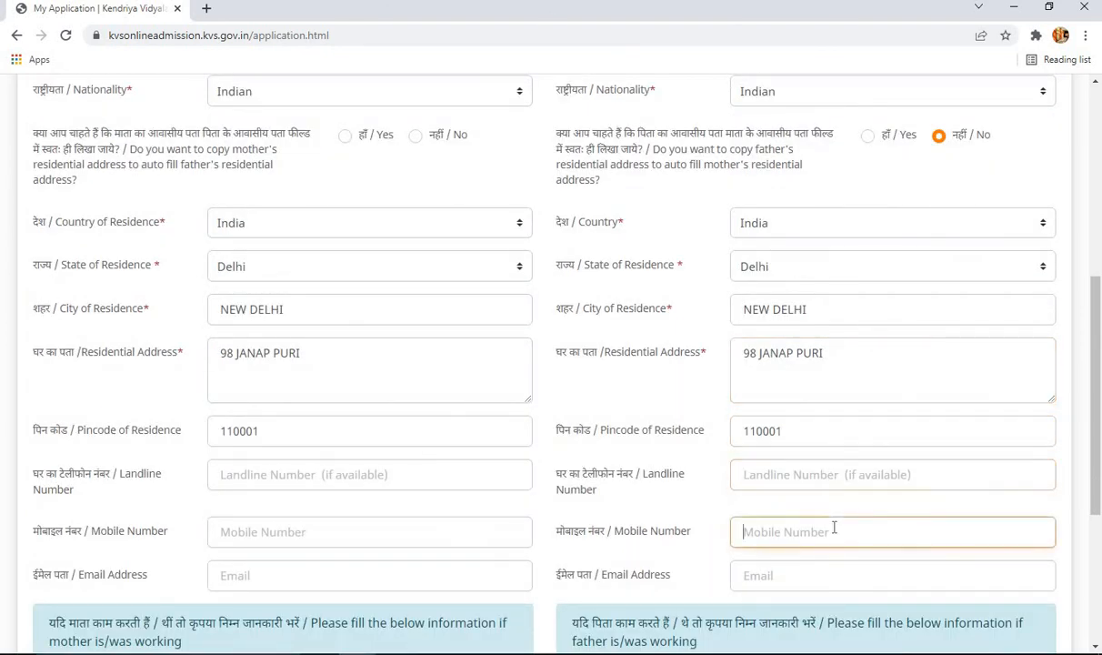
{"action": "left_click", "coordinate": [806, 578]}
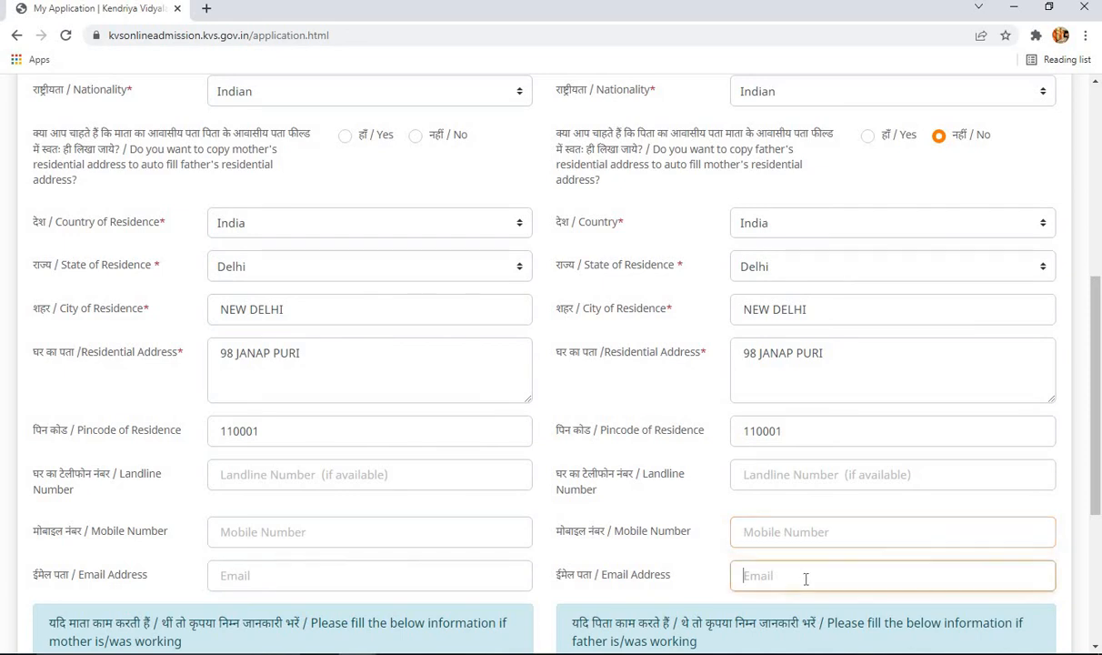
{"action": "scroll", "coordinate": [475, 480], "scroll_direction": "down", "scroll_amount": 1}
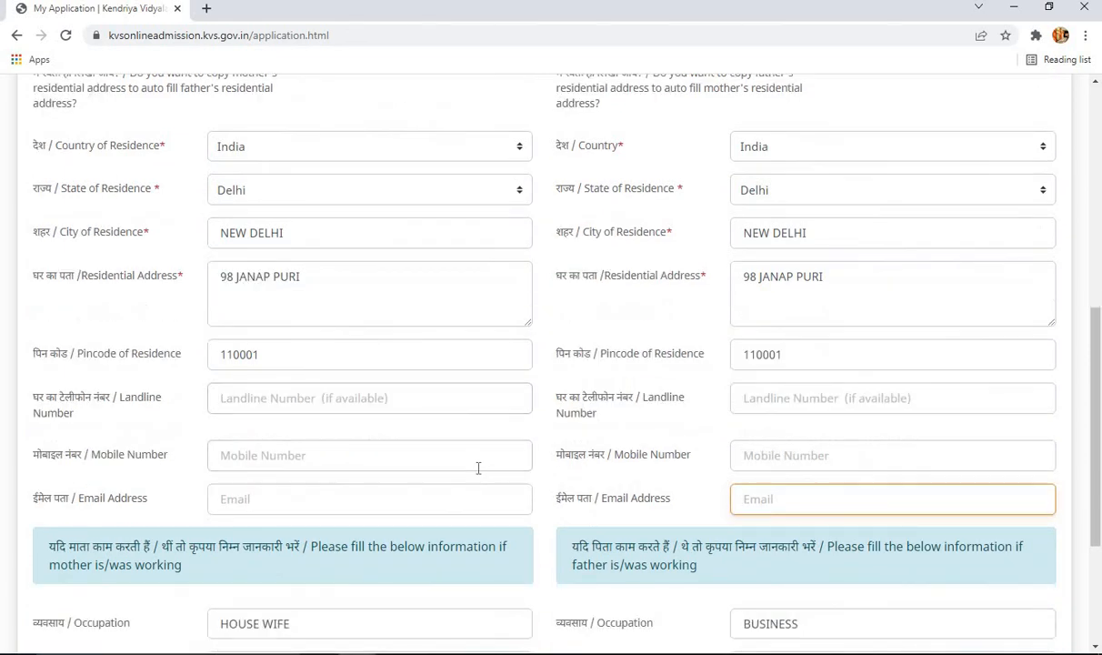
{"action": "left_click", "coordinate": [805, 455]}
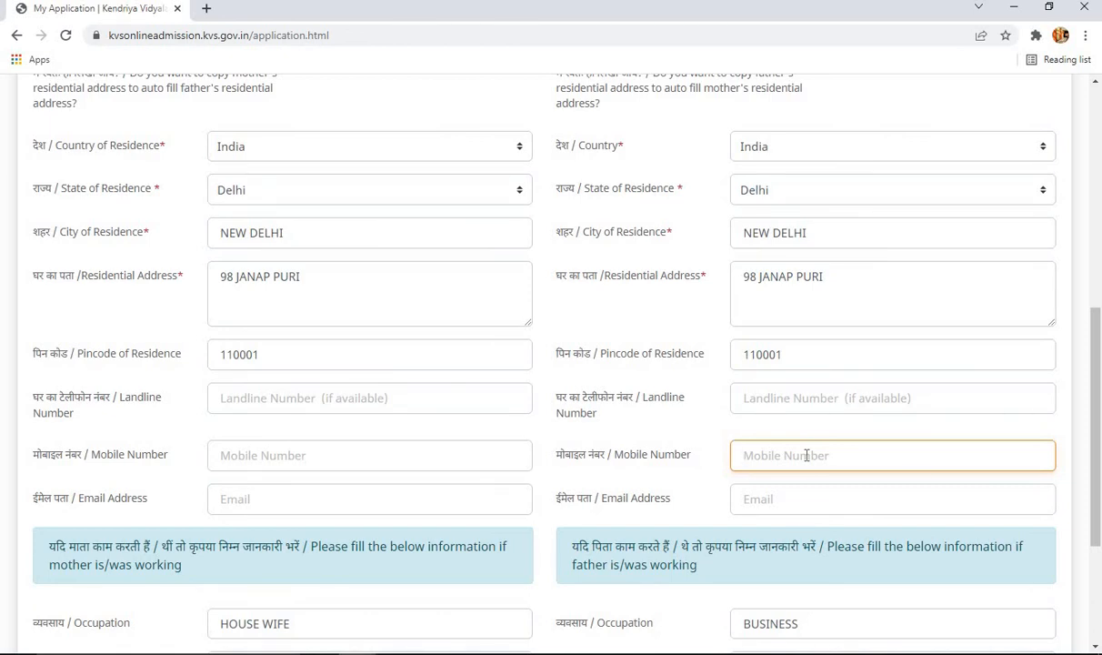
{"action": "scroll", "coordinate": [804, 443], "scroll_direction": "down", "scroll_amount": 3}
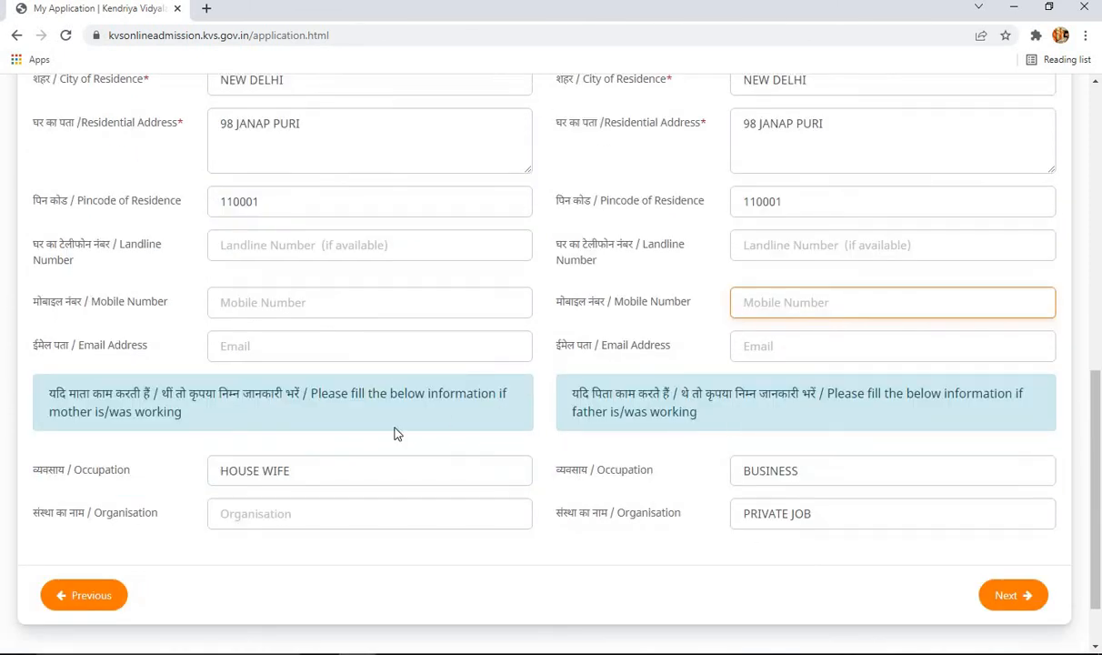
- Erase the mother's occupation HOUSE WIFE and the father's occupation and organisation entries
{"action": "left_click", "coordinate": [318, 469]}
{"action": "key", "text": "BackSpace"}
{"action": "key", "text": "BackSpace"}
{"action": "key", "text": "BackSpace"}
{"action": "key", "text": "BackSpace"}
{"action": "key", "text": "BackSpace"}
{"action": "key", "text": "BackSpace"}
{"action": "key", "text": "BackSpace"}
{"action": "key", "text": "BackSpace"}
{"action": "key", "text": "BackSpace"}
{"action": "key", "text": "BackSpace"}
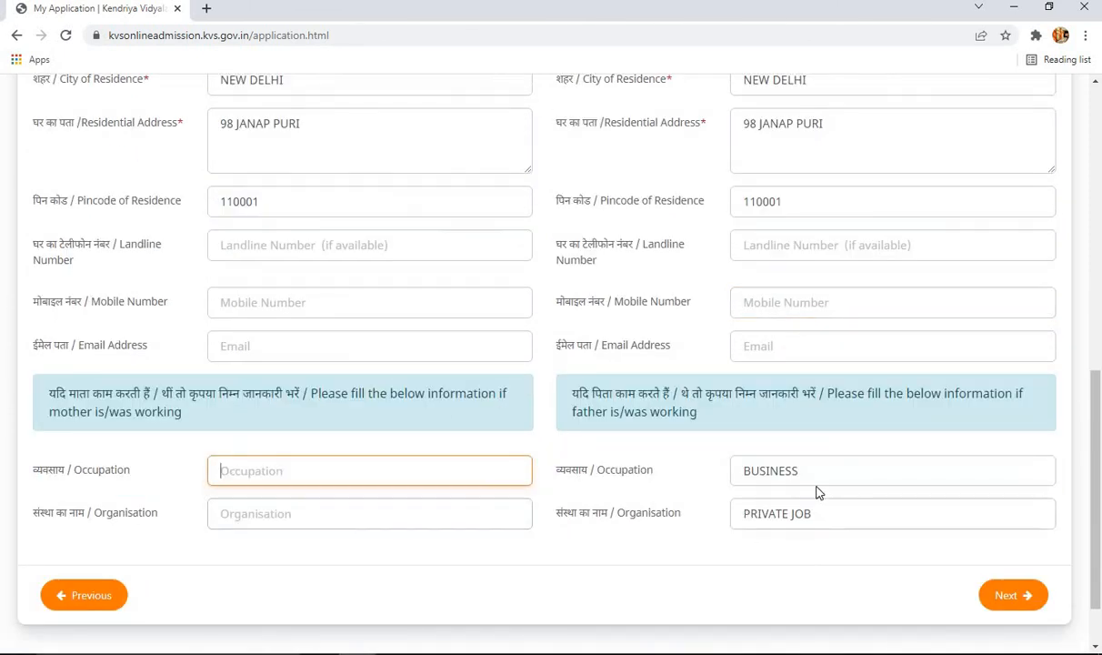
{"action": "left_click", "coordinate": [812, 469]}
{"action": "key", "text": "BackSpace"}
{"action": "key", "text": "ctrl+a"}
{"action": "key", "text": "BackSpace"}
{"action": "key", "text": "Tab"}
{"action": "key", "text": "BackSpace"}
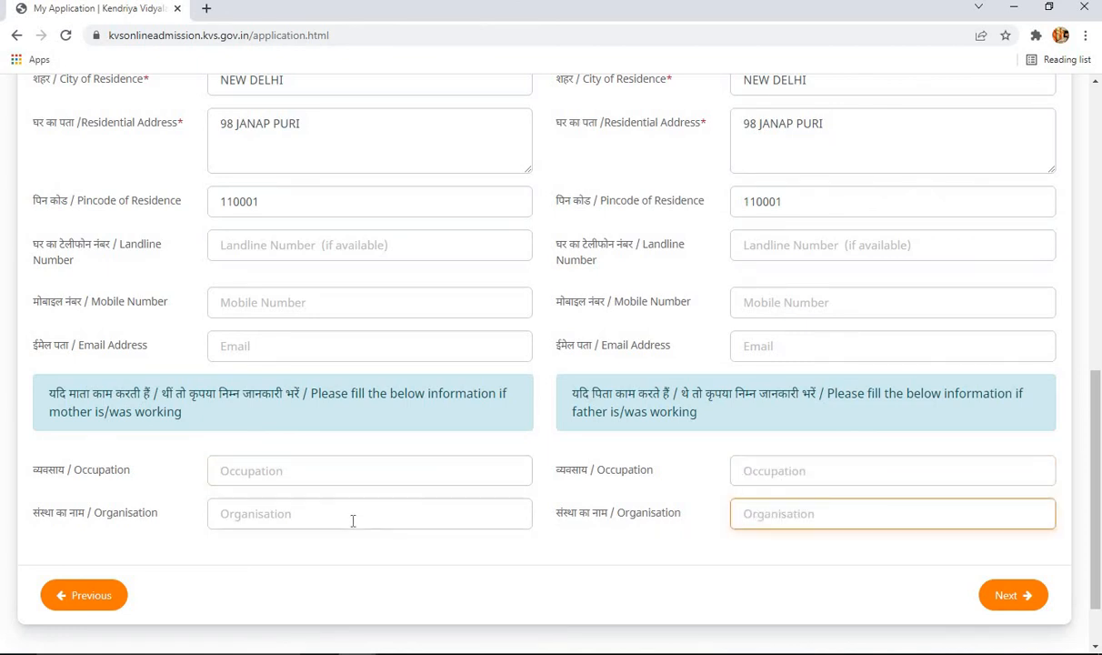
- Enter the mother's occupation as CLERK and her organisation as DDA
{"action": "left_click", "coordinate": [332, 480]}
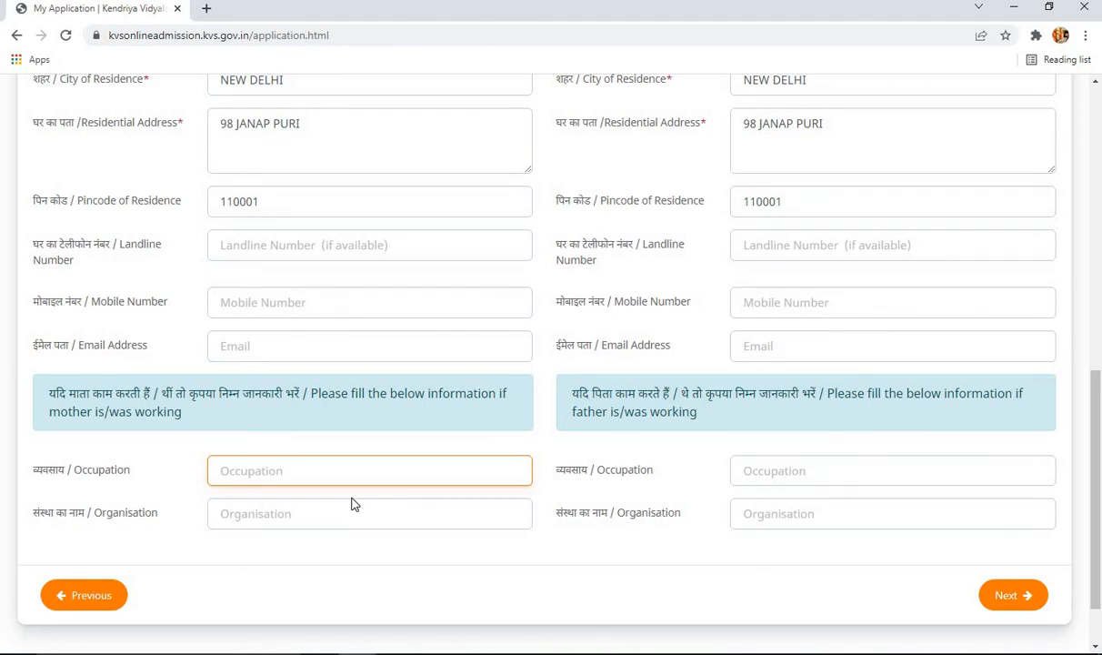
{"action": "type", "text": "CLERK"}
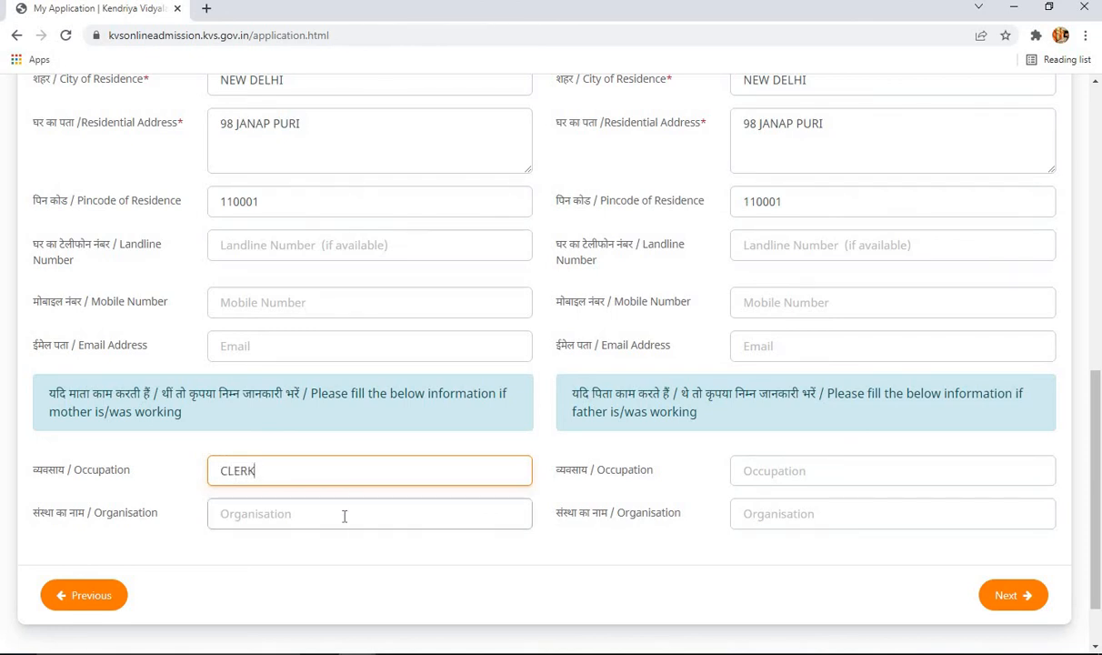
{"action": "left_click", "coordinate": [345, 514]}
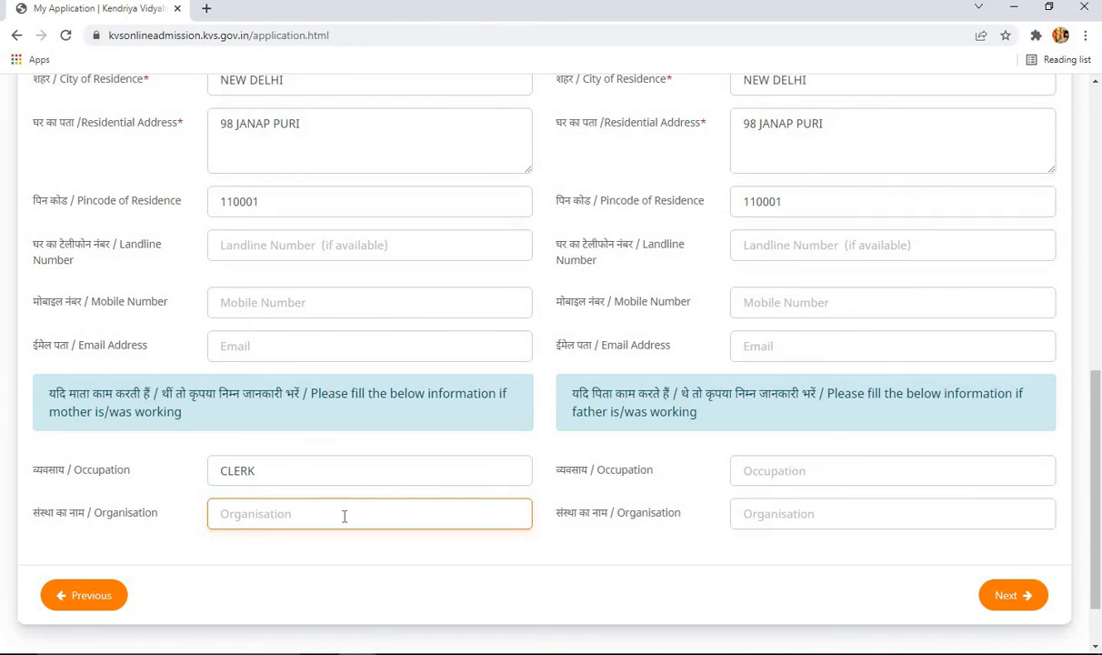
{"action": "type", "text": "DDA"}
- Enter the father's occupation as SENIOR CLERK and his organisation as AIIMS
{"action": "left_click", "coordinate": [911, 485]}
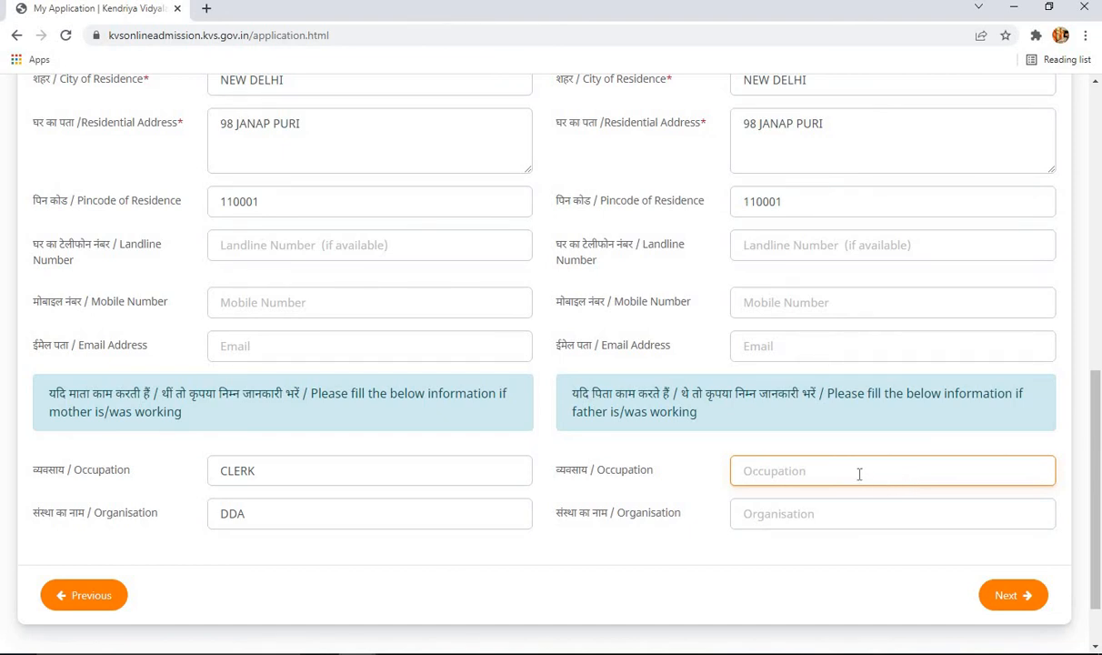
{"action": "type", "text": "SENIOR CLERK"}
{"action": "left_click", "coordinate": [827, 512]}
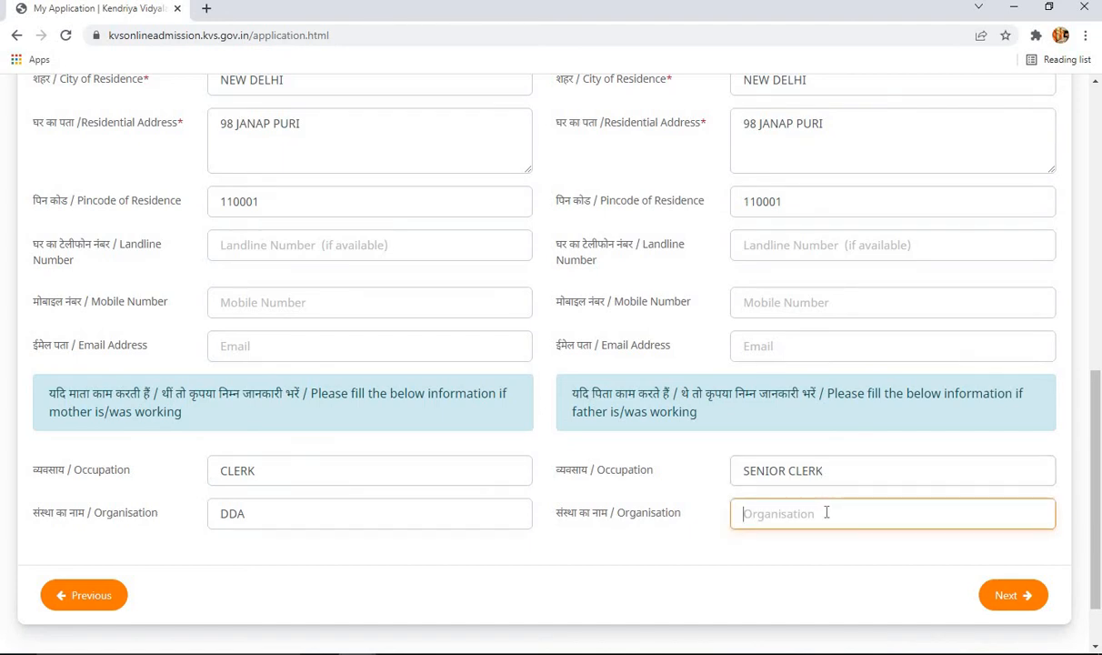
{"action": "type", "text": "AIIMS"}
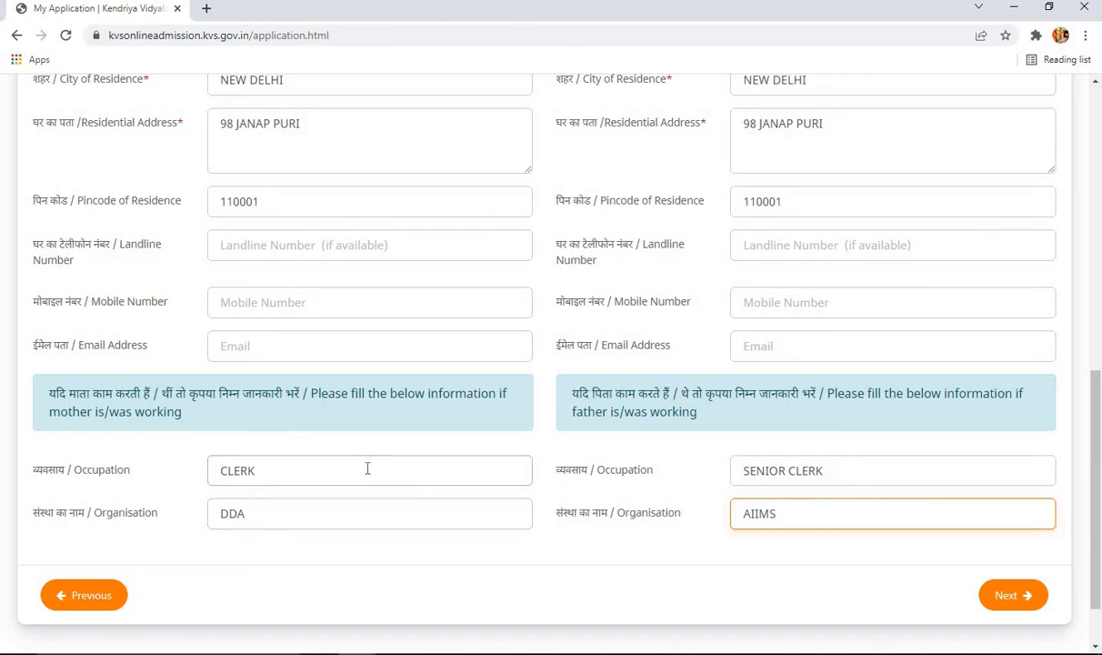
- Replace the mother's occupation CLERK with HOUSE WIFE and delete DDA from her organisation
{"action": "left_click_drag", "start_coordinate": [258, 471], "coordinate": [191, 472]}
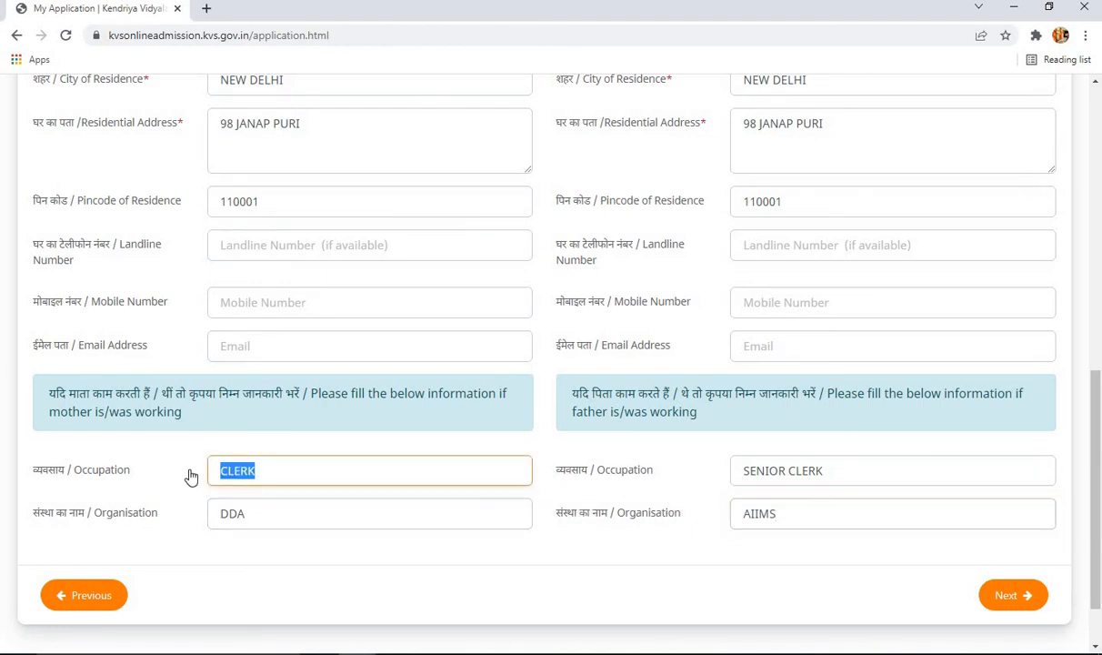
{"action": "left_click", "coordinate": [318, 516]}
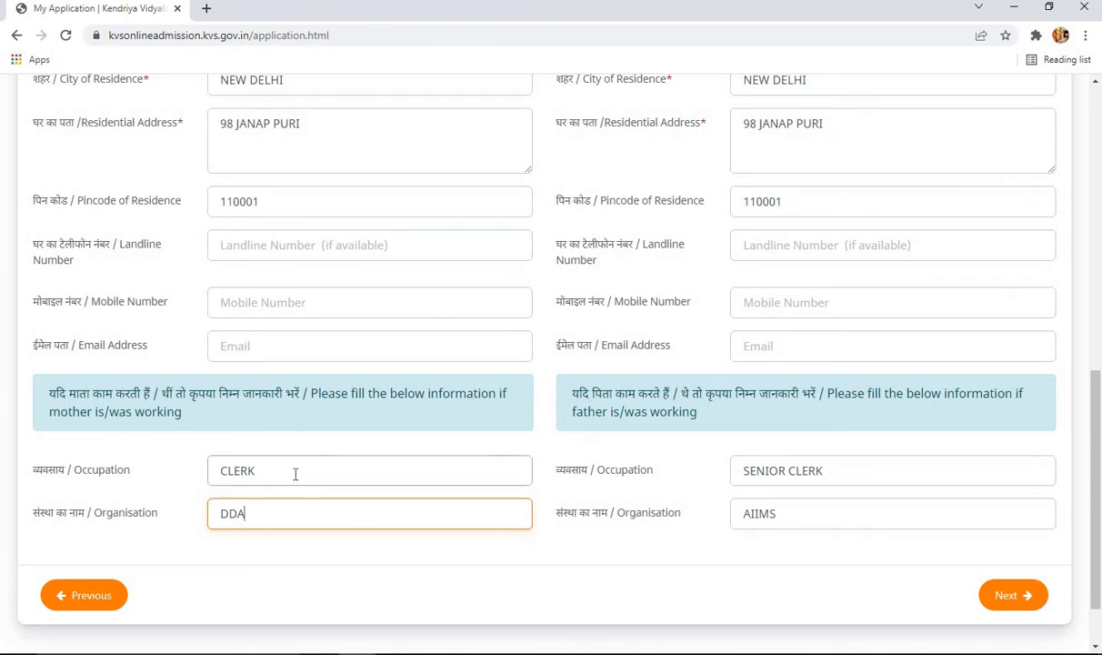
{"action": "left_click_drag", "start_coordinate": [295, 474], "coordinate": [210, 472]}
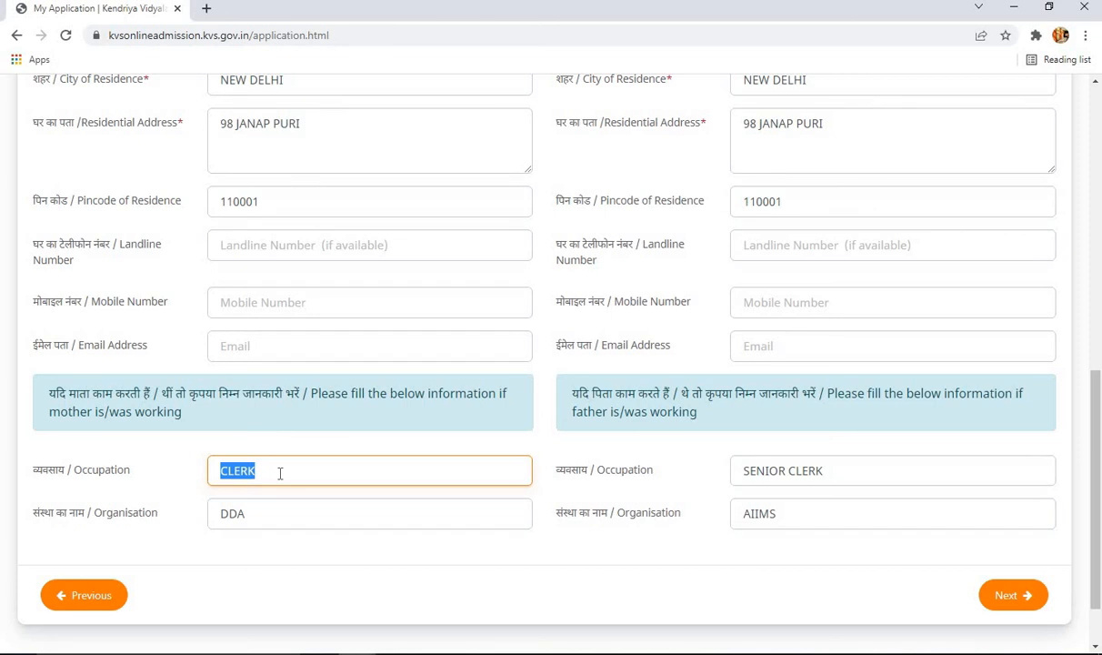
{"action": "type", "text": "HOUSE WIFE"}
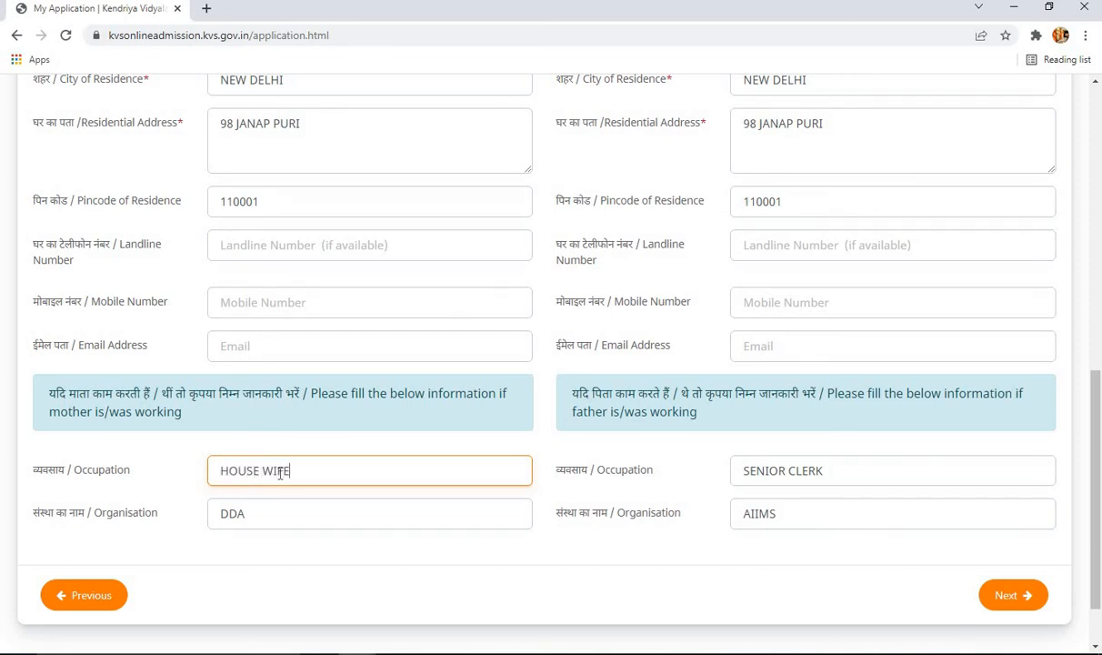
{"action": "left_click_drag", "start_coordinate": [271, 515], "coordinate": [205, 515]}
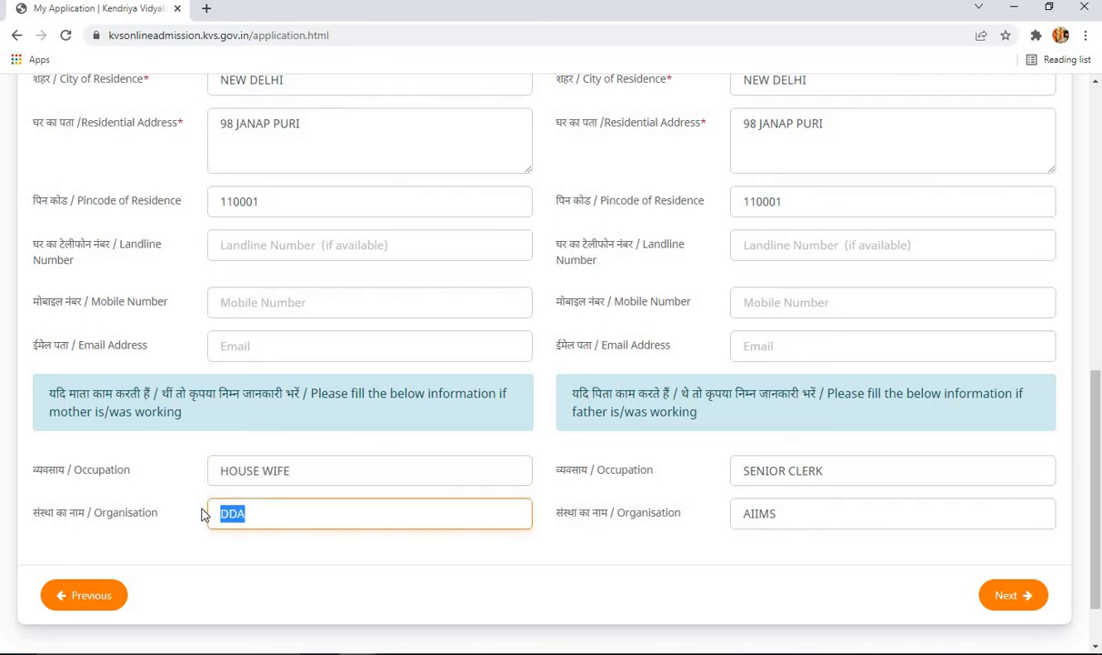
{"action": "key", "text": "BackSpace"}
{"action": "left_click", "coordinate": [660, 528]}
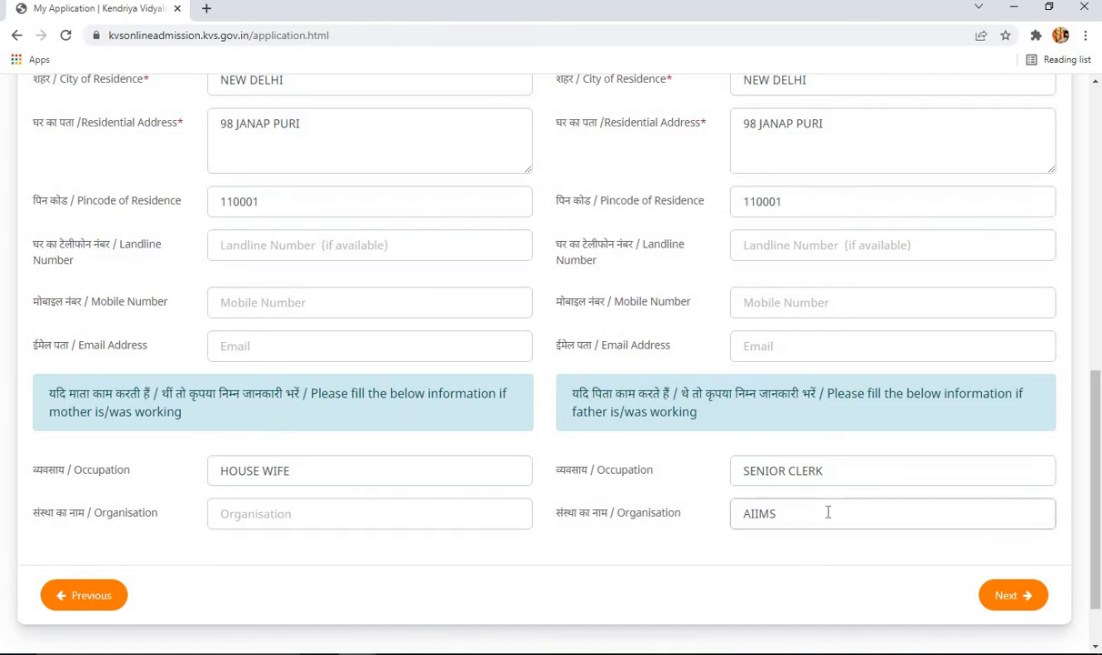
- Type the father's mobile number and e-mail address into his contact fields
{"action": "scroll", "coordinate": [826, 514], "scroll_direction": "up", "scroll_amount": 5}
{"action": "scroll", "coordinate": [827, 514], "scroll_direction": "up", "scroll_amount": 1}
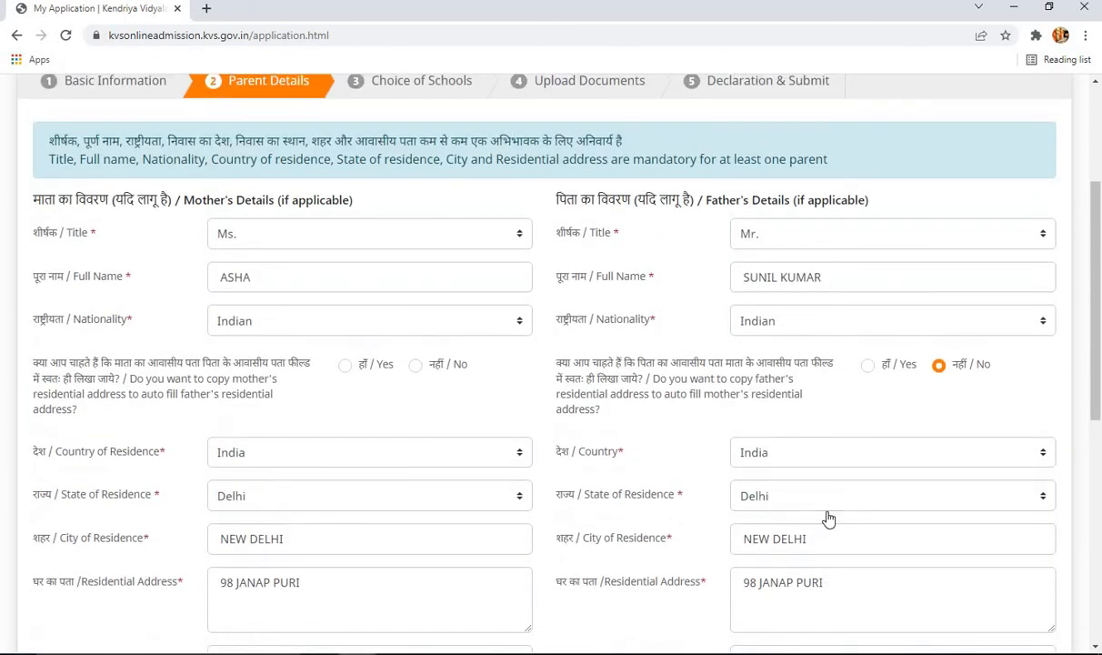
{"action": "scroll", "coordinate": [383, 301], "scroll_direction": "up", "scroll_amount": 1}
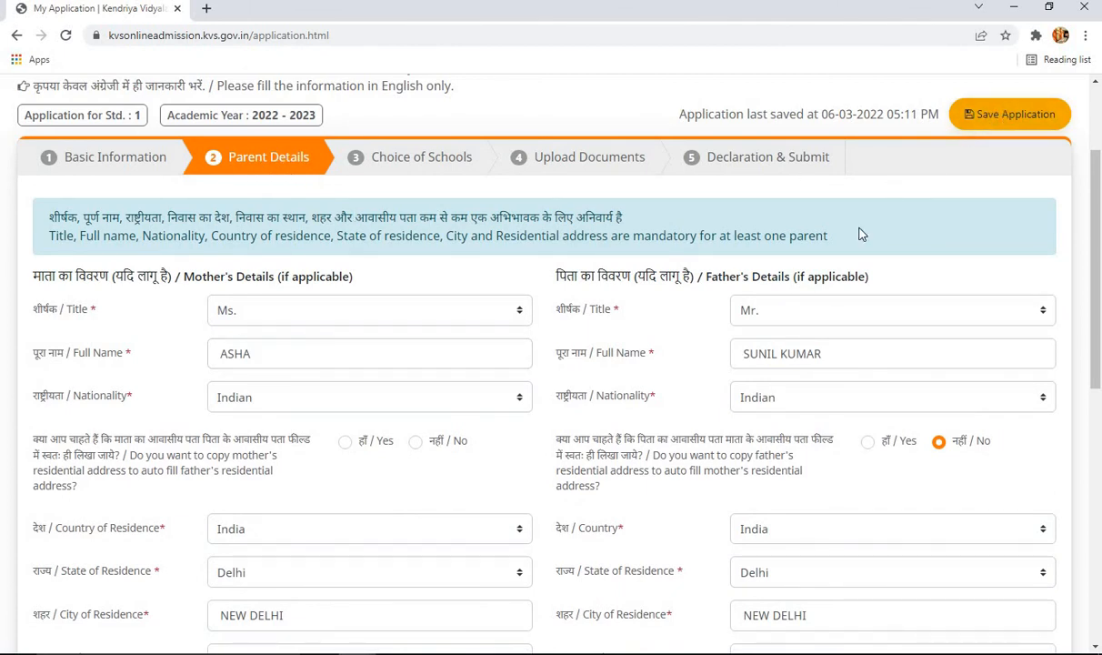
{"action": "scroll", "coordinate": [817, 245], "scroll_direction": "down", "scroll_amount": 1}
{"action": "scroll", "coordinate": [817, 244], "scroll_direction": "down", "scroll_amount": 5}
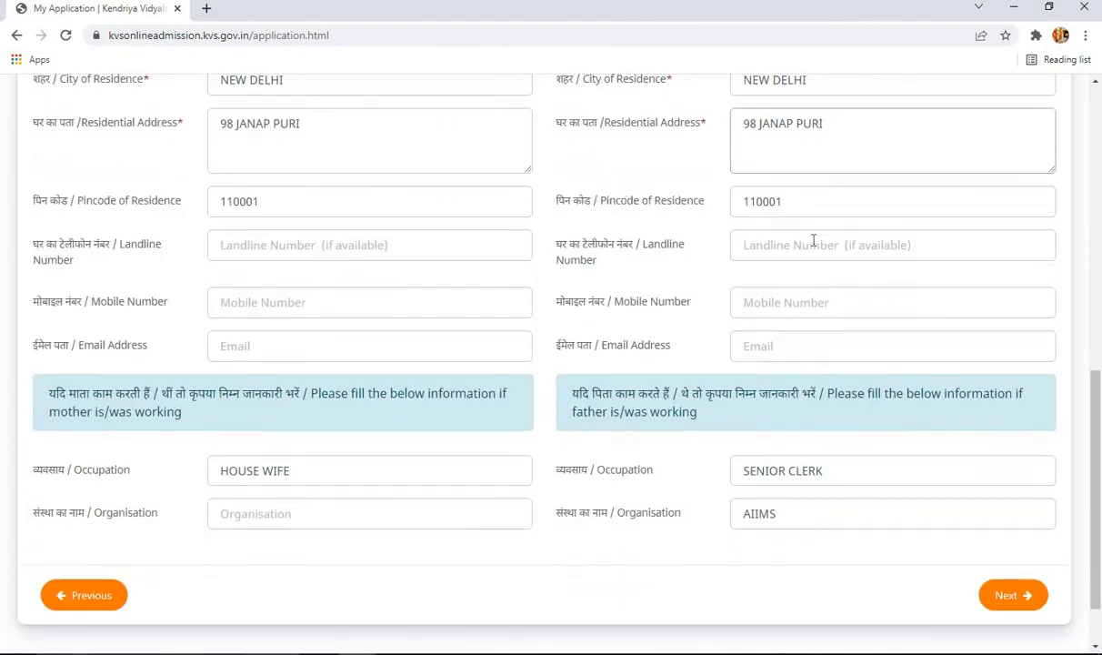
{"action": "left_click", "coordinate": [819, 305]}
{"action": "type", "text": "999"}
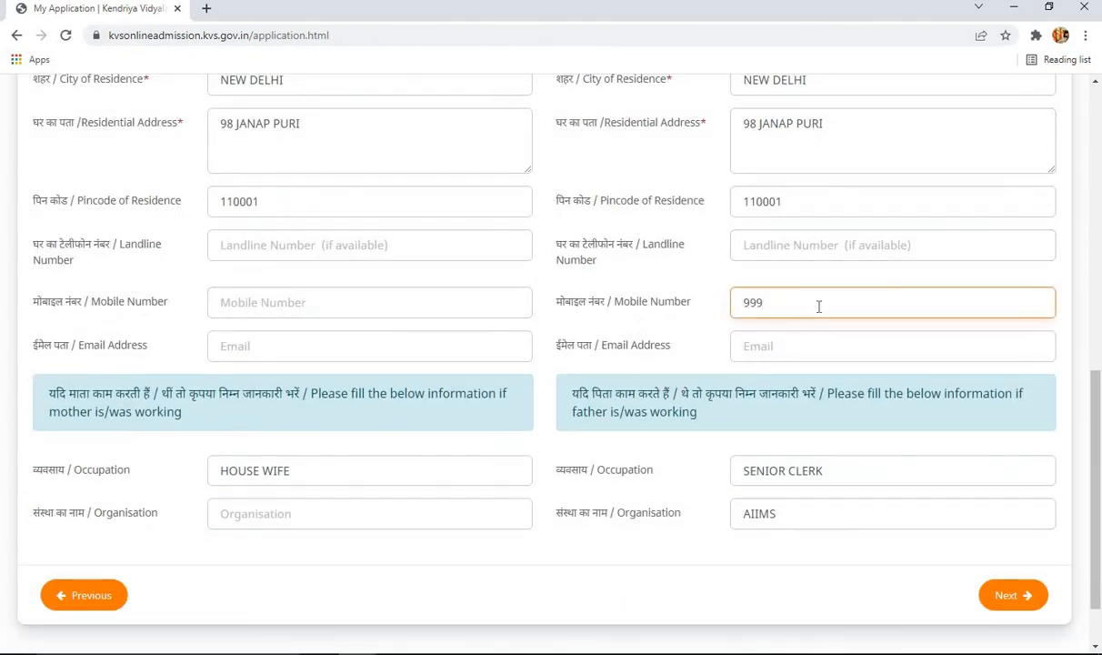
{"action": "type", "text": "88776655"}
{"action": "left_click", "coordinate": [805, 353]}
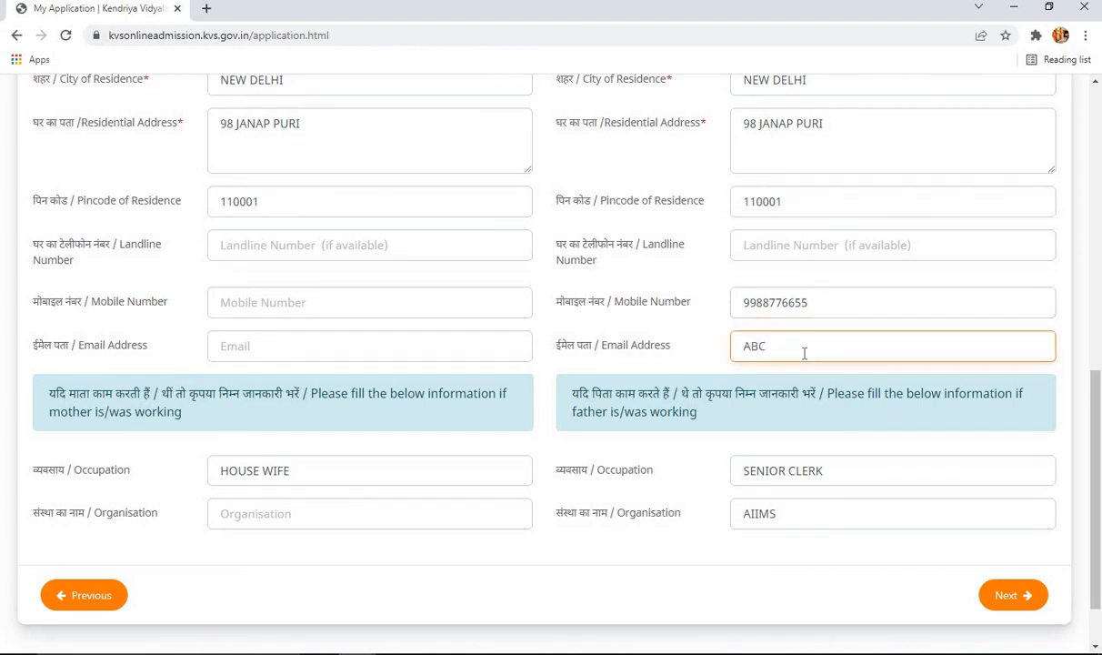
{"action": "left_click", "coordinate": [679, 412]}
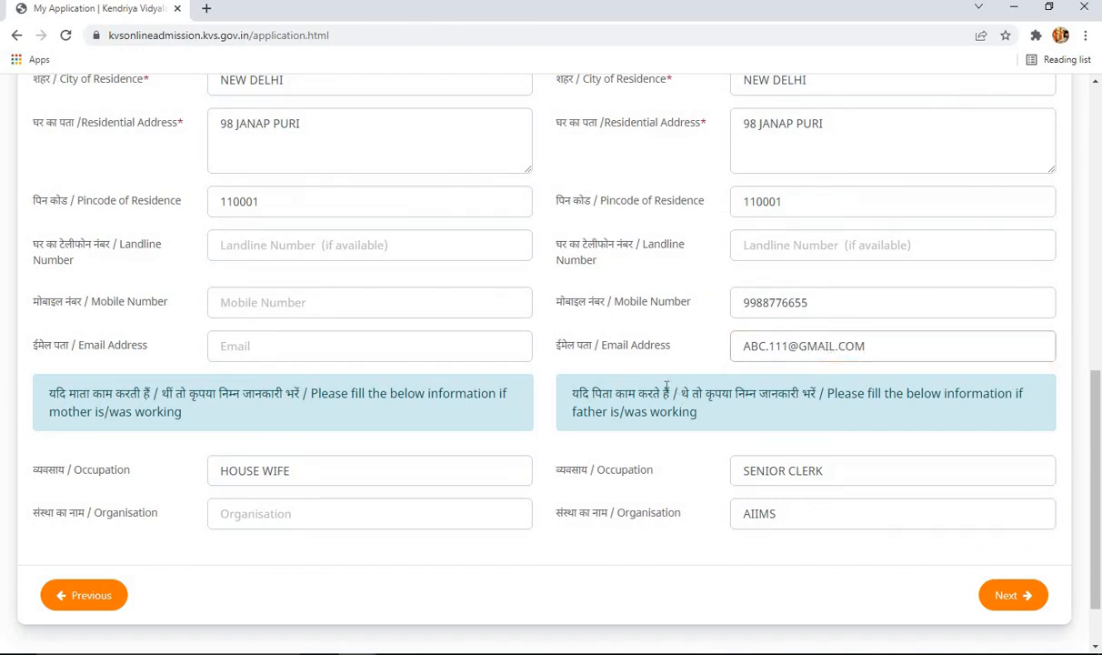
{"action": "scroll", "coordinate": [662, 388], "scroll_direction": "up", "scroll_amount": 4}
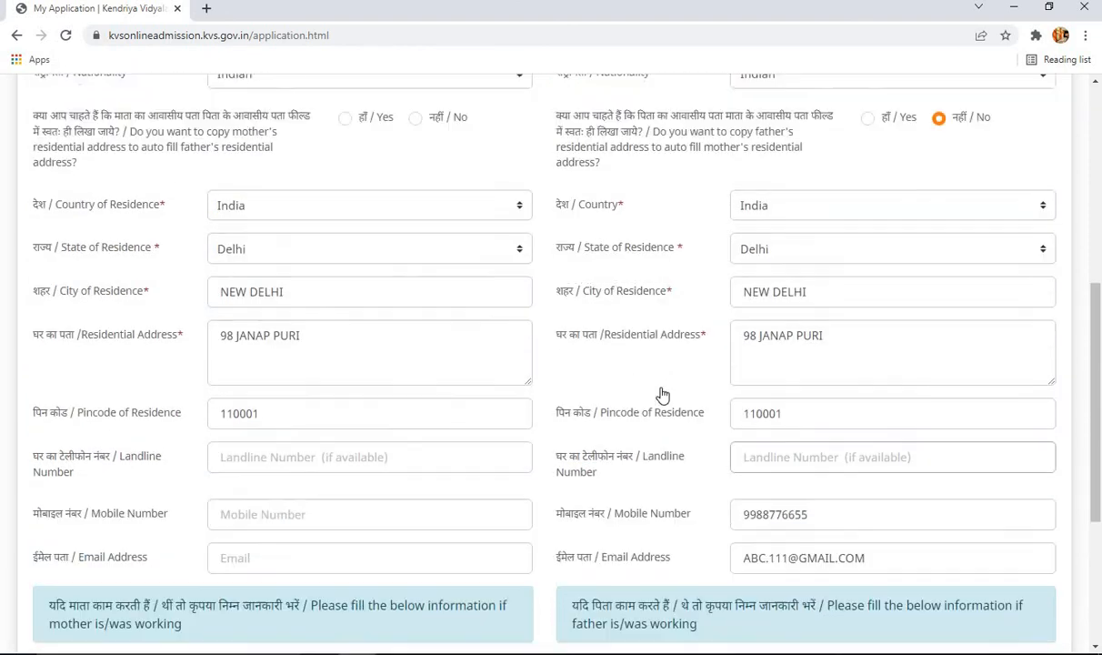
{"action": "scroll", "coordinate": [661, 393], "scroll_direction": "up", "scroll_amount": 2}
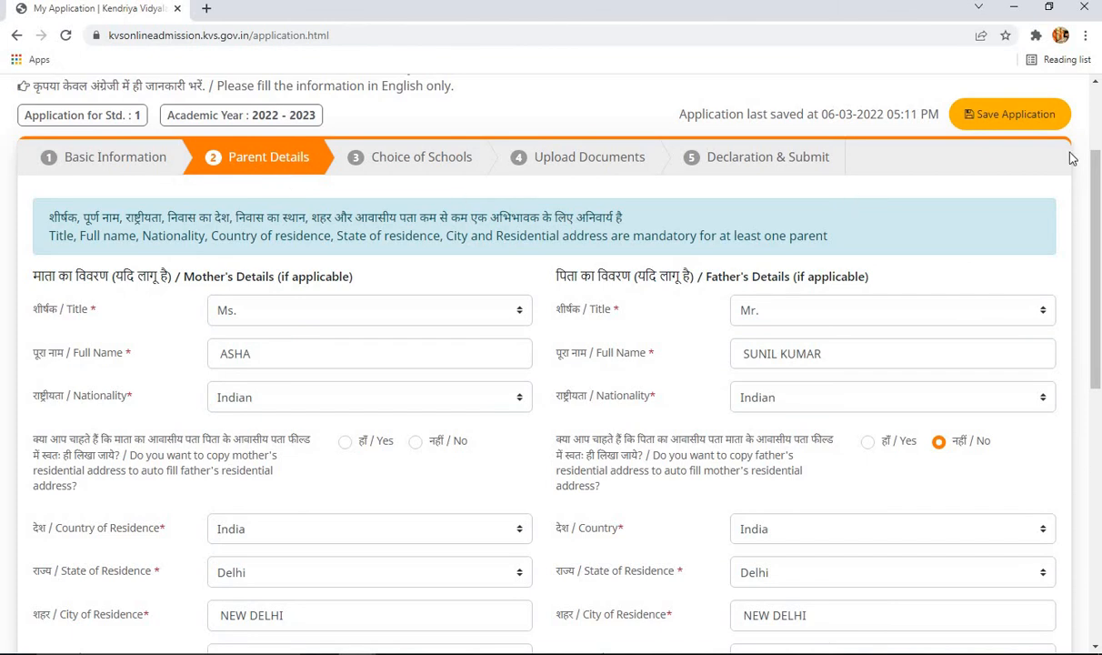
- Save the application, dismiss the Done message, and proceed to the Choice of Schools step
{"action": "left_click", "coordinate": [1045, 120]}
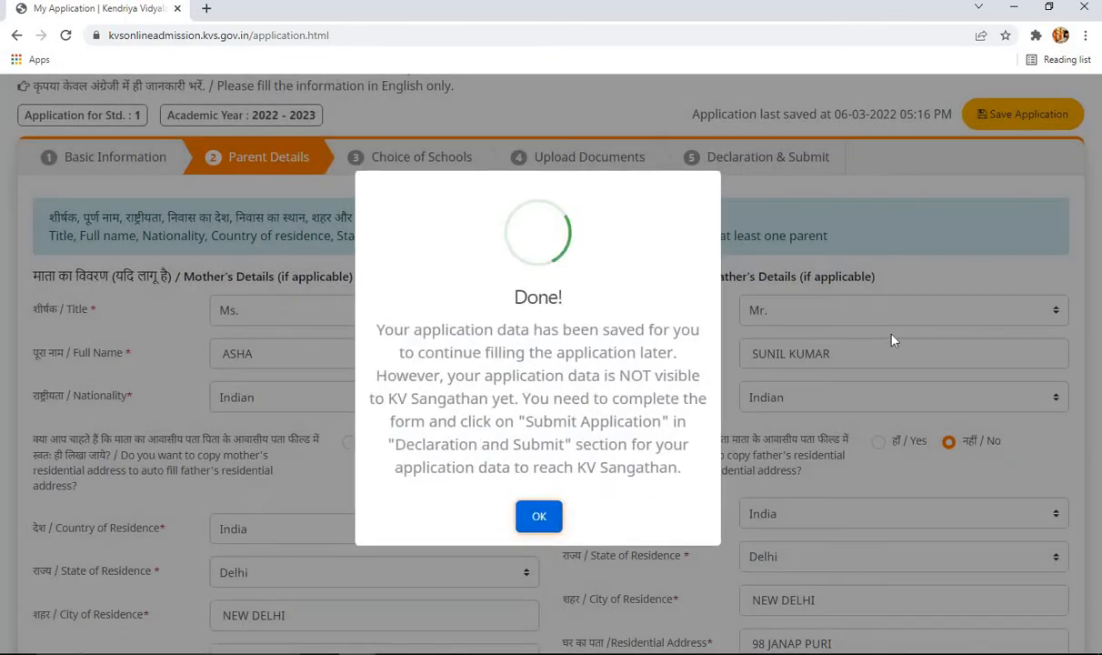
{"action": "left_click", "coordinate": [539, 517]}
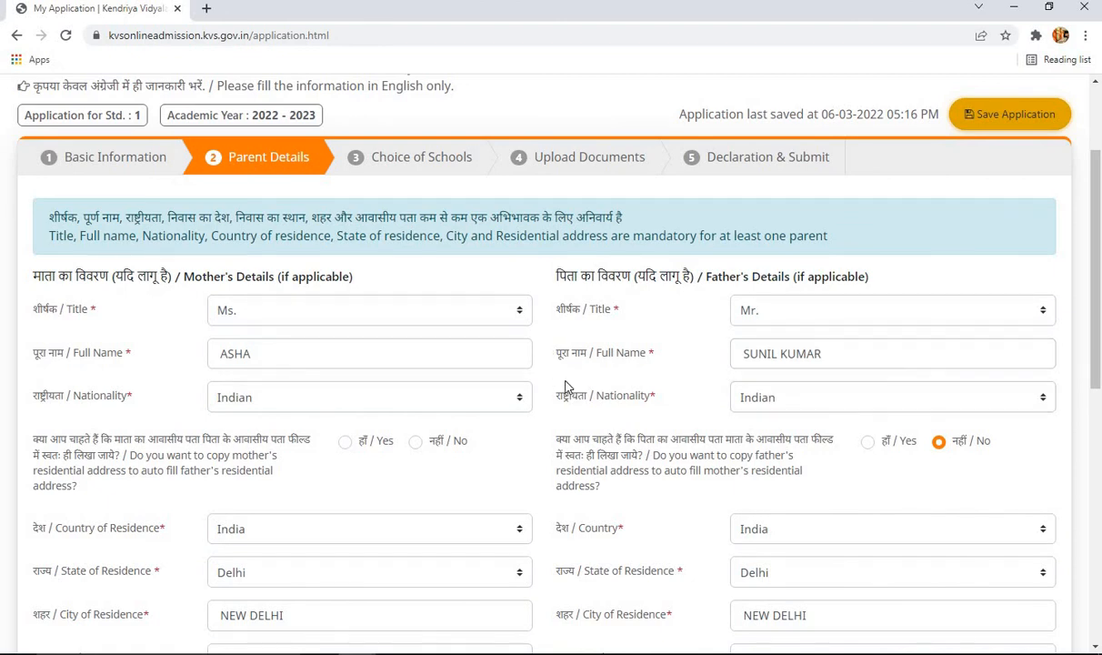
{"action": "scroll", "coordinate": [585, 361], "scroll_direction": "down", "scroll_amount": 1}
{"action": "scroll", "coordinate": [584, 361], "scroll_direction": "down", "scroll_amount": 6}
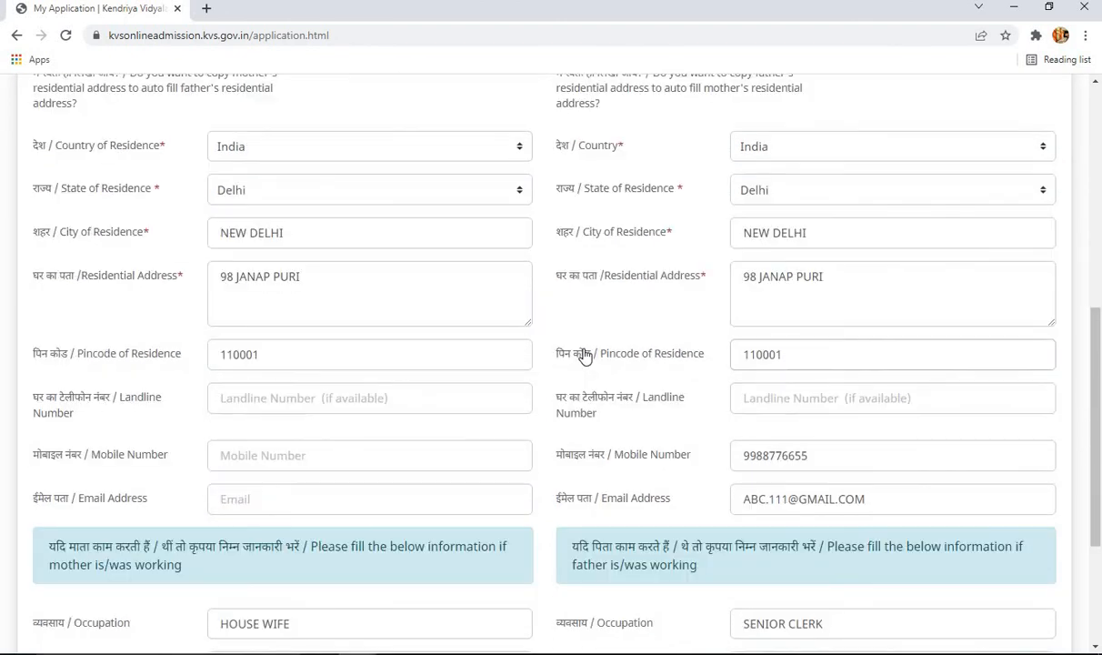
{"action": "scroll", "coordinate": [585, 357], "scroll_direction": "up", "scroll_amount": 10}
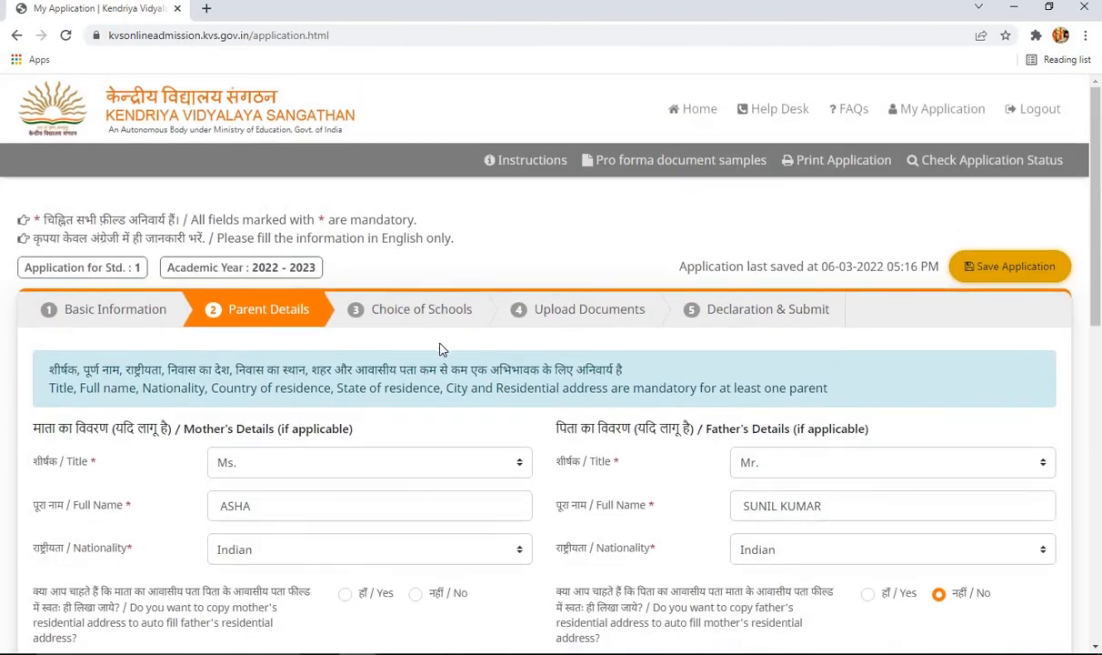
{"action": "scroll", "coordinate": [436, 348], "scroll_direction": "down", "scroll_amount": 5}
{"action": "scroll", "coordinate": [546, 382], "scroll_direction": "down", "scroll_amount": 4}
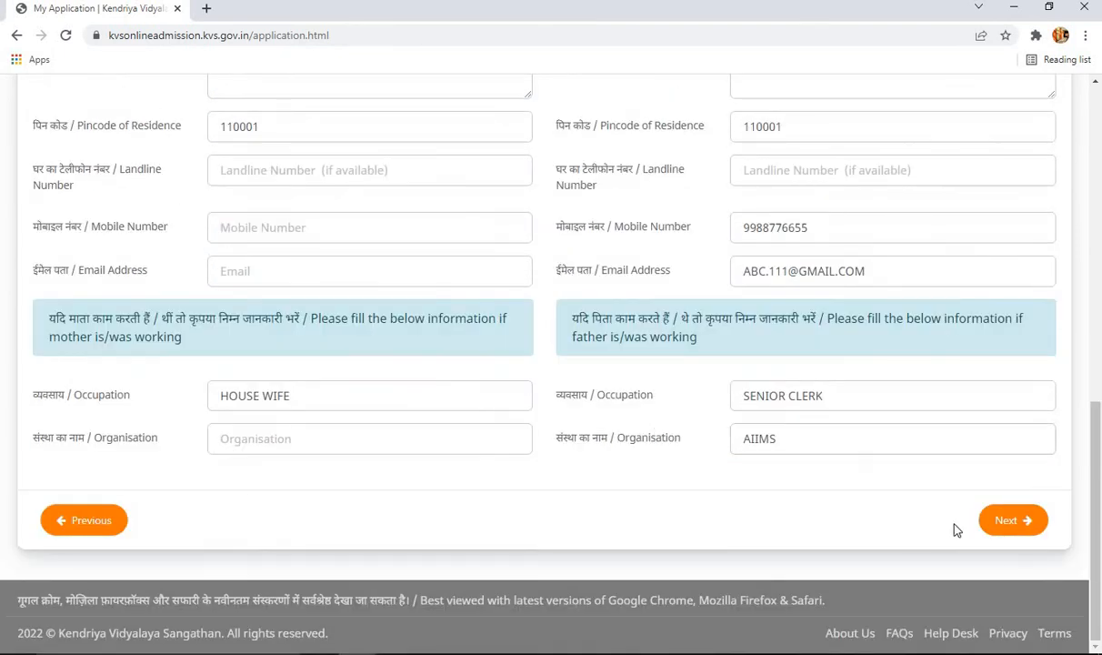
{"action": "left_click", "coordinate": [1010, 526]}
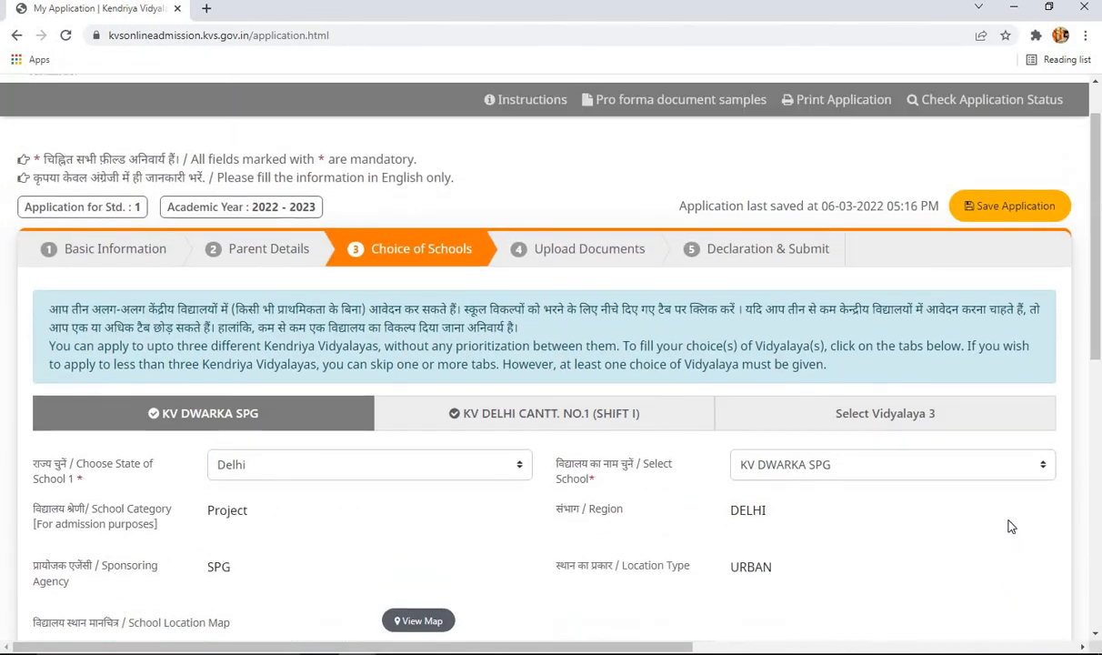
- Reset the state to 'Choose state' for school 2 (KV DELHI CANTT. NO.1) and school 1 (KV DWARKA SPG)
{"action": "left_click", "coordinate": [597, 417]}
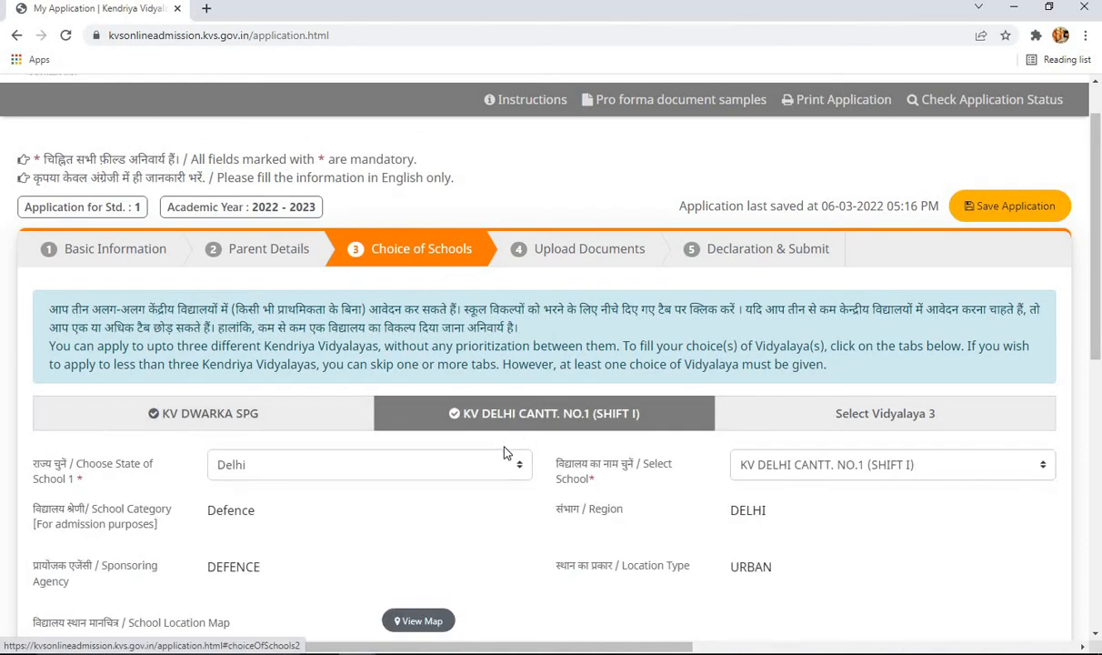
{"action": "left_click", "coordinate": [505, 463]}
{"action": "left_click", "coordinate": [332, 137]}
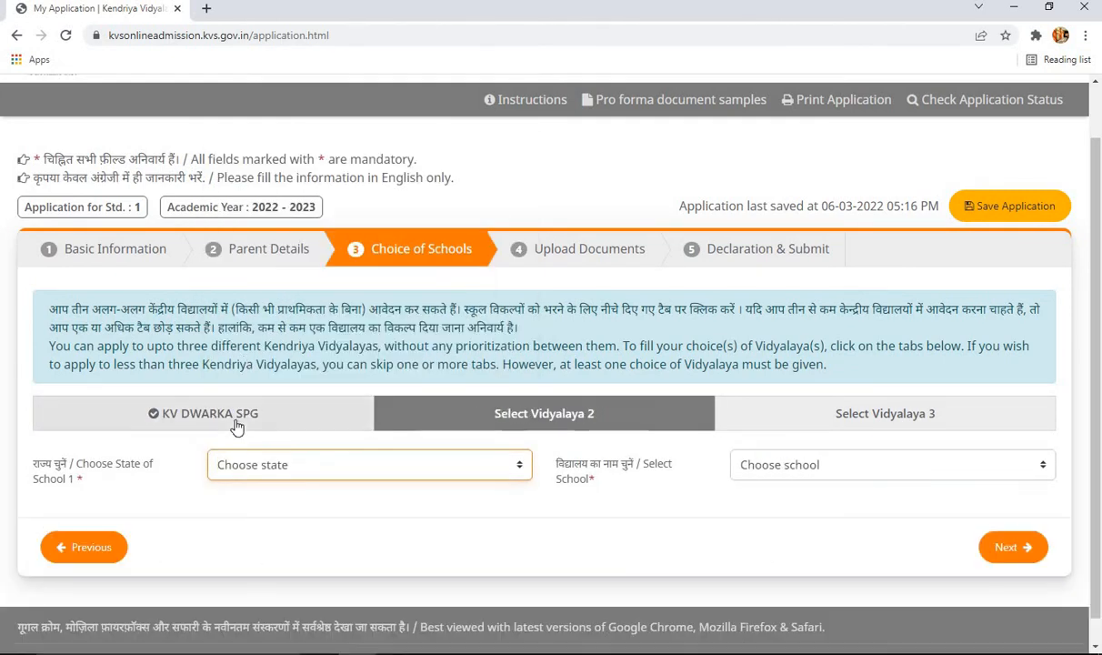
{"action": "left_click", "coordinate": [344, 416]}
{"action": "left_click", "coordinate": [323, 459]}
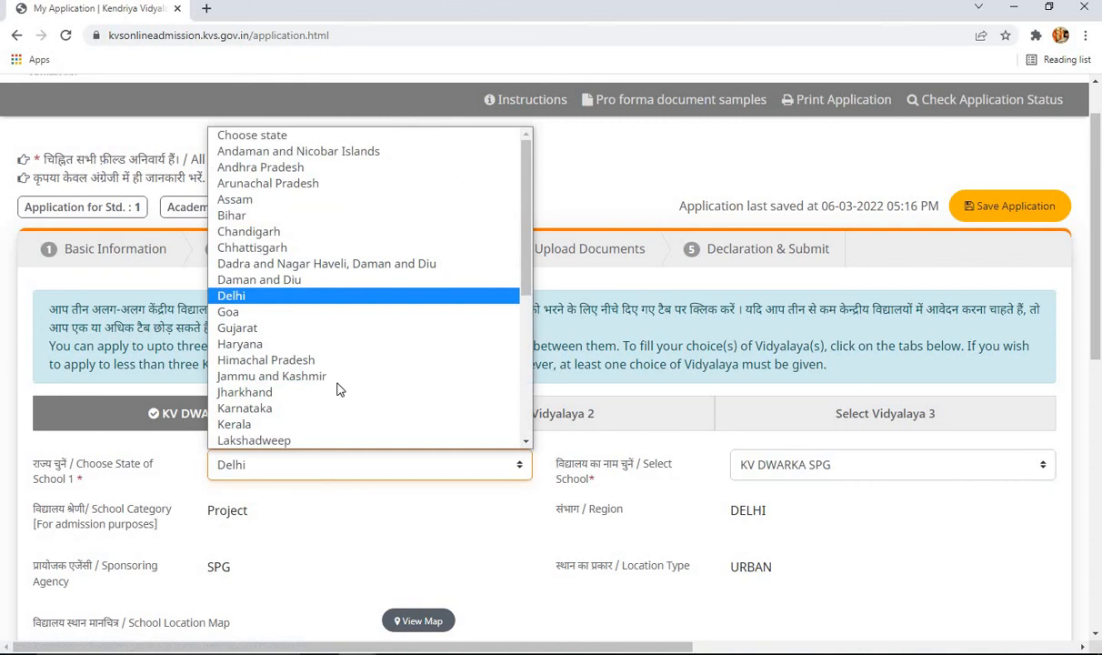
{"action": "left_click", "coordinate": [325, 132]}
{"action": "left_click", "coordinate": [471, 320]}
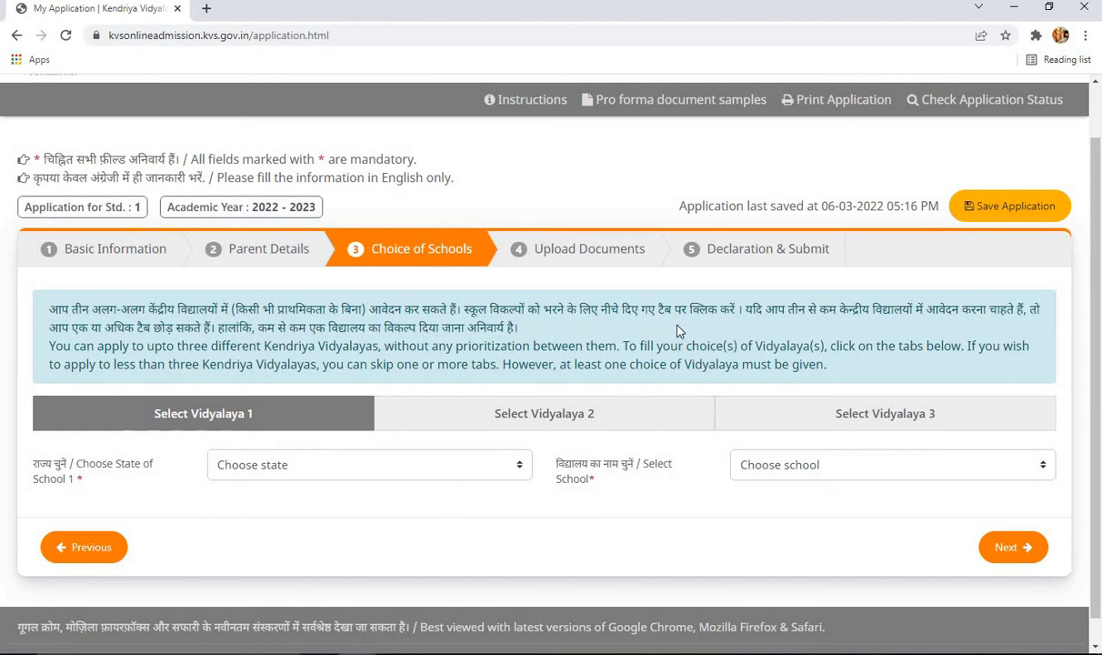
- Pick Delhi as school 1's state and look through the Delhi school list
{"action": "left_click", "coordinate": [455, 409]}
{"action": "left_click", "coordinate": [361, 472]}
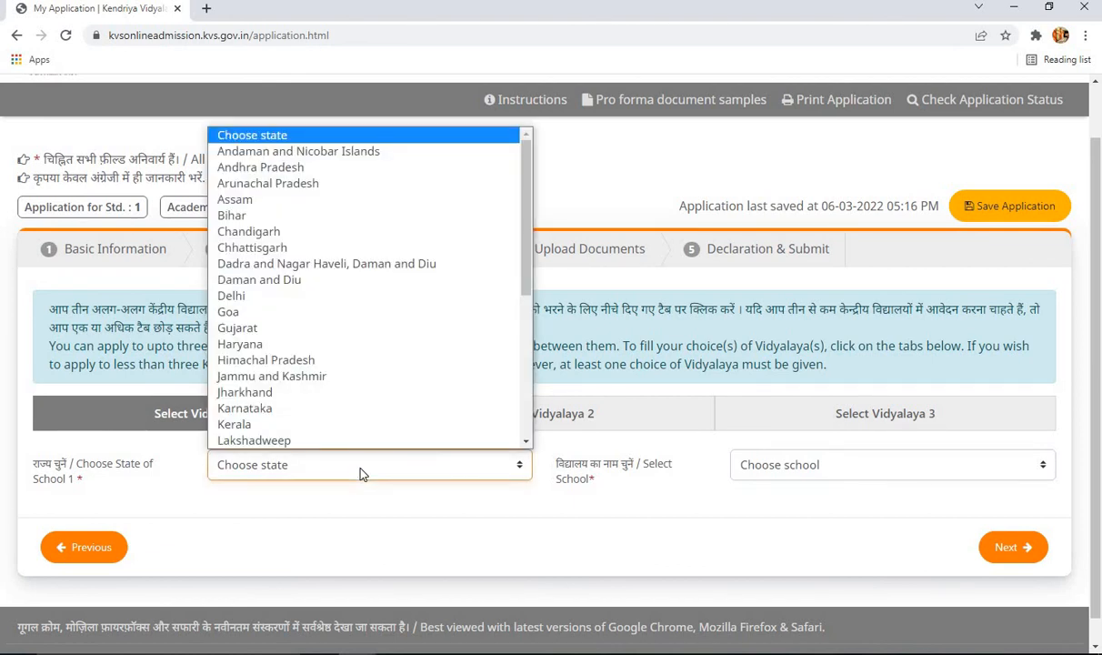
{"action": "left_click", "coordinate": [361, 472]}
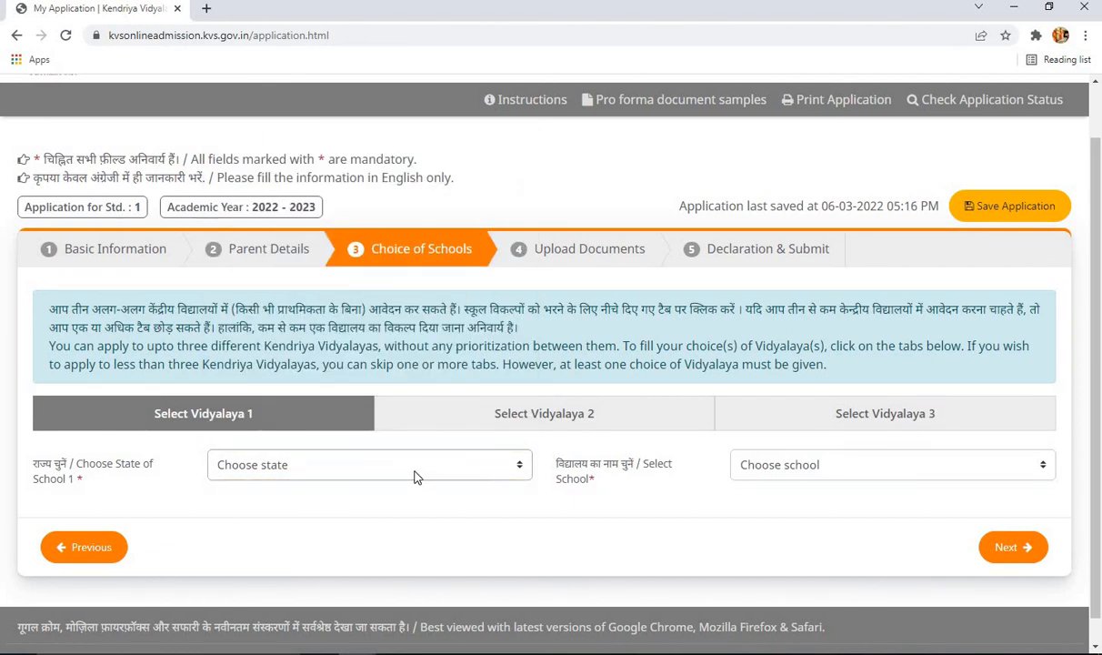
{"action": "left_click", "coordinate": [415, 476]}
{"action": "left_click", "coordinate": [293, 296]}
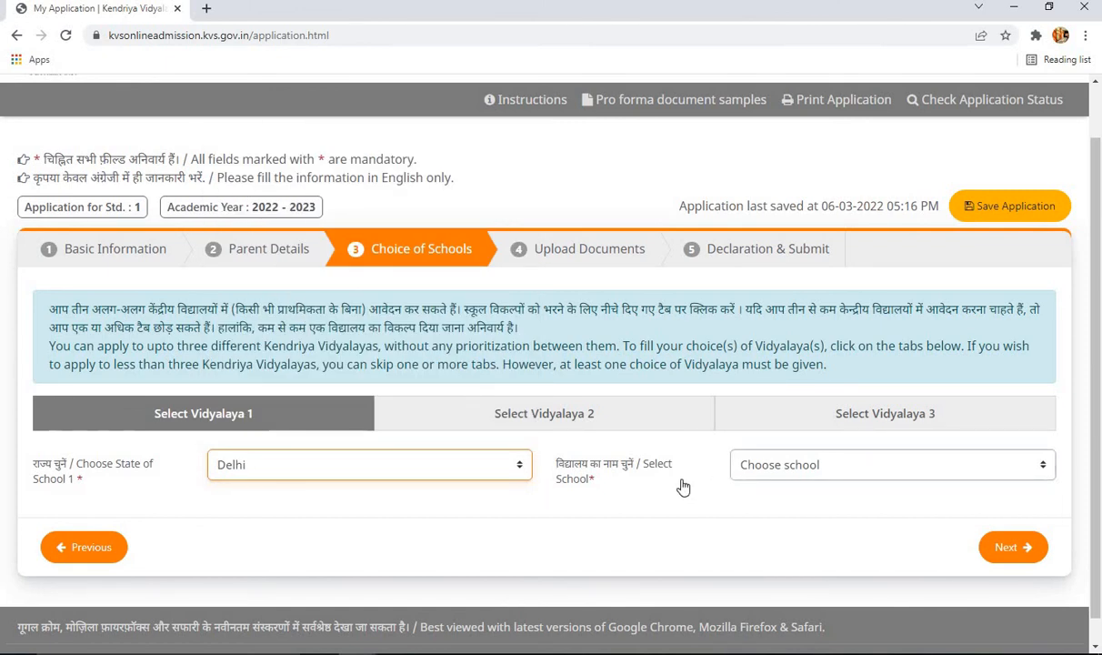
{"action": "scroll", "coordinate": [680, 485], "scroll_direction": "down", "scroll_amount": 1}
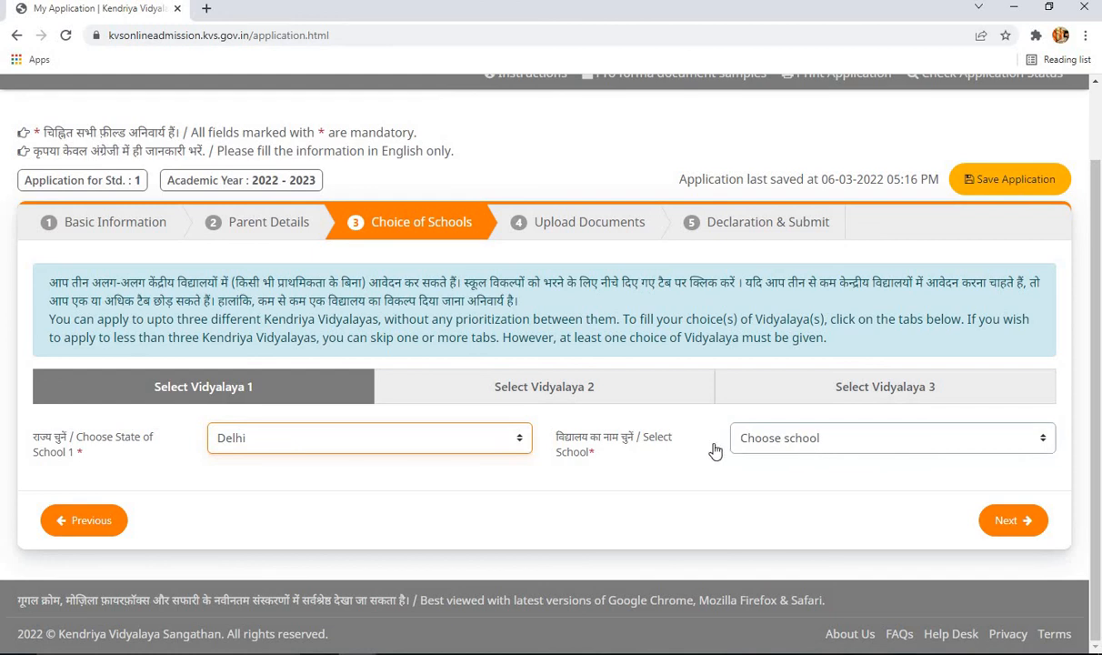
{"action": "left_click", "coordinate": [888, 448]}
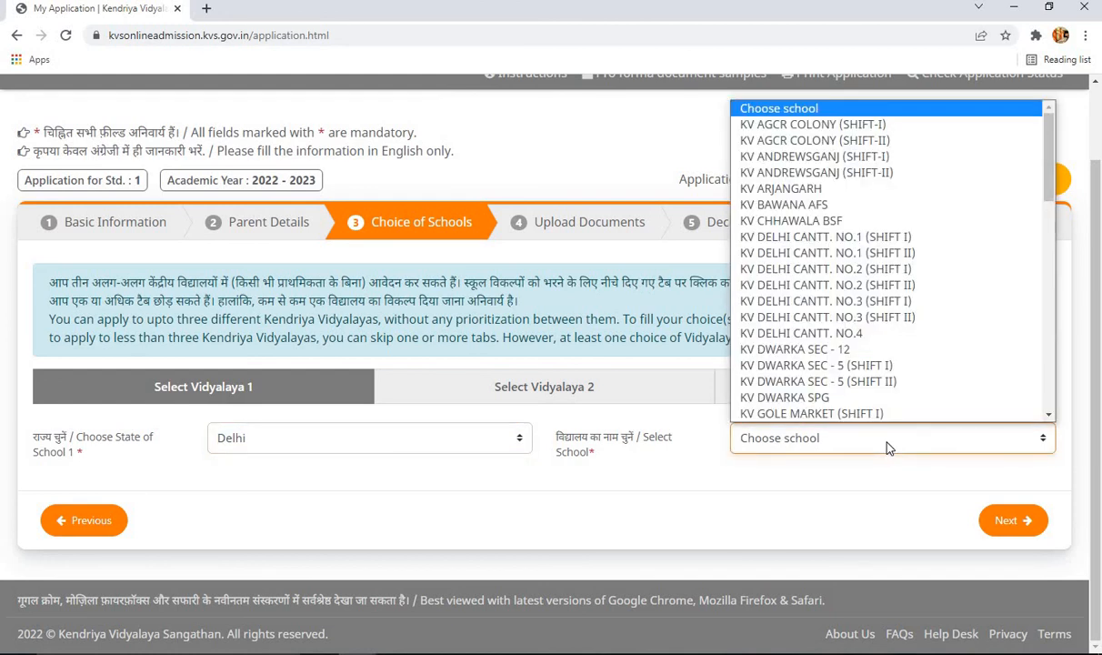
{"action": "left_click", "coordinate": [820, 445]}
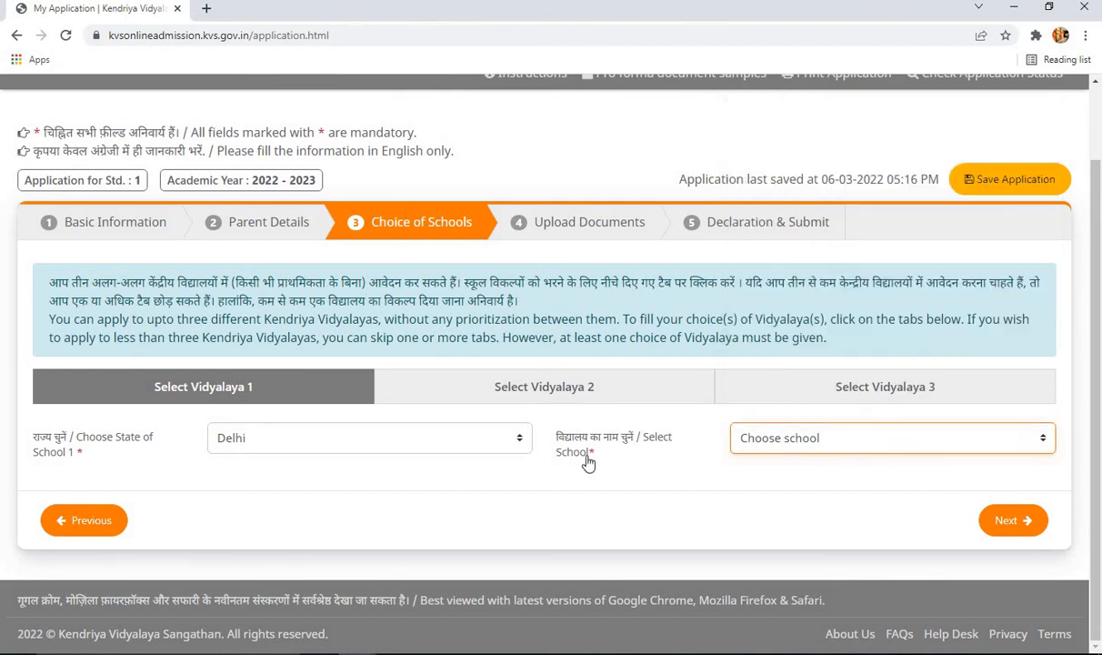
- Switch the state to Gujarat to view its available schools
{"action": "left_click", "coordinate": [505, 442]}
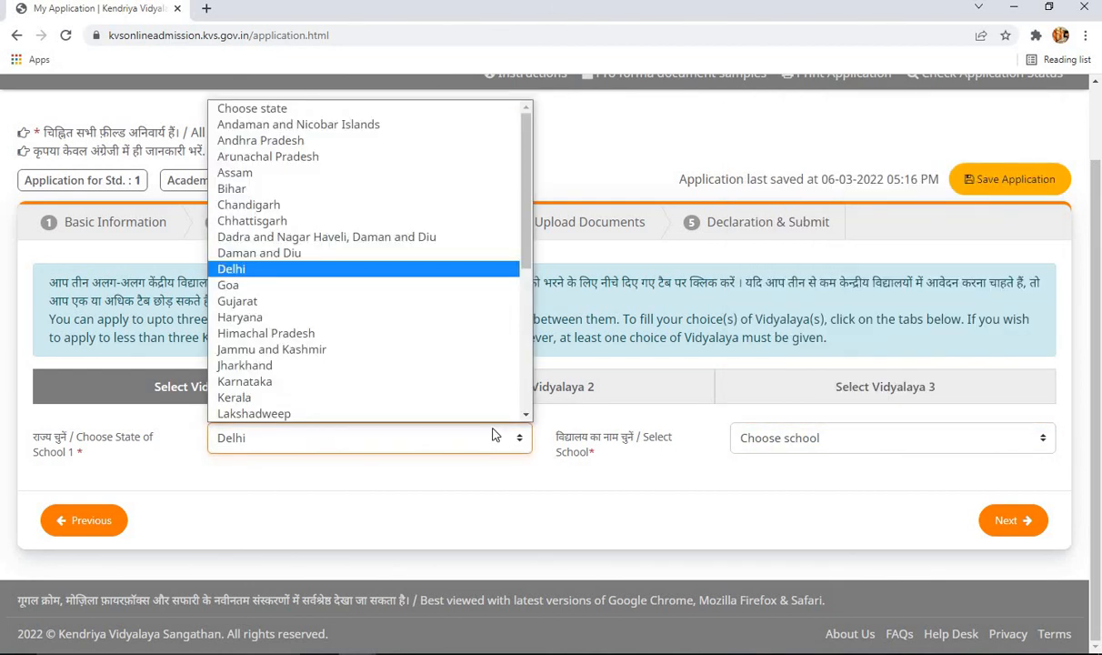
{"action": "left_click", "coordinate": [373, 300]}
{"action": "left_click", "coordinate": [796, 451]}
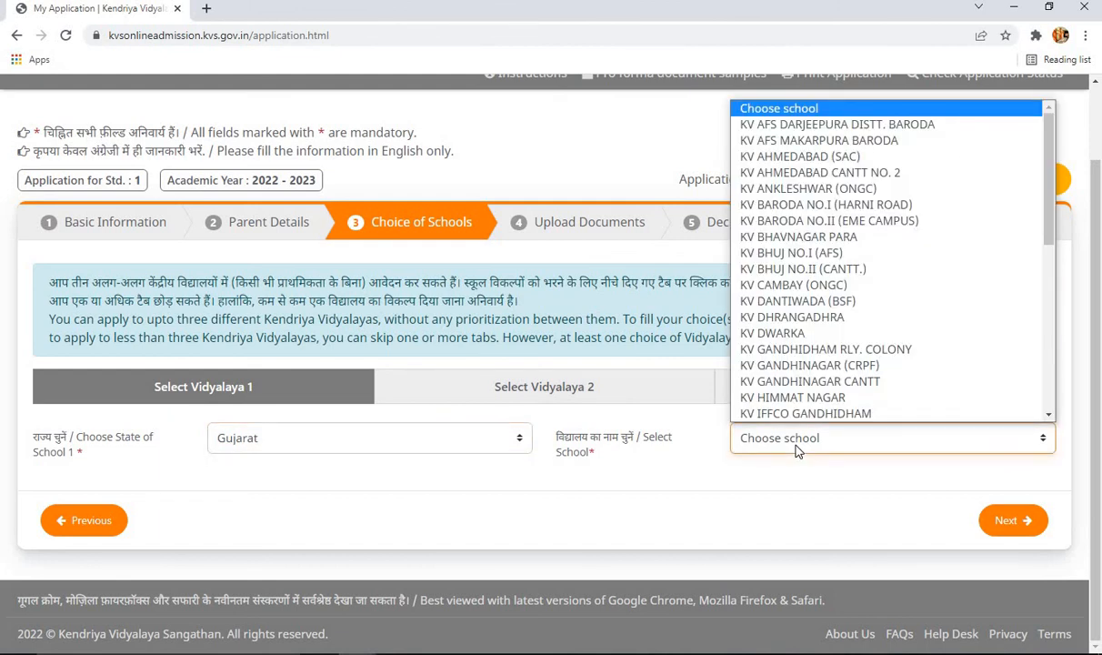
{"action": "left_click", "coordinate": [716, 448]}
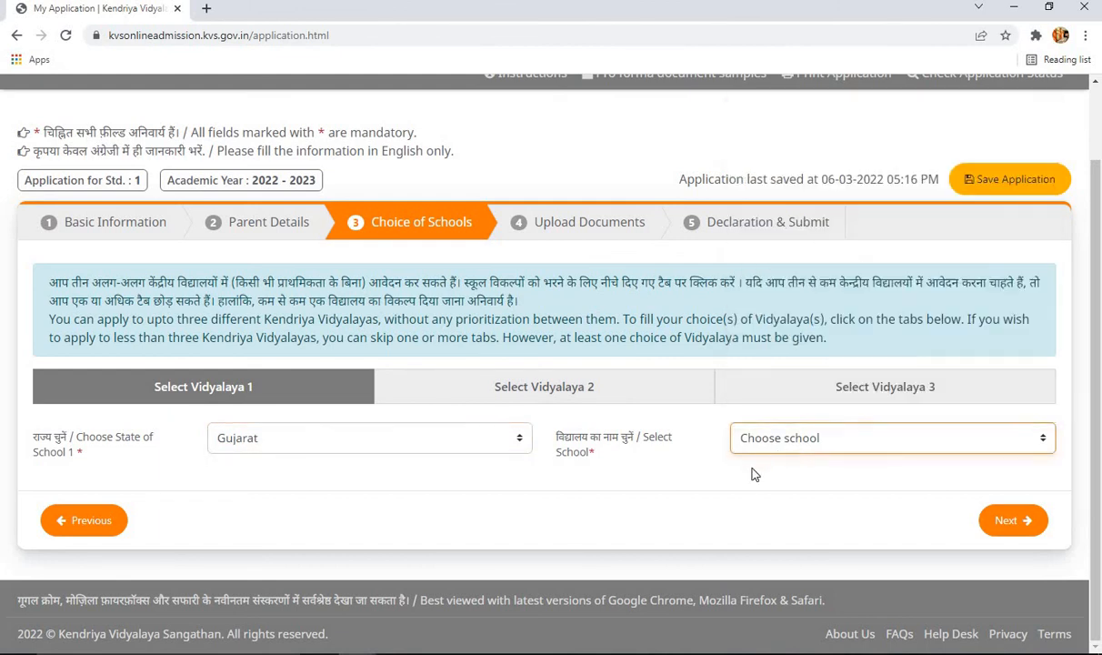
- View Kerala's school list, then set the state back to Delhi
{"action": "left_click", "coordinate": [318, 445]}
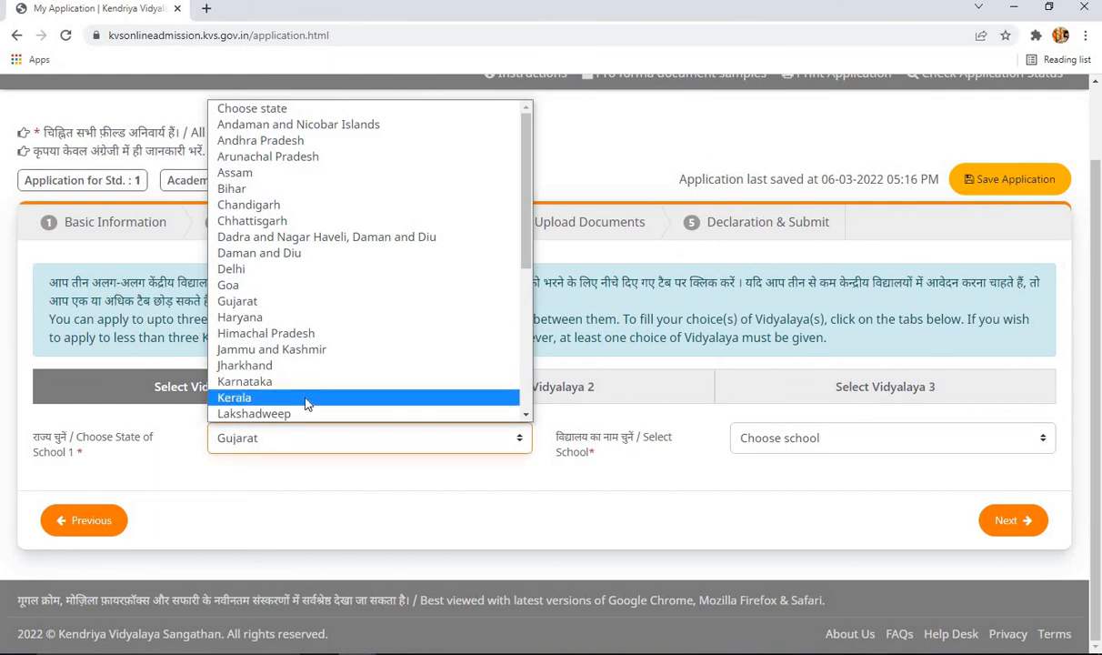
{"action": "left_click", "coordinate": [307, 398]}
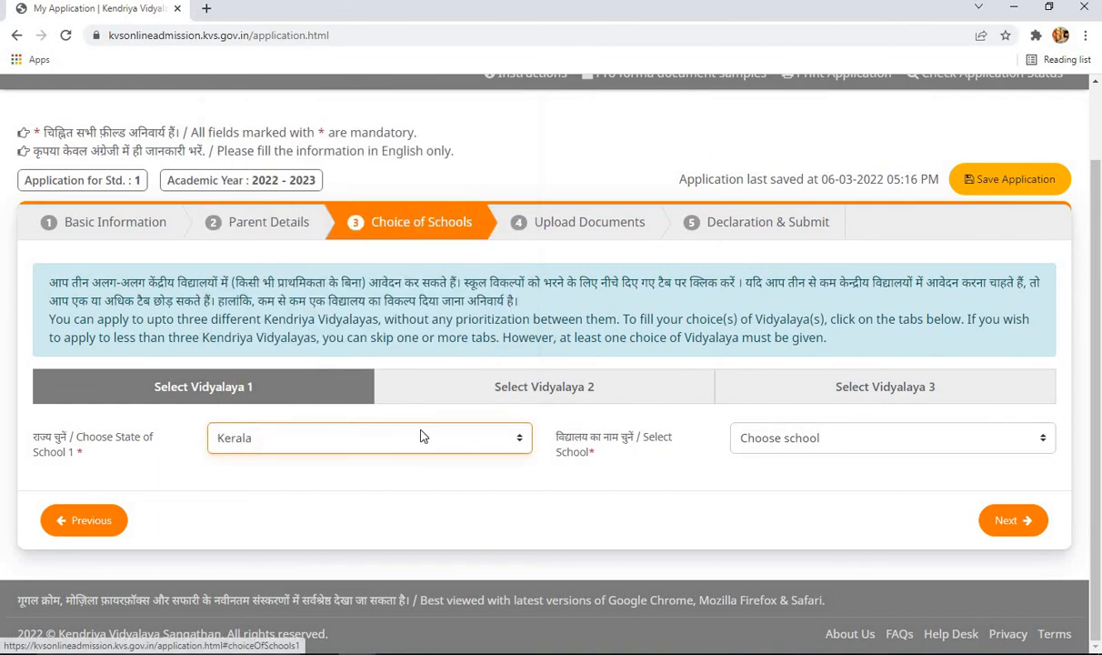
{"action": "left_click", "coordinate": [764, 453]}
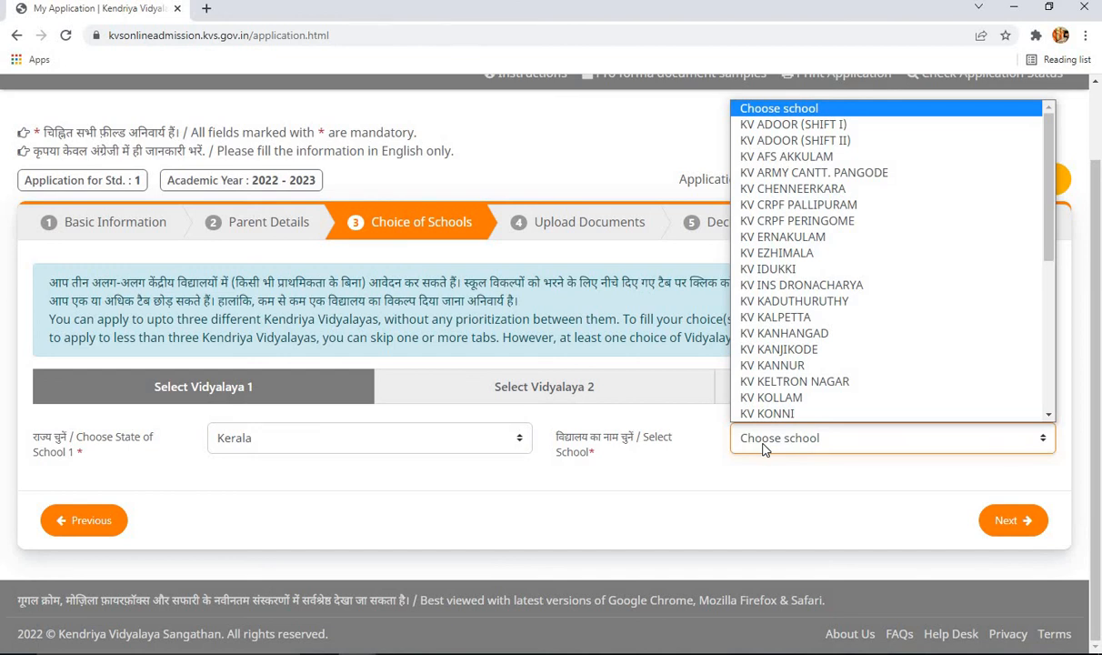
{"action": "left_click", "coordinate": [517, 443]}
{"action": "left_click", "coordinate": [520, 438]}
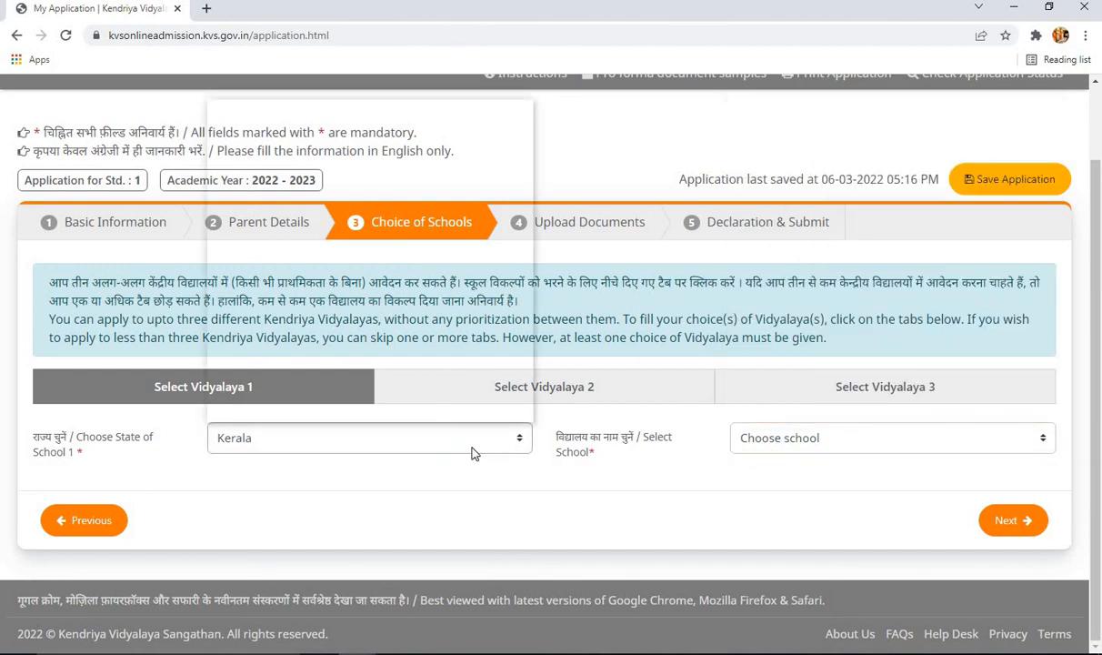
{"action": "left_click", "coordinate": [333, 268]}
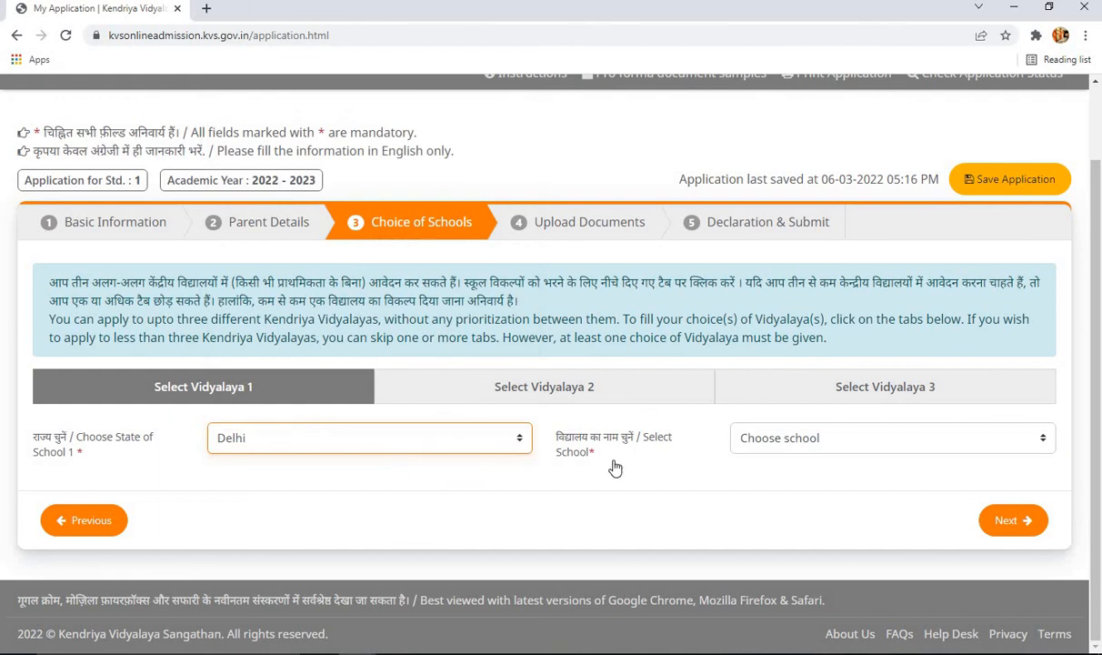
- Choose KV DELHI CANTT. NO.1 (SHIFT I) as school 1, showing Defence category and DELHI region
{"action": "left_click", "coordinate": [755, 459]}
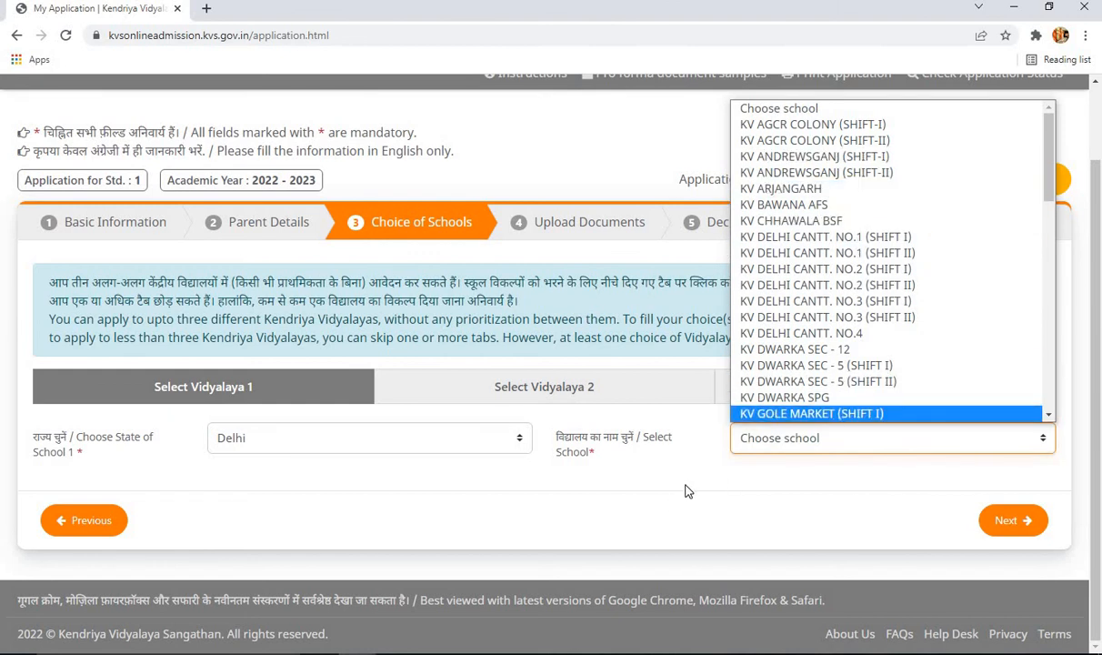
{"action": "left_click", "coordinate": [908, 240]}
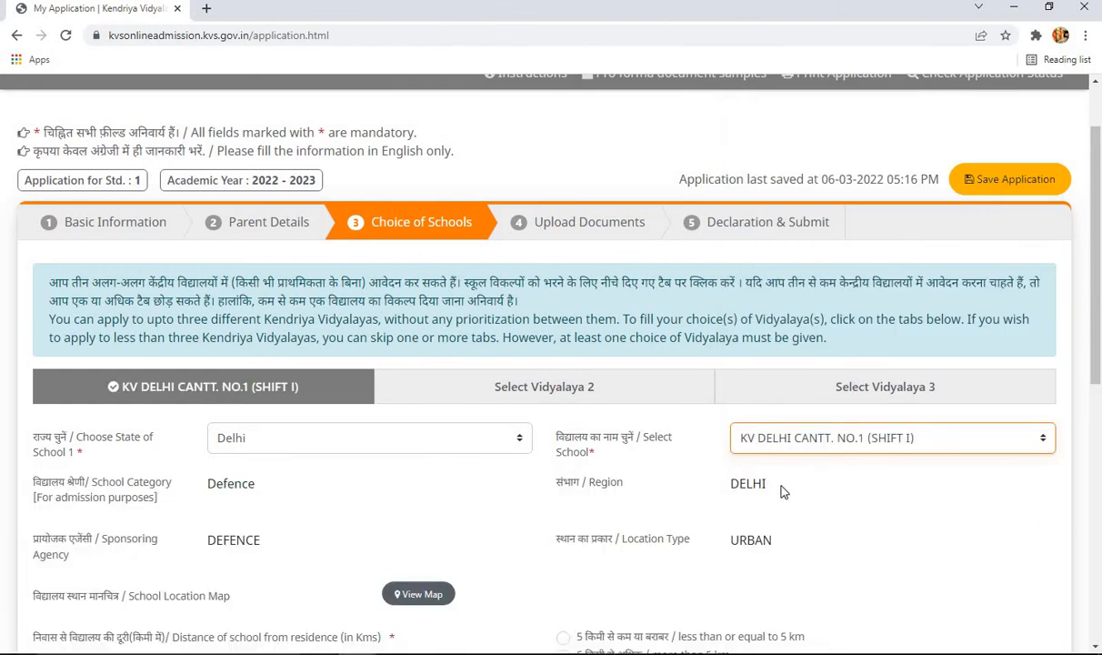
{"action": "left_click", "coordinate": [818, 433]}
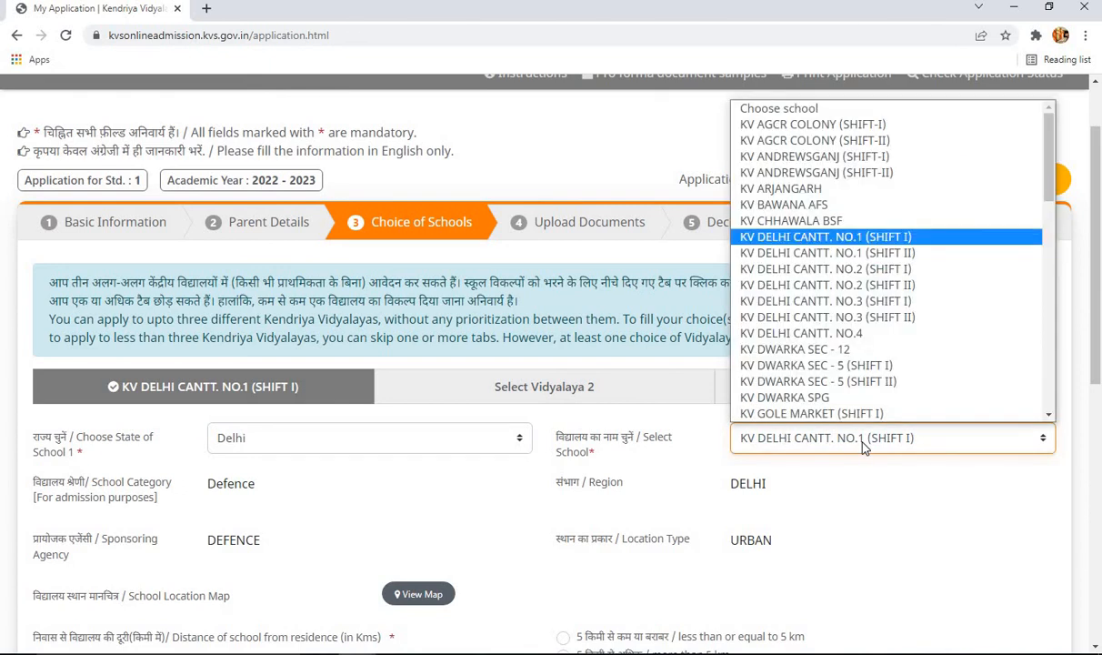
{"action": "left_click", "coordinate": [919, 244]}
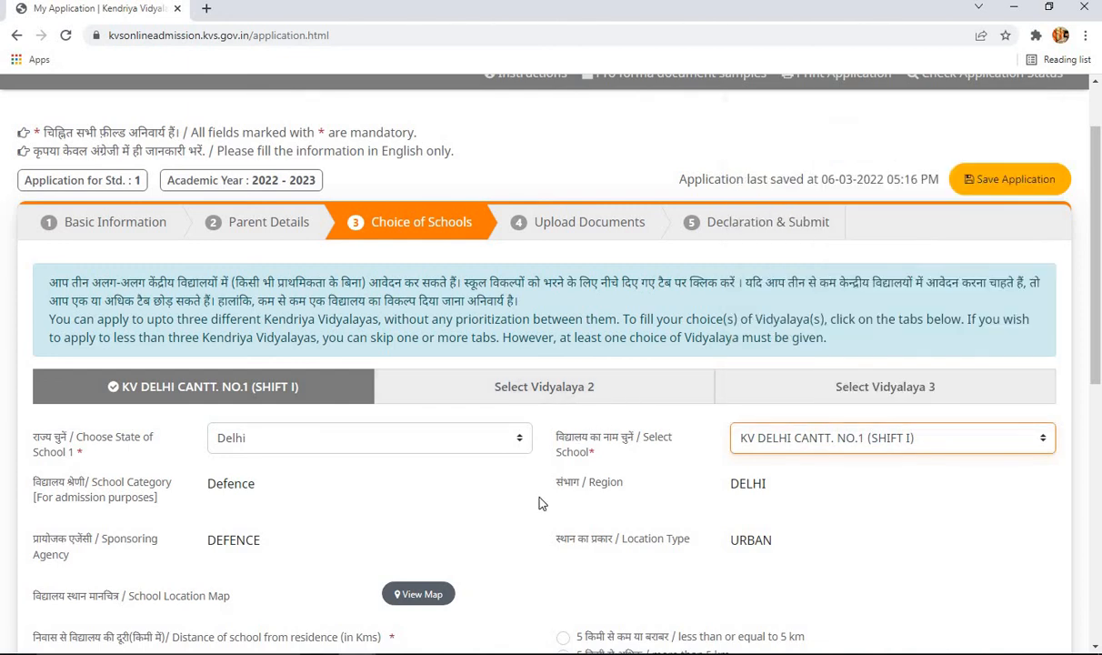
- Try 'more than 5 km' to see the not-eligible RTE notice, then set distance to 'less than or equal to 5 km'
{"action": "scroll", "coordinate": [546, 488], "scroll_direction": "down", "scroll_amount": 2}
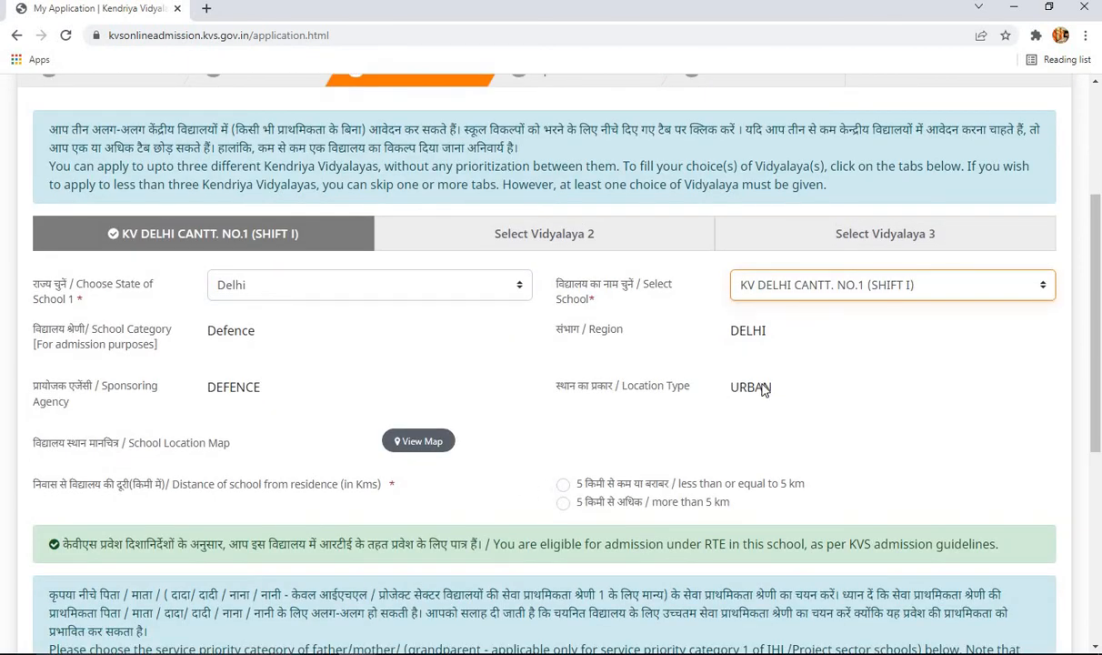
{"action": "left_click", "coordinate": [723, 368]}
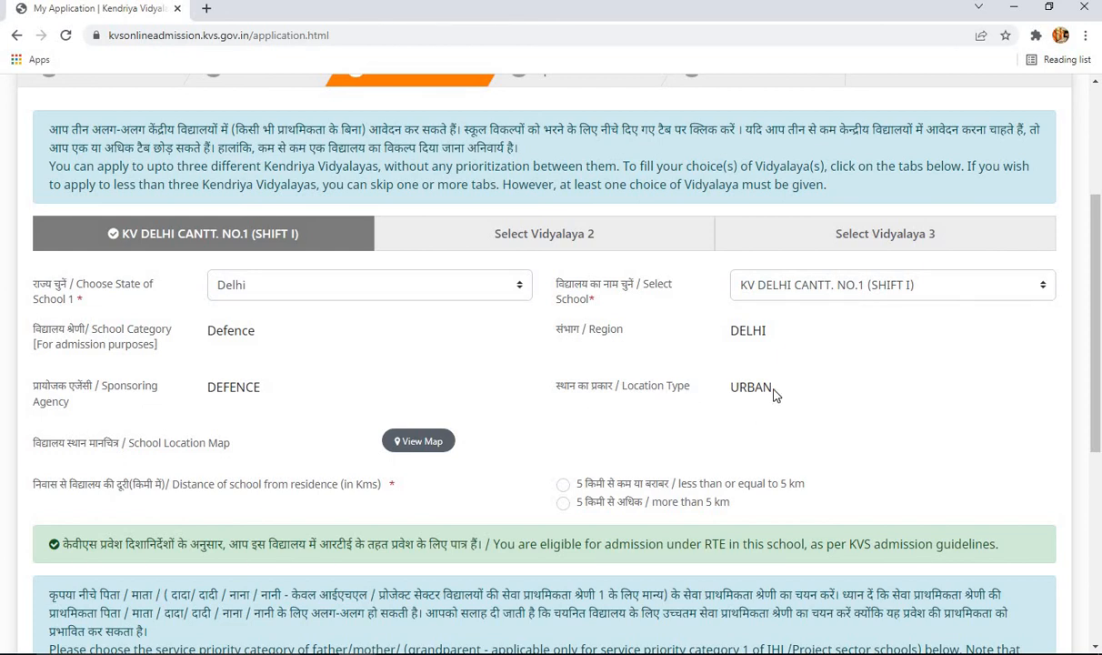
{"action": "scroll", "coordinate": [762, 403], "scroll_direction": "down", "scroll_amount": 1}
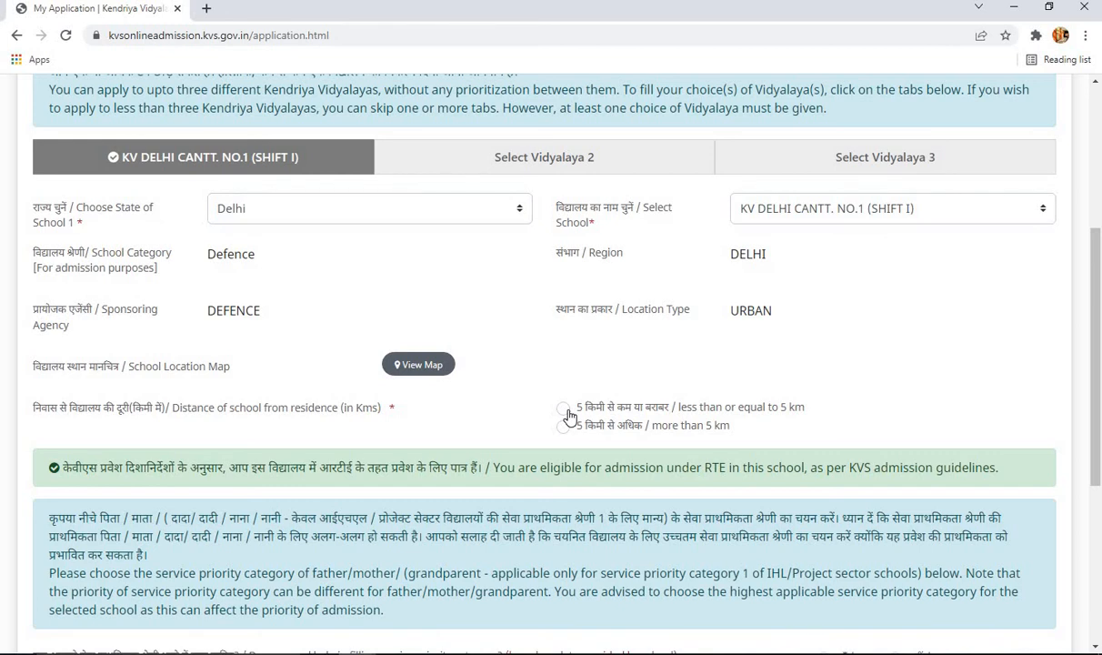
{"action": "left_click", "coordinate": [565, 409]}
{"action": "left_click", "coordinate": [563, 425]}
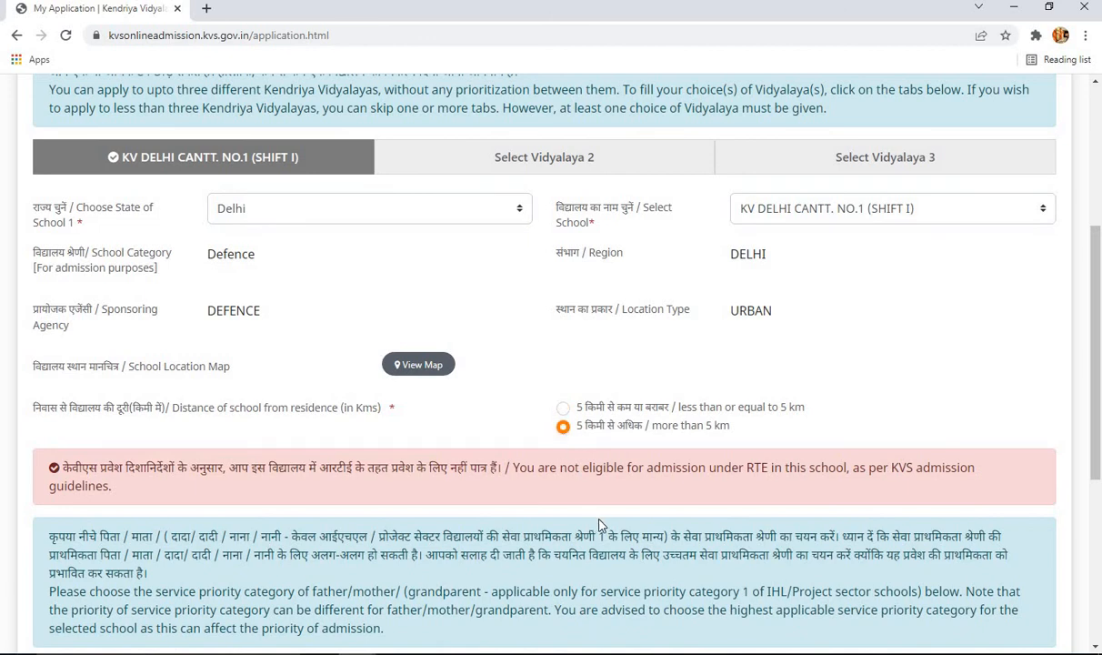
{"action": "left_click_drag", "start_coordinate": [552, 482], "coordinate": [616, 466]}
{"action": "left_click", "coordinate": [661, 492]}
{"action": "left_click", "coordinate": [564, 408]}
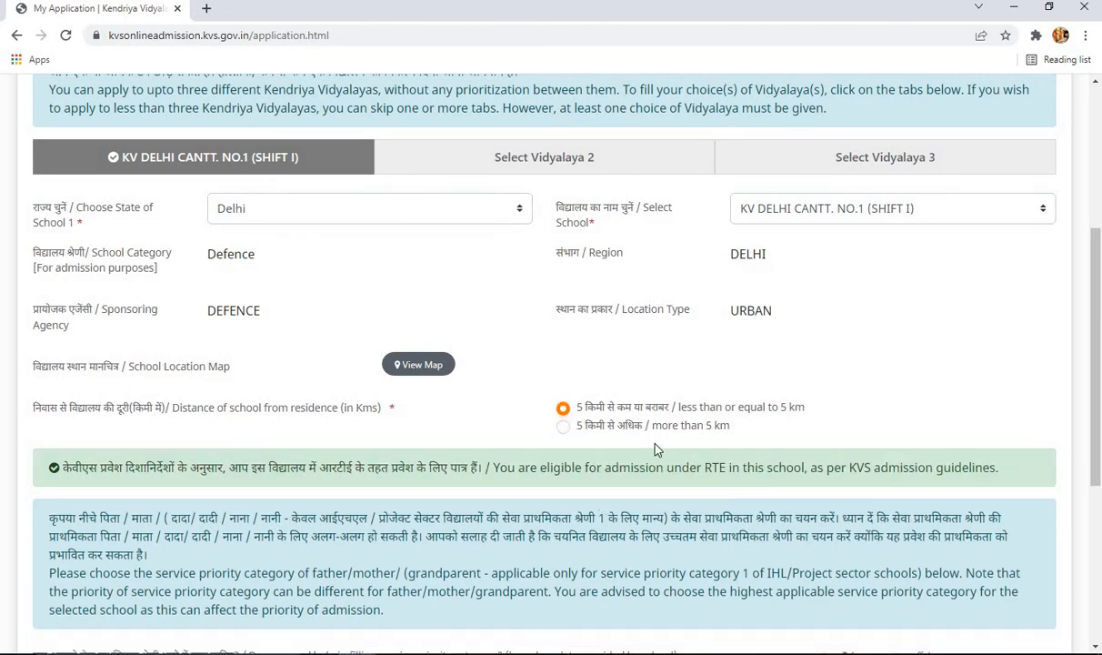
{"action": "scroll", "coordinate": [656, 448], "scroll_direction": "down", "scroll_amount": 3}
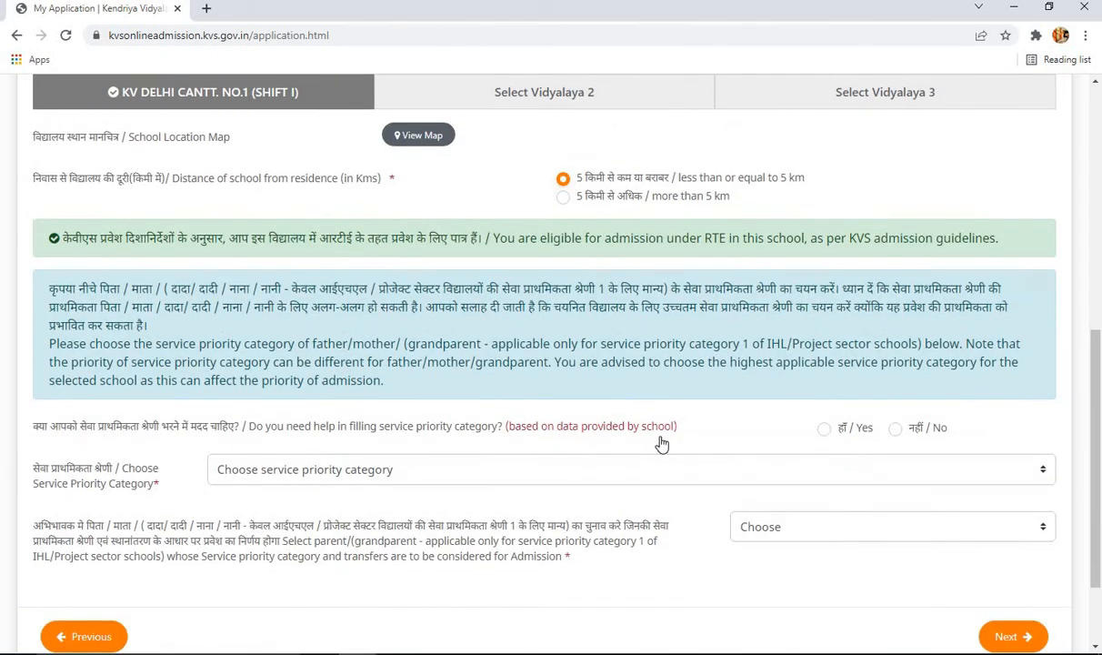
- Look over the service priority categories, then answer Yes to needing help filling the category
{"action": "scroll", "coordinate": [662, 442], "scroll_direction": "up", "scroll_amount": 3}
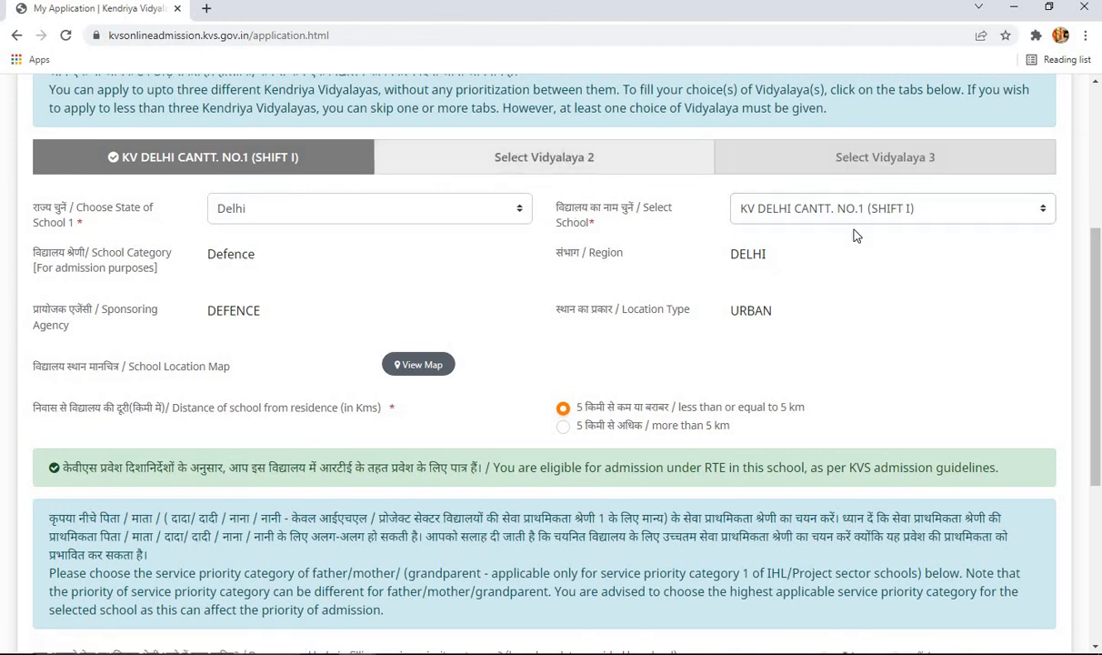
{"action": "scroll", "coordinate": [914, 300], "scroll_direction": "down", "scroll_amount": 3}
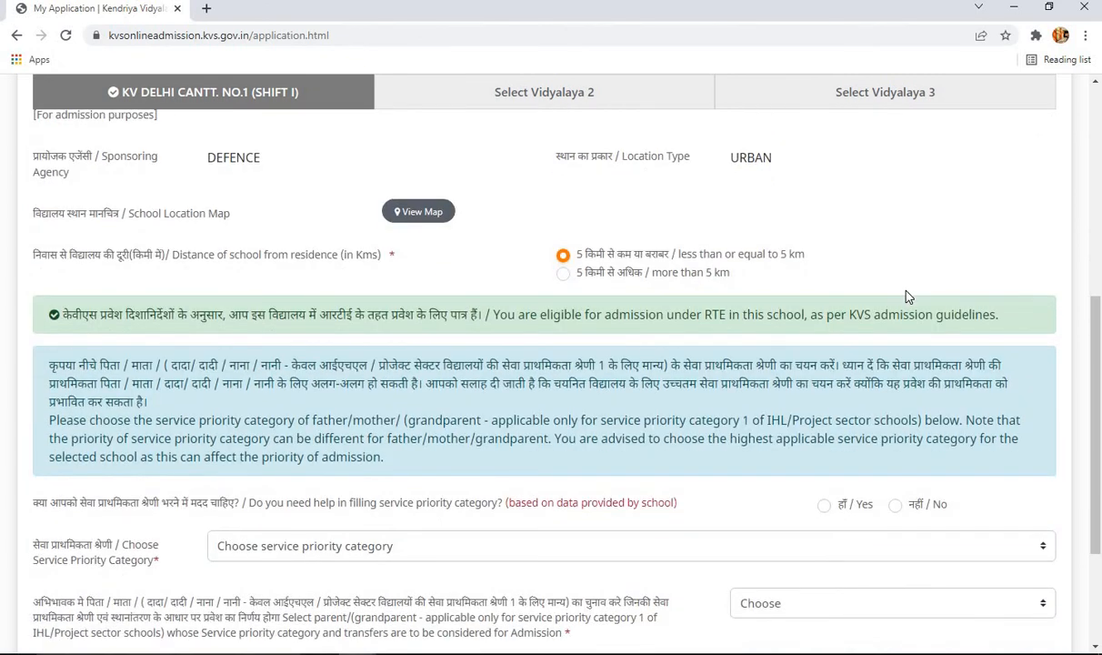
{"action": "scroll", "coordinate": [858, 271], "scroll_direction": "down", "scroll_amount": 1}
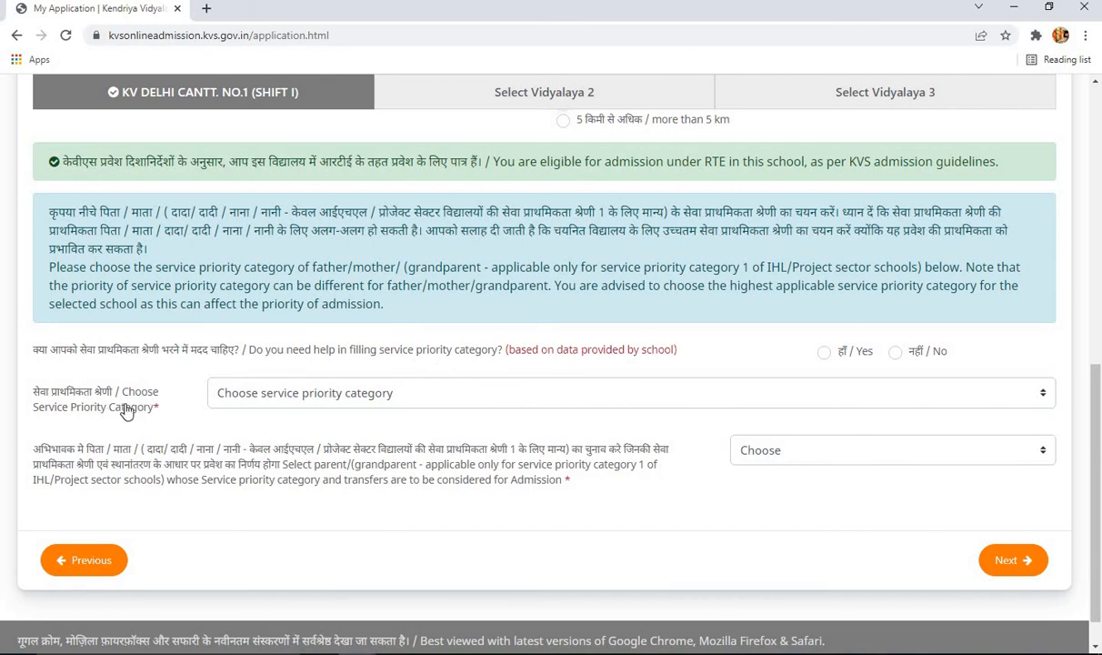
{"action": "left_click", "coordinate": [316, 403]}
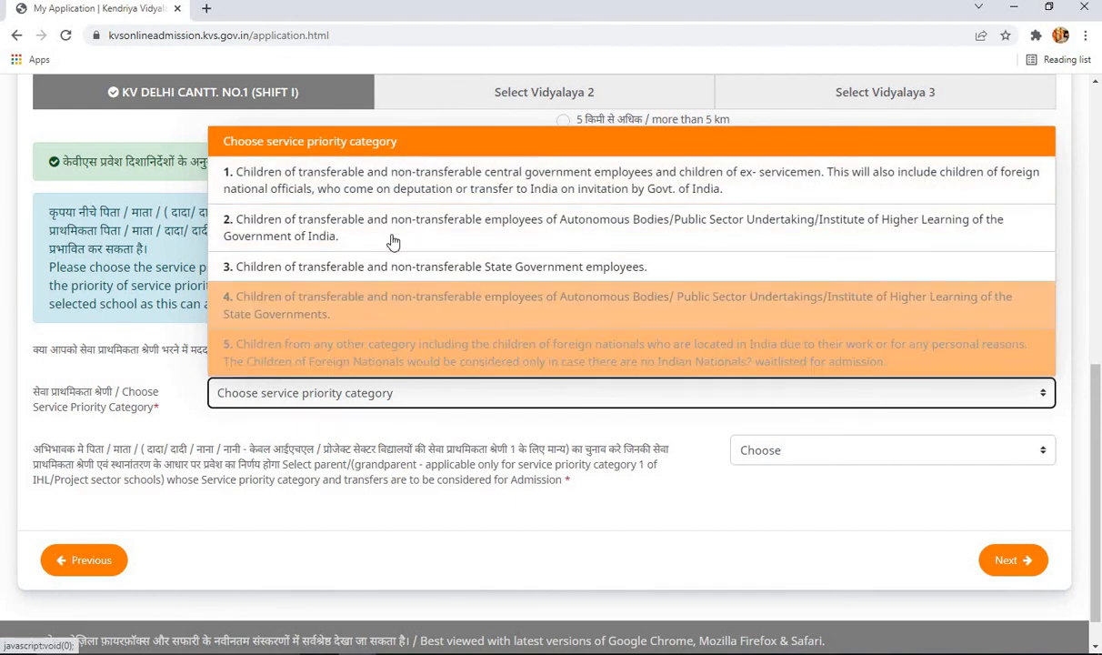
{"action": "left_click", "coordinate": [418, 467]}
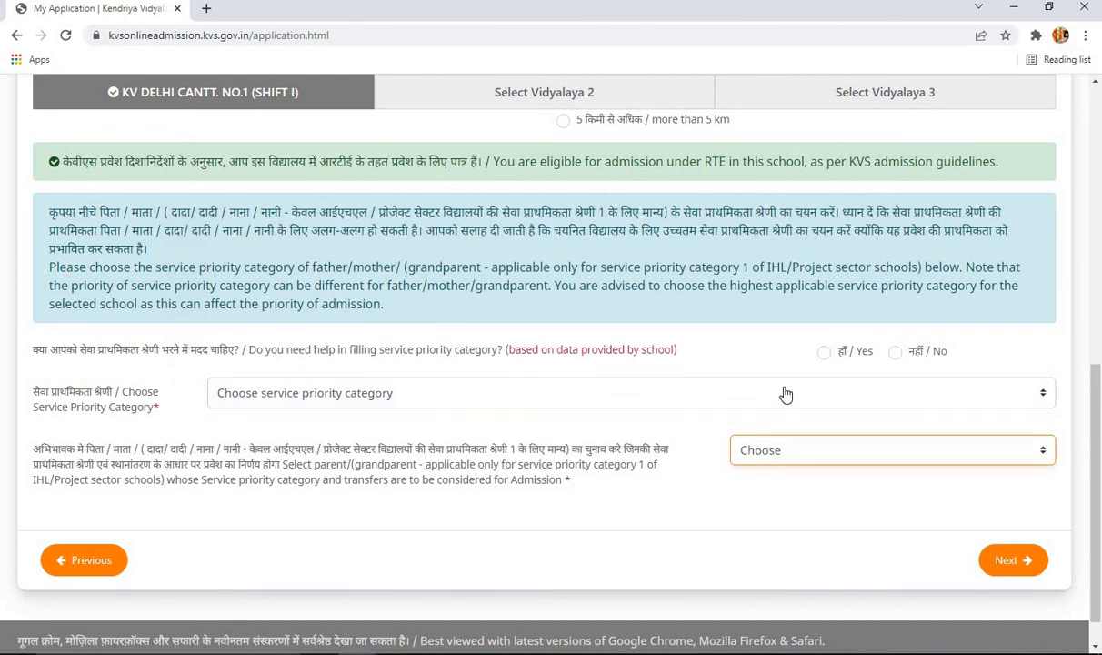
{"action": "left_click", "coordinate": [823, 353]}
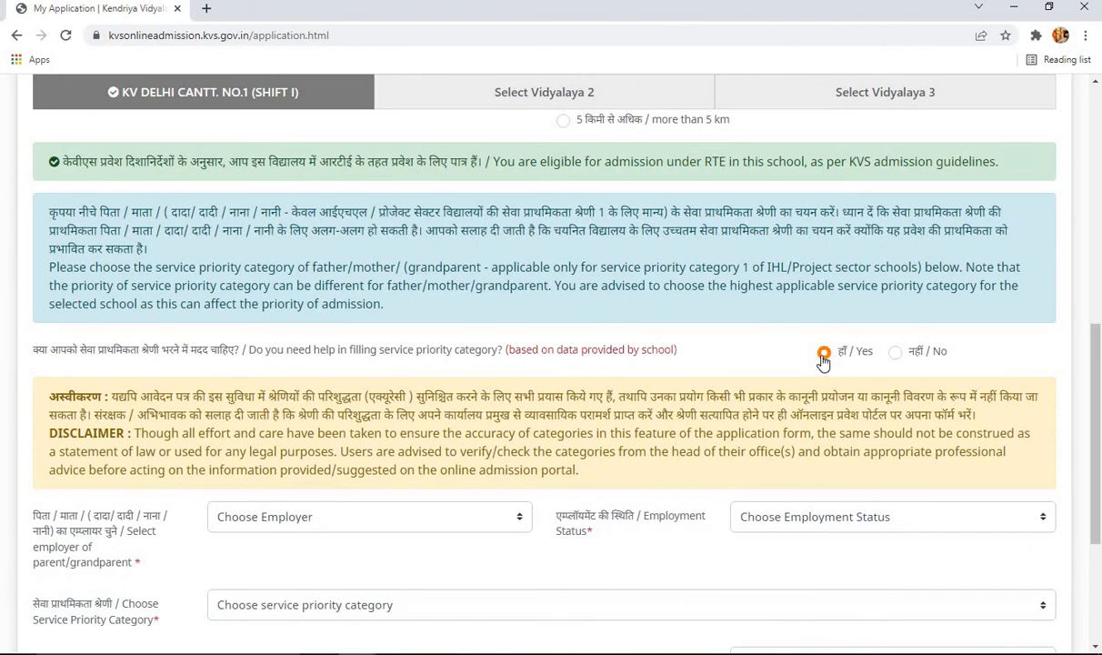
- Select AIIMS as the parent's employer
{"action": "scroll", "coordinate": [733, 376], "scroll_direction": "down", "scroll_amount": 5}
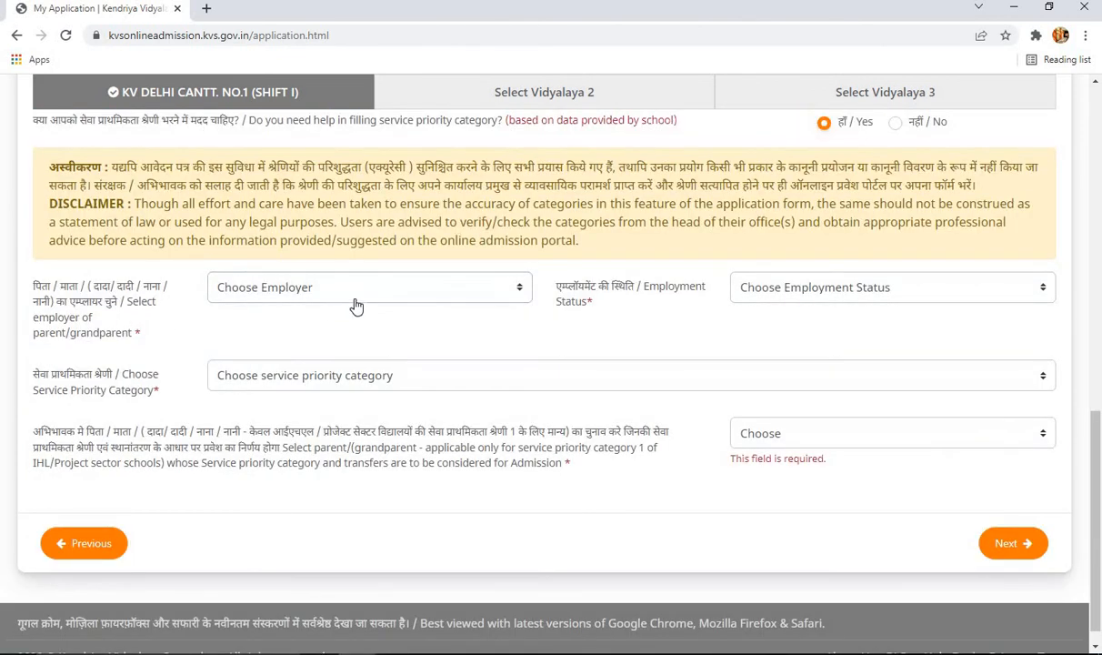
{"action": "left_click", "coordinate": [376, 298]}
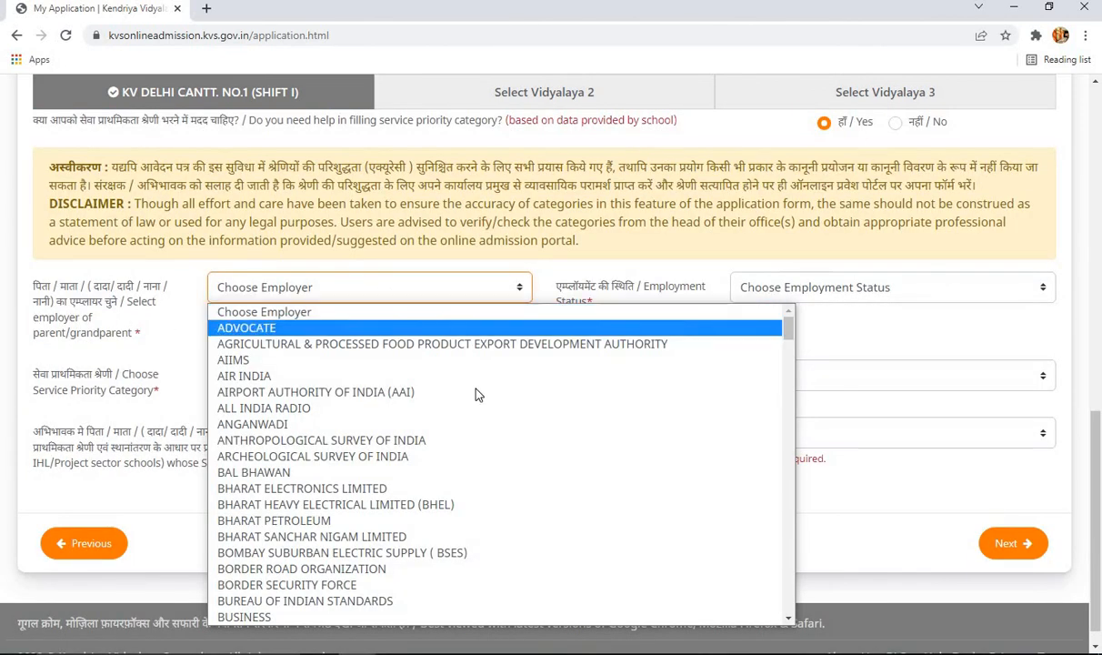
{"action": "scroll", "coordinate": [480, 392], "scroll_direction": "down", "scroll_amount": 7}
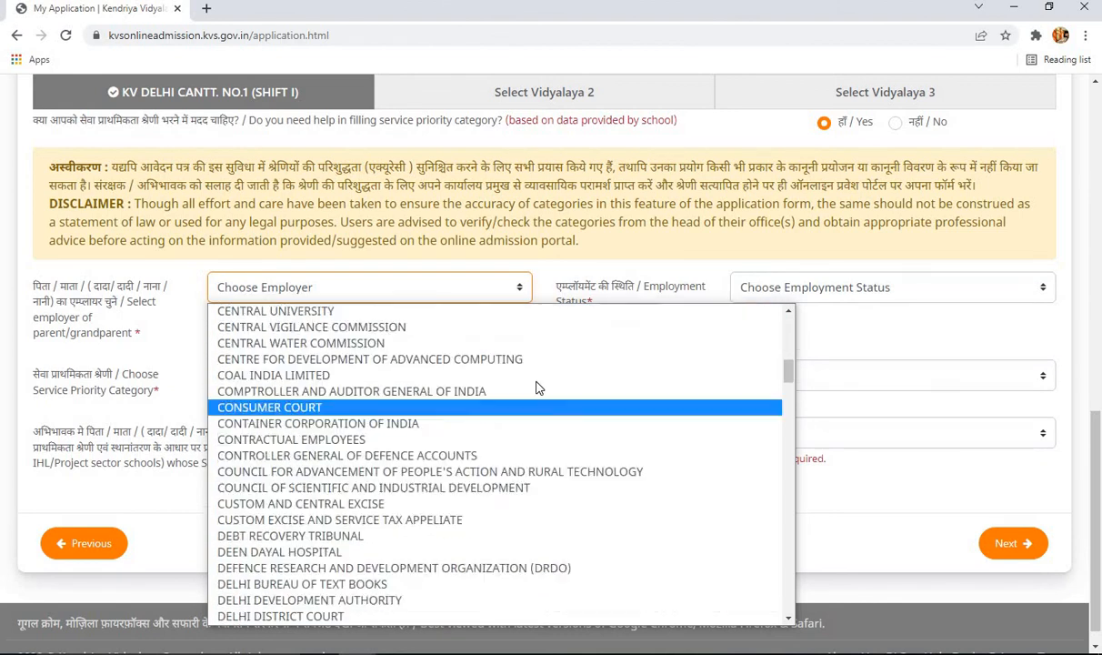
{"action": "scroll", "coordinate": [536, 388], "scroll_direction": "up", "scroll_amount": 7}
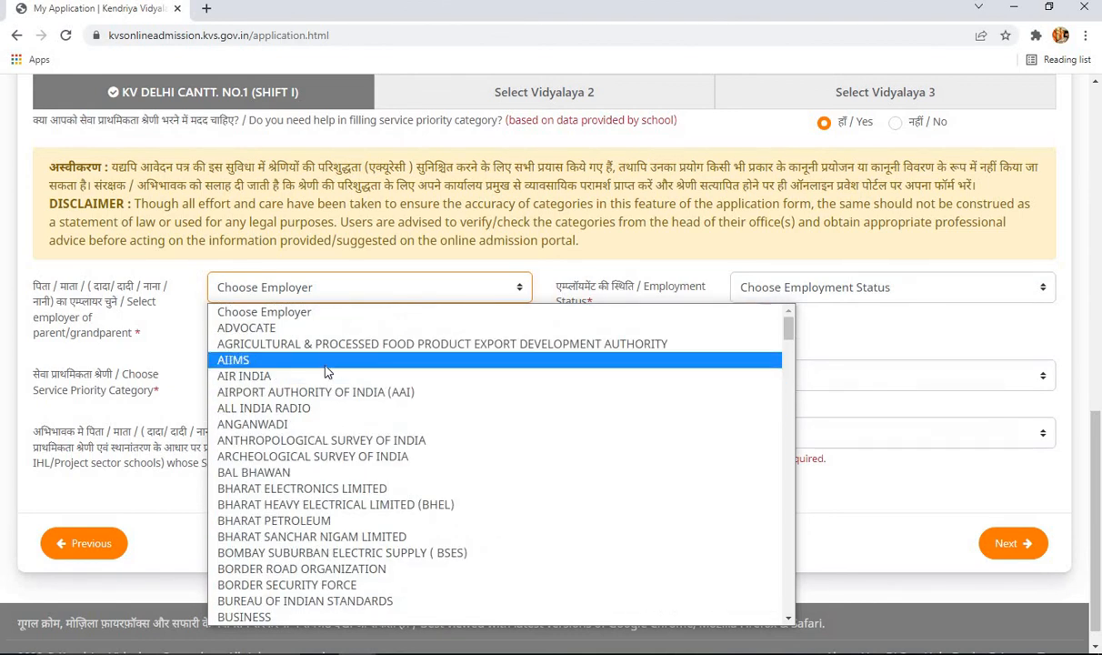
{"action": "left_click", "coordinate": [265, 362]}
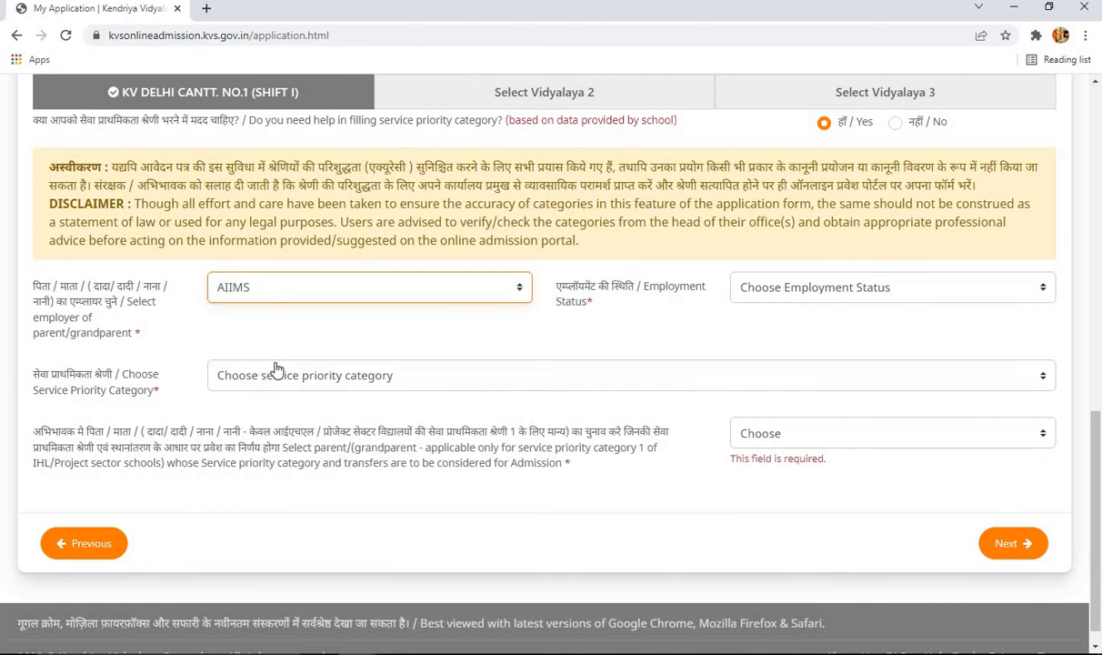
- Set employment status to Serving (Permanent employee) Parent and confirm service priority category 2
{"action": "left_click", "coordinate": [834, 289]}
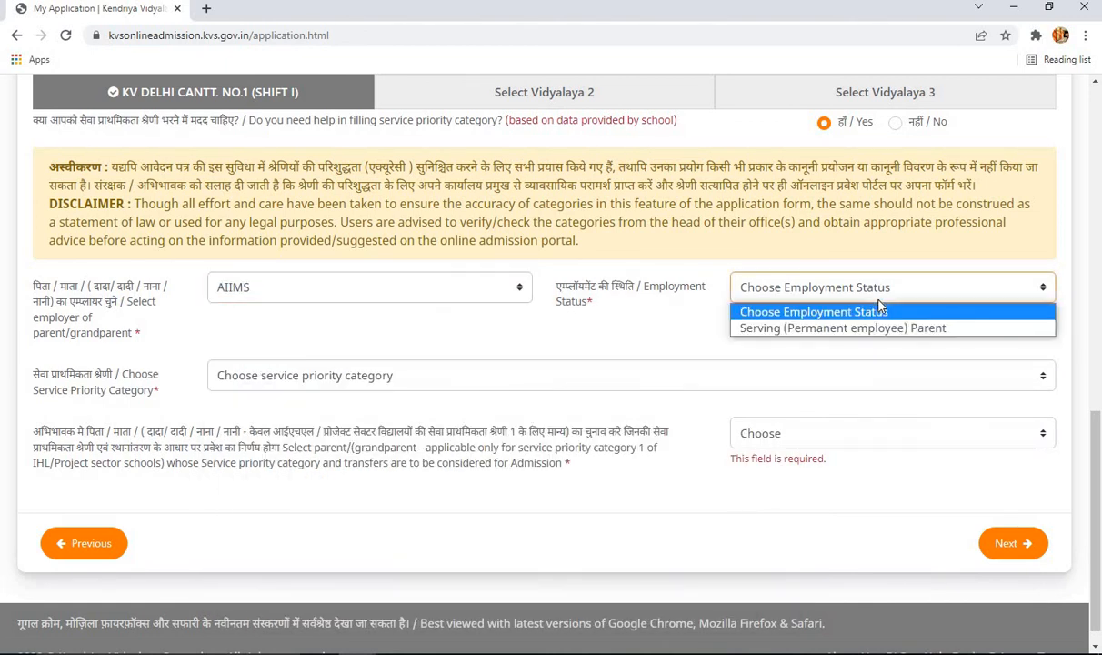
{"action": "left_click", "coordinate": [952, 336]}
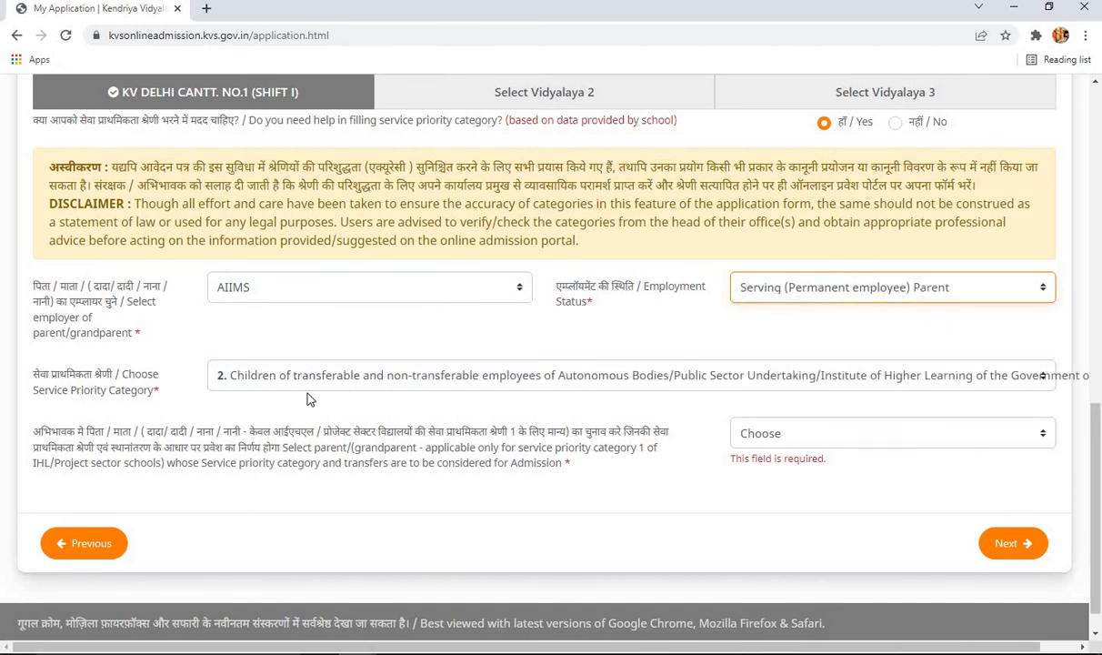
{"action": "left_click", "coordinate": [575, 389]}
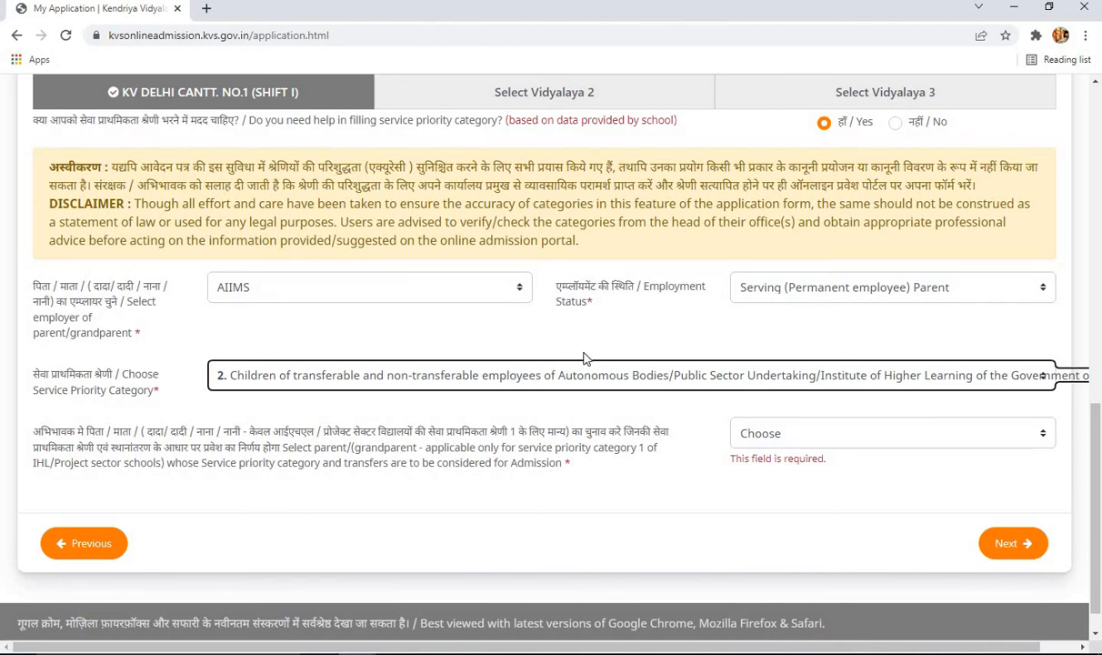
{"action": "left_click", "coordinate": [536, 375]}
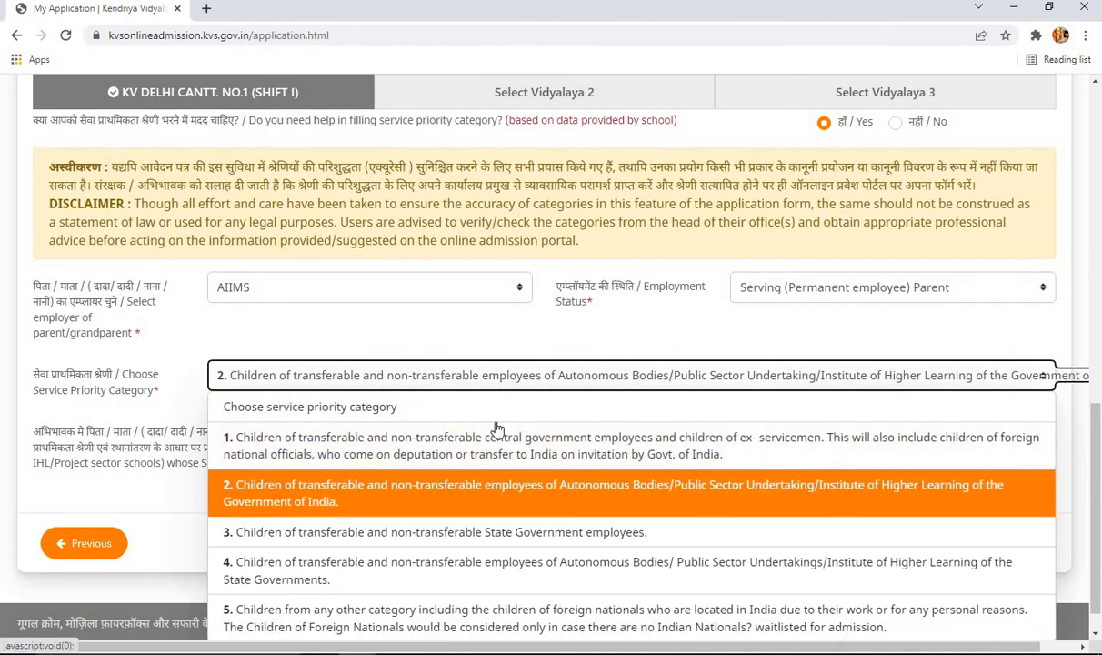
{"action": "left_click", "coordinate": [525, 337]}
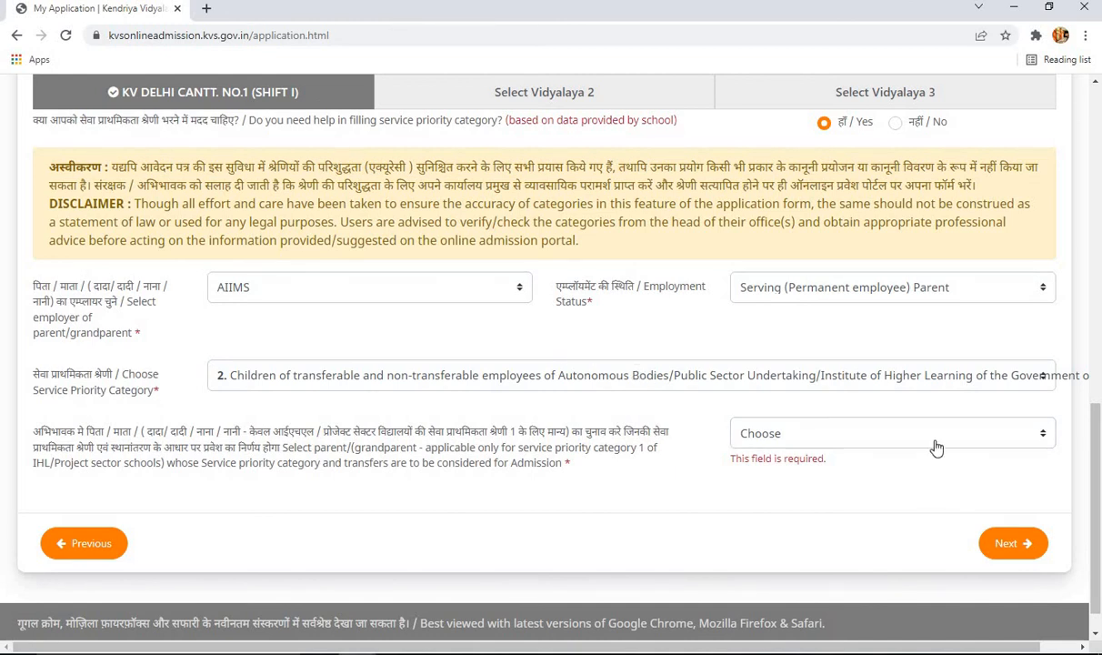
- Select Father as the parent whose service priority category applies
{"action": "left_click", "coordinate": [887, 427]}
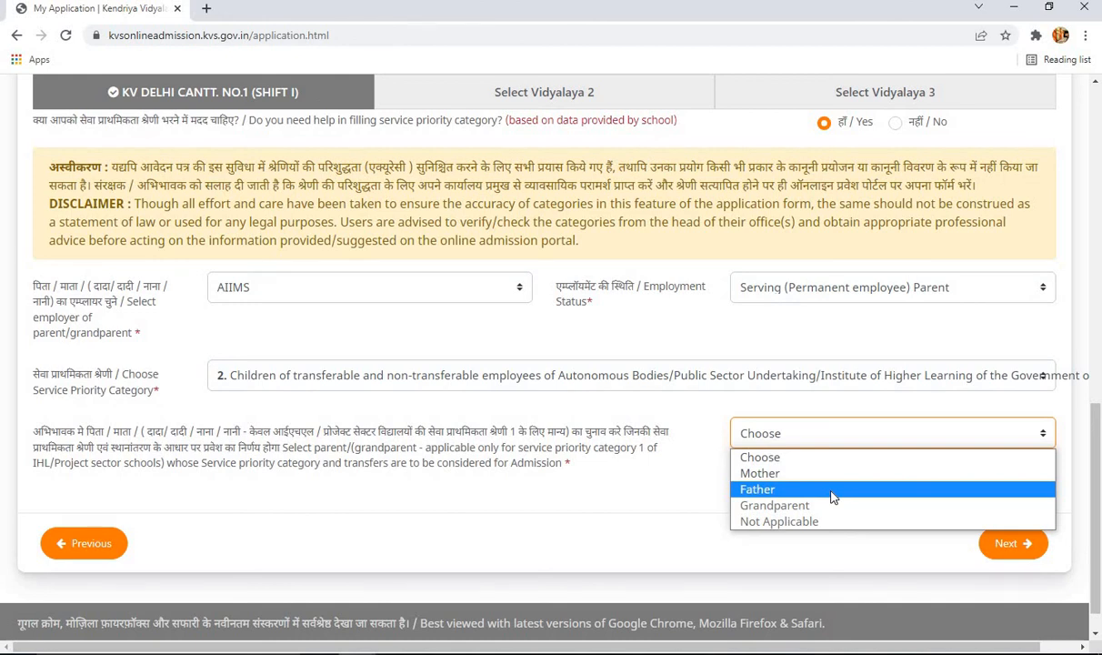
{"action": "left_click", "coordinate": [757, 491]}
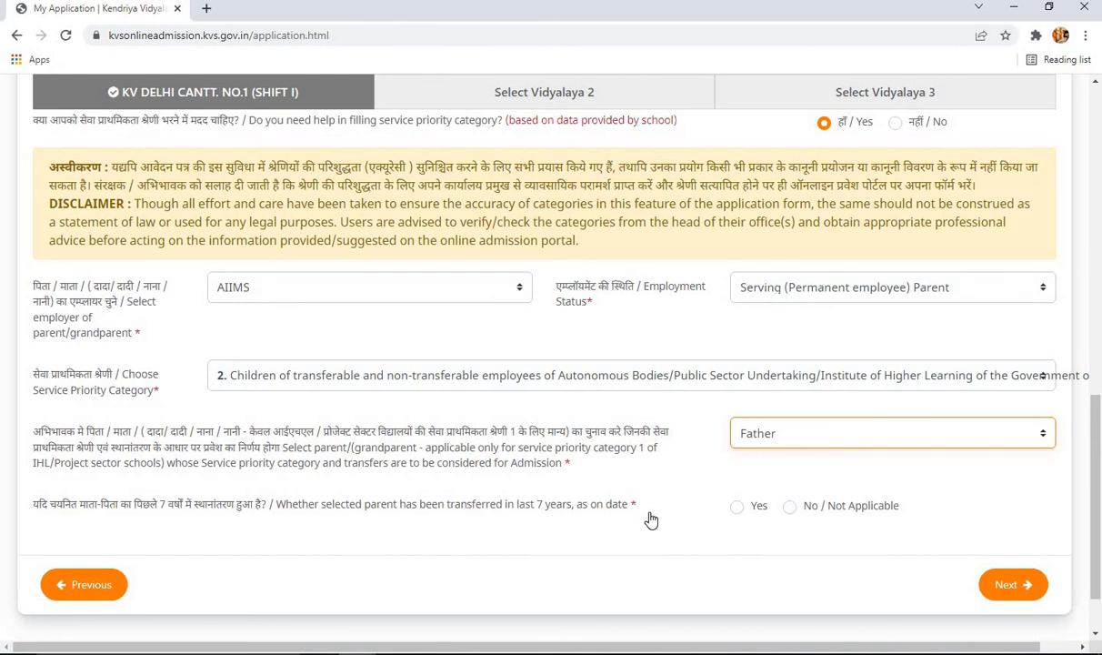
- Preview the transfer-details table under Yes, then answer No / Not Applicable for transfers
{"action": "left_click", "coordinate": [790, 506]}
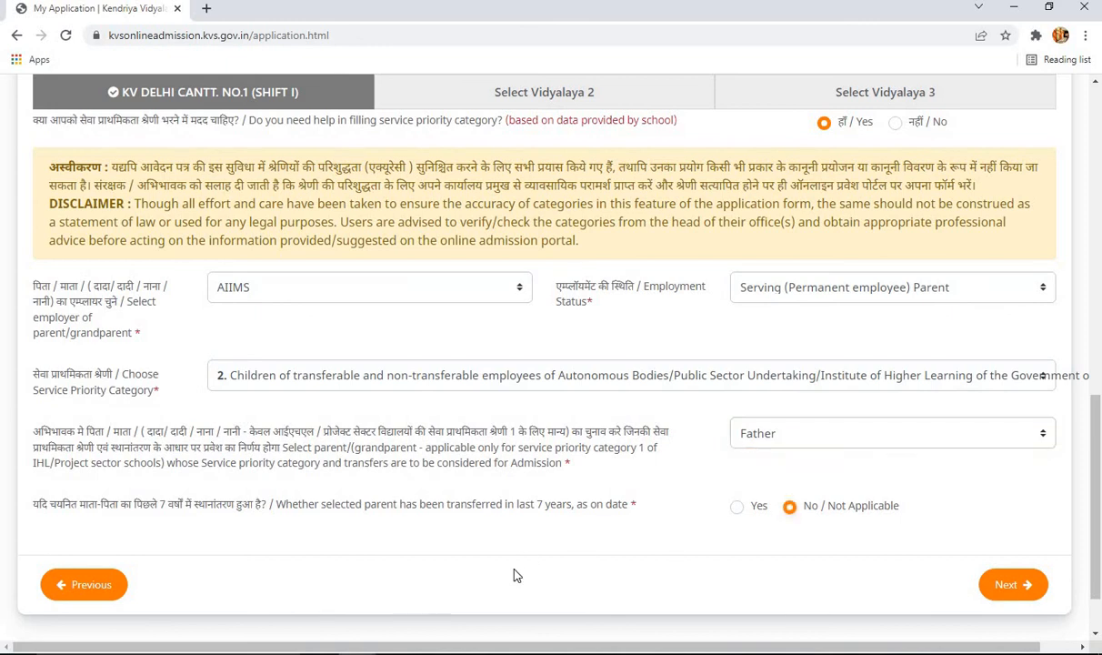
{"action": "left_click", "coordinate": [737, 512]}
{"action": "scroll", "coordinate": [727, 509], "scroll_direction": "down", "scroll_amount": 2}
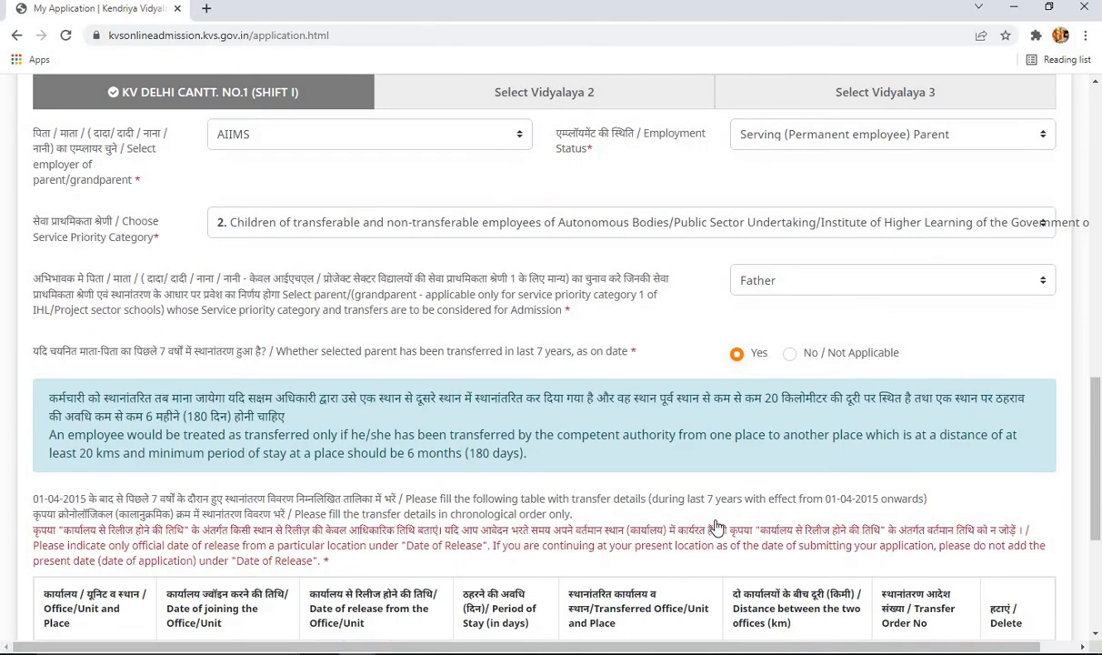
{"action": "scroll", "coordinate": [664, 545], "scroll_direction": "down", "scroll_amount": 2}
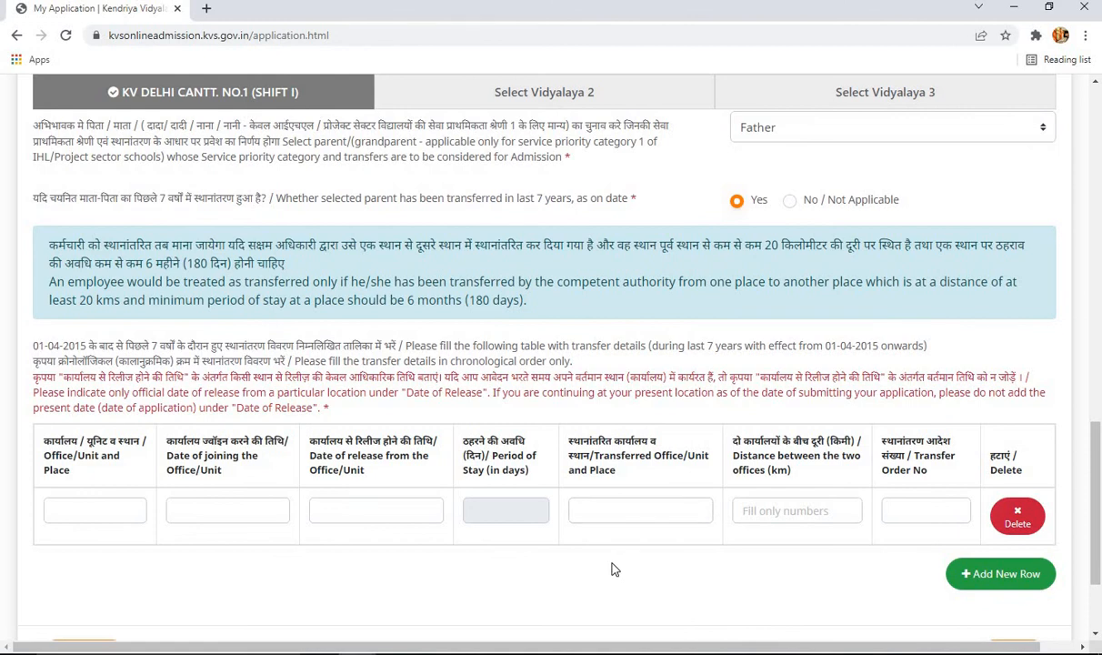
{"action": "left_click", "coordinate": [87, 512]}
{"action": "left_click", "coordinate": [178, 510]}
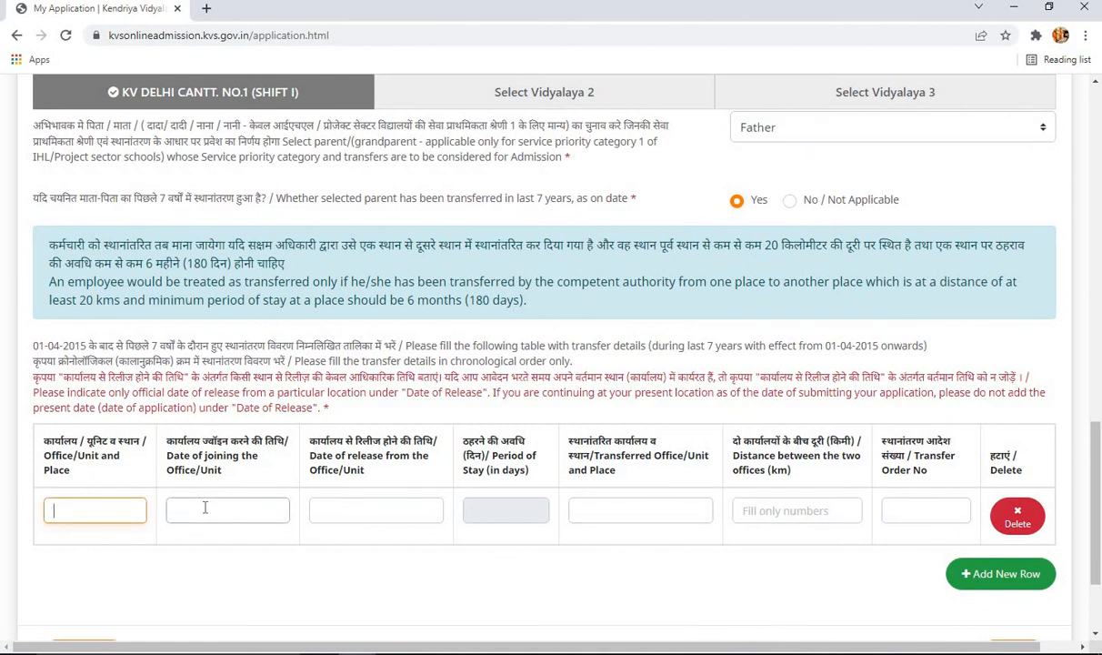
{"action": "left_click", "coordinate": [331, 561]}
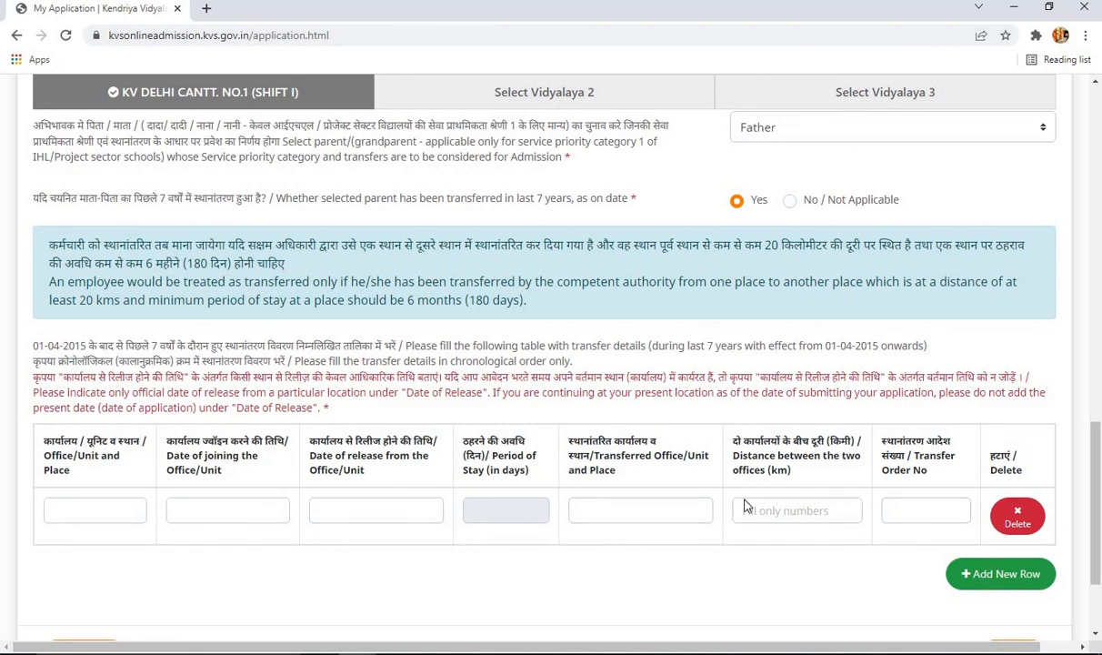
{"action": "scroll", "coordinate": [854, 510], "scroll_direction": "up", "scroll_amount": 2}
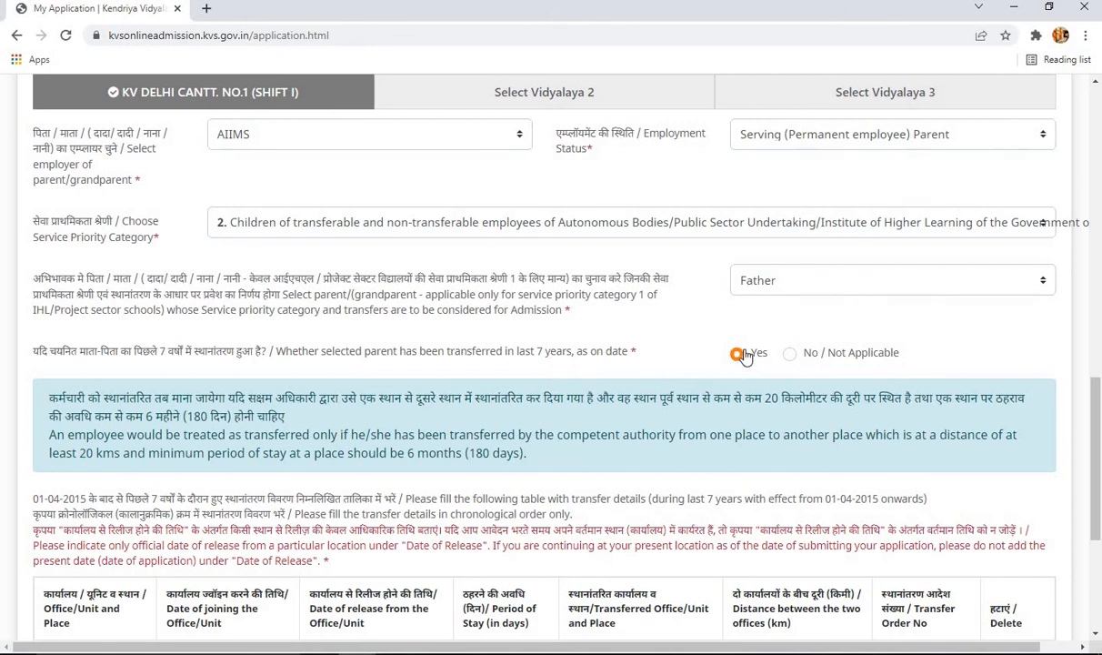
{"action": "scroll", "coordinate": [637, 418], "scroll_direction": "down", "scroll_amount": 1}
{"action": "scroll", "coordinate": [478, 543], "scroll_direction": "up", "scroll_amount": 1}
{"action": "left_click", "coordinate": [791, 355]}
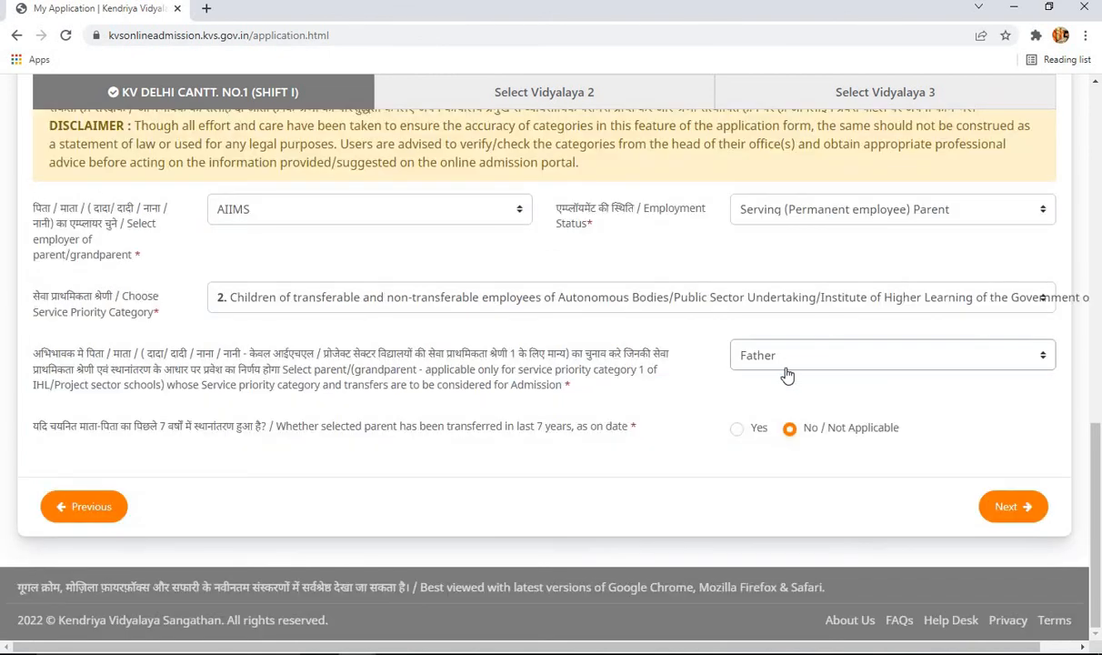
- Change the parent's employer to PRIVATE JOB
{"action": "scroll", "coordinate": [782, 432], "scroll_direction": "up", "scroll_amount": 1}
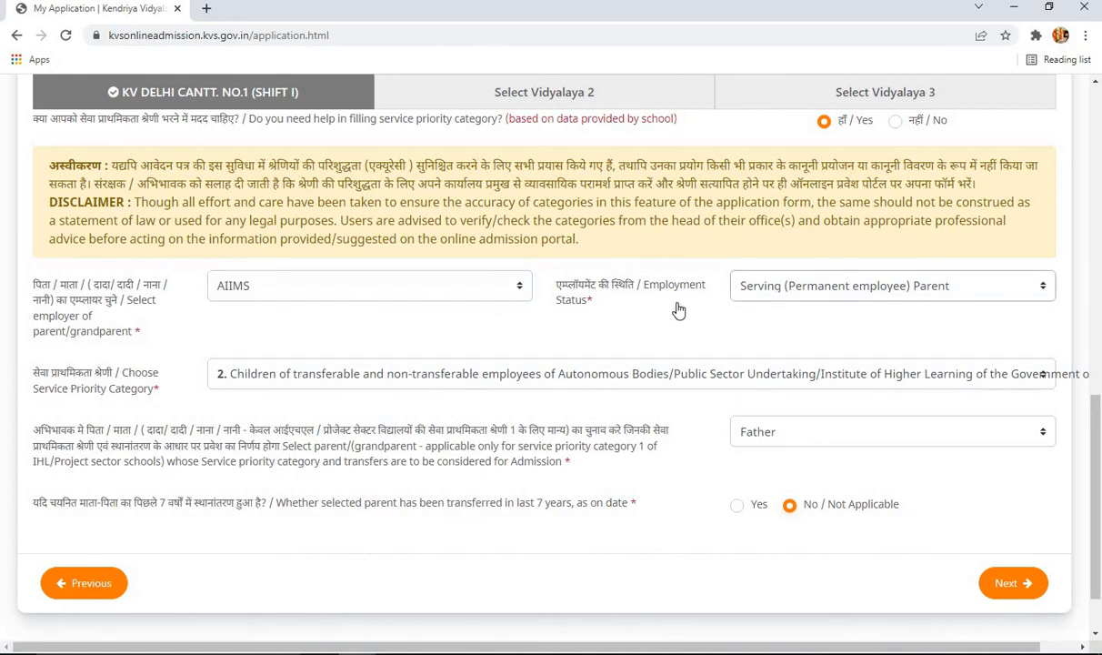
{"action": "left_click", "coordinate": [396, 293]}
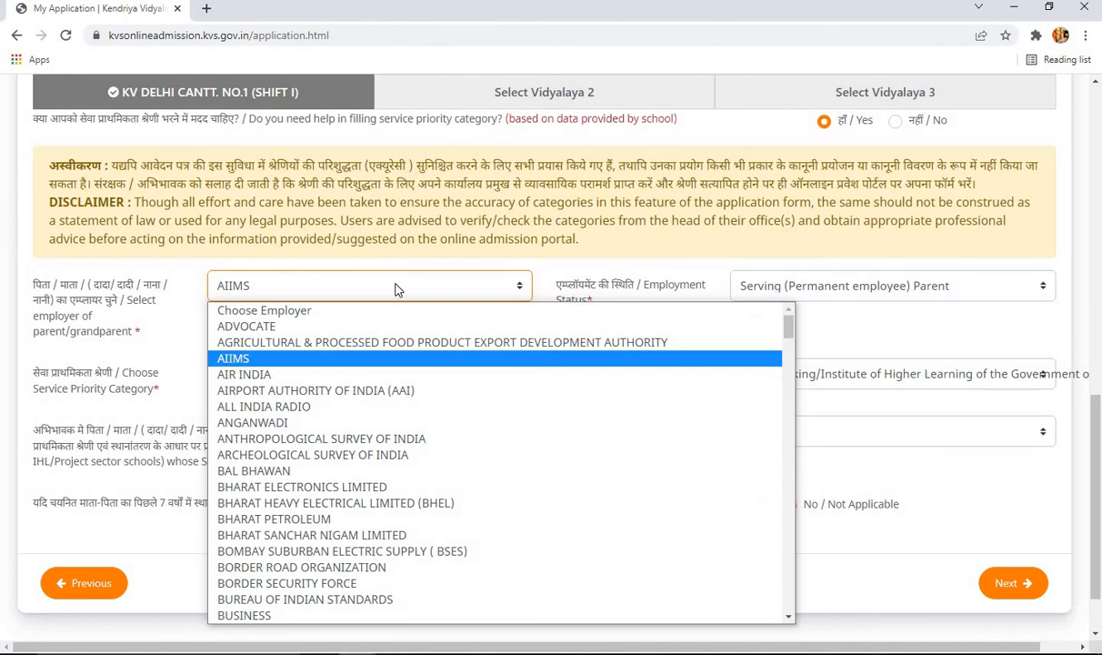
{"action": "scroll", "coordinate": [443, 435], "scroll_direction": "down", "scroll_amount": 13}
{"action": "key", "text": "p"}
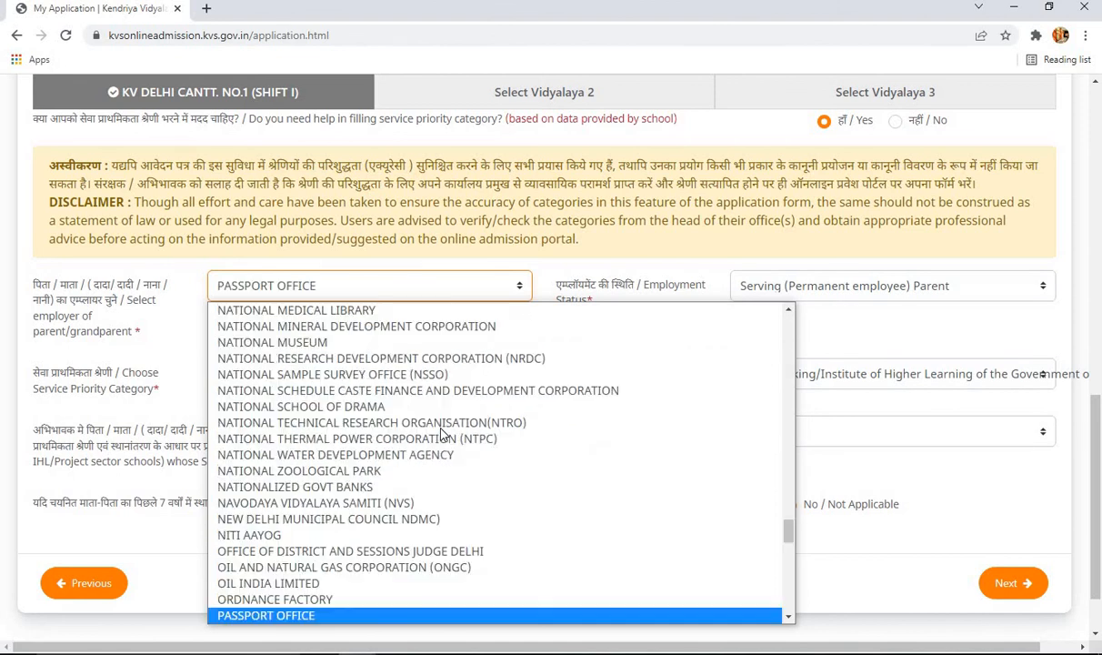
{"action": "scroll", "coordinate": [561, 445], "scroll_direction": "down", "scroll_amount": 10}
{"action": "type", "text": "p"}
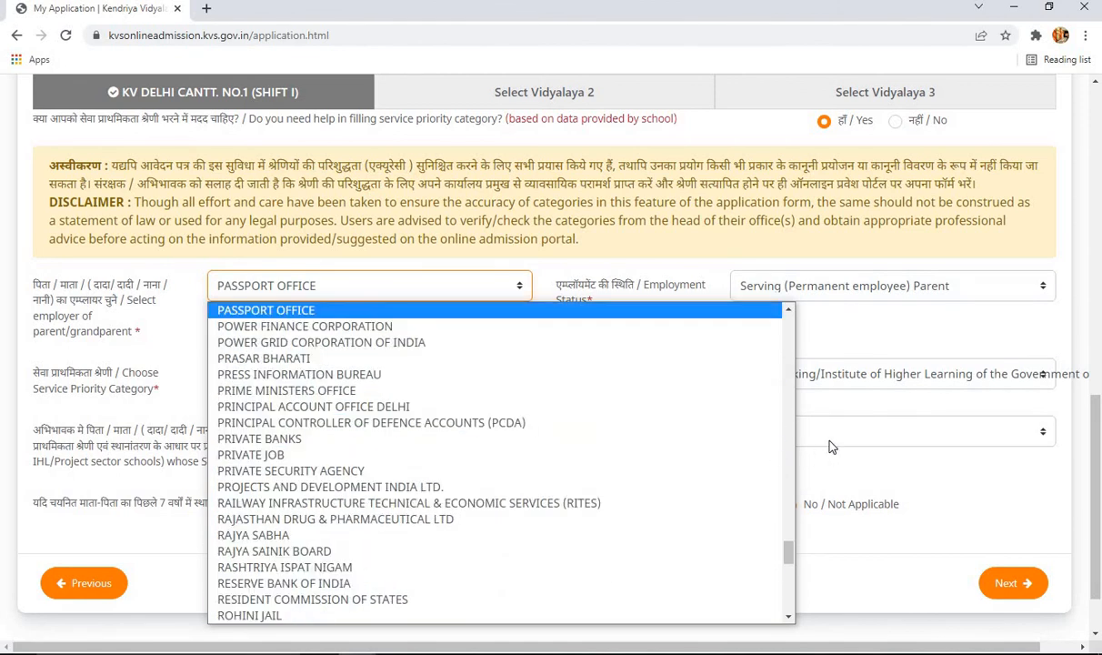
{"action": "type", "text": "private s"}
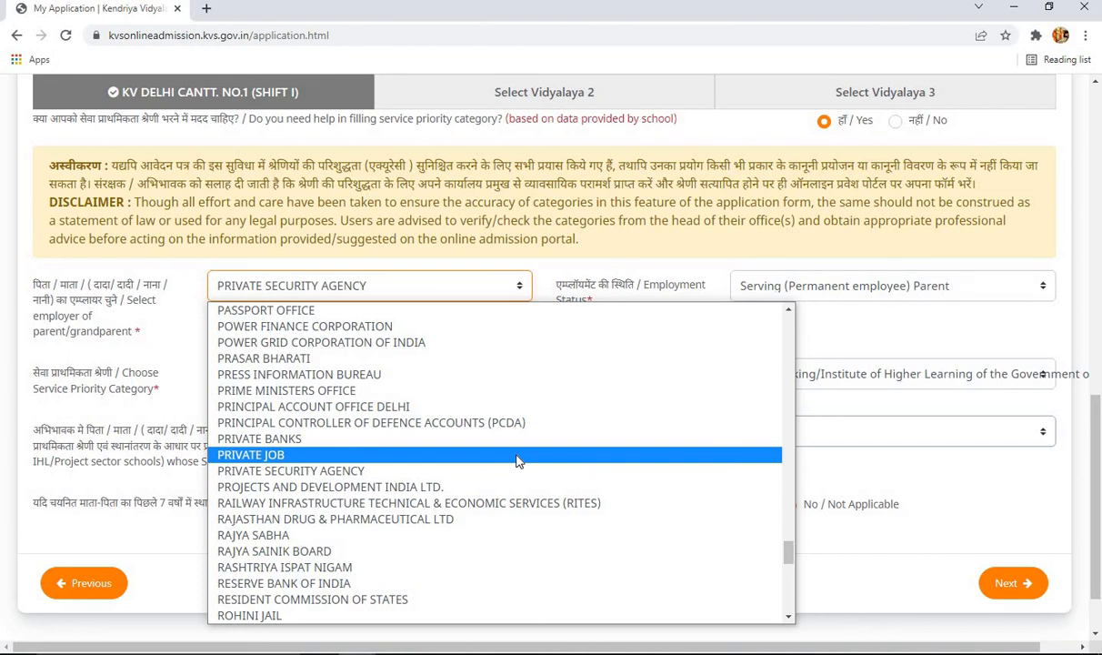
{"action": "left_click", "coordinate": [518, 454]}
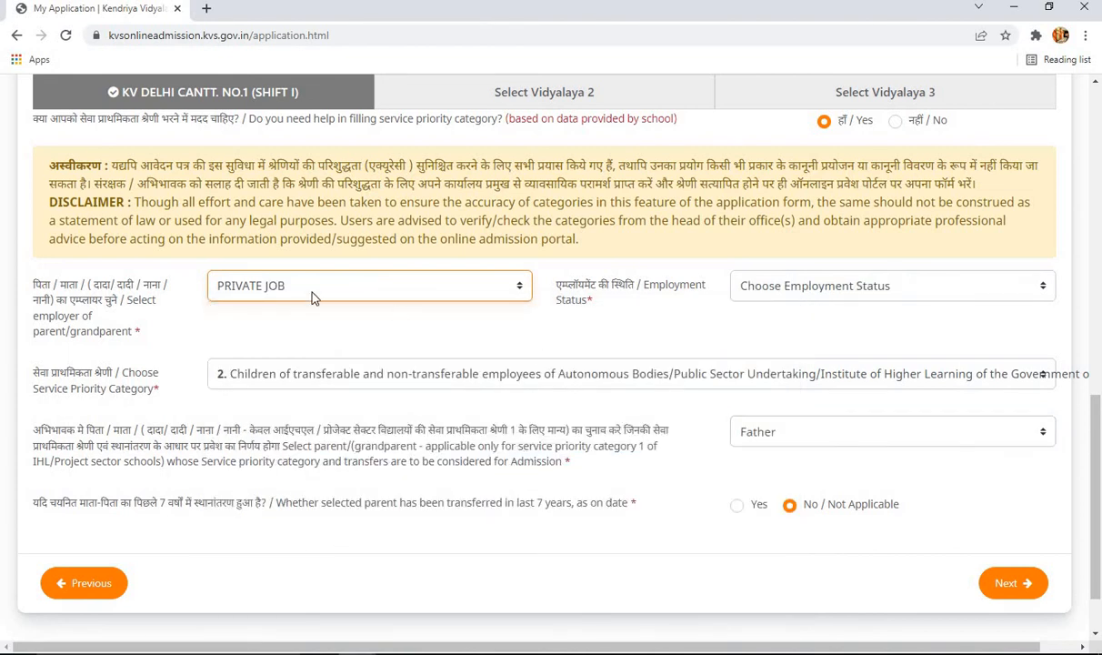
- Set employment status to NA and keep the parent choice as Not Applicable
{"action": "left_click", "coordinate": [782, 294]}
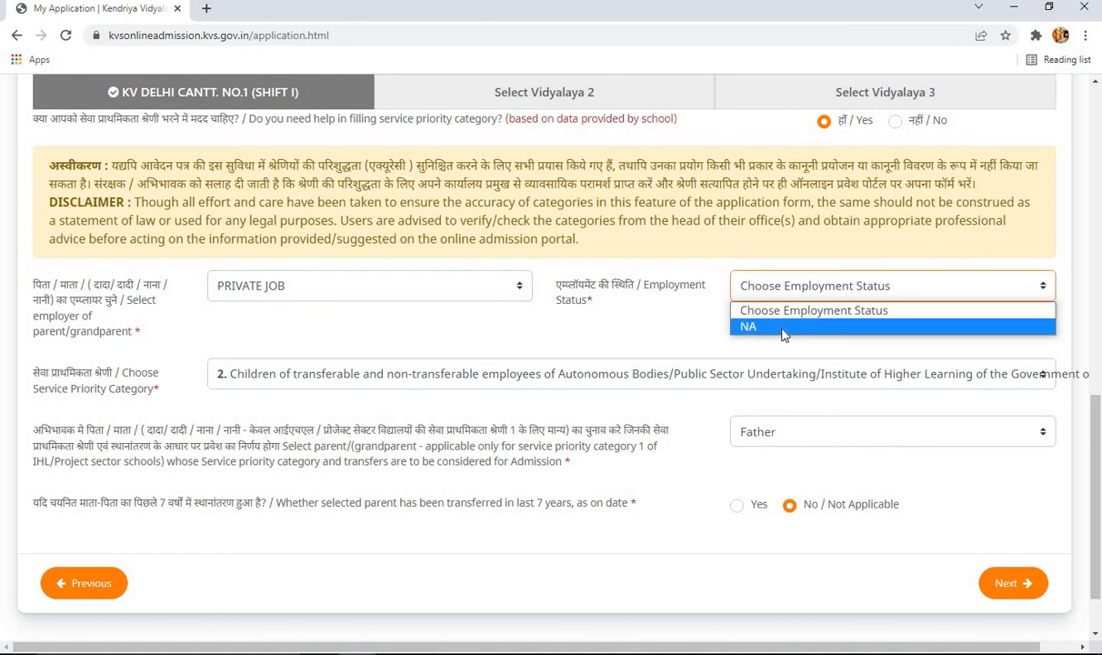
{"action": "left_click", "coordinate": [784, 328]}
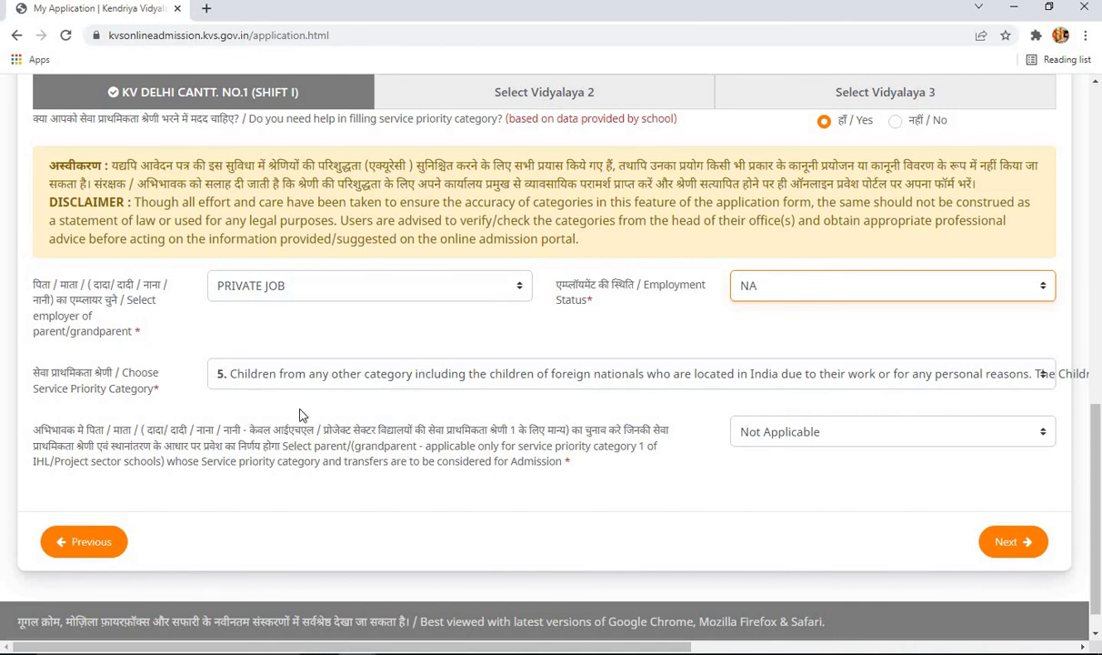
{"action": "left_click", "coordinate": [824, 445]}
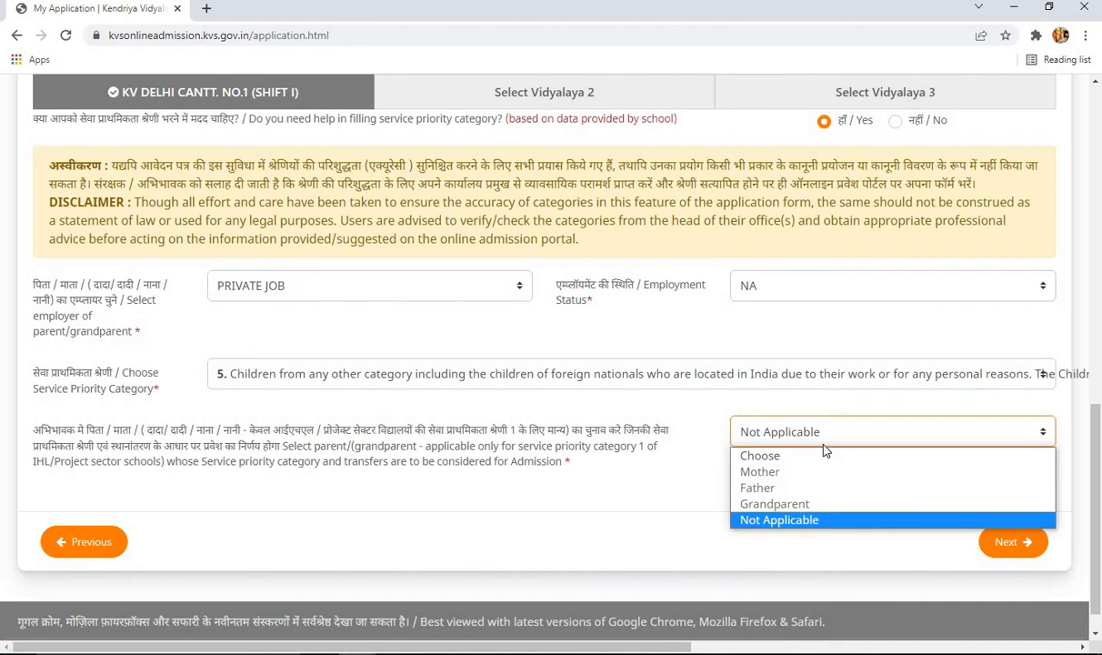
{"action": "left_click", "coordinate": [834, 520]}
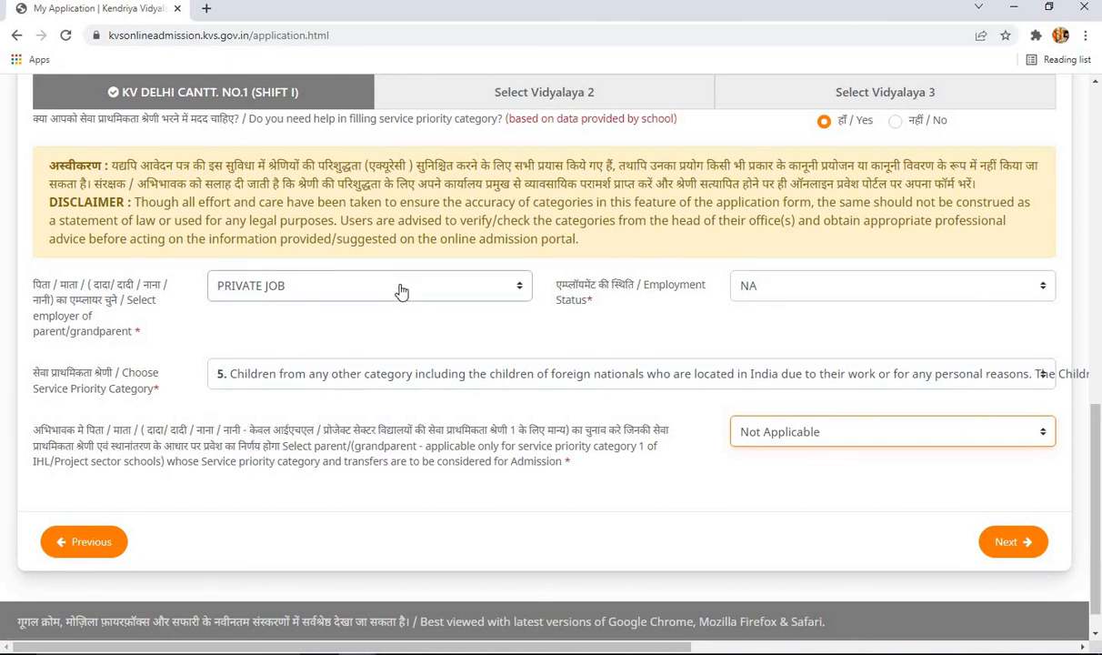
{"action": "scroll", "coordinate": [400, 291], "scroll_direction": "up", "scroll_amount": 2}
- Set the employer to INDIAN RAILWAYS with status 'Serving (Permanent employee) Parent'
{"action": "left_click", "coordinate": [825, 275]}
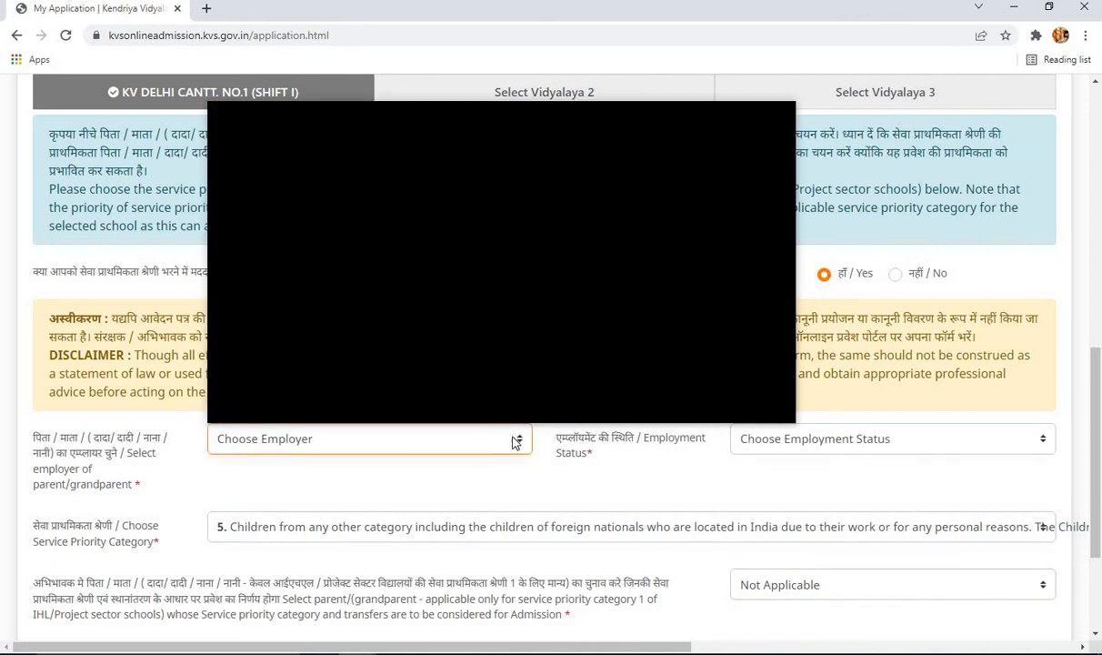
{"action": "scroll", "coordinate": [635, 332], "scroll_direction": "down", "scroll_amount": 5}
{"action": "scroll", "coordinate": [635, 335], "scroll_direction": "down", "scroll_amount": 5}
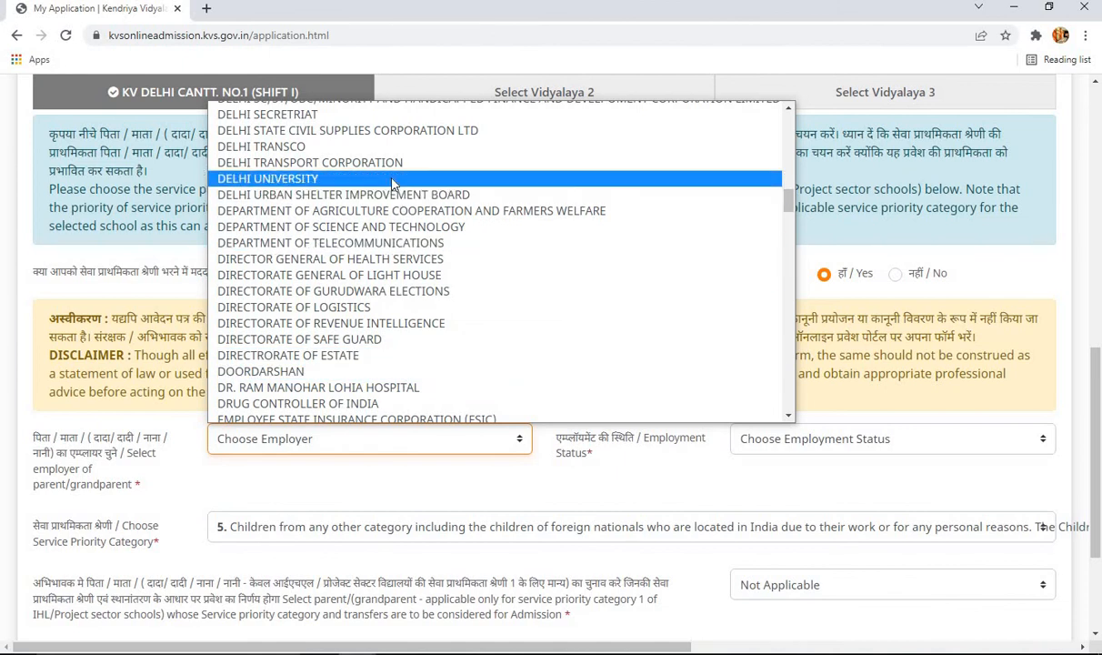
{"action": "scroll", "coordinate": [499, 338], "scroll_direction": "down", "scroll_amount": 6}
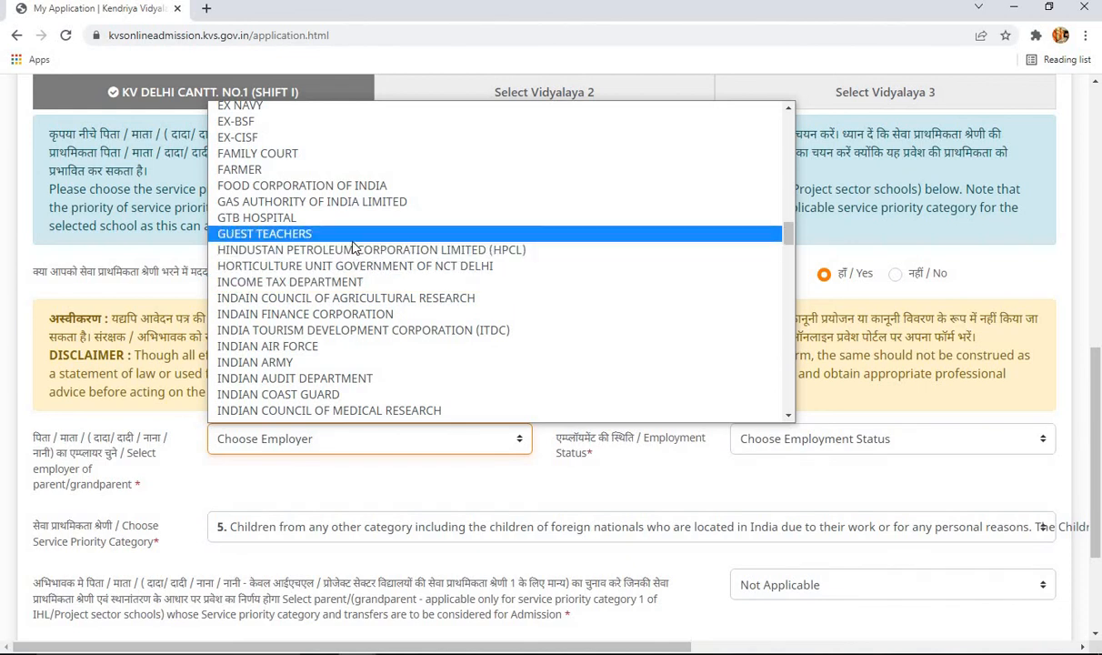
{"action": "scroll", "coordinate": [333, 205], "scroll_direction": "down", "scroll_amount": 3}
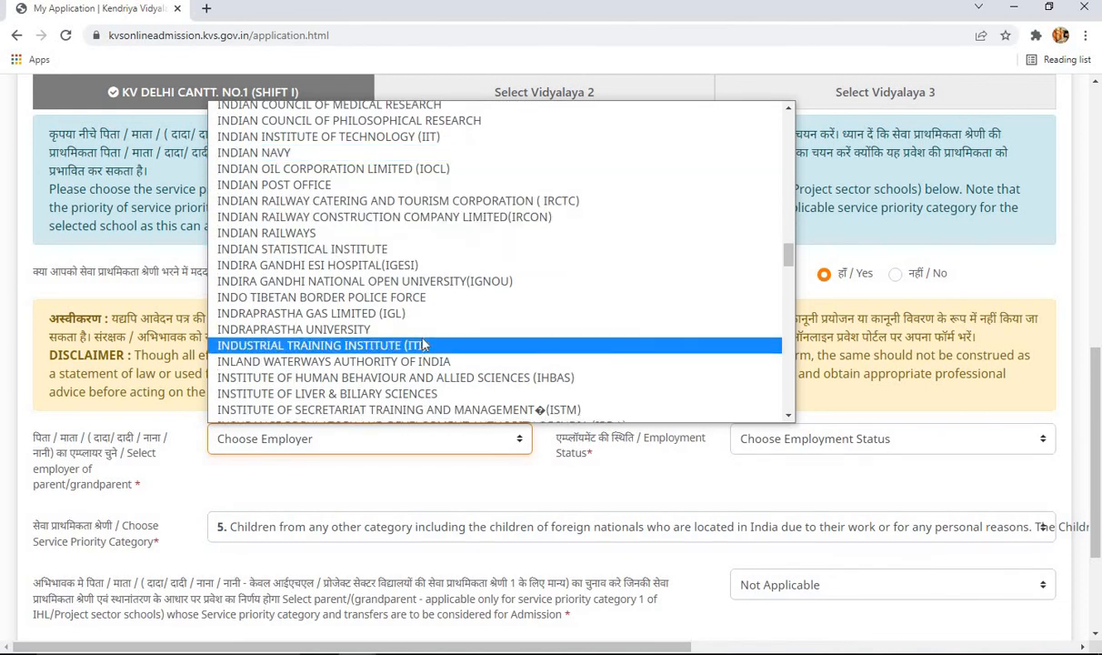
{"action": "left_click", "coordinate": [397, 234]}
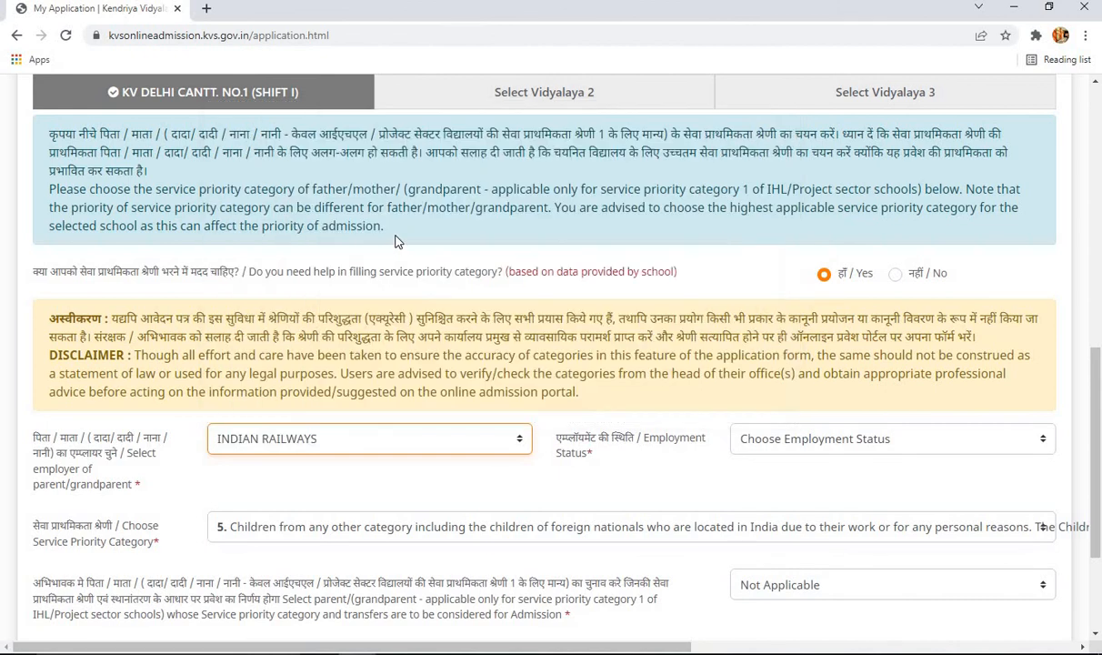
{"action": "left_click", "coordinate": [844, 436]}
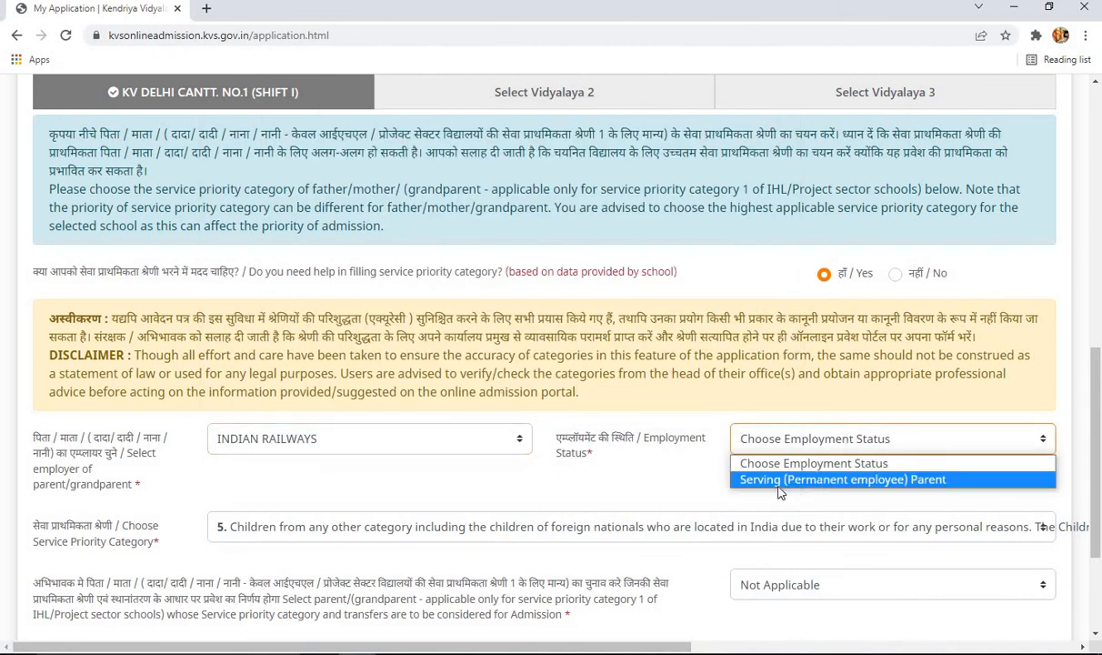
{"action": "left_click", "coordinate": [812, 489]}
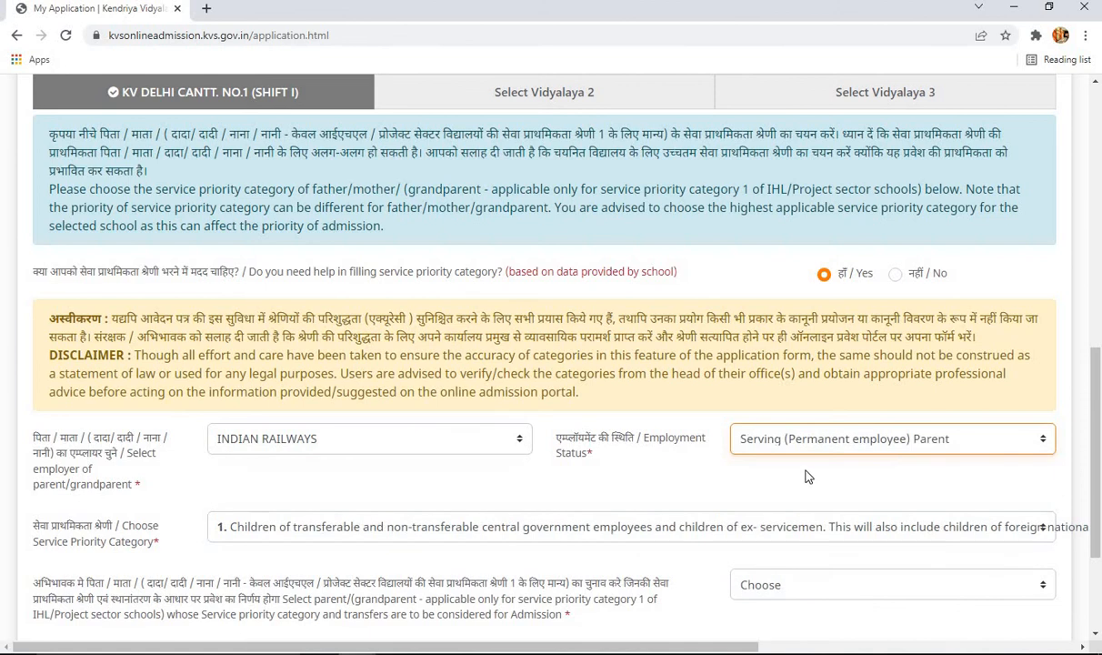
- Choose Father as the applicable parent and answer 'No / Not Applicable' for recent transfer
{"action": "scroll", "coordinate": [799, 401], "scroll_direction": "down", "scroll_amount": 1}
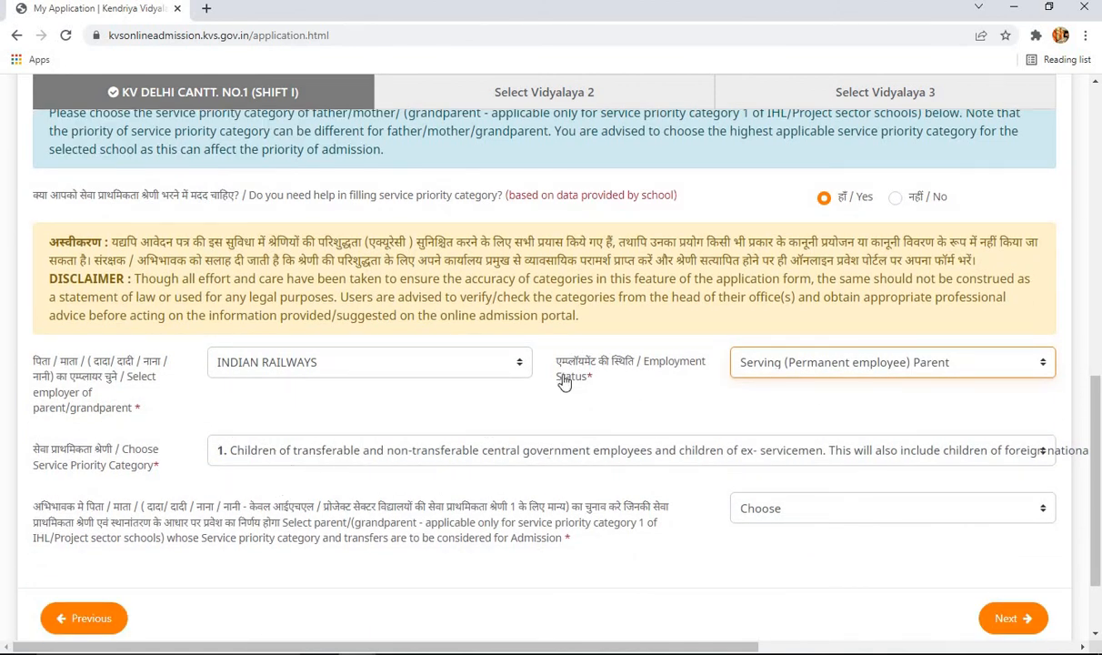
{"action": "left_click", "coordinate": [789, 514]}
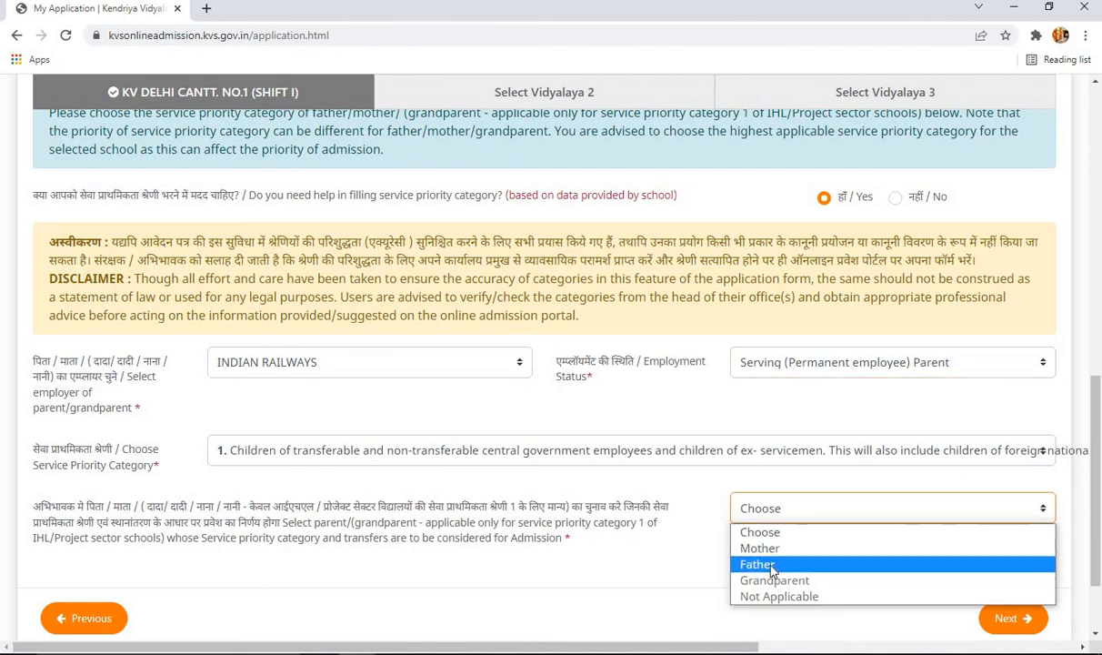
{"action": "left_click", "coordinate": [771, 566]}
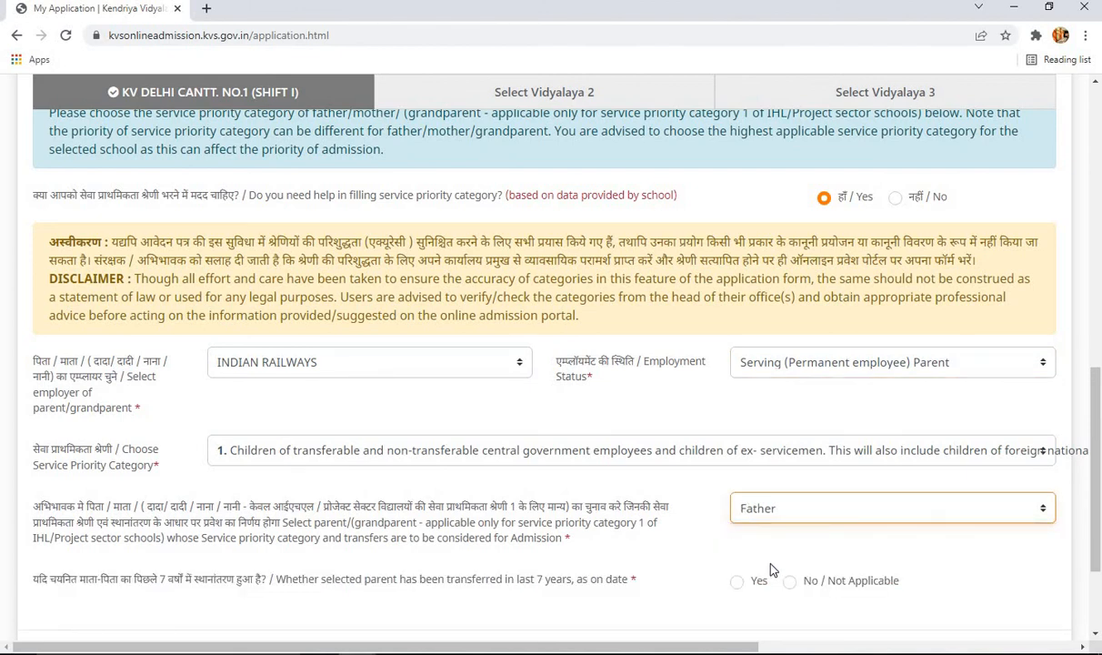
{"action": "scroll", "coordinate": [770, 568], "scroll_direction": "down", "scroll_amount": 1}
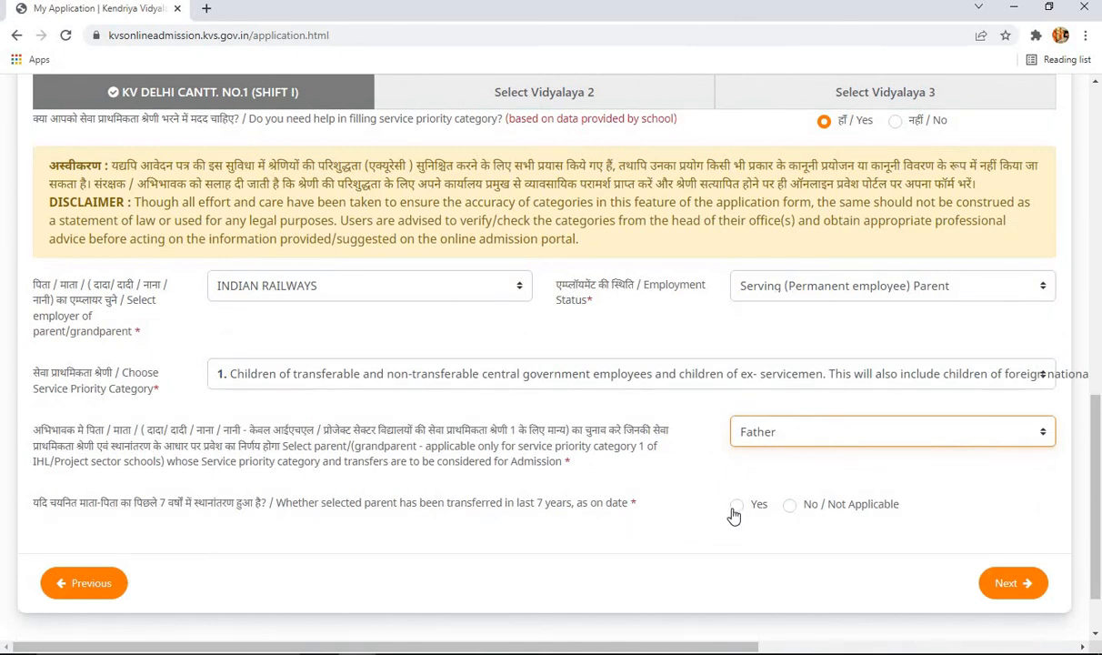
{"action": "left_click", "coordinate": [789, 509]}
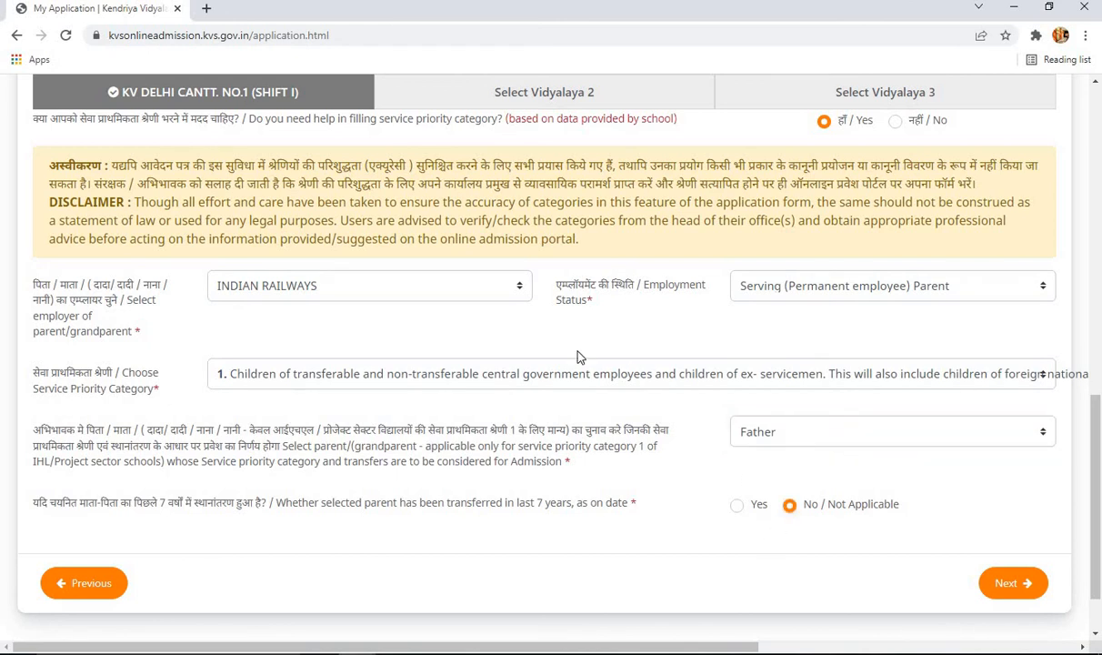
- Reopen the employer dropdown, keeping INDIAN RAILWAYS, and browse the employer options again
{"action": "left_click", "coordinate": [510, 289]}
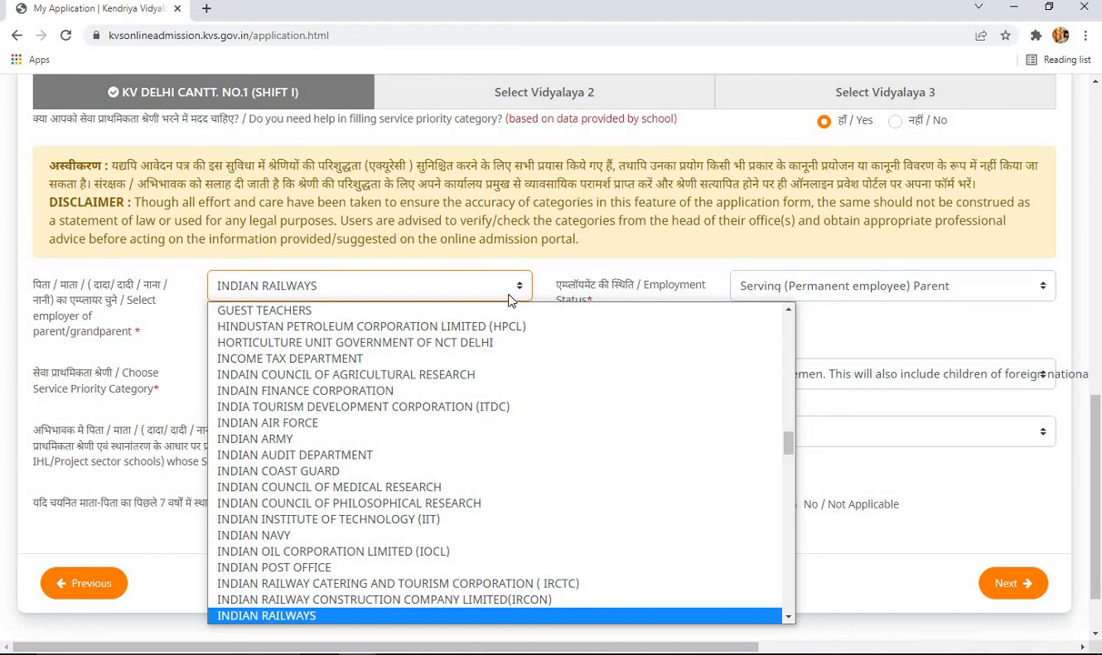
{"action": "left_click", "coordinate": [510, 298]}
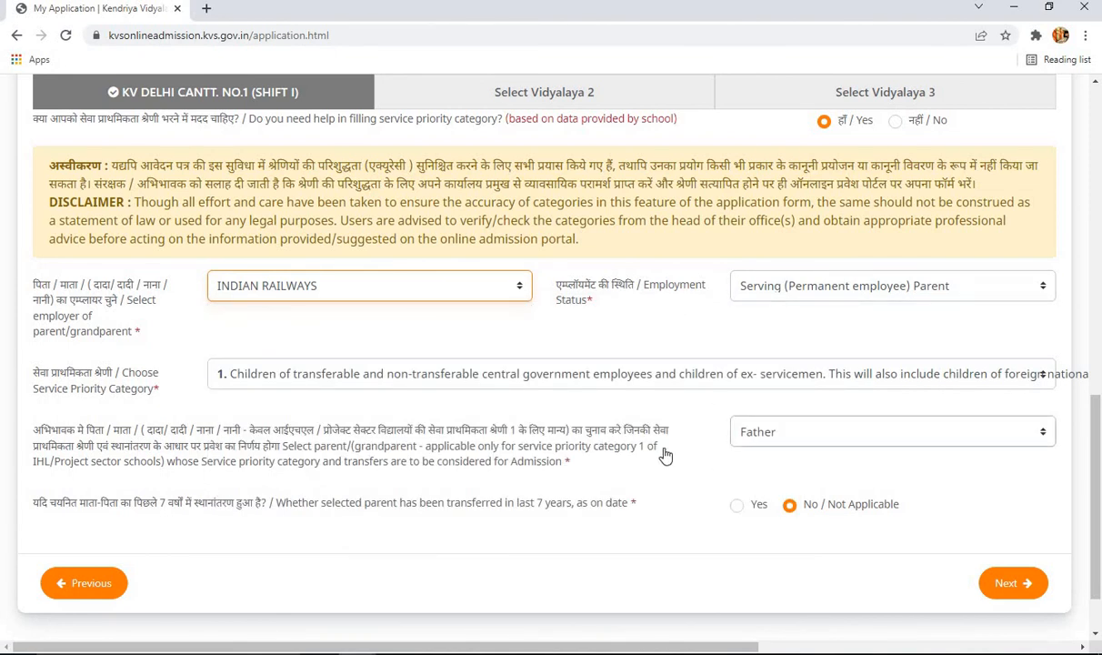
{"action": "left_click", "coordinate": [432, 297]}
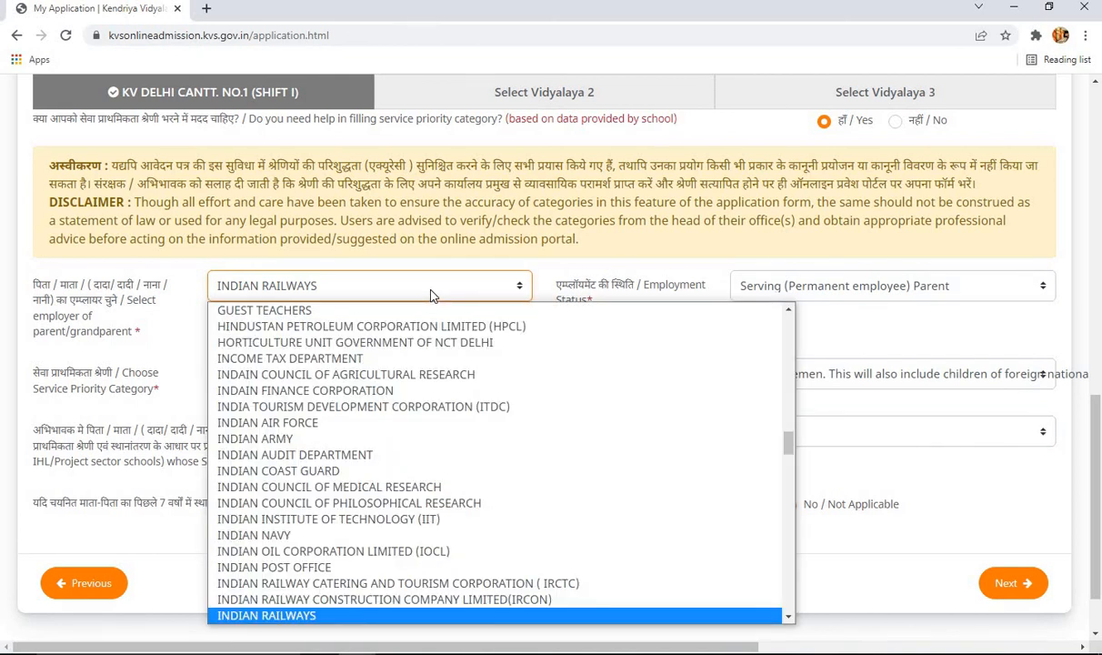
{"action": "scroll", "coordinate": [459, 382], "scroll_direction": "up", "scroll_amount": 1}
{"action": "scroll", "coordinate": [437, 388], "scroll_direction": "down", "scroll_amount": 5}
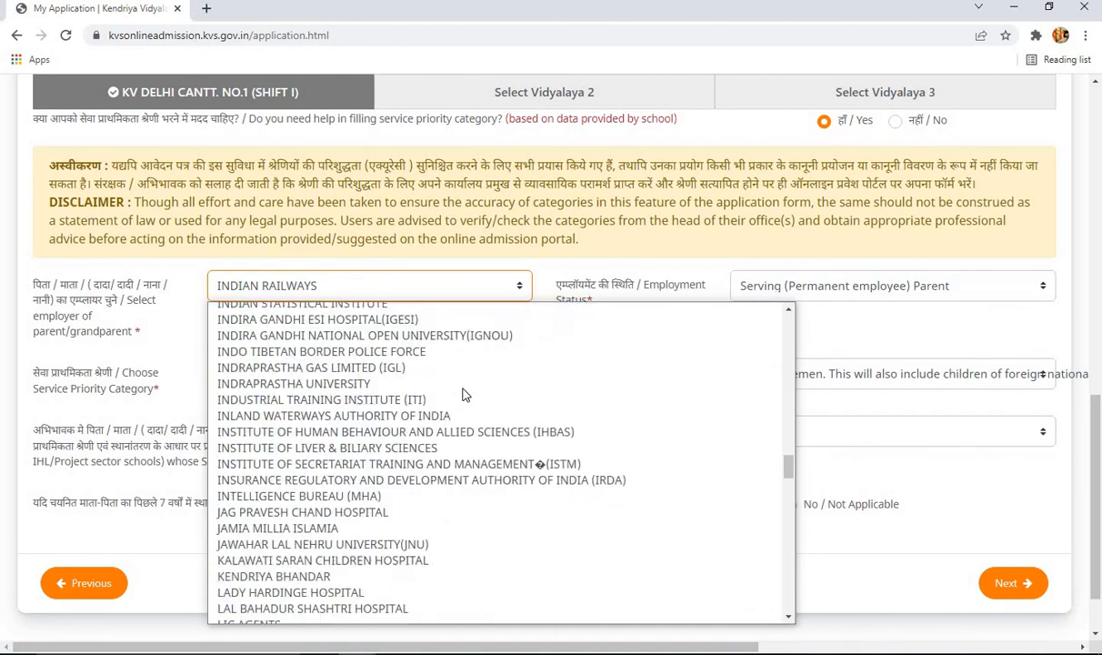
{"action": "key", "text": "Up"}
{"action": "key", "text": "Up"}
{"action": "key", "text": "Up"}
{"action": "key", "text": "Up"}
{"action": "key", "text": "Up"}
{"action": "key", "text": "Up"}
- Switch the employer to PRIVATE JOB with employment status NA, reverting to category 5
{"action": "key", "text": "p"}
{"action": "key", "text": "p"}
{"action": "key", "text": "p"}
{"action": "key", "text": "p"}
{"action": "key", "text": "p"}
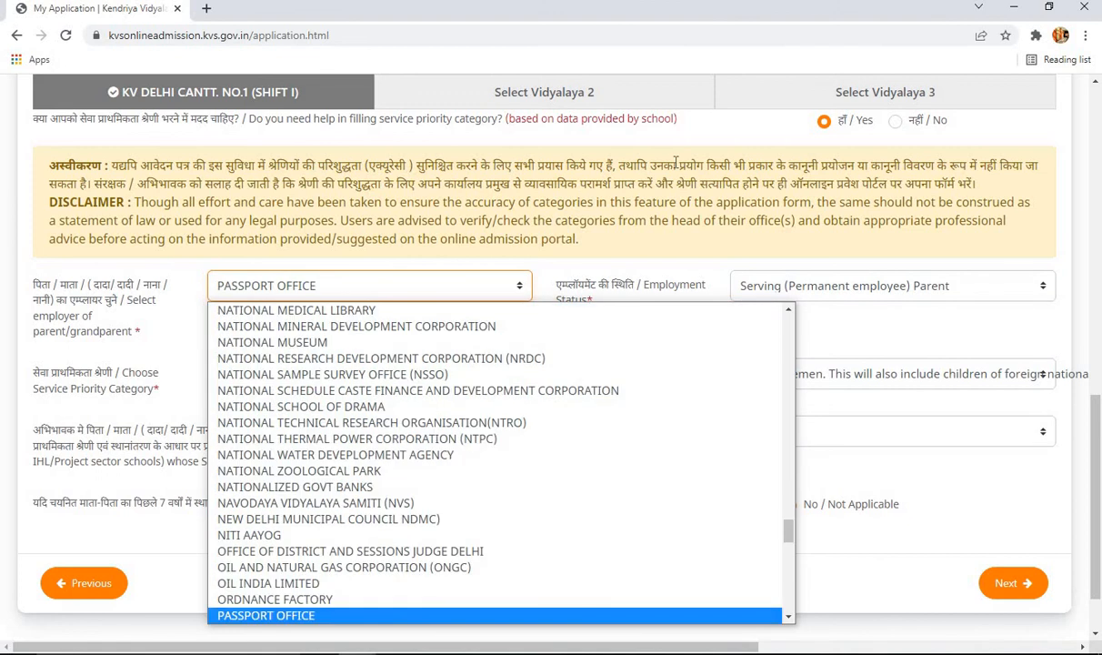
{"action": "key", "text": "p"}
{"action": "key", "text": "p"}
{"action": "key", "text": "p"}
{"action": "key", "text": "p"}
{"action": "key", "text": "p"}
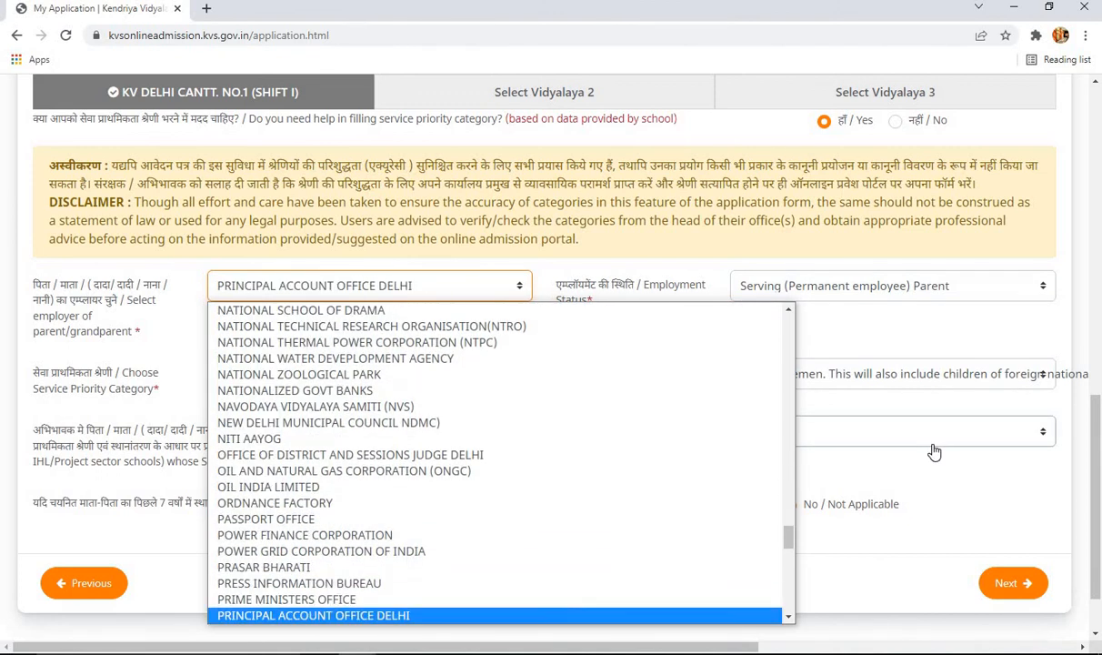
{"action": "left_click", "coordinate": [470, 617]}
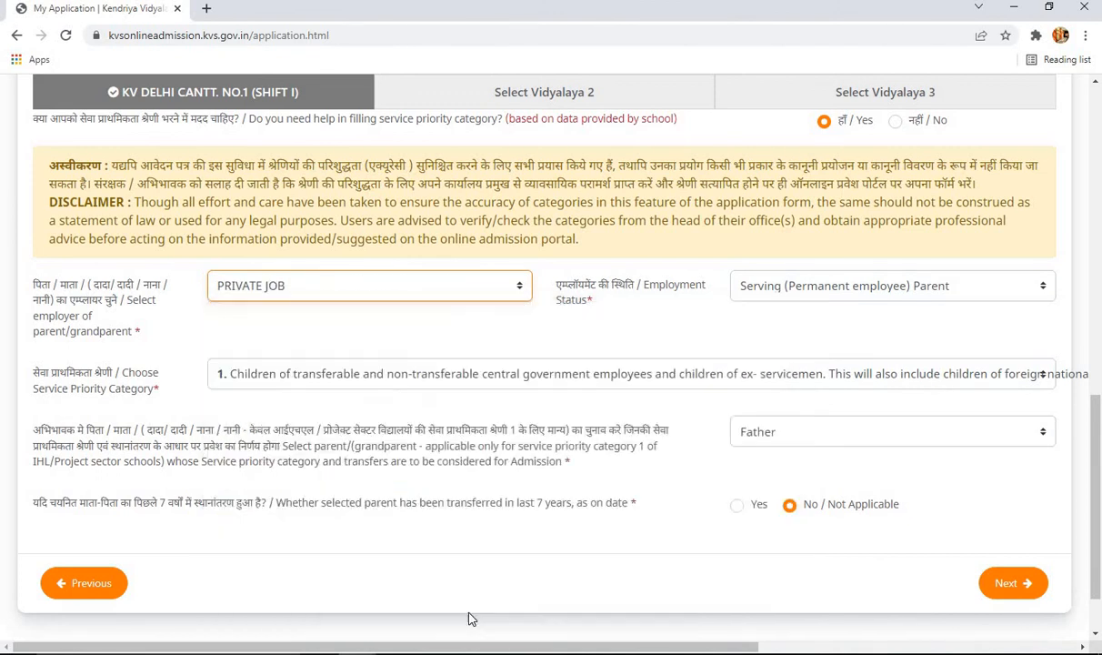
{"action": "left_click", "coordinate": [846, 294]}
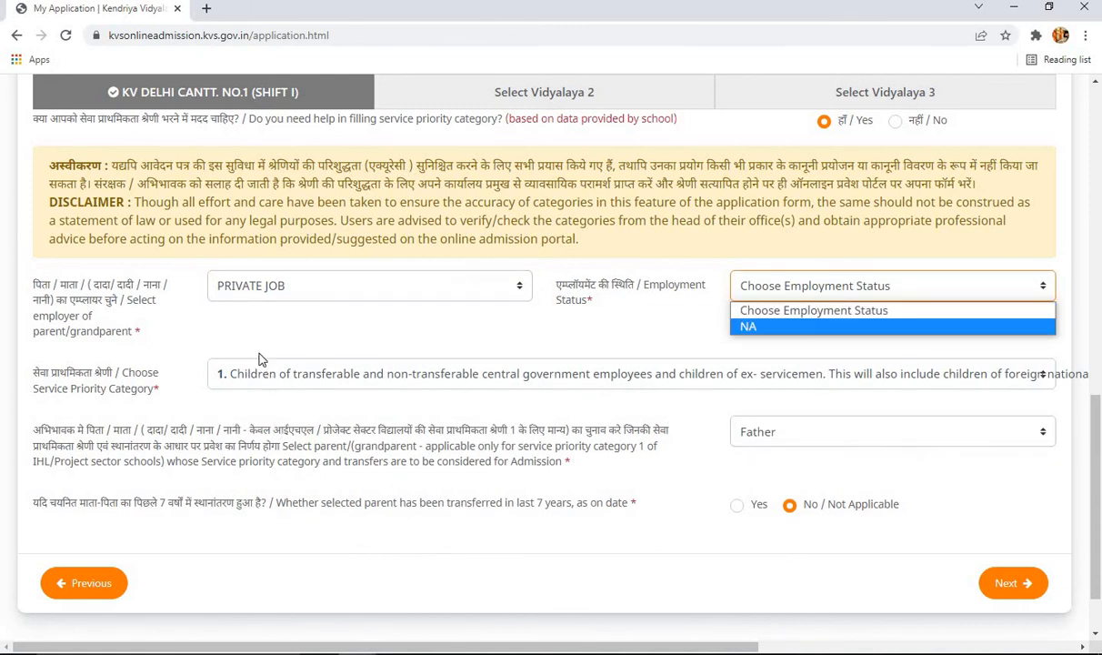
{"action": "left_click", "coordinate": [749, 327]}
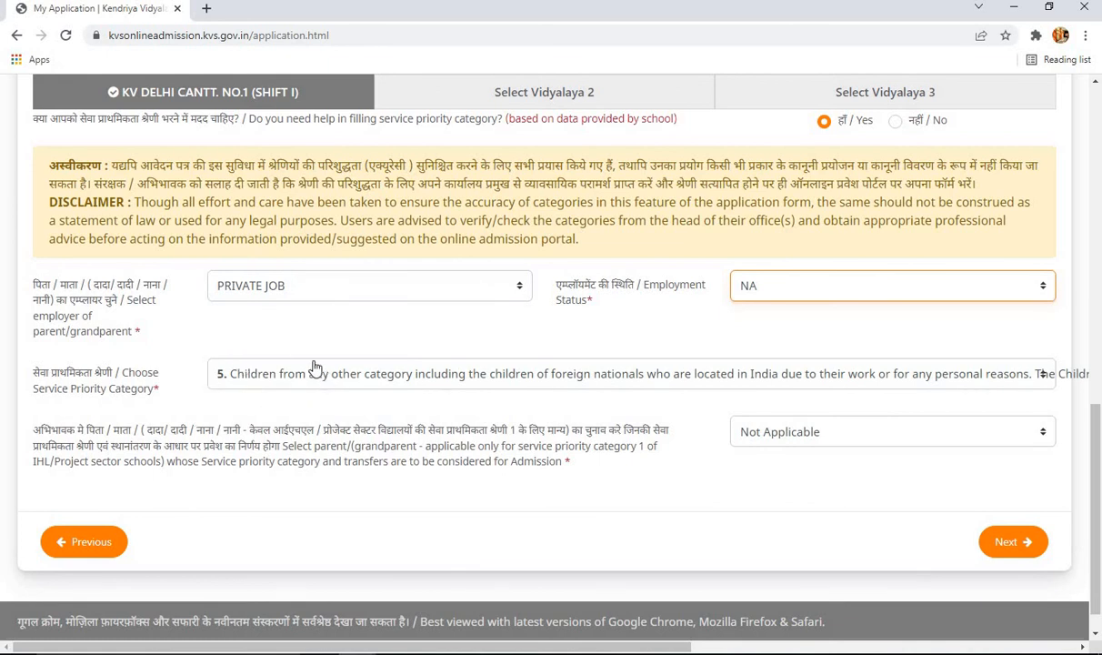
{"action": "scroll", "coordinate": [680, 446], "scroll_direction": "up", "scroll_amount": 3}
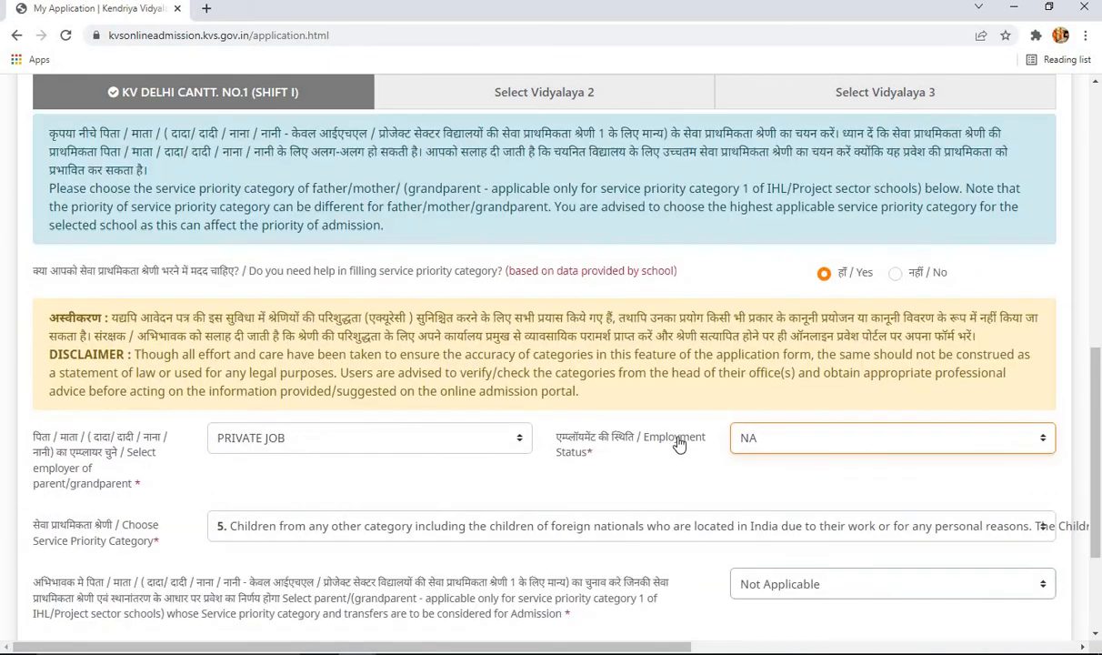
{"action": "scroll", "coordinate": [679, 445], "scroll_direction": "up", "scroll_amount": 7}
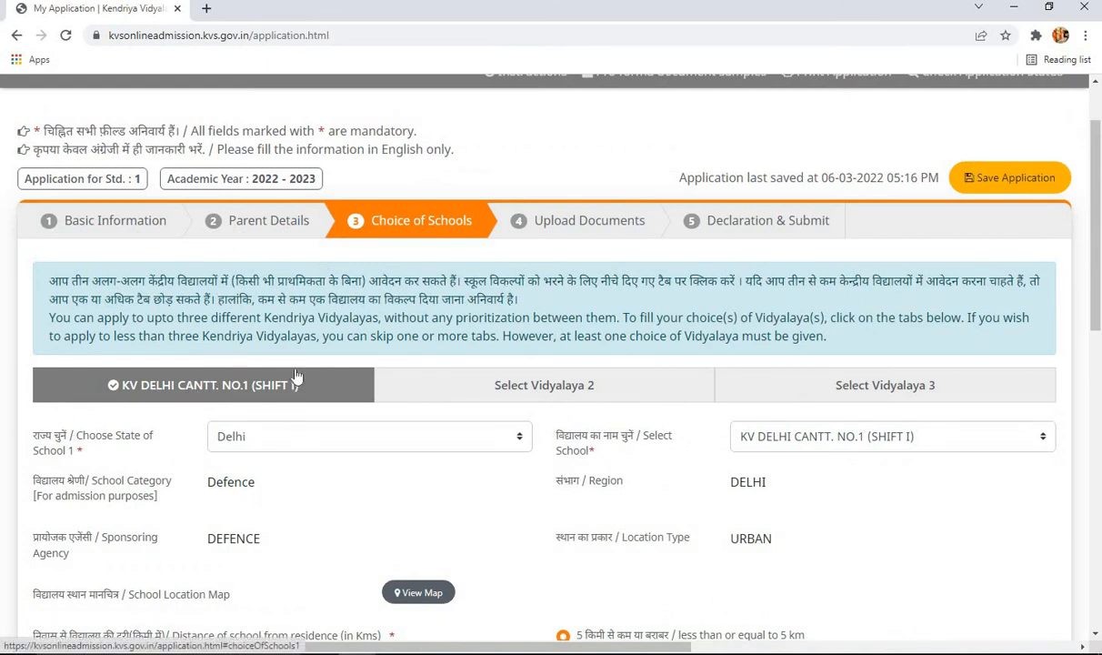
{"action": "scroll", "coordinate": [569, 499], "scroll_direction": "down", "scroll_amount": 5}
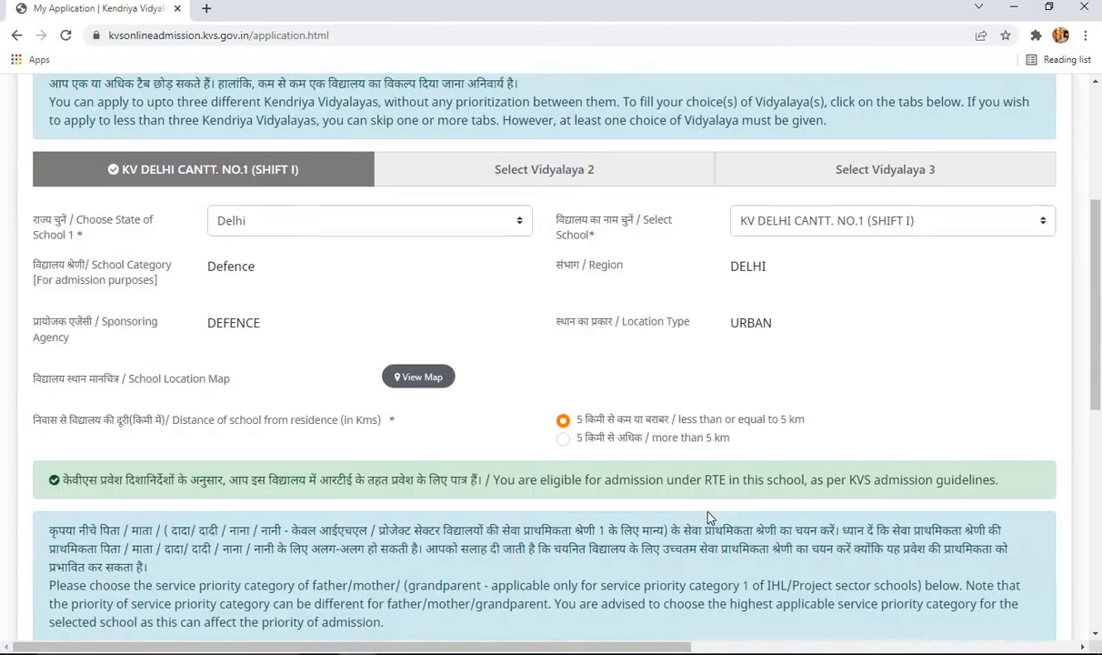
{"action": "scroll", "coordinate": [709, 518], "scroll_direction": "down", "scroll_amount": 5}
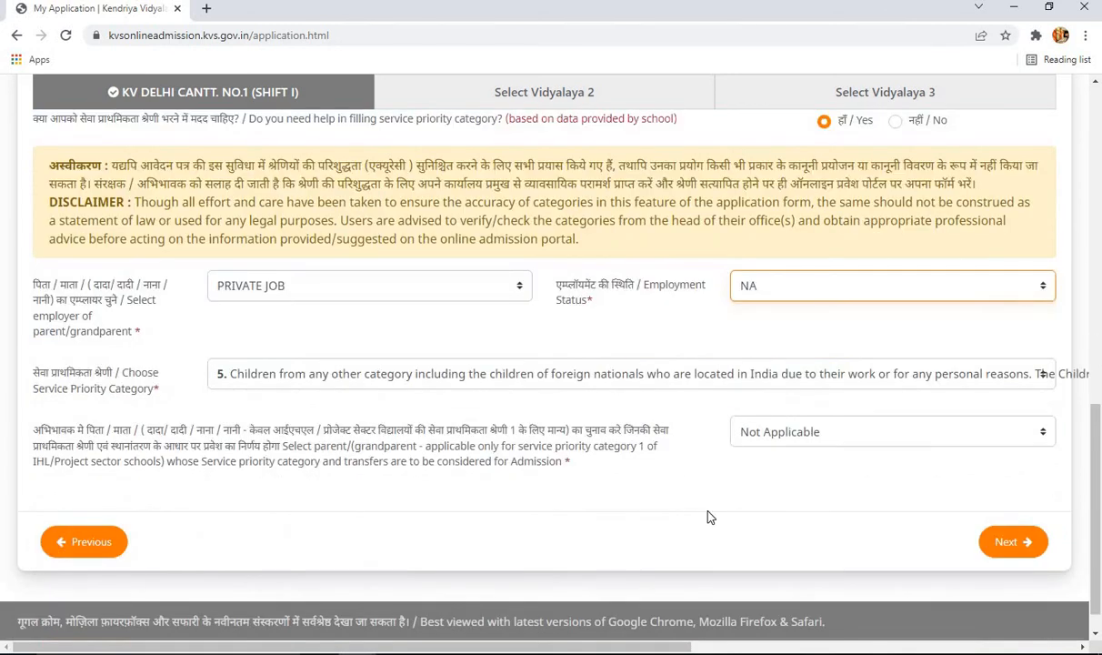
{"action": "scroll", "coordinate": [709, 517], "scroll_direction": "up", "scroll_amount": 5}
{"action": "scroll", "coordinate": [710, 516], "scroll_direction": "up", "scroll_amount": 5}
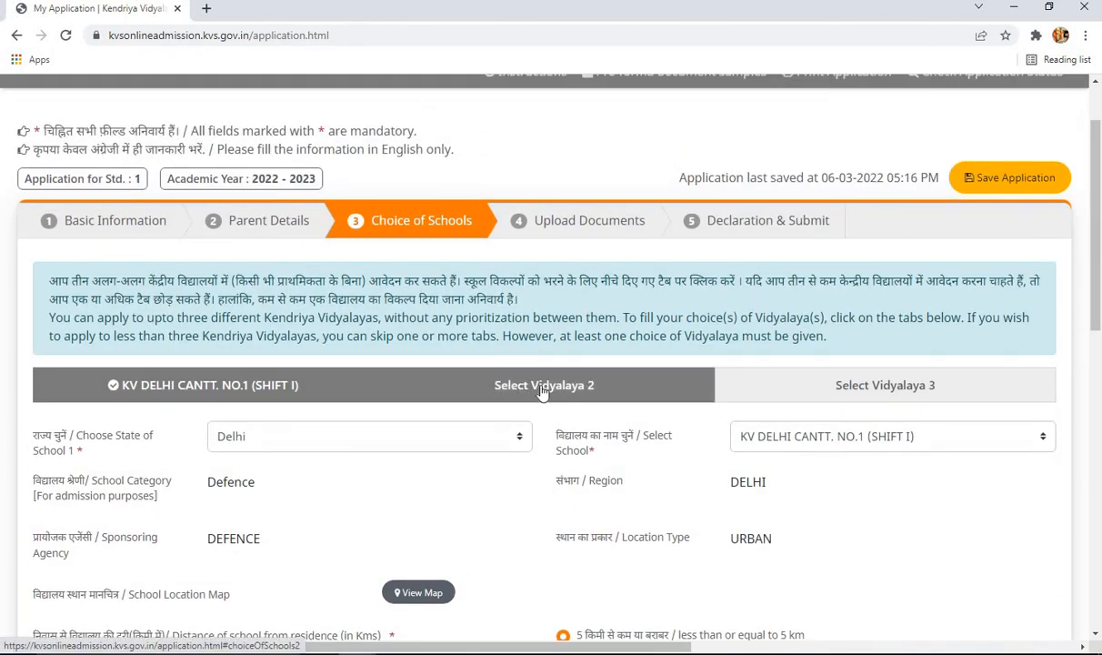
- On the second Vidyalaya tab, choose state Delhi and try KV DELHI CANTT. NO.1 (SHIFT I), dismissing the duplicate warning
{"action": "left_click", "coordinate": [543, 390]}
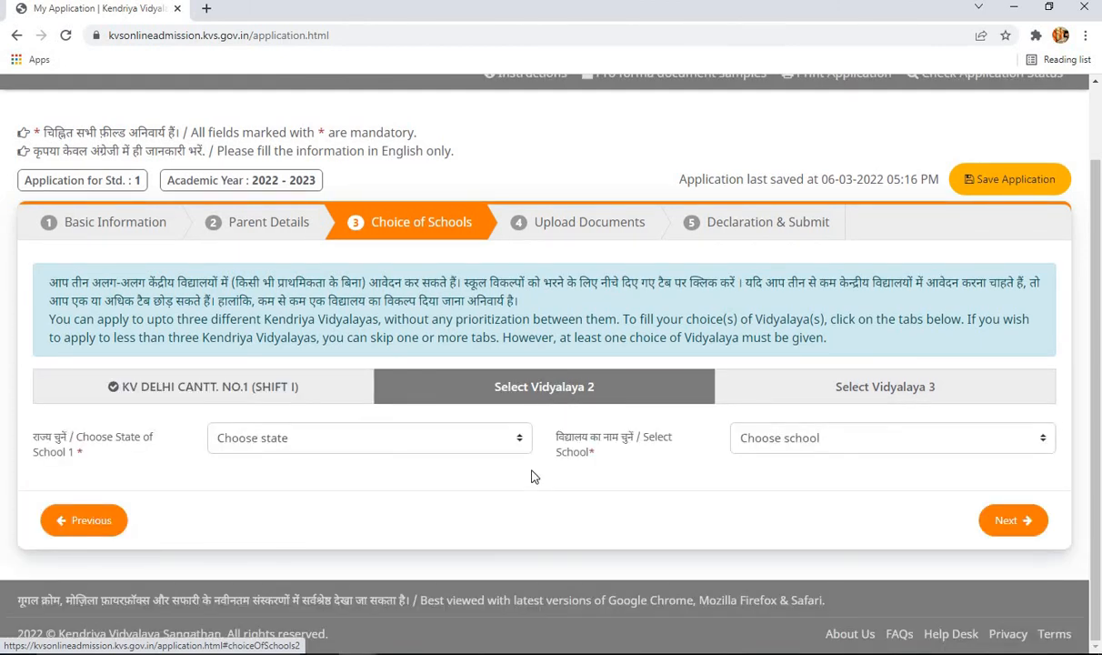
{"action": "left_click", "coordinate": [445, 449]}
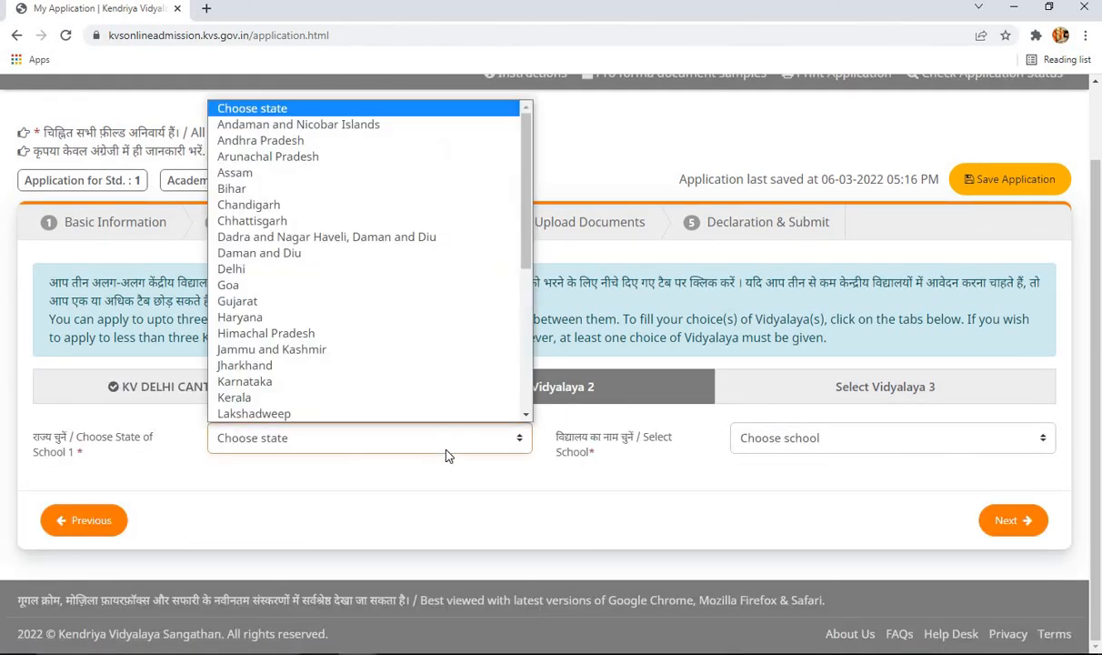
{"action": "left_click", "coordinate": [330, 269]}
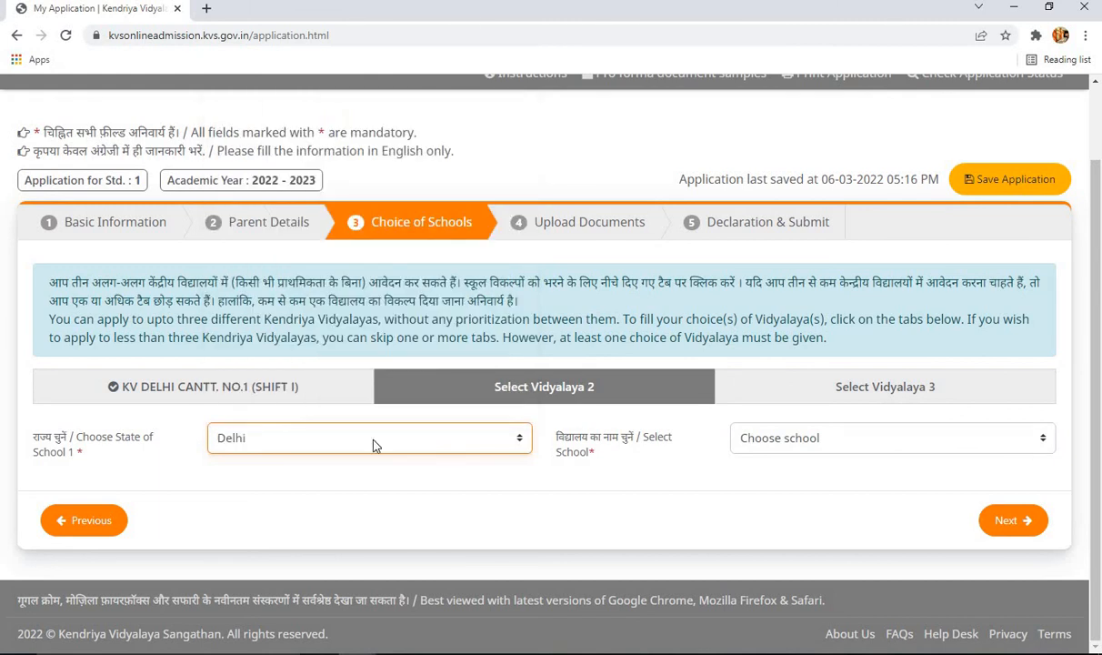
{"action": "left_click", "coordinate": [767, 450]}
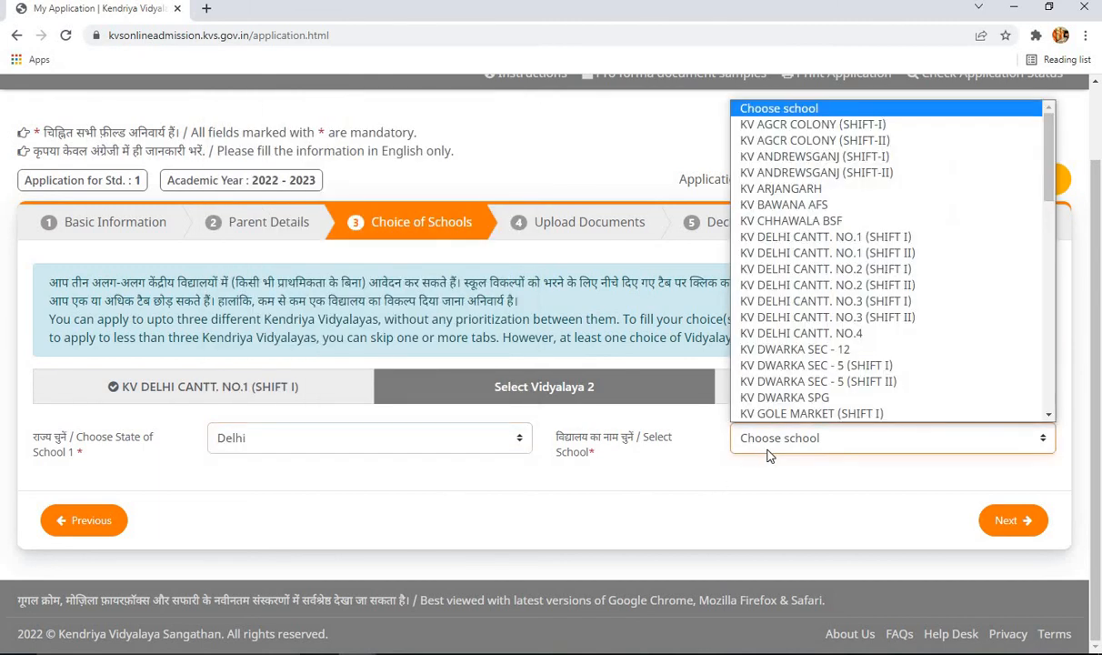
{"action": "left_click", "coordinate": [887, 238]}
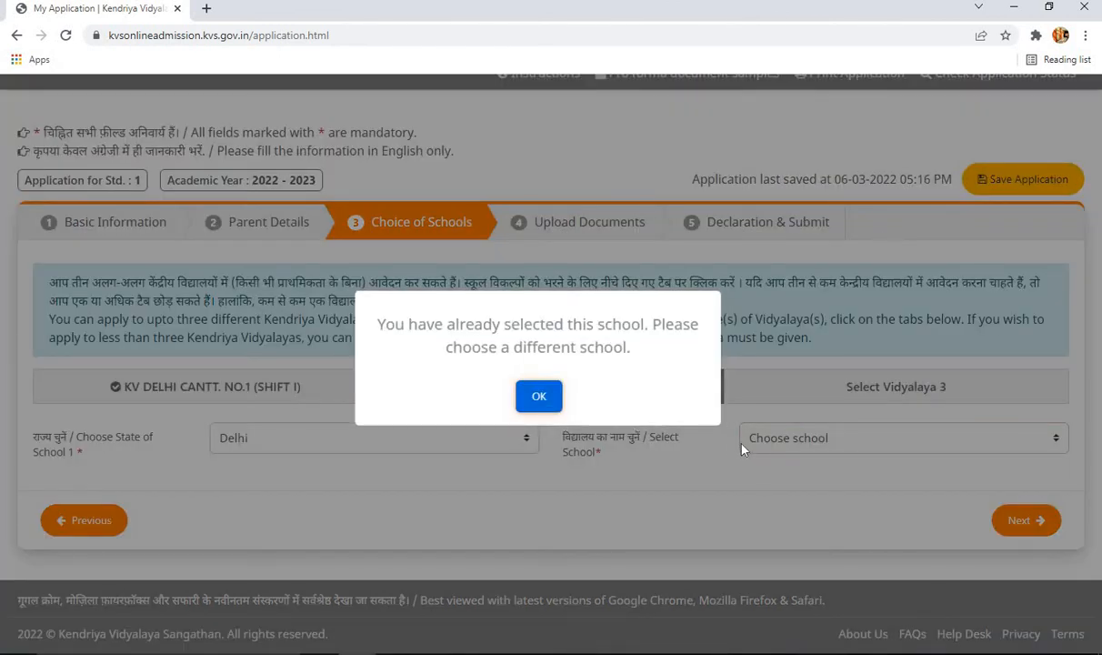
{"action": "left_click", "coordinate": [541, 402]}
- Pick KV JNU CAMPUS from the Delhi school list as the second choice
{"action": "left_click", "coordinate": [789, 430]}
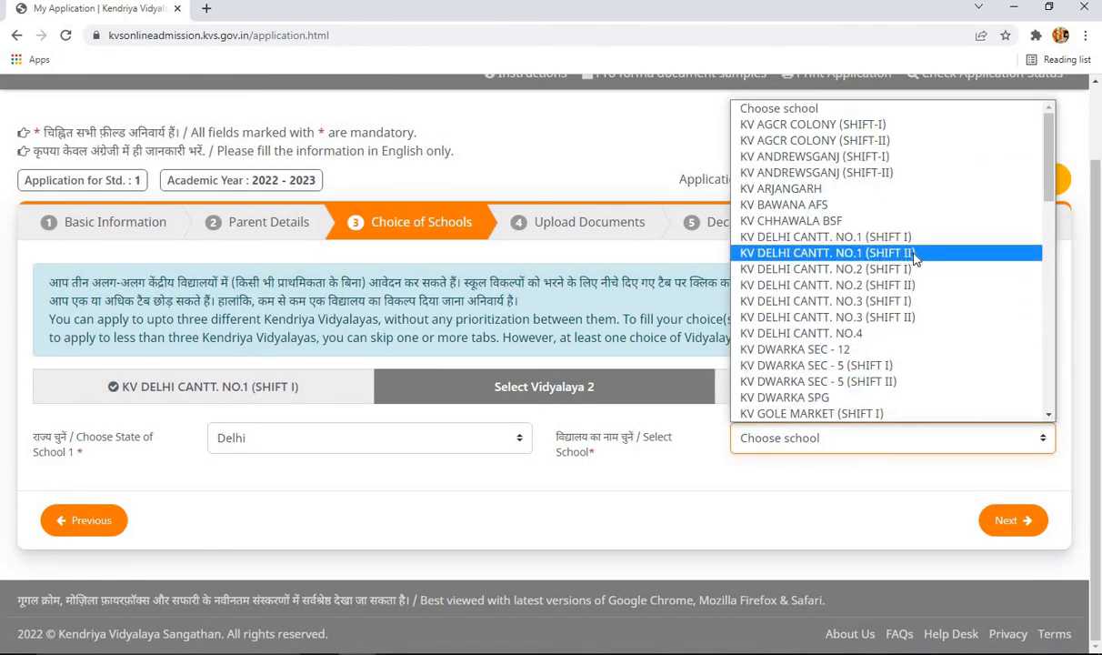
{"action": "left_click", "coordinate": [860, 251]}
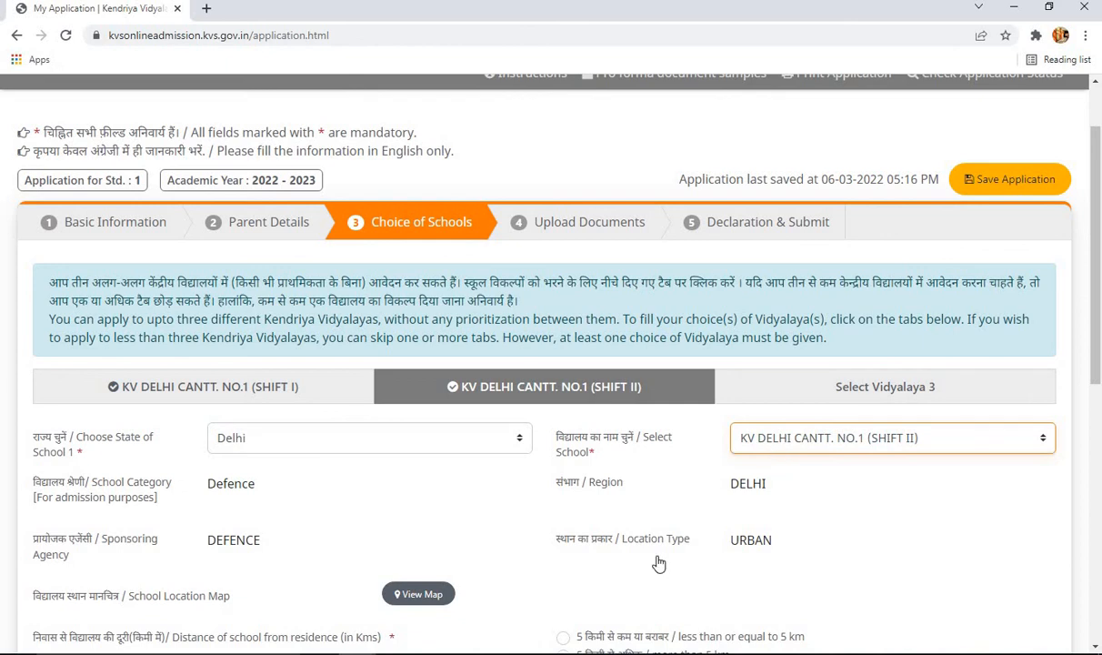
{"action": "left_click", "coordinate": [836, 568]}
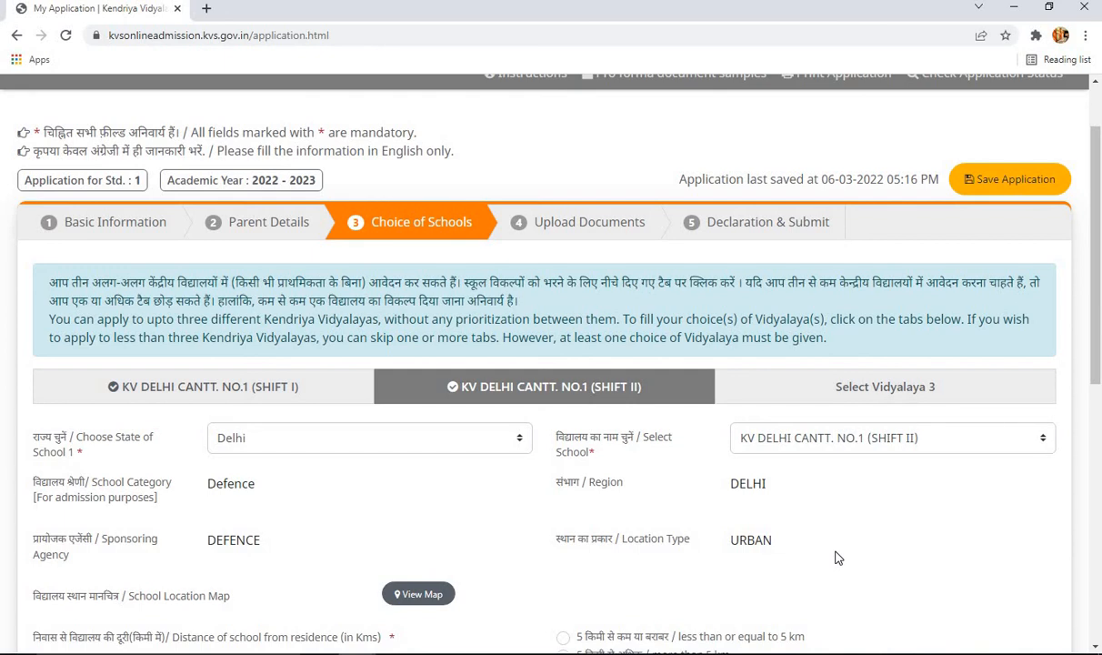
{"action": "left_click", "coordinate": [824, 444]}
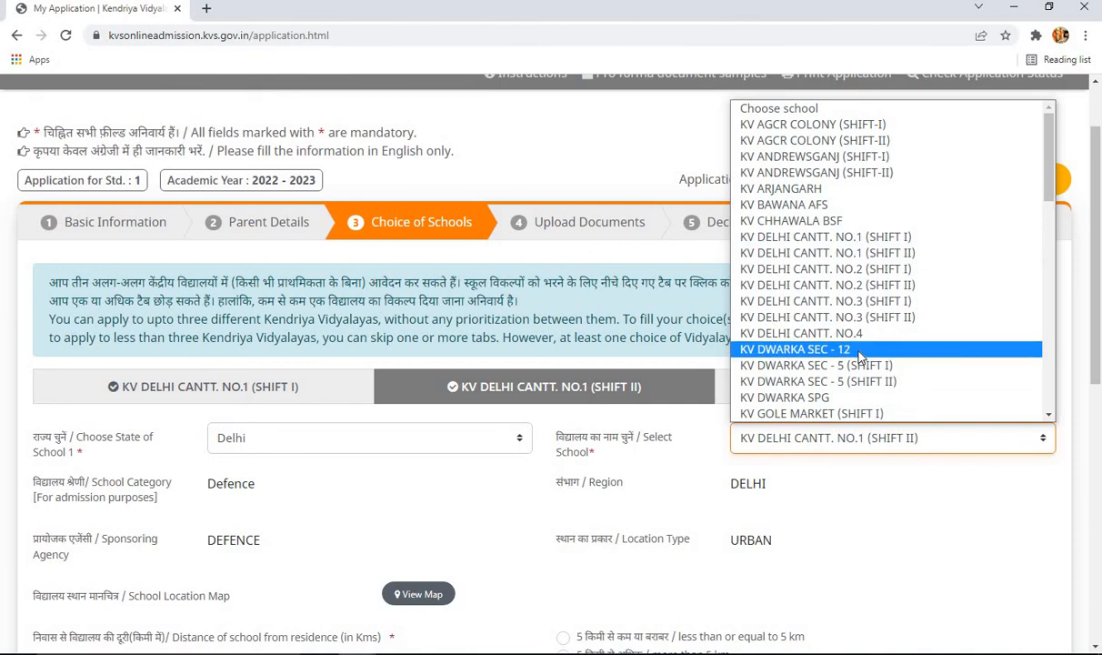
{"action": "scroll", "coordinate": [859, 368], "scroll_direction": "down", "scroll_amount": 3}
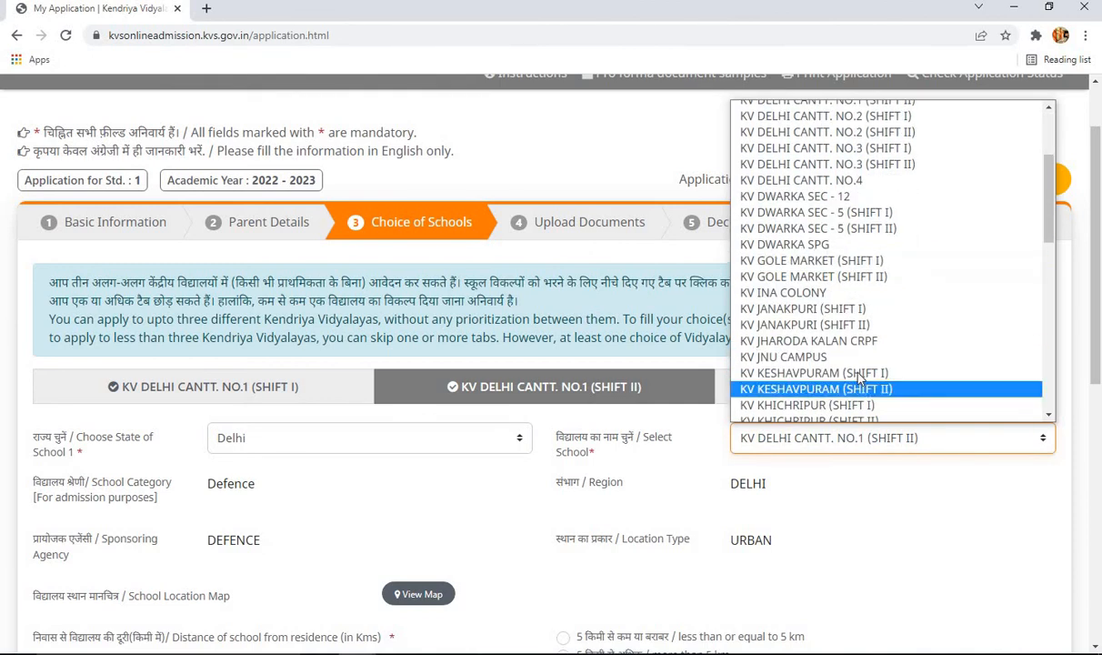
{"action": "left_click", "coordinate": [853, 360]}
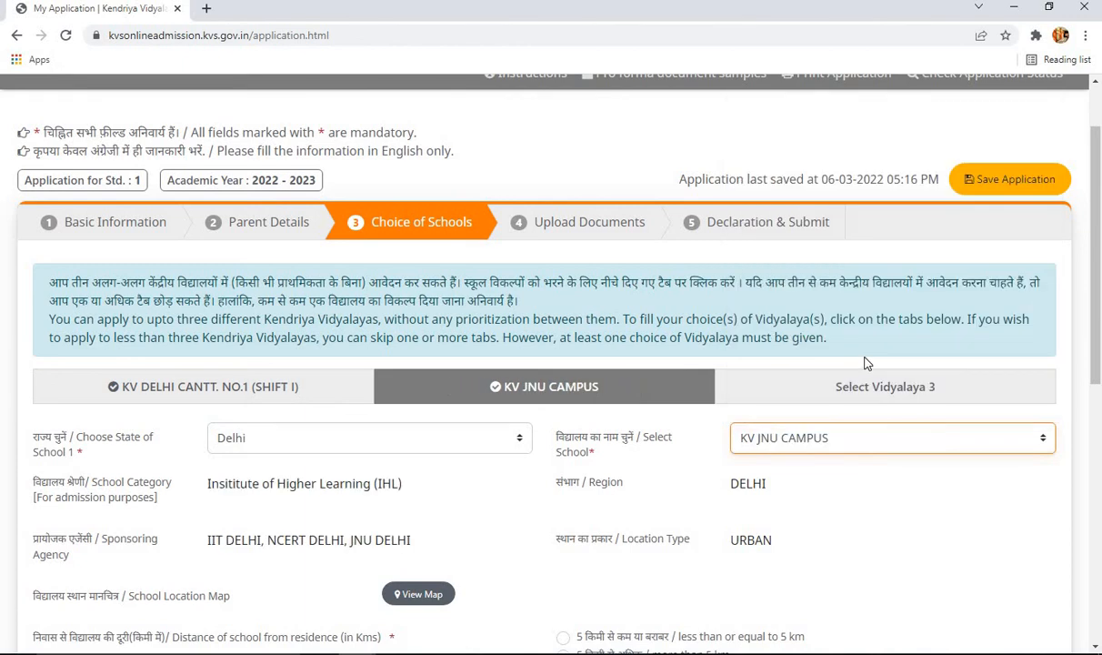
- Mark KV JNU CAMPUS as 5 km or less from home, keeping RTE eligibility shown
{"action": "scroll", "coordinate": [901, 364], "scroll_direction": "down", "scroll_amount": 1}
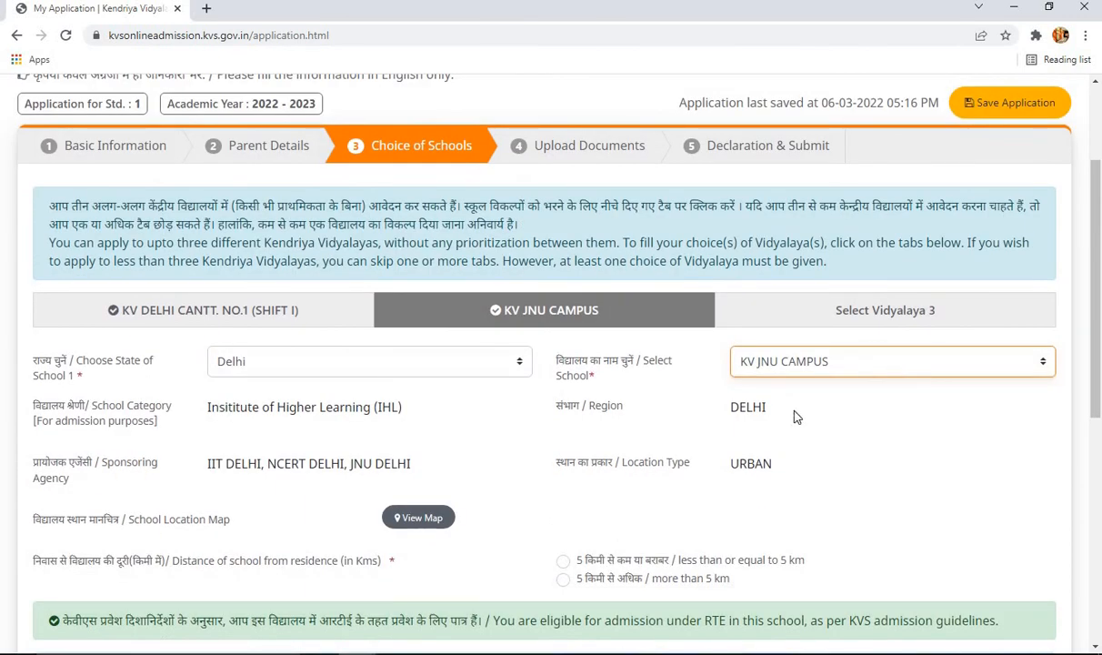
{"action": "scroll", "coordinate": [795, 410], "scroll_direction": "down", "scroll_amount": 1}
{"action": "scroll", "coordinate": [800, 402], "scroll_direction": "down", "scroll_amount": 1}
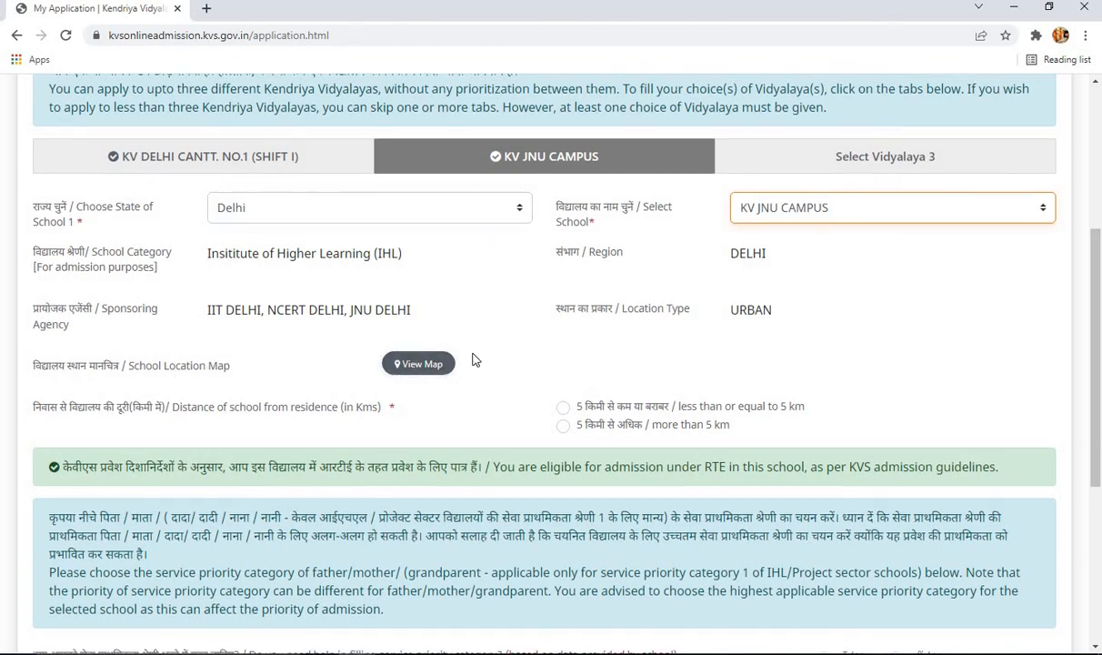
{"action": "scroll", "coordinate": [474, 360], "scroll_direction": "down", "scroll_amount": 1}
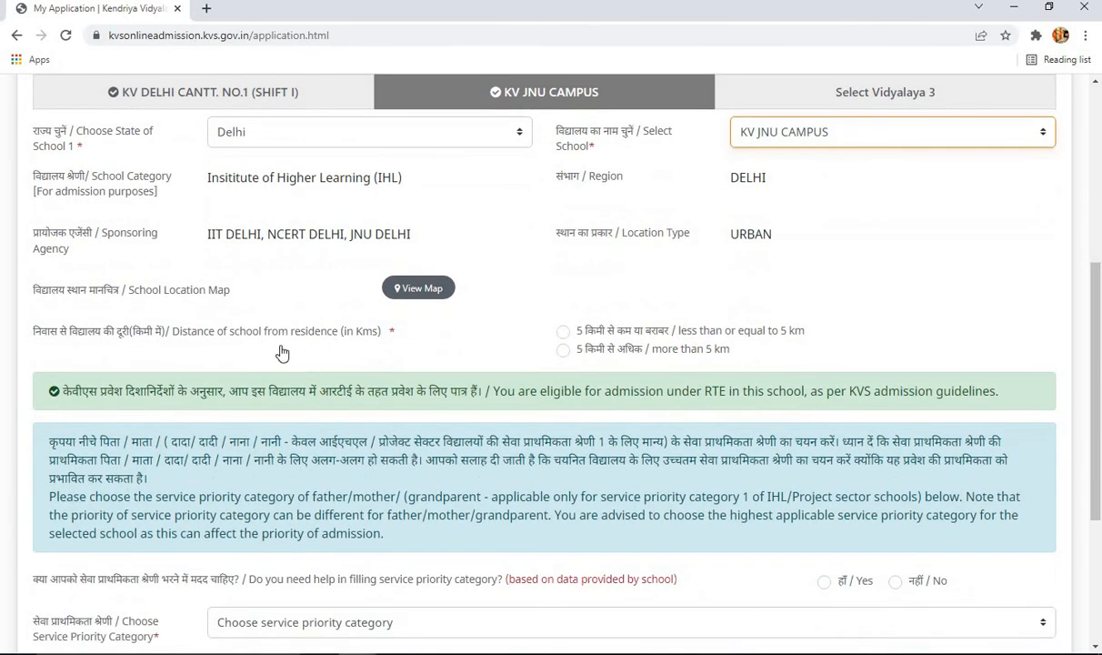
{"action": "left_click", "coordinate": [565, 333]}
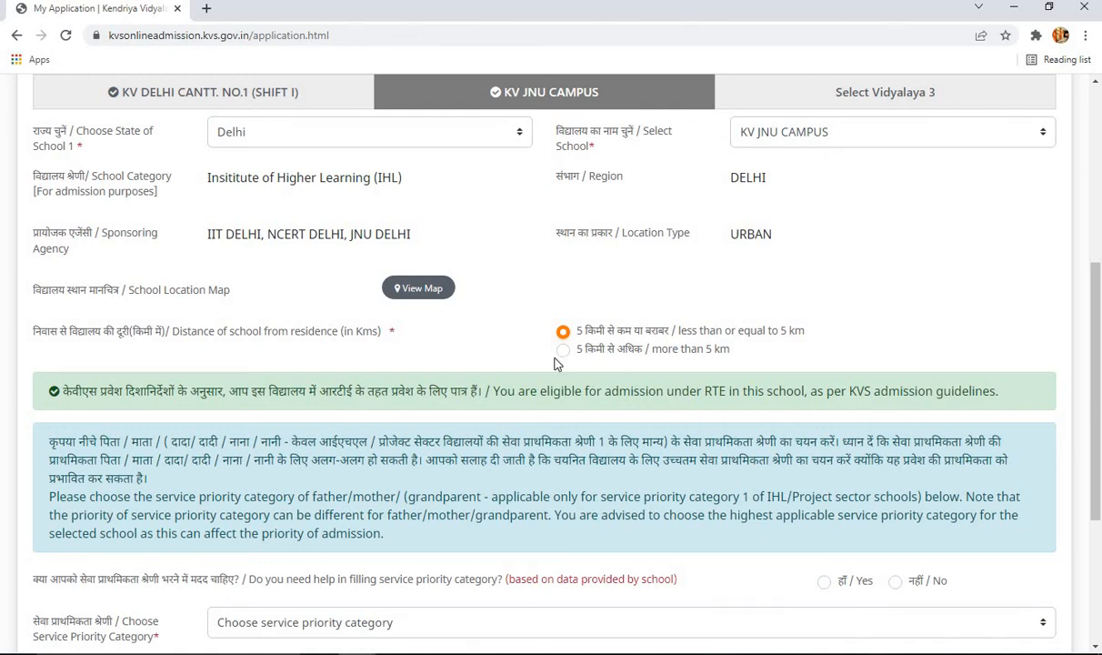
{"action": "left_click", "coordinate": [565, 352]}
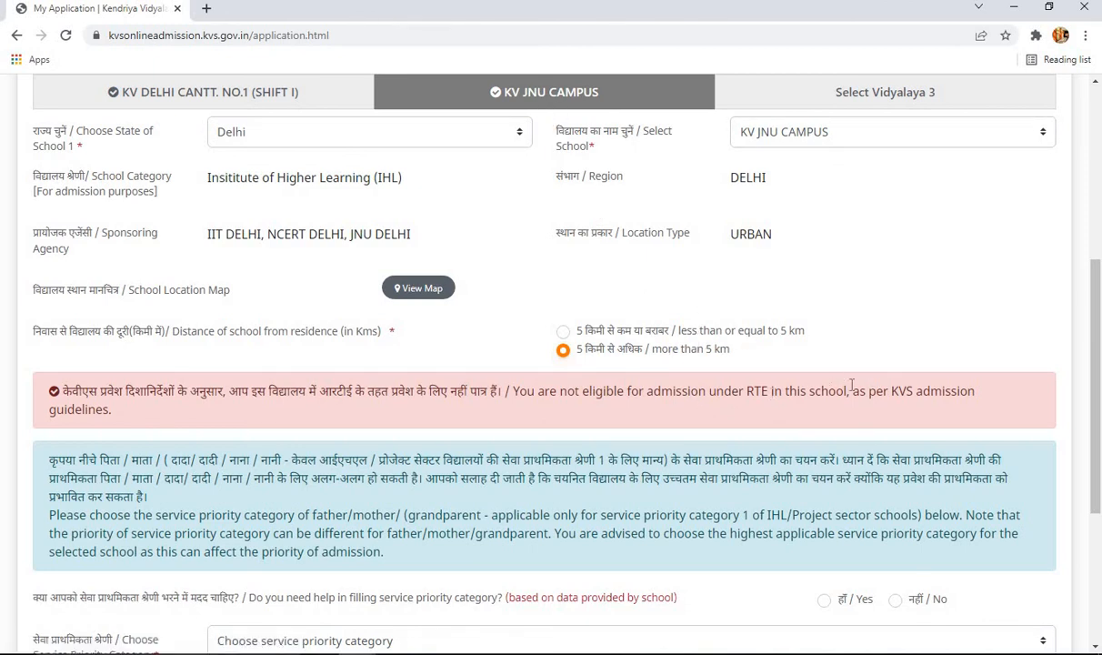
{"action": "left_click", "coordinate": [564, 333]}
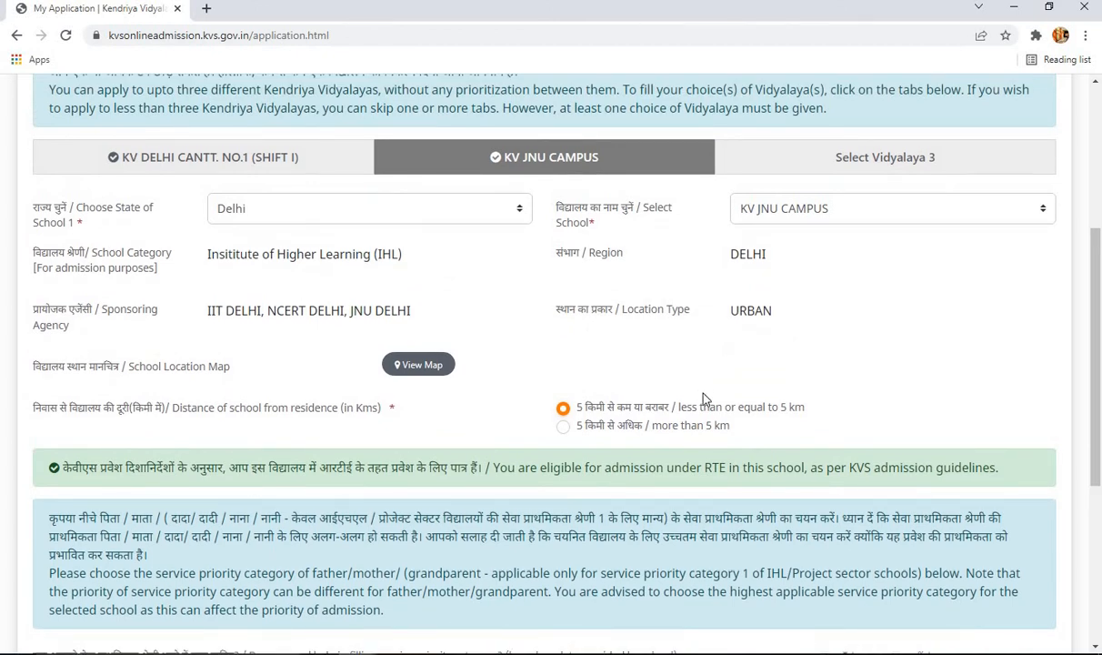
{"action": "scroll", "coordinate": [705, 397], "scroll_direction": "down", "scroll_amount": 3}
{"action": "scroll", "coordinate": [706, 398], "scroll_direction": "down", "scroll_amount": 2}
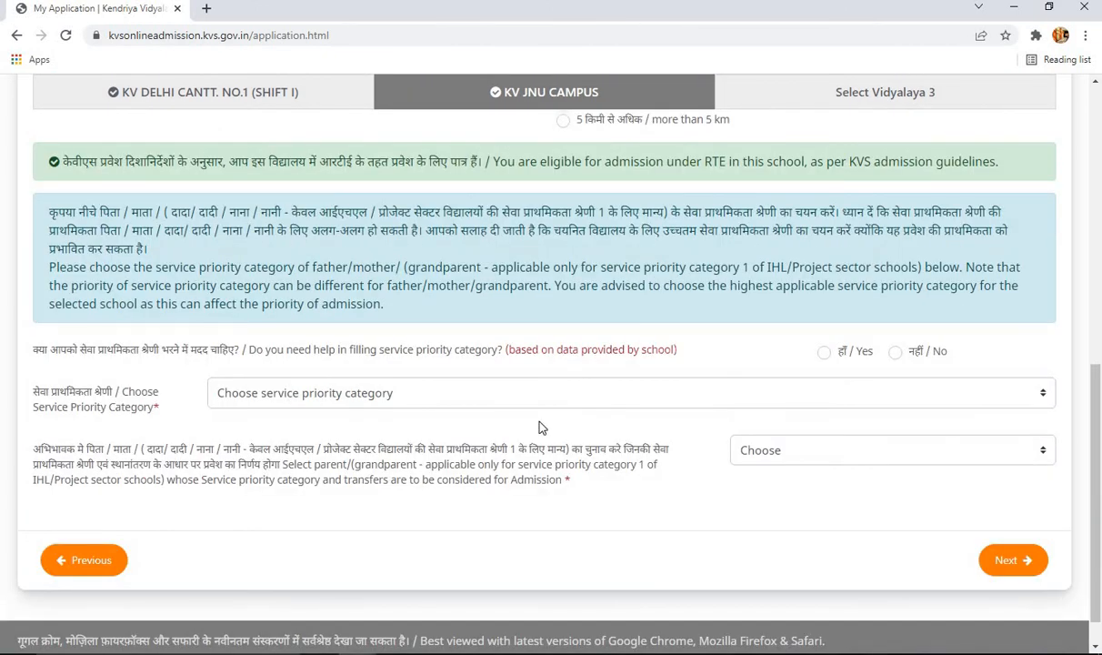
{"action": "scroll", "coordinate": [569, 414], "scroll_direction": "down", "scroll_amount": 1}
{"action": "scroll", "coordinate": [582, 373], "scroll_direction": "up", "scroll_amount": 3}
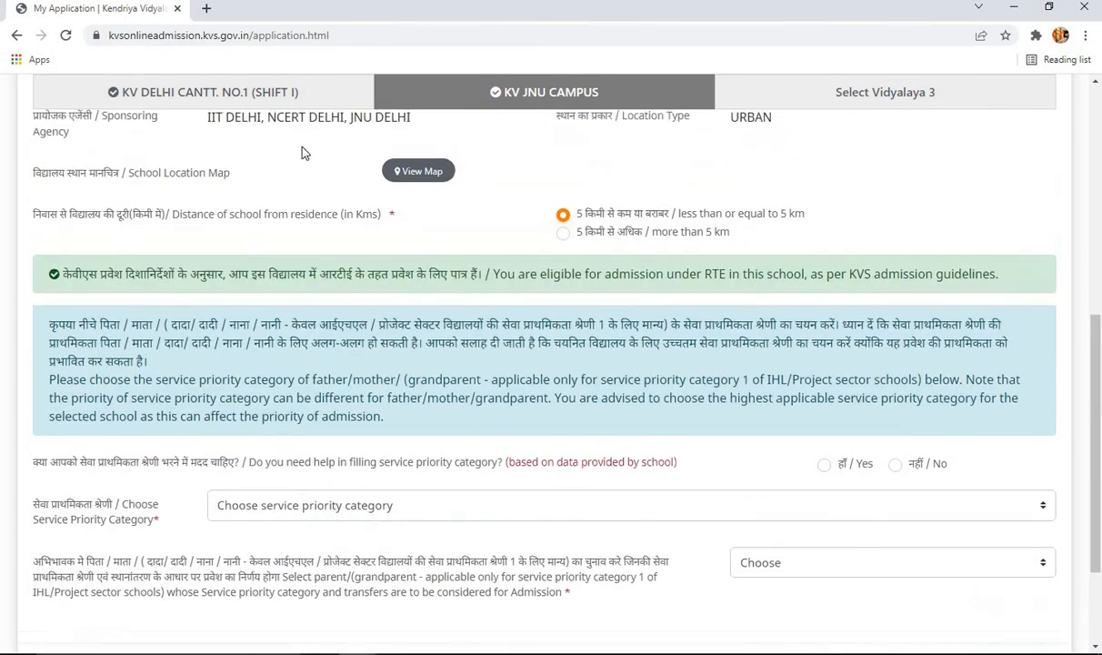
{"action": "scroll", "coordinate": [673, 398], "scroll_direction": "down", "scroll_amount": 3}
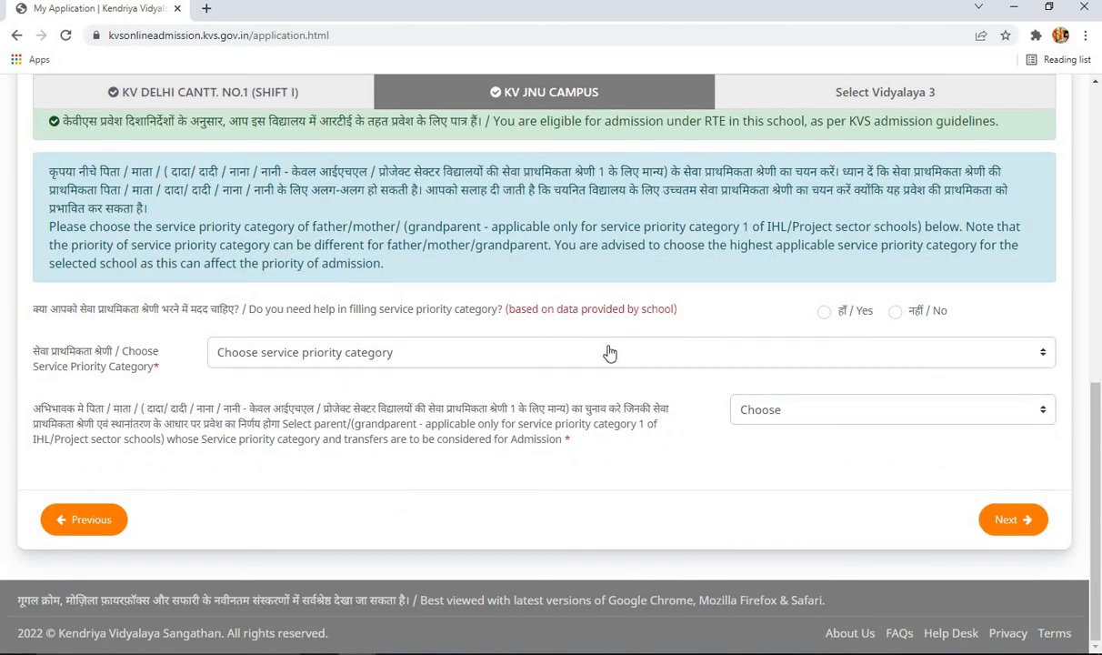
- Choose service priority category 3 for KV JNU CAMPUS and answer Yes to help filling it
{"action": "left_click", "coordinate": [486, 355]}
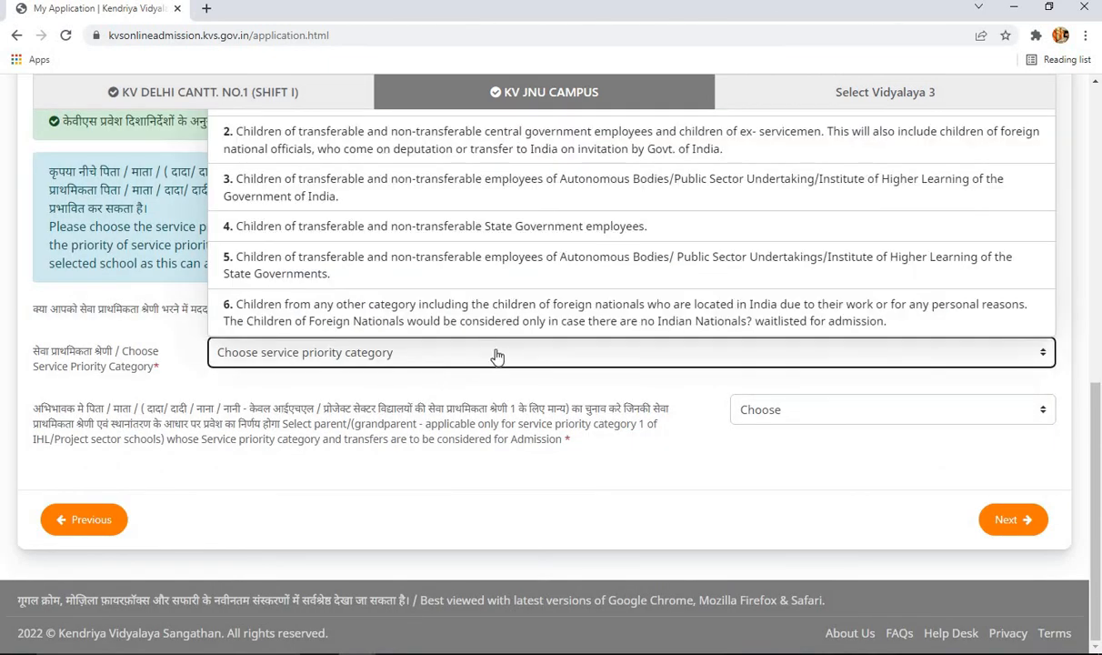
{"action": "left_click", "coordinate": [423, 207]}
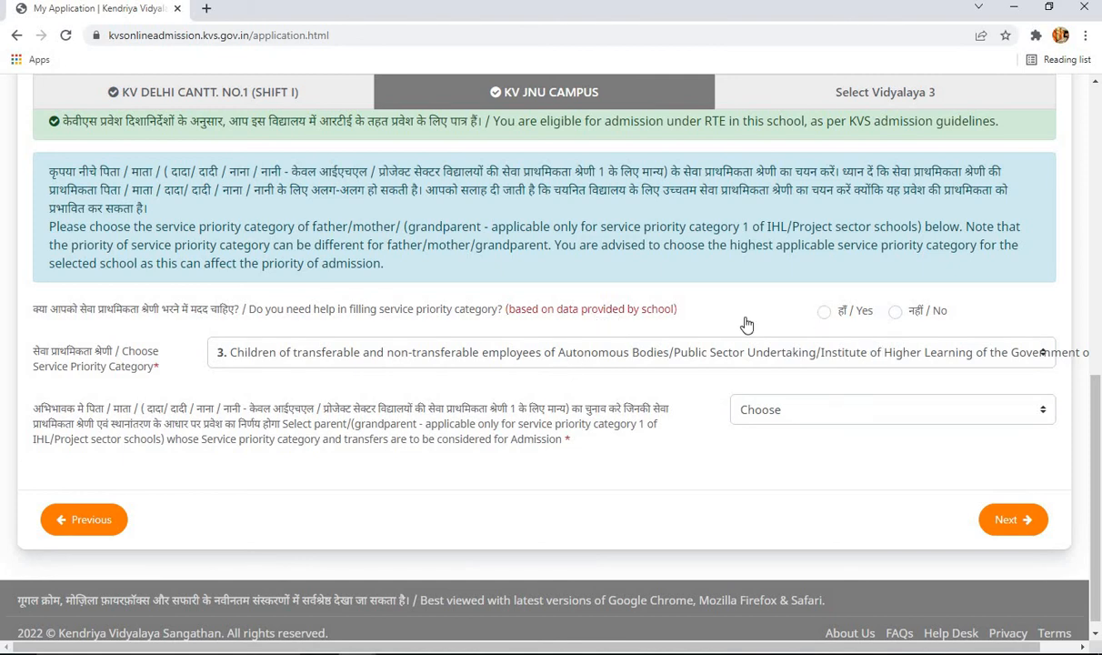
{"action": "left_click", "coordinate": [824, 312]}
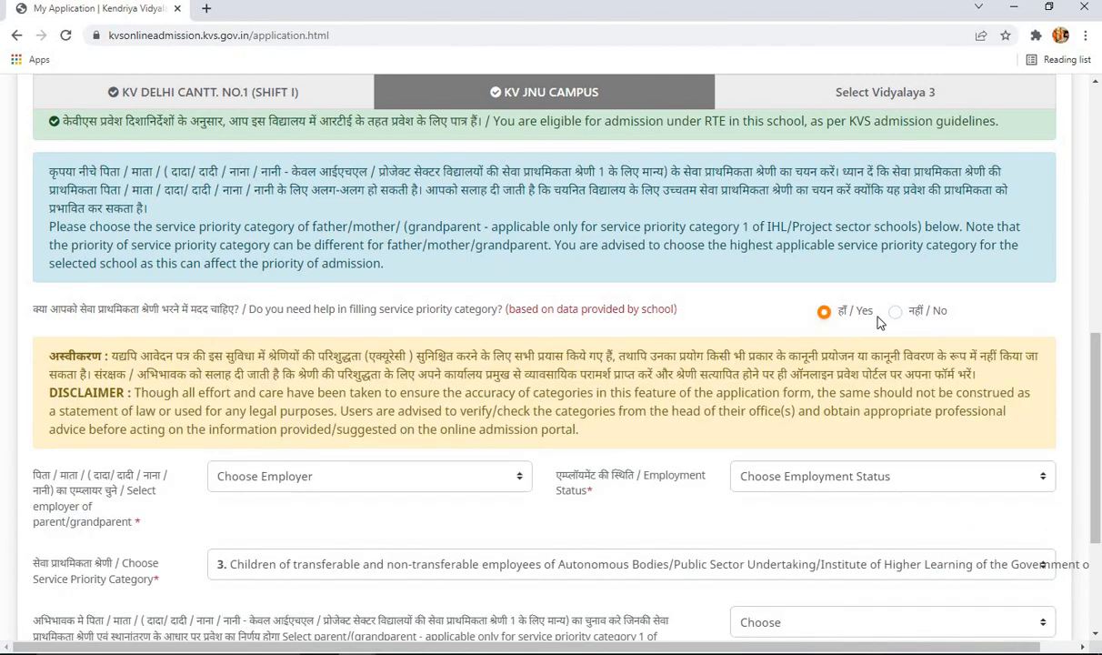
- Set the parent's employer to DELHI FIRE SERVICE with 'Serving (Permanent employee) Parent' status
{"action": "scroll", "coordinate": [407, 447], "scroll_direction": "down", "scroll_amount": 1}
{"action": "left_click", "coordinate": [418, 410]}
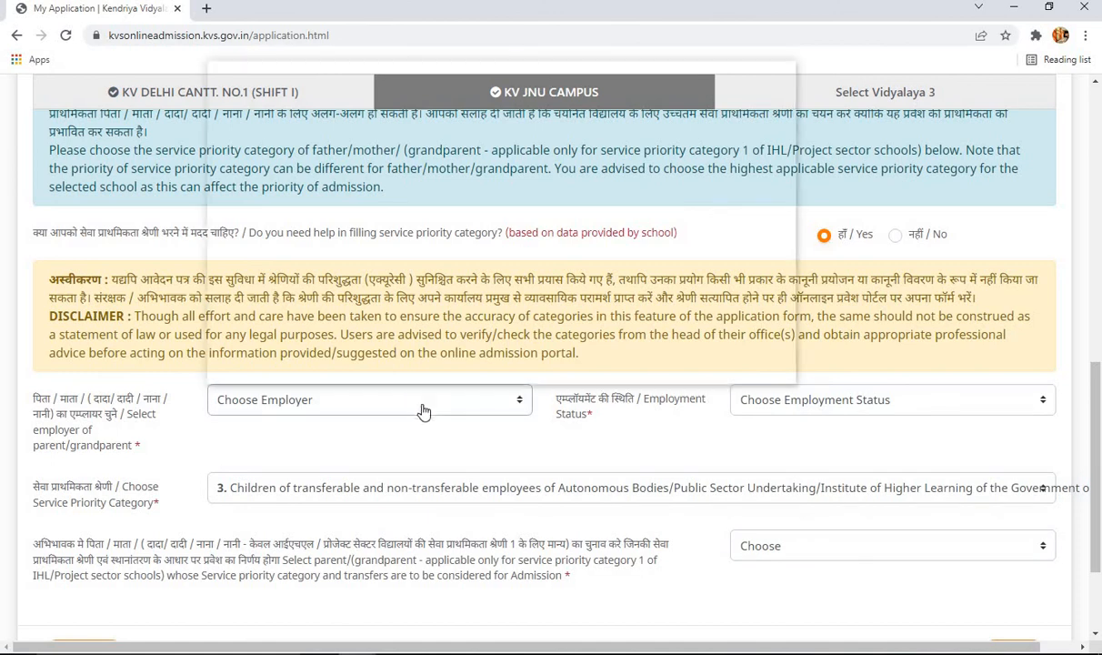
{"action": "scroll", "coordinate": [646, 305], "scroll_direction": "down", "scroll_amount": 6}
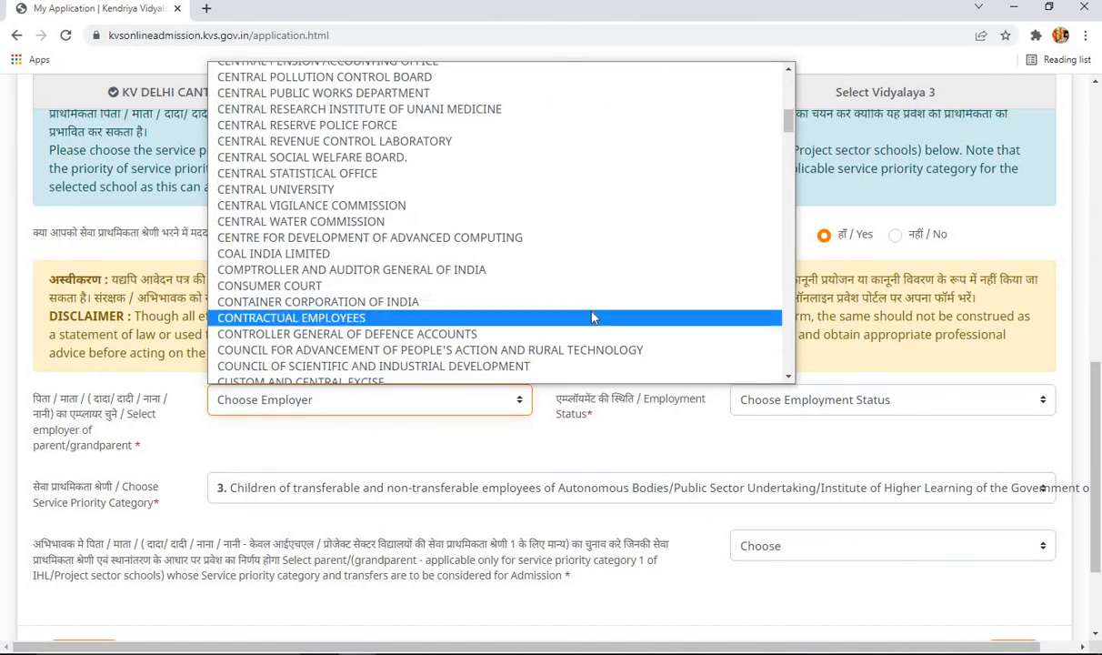
{"action": "scroll", "coordinate": [572, 304], "scroll_direction": "down", "scroll_amount": 3}
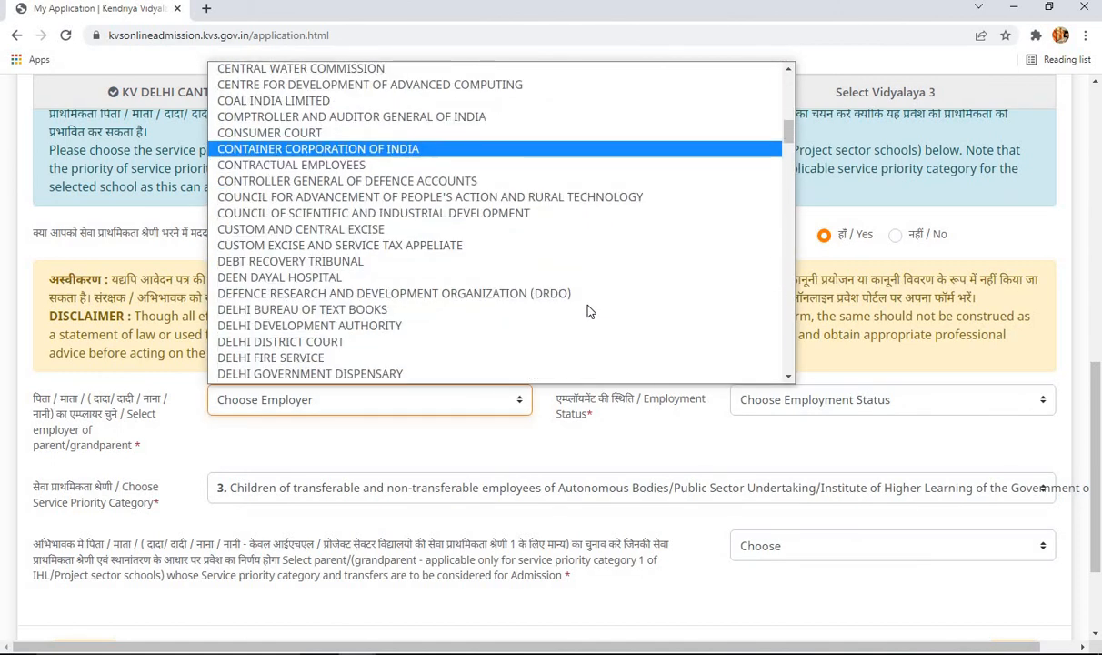
{"action": "left_click", "coordinate": [291, 357]}
{"action": "left_click", "coordinate": [736, 396]}
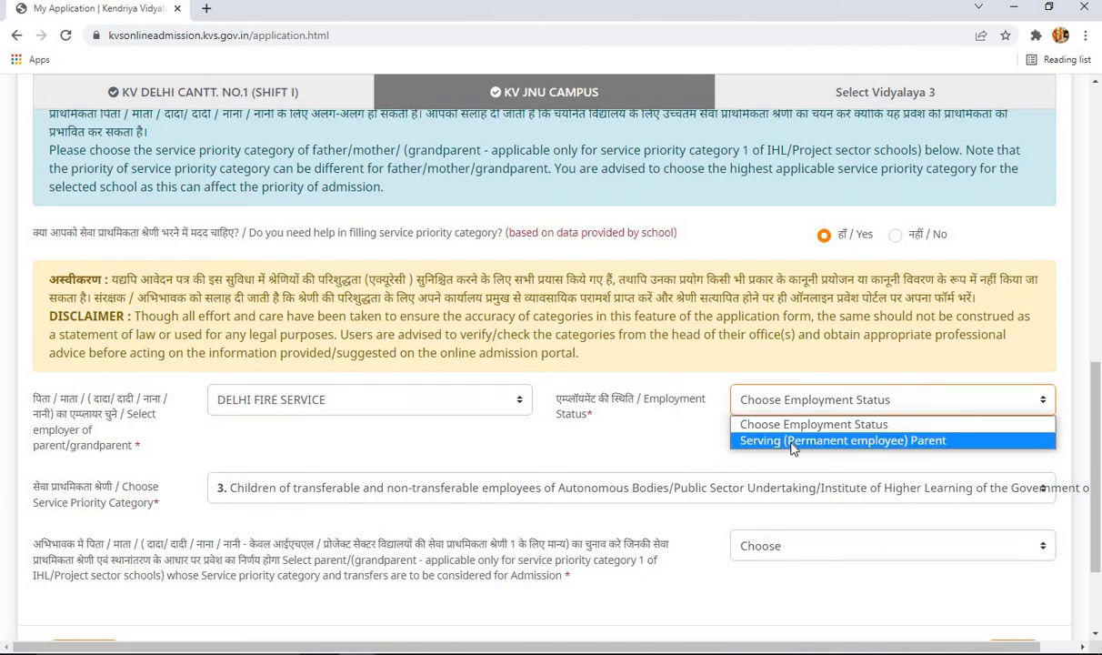
{"action": "left_click", "coordinate": [793, 441]}
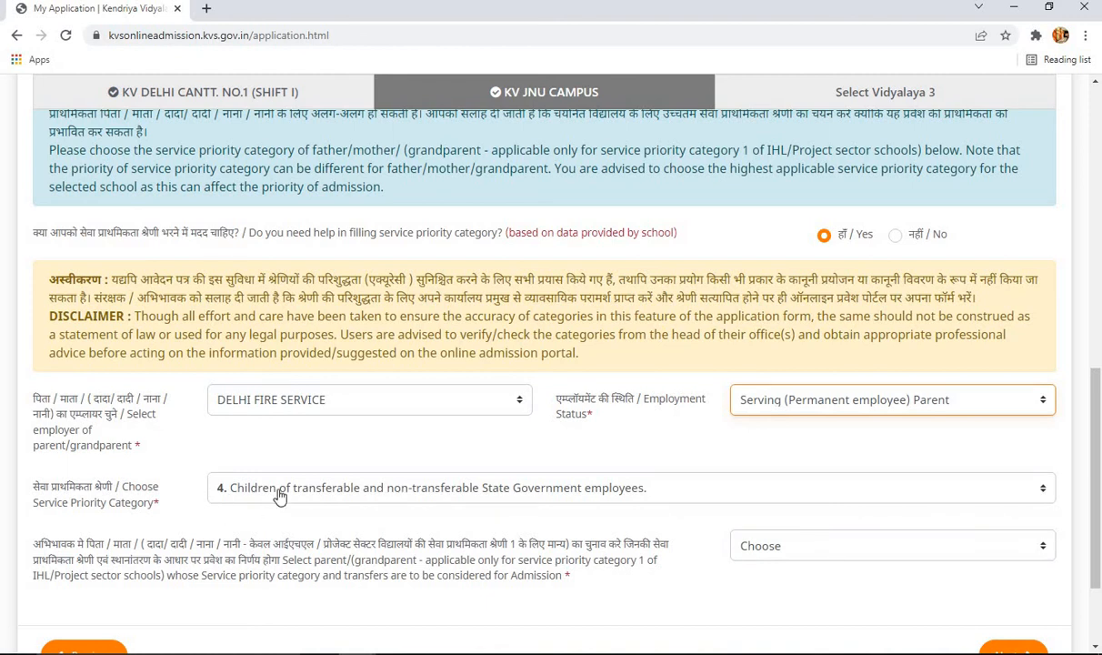
{"action": "scroll", "coordinate": [413, 443], "scroll_direction": "down", "scroll_amount": 1}
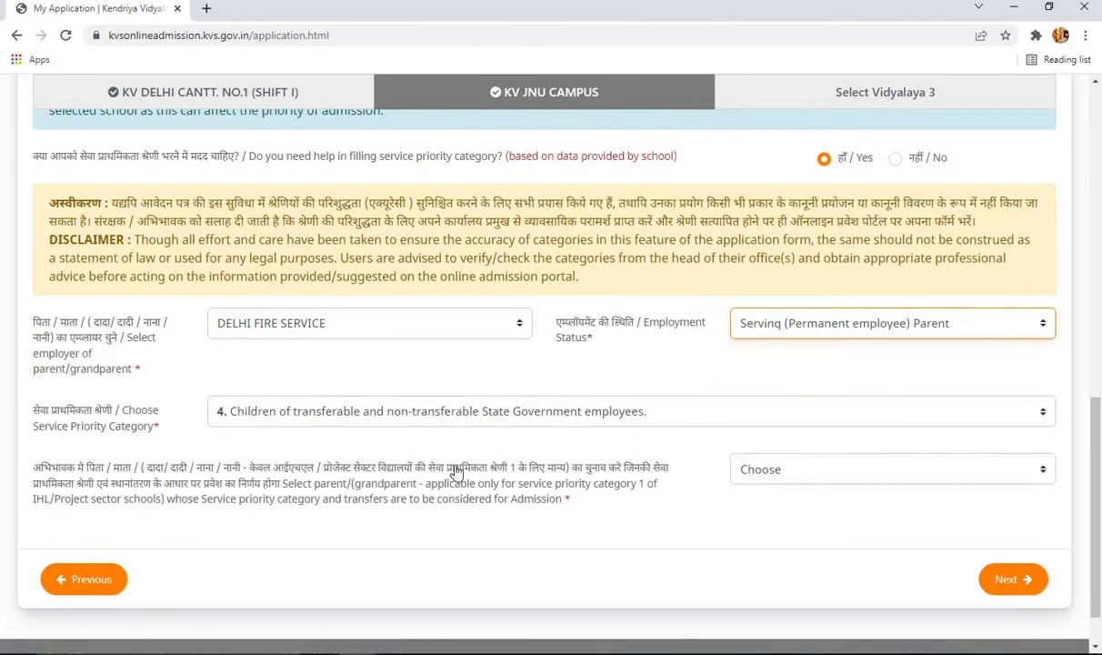
{"action": "left_click", "coordinate": [783, 476]}
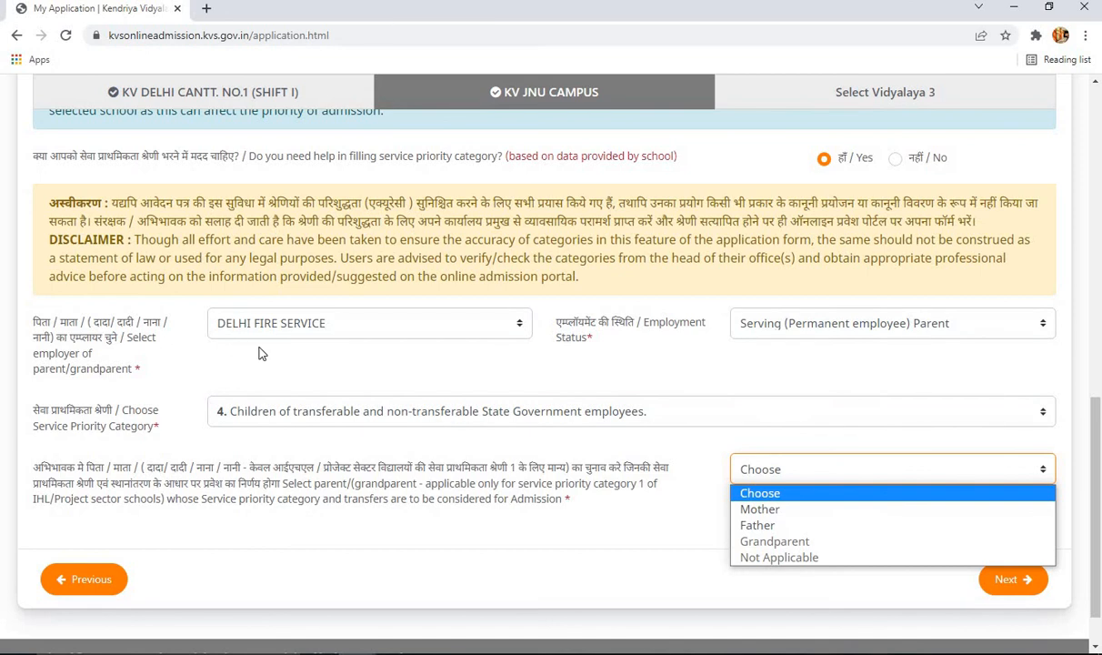
- Pick Father as the service-priority parent and settle the 7-year transfer answer on No / Not Applicable
{"action": "left_click", "coordinate": [804, 527]}
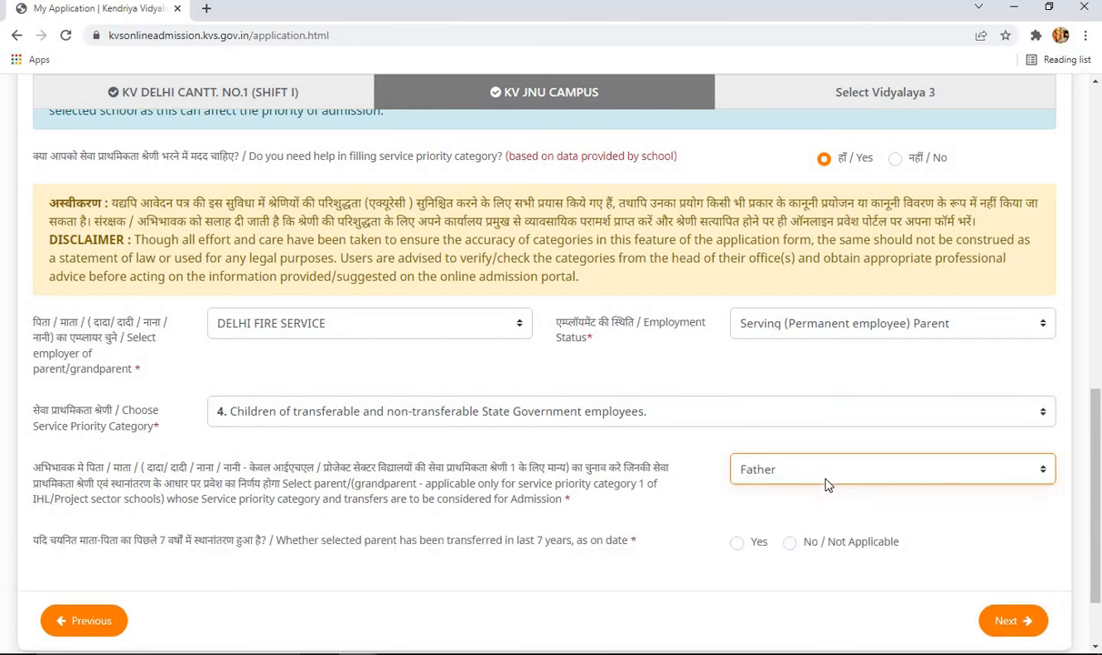
{"action": "left_click", "coordinate": [744, 546]}
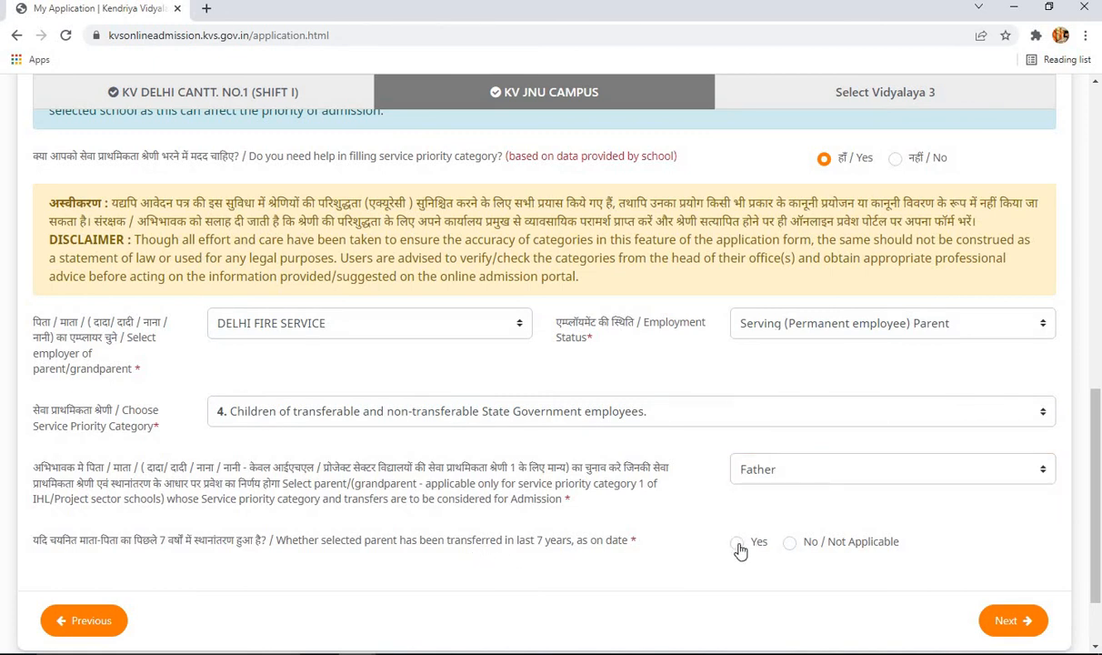
{"action": "left_click", "coordinate": [738, 543]}
{"action": "scroll", "coordinate": [746, 537], "scroll_direction": "down", "scroll_amount": 3}
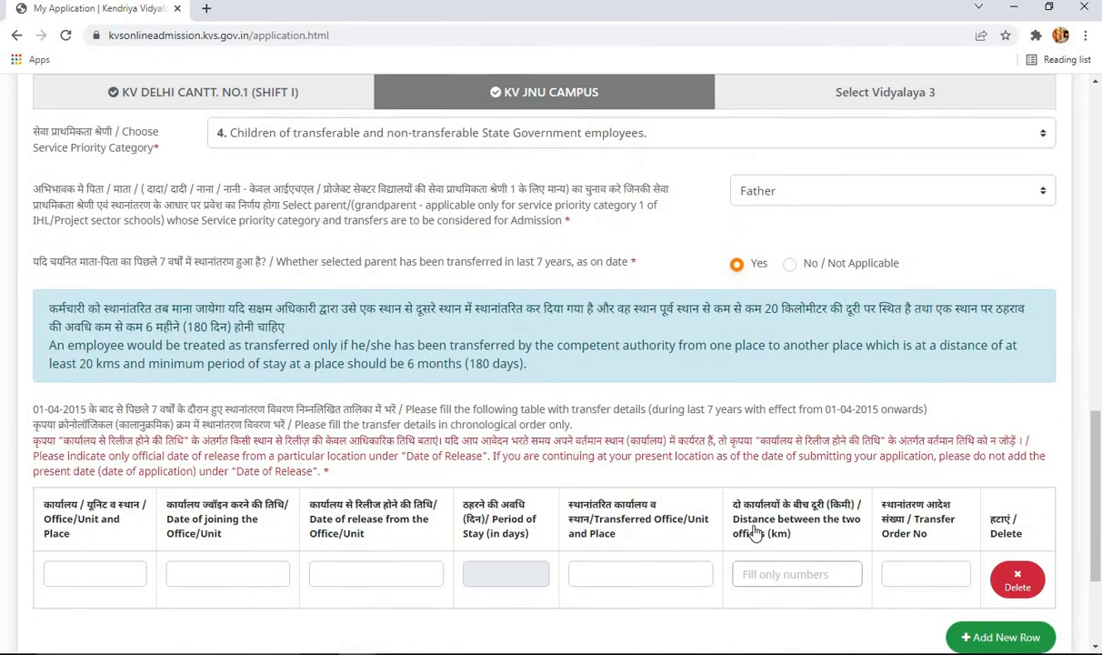
{"action": "scroll", "coordinate": [755, 534], "scroll_direction": "up", "scroll_amount": 1}
{"action": "left_click", "coordinate": [789, 315]}
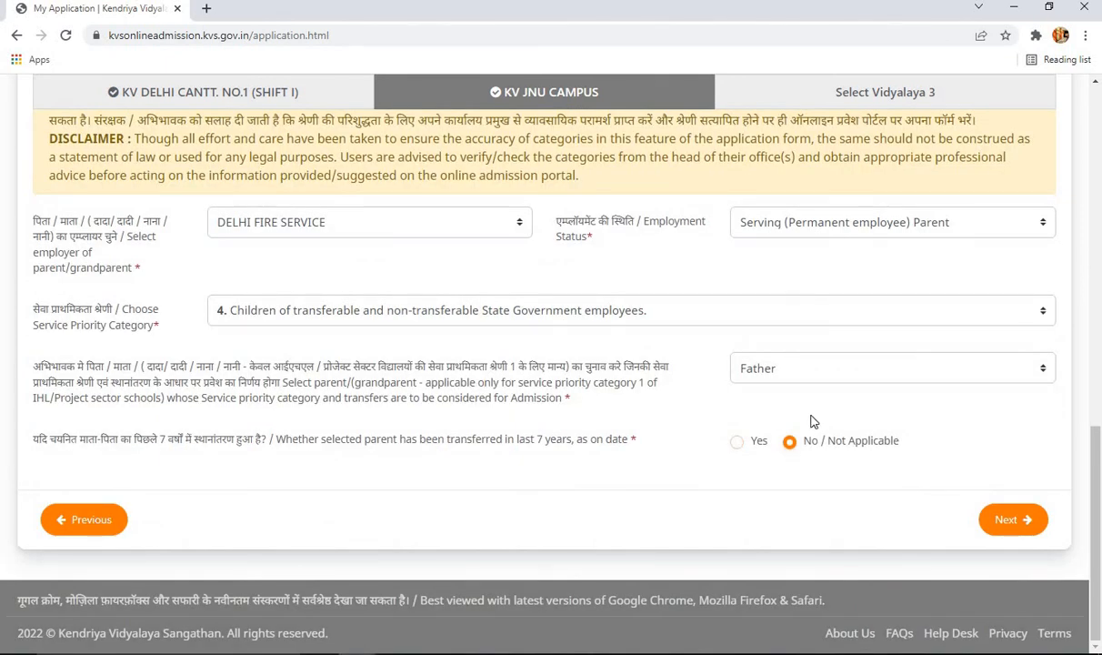
{"action": "scroll", "coordinate": [561, 349], "scroll_direction": "up", "scroll_amount": 4}
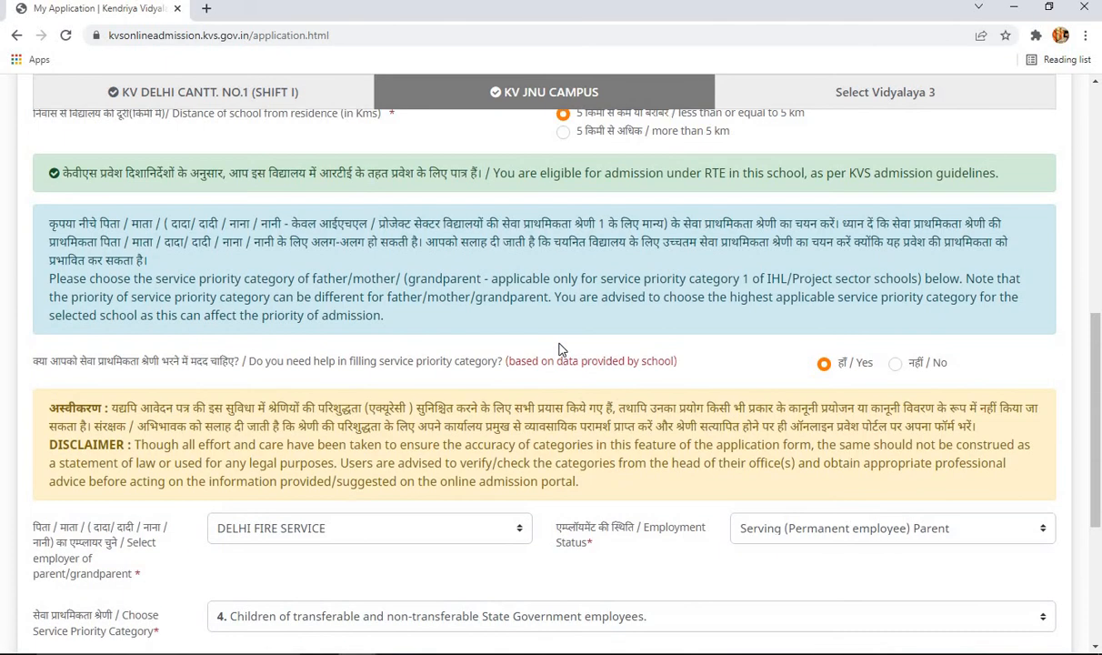
- Change the KV JNU CAMPUS employer to AIIMS with 'Serving (Permanent employee) Parent' status
{"action": "scroll", "coordinate": [561, 349], "scroll_direction": "up", "scroll_amount": 4}
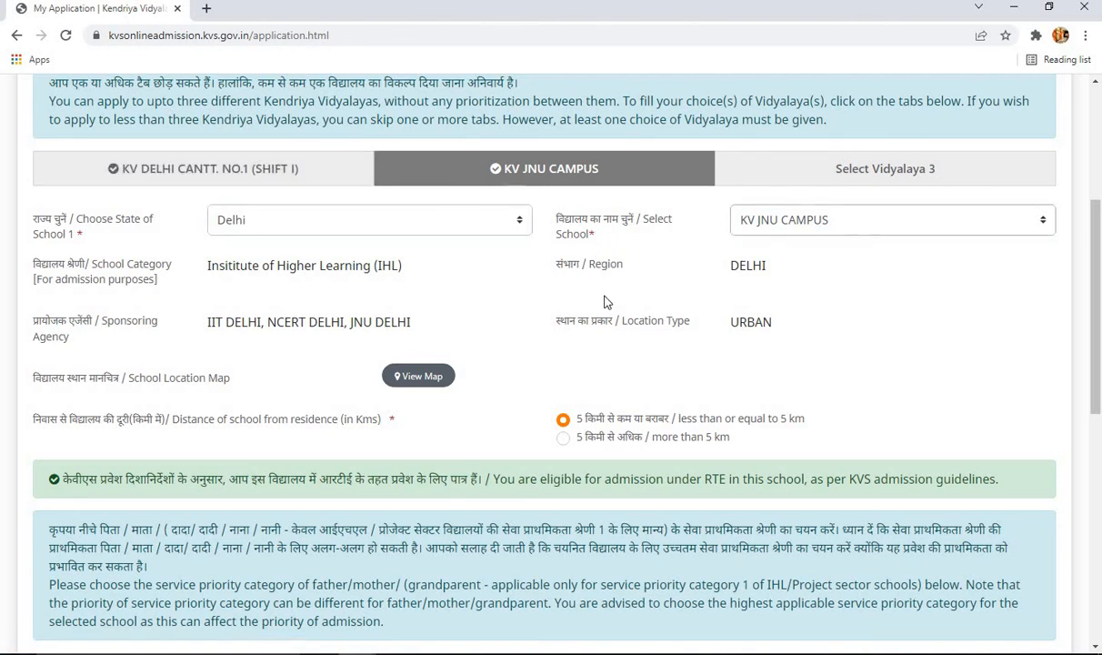
{"action": "scroll", "coordinate": [606, 302], "scroll_direction": "down", "scroll_amount": 6}
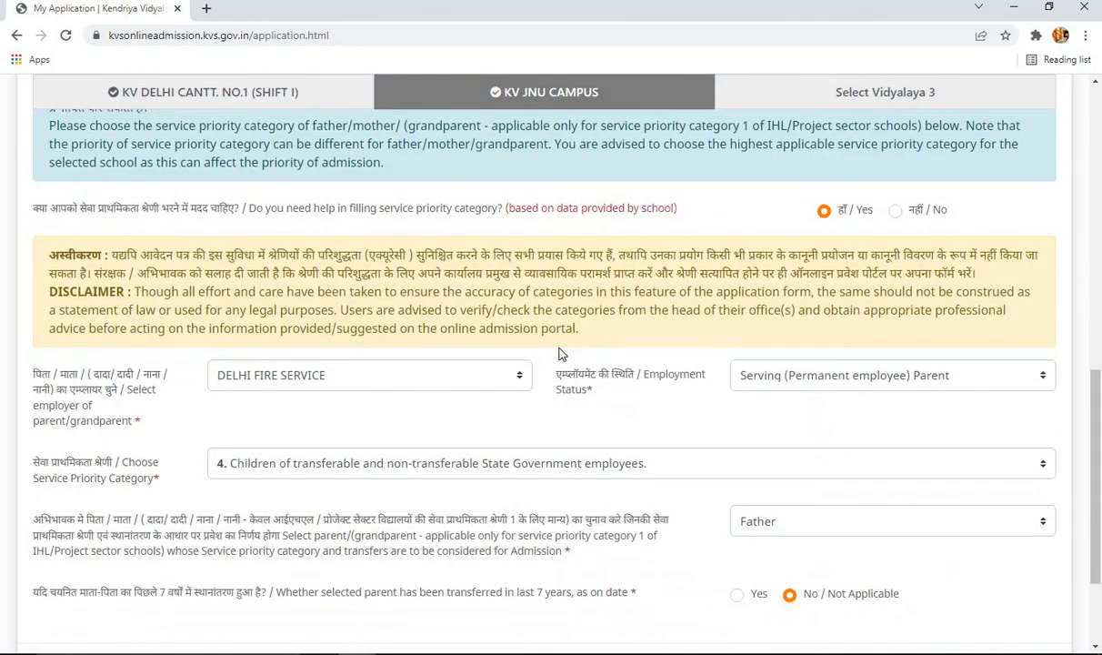
{"action": "left_click", "coordinate": [438, 382]}
{"action": "scroll", "coordinate": [447, 350], "scroll_direction": "up", "scroll_amount": 6}
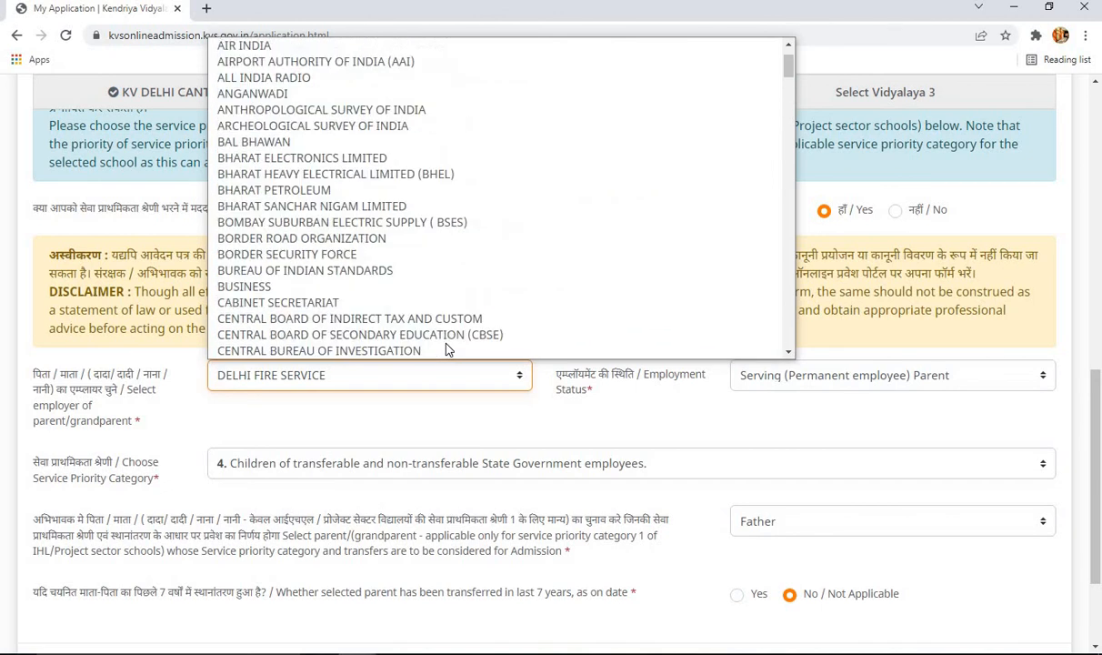
{"action": "scroll", "coordinate": [471, 347], "scroll_direction": "up", "scroll_amount": 1}
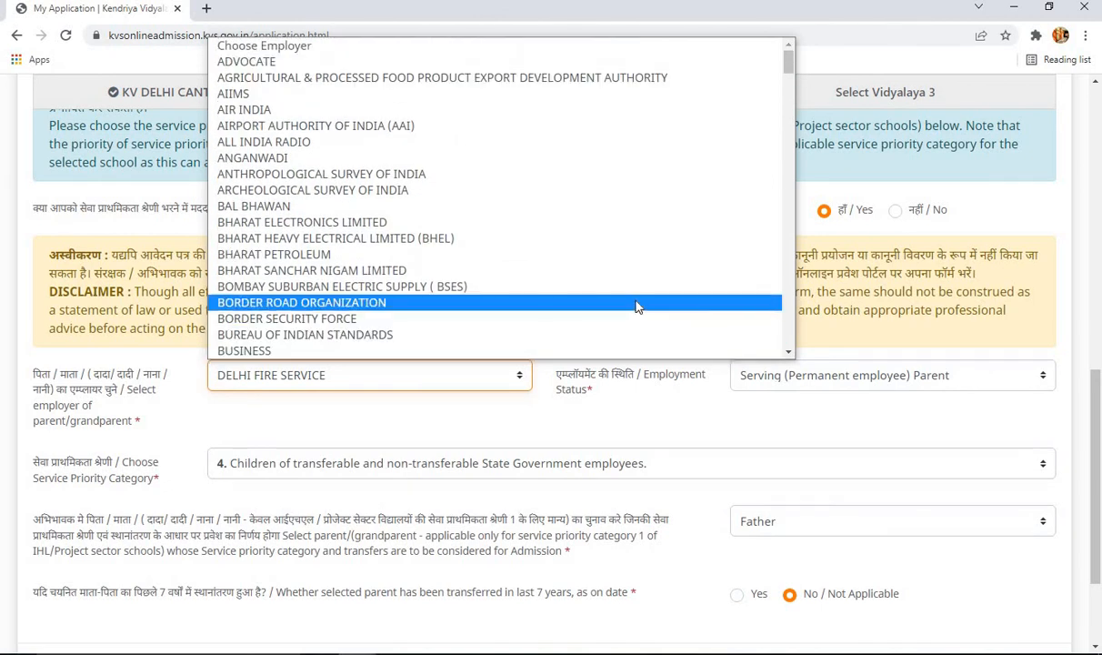
{"action": "left_click", "coordinate": [562, 102]}
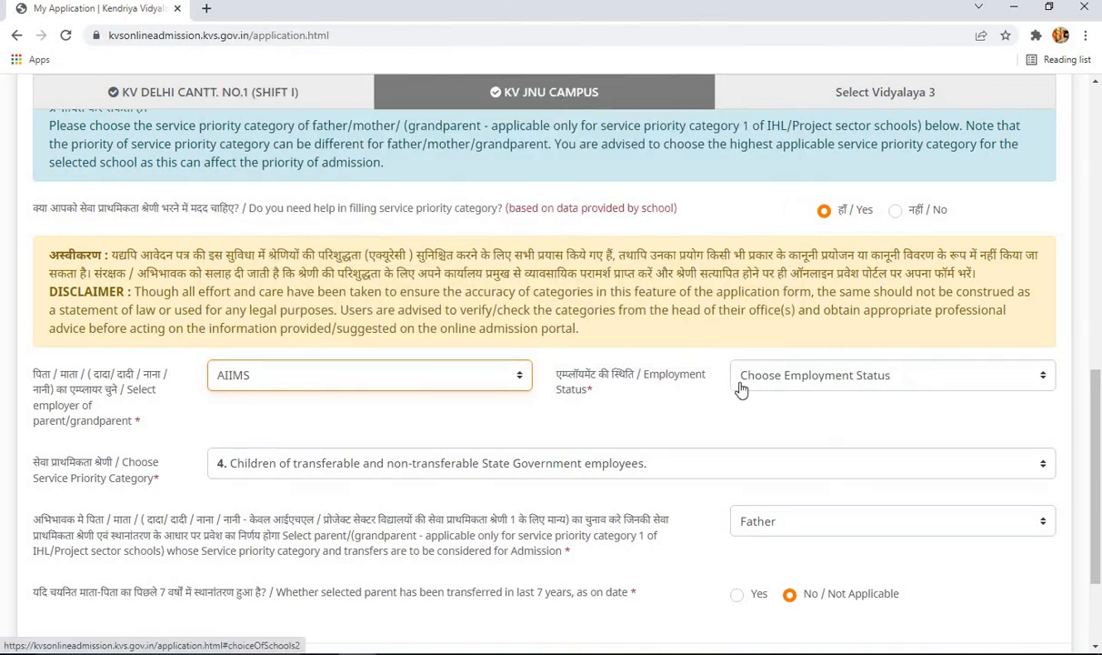
{"action": "left_click", "coordinate": [777, 384]}
{"action": "left_click", "coordinate": [780, 420]}
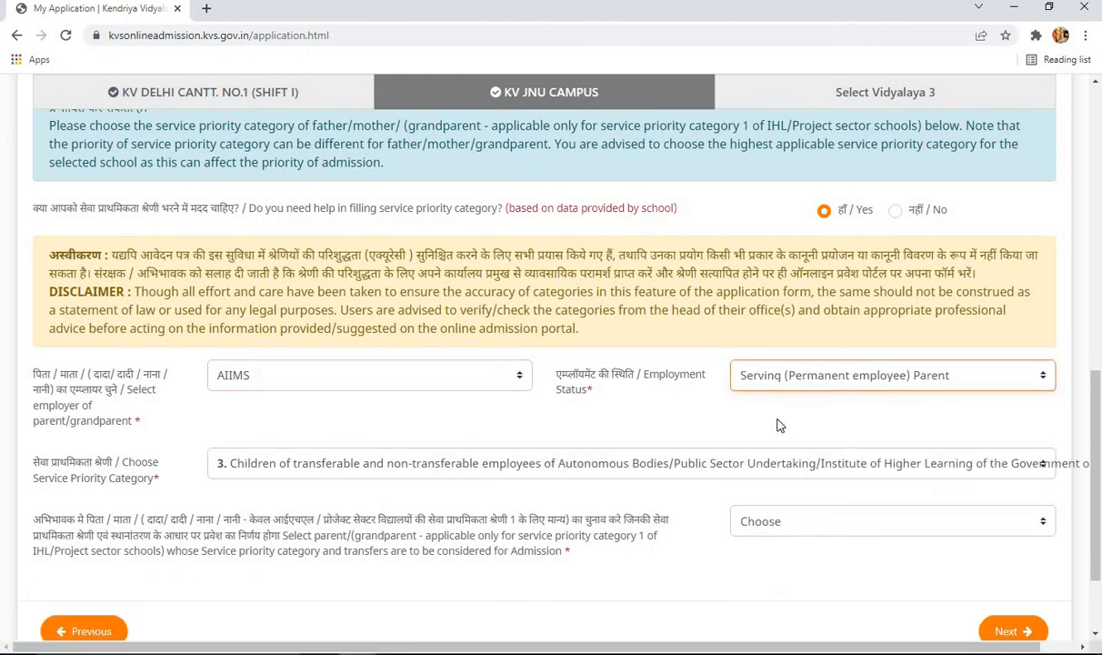
{"action": "left_click", "coordinate": [523, 491]}
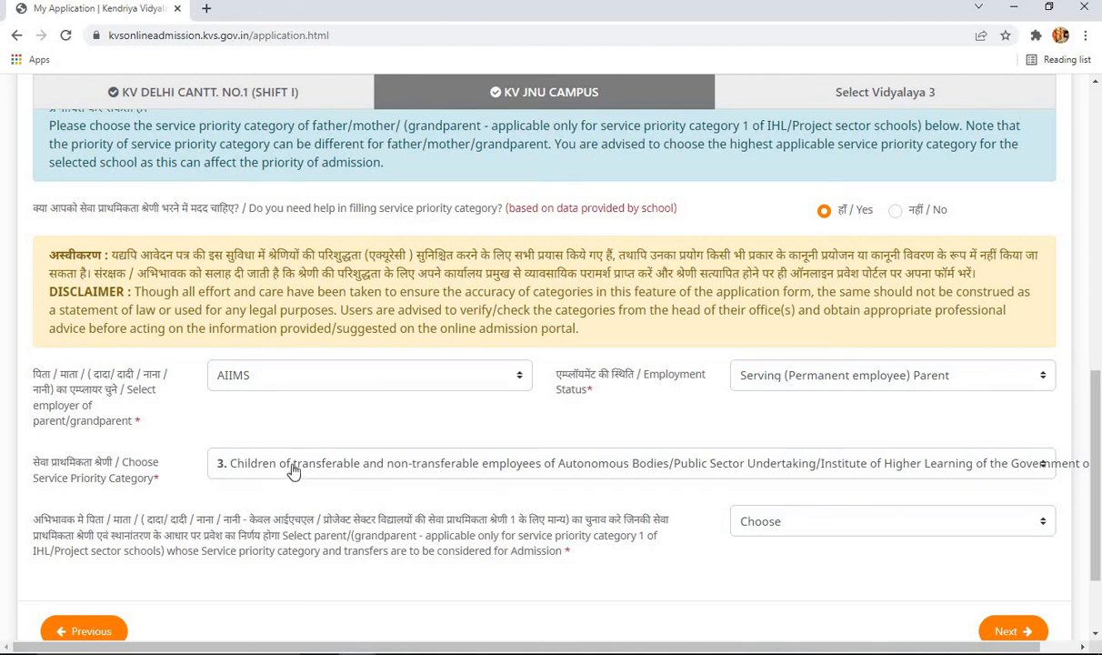
- Reselect Father as priority parent and answer No / Not Applicable to the 7-year transfer question
{"action": "scroll", "coordinate": [484, 509], "scroll_direction": "down", "scroll_amount": 1}
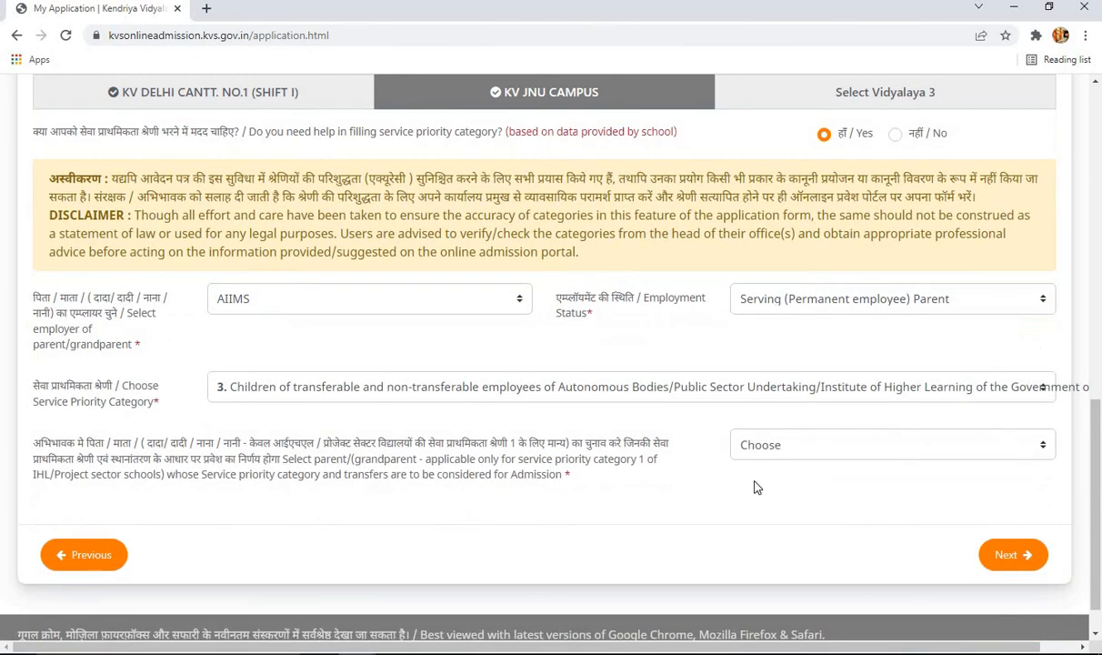
{"action": "left_click", "coordinate": [756, 444]}
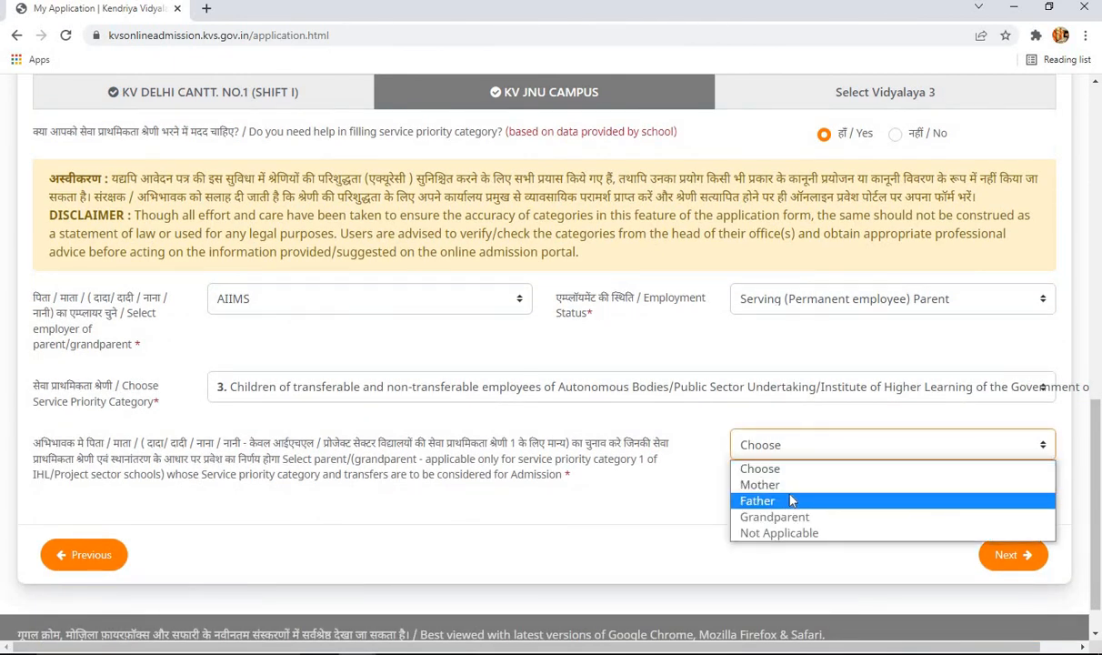
{"action": "left_click", "coordinate": [790, 500]}
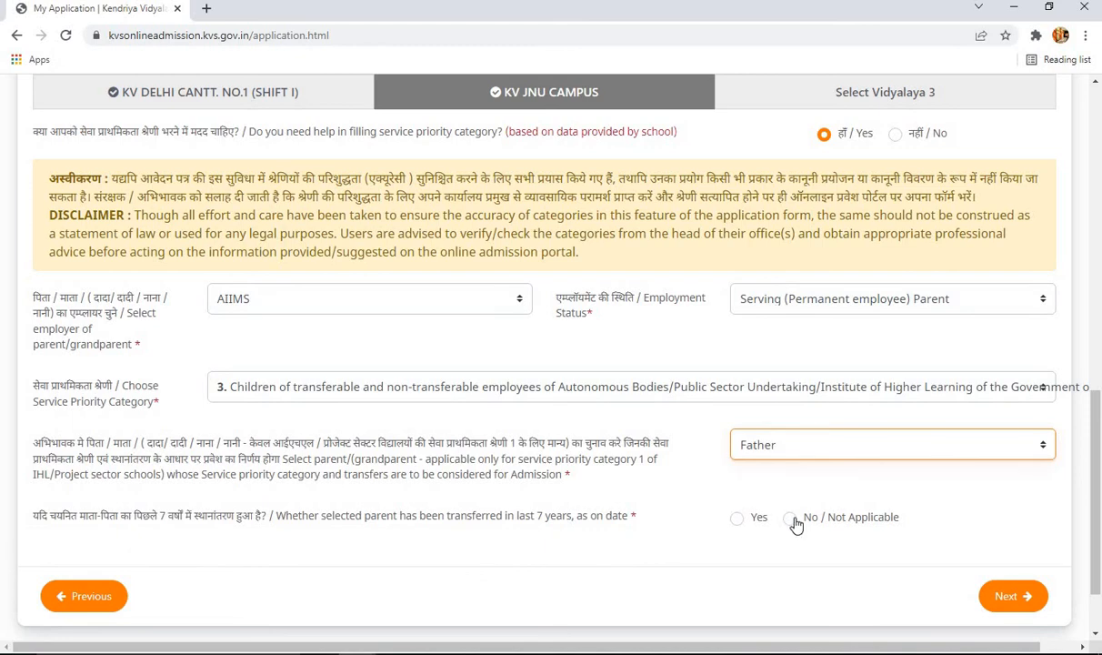
{"action": "left_click", "coordinate": [792, 518]}
{"action": "scroll", "coordinate": [845, 520], "scroll_direction": "up", "scroll_amount": 3}
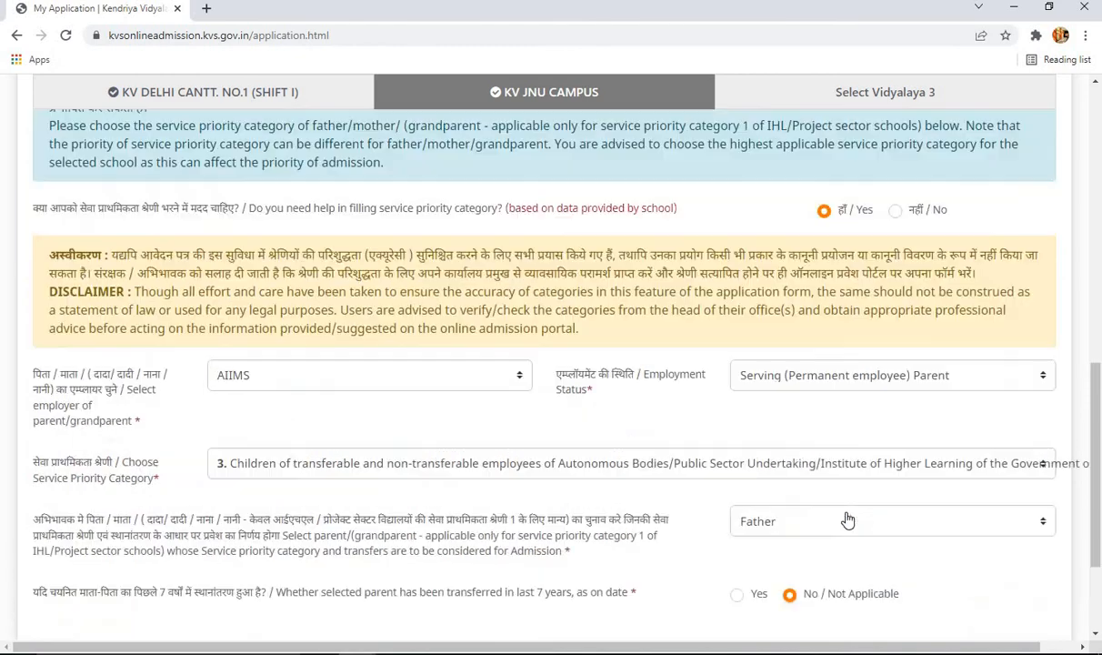
{"action": "scroll", "coordinate": [423, 561], "scroll_direction": "down", "scroll_amount": 4}
{"action": "scroll", "coordinate": [293, 248], "scroll_direction": "up", "scroll_amount": 4}
{"action": "scroll", "coordinate": [294, 248], "scroll_direction": "up", "scroll_amount": 3}
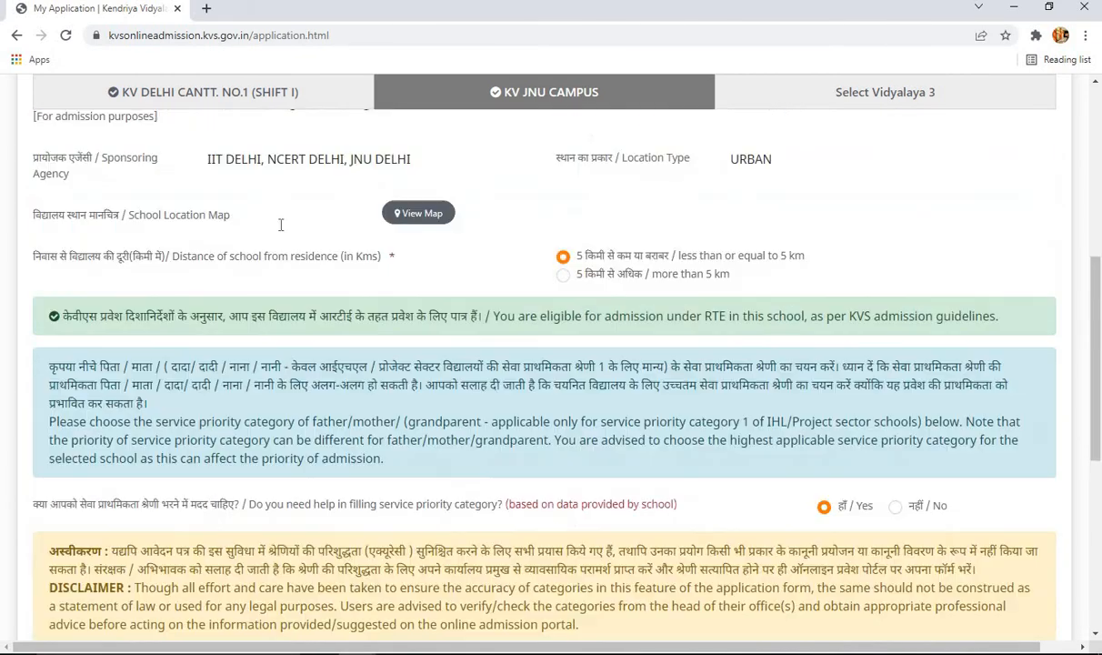
- On KV DELHI CANTT. NO.1 (SHIFT I), set employer AIIMS with 'Serving (Permanent employee) Parent' status
{"action": "left_click", "coordinate": [271, 168]}
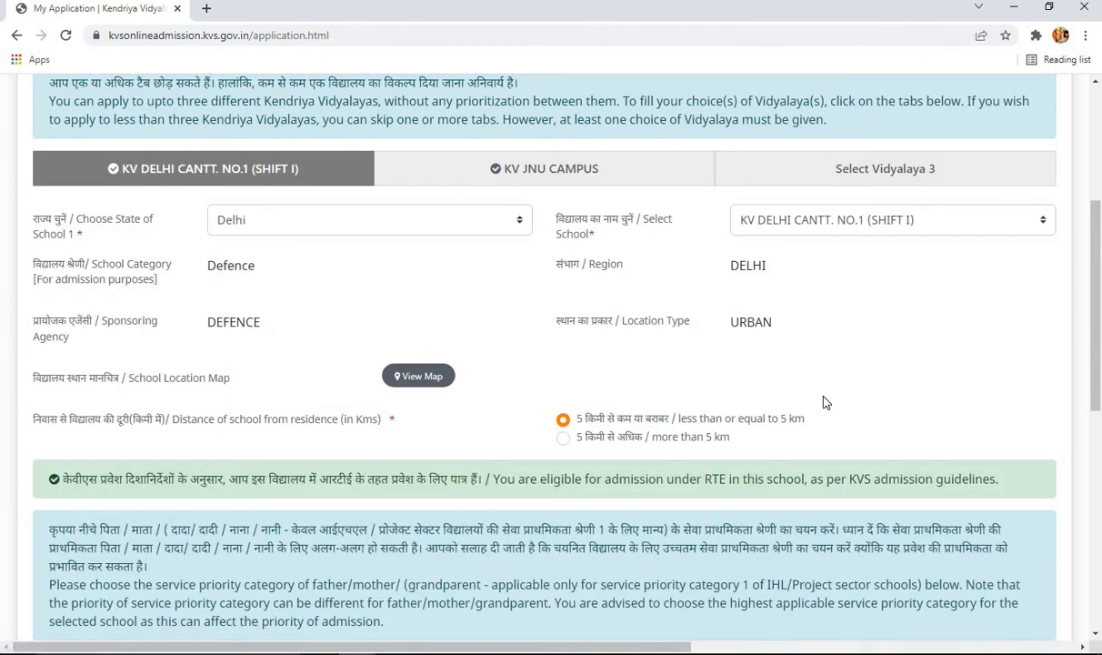
{"action": "scroll", "coordinate": [818, 402], "scroll_direction": "down", "scroll_amount": 3}
{"action": "scroll", "coordinate": [717, 405], "scroll_direction": "down", "scroll_amount": 2}
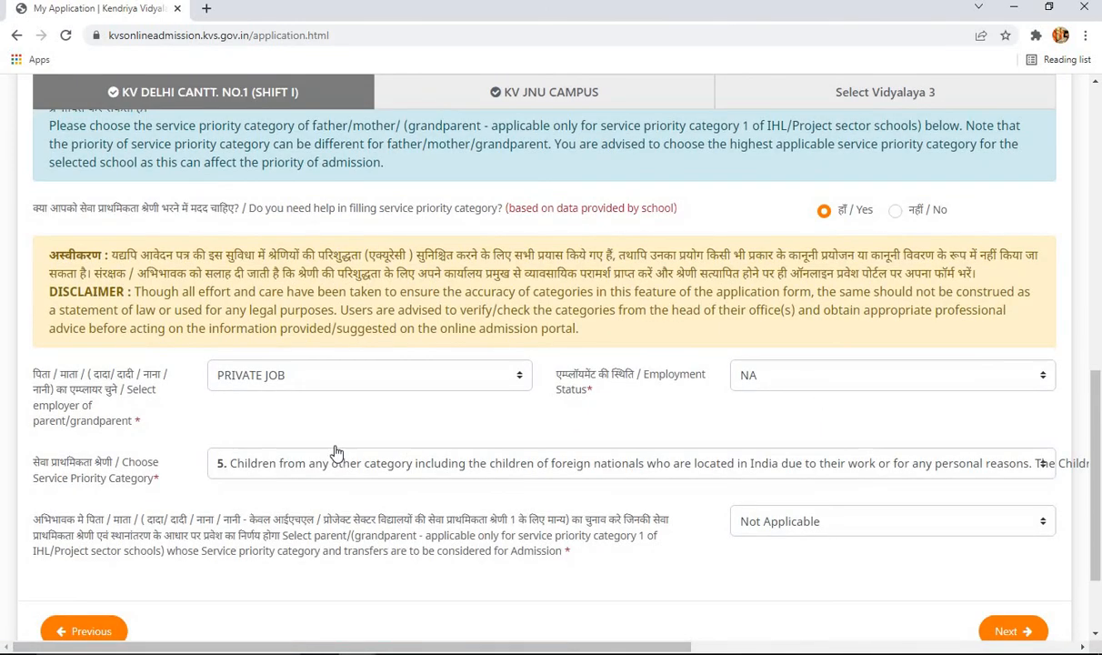
{"action": "left_click", "coordinate": [293, 382]}
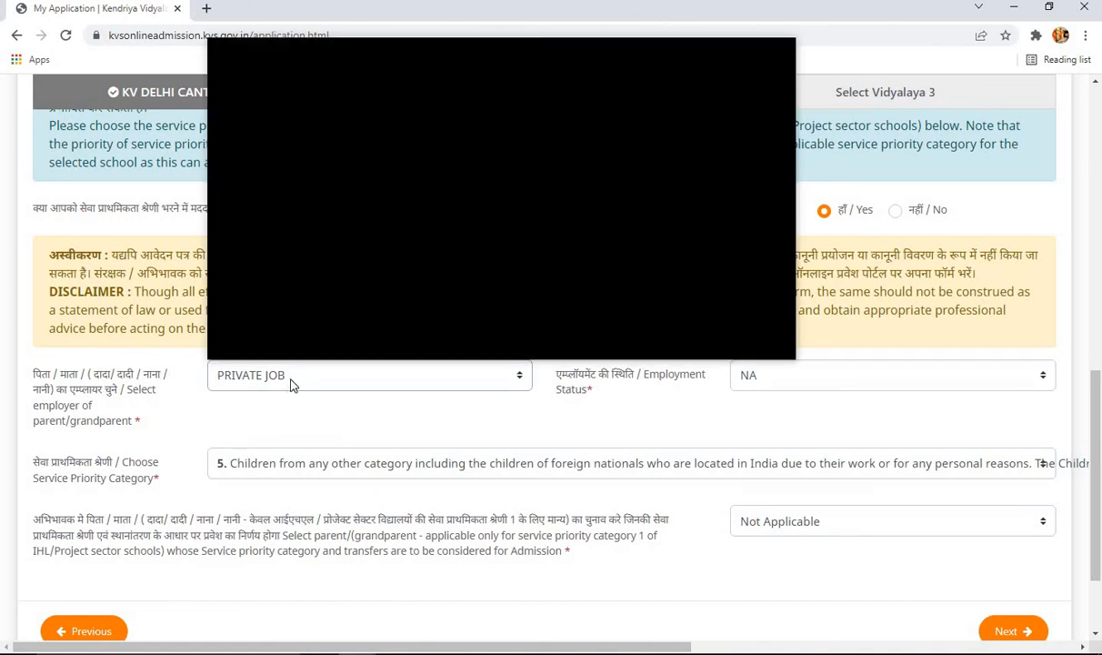
{"action": "scroll", "coordinate": [327, 238], "scroll_direction": "up", "scroll_amount": 15}
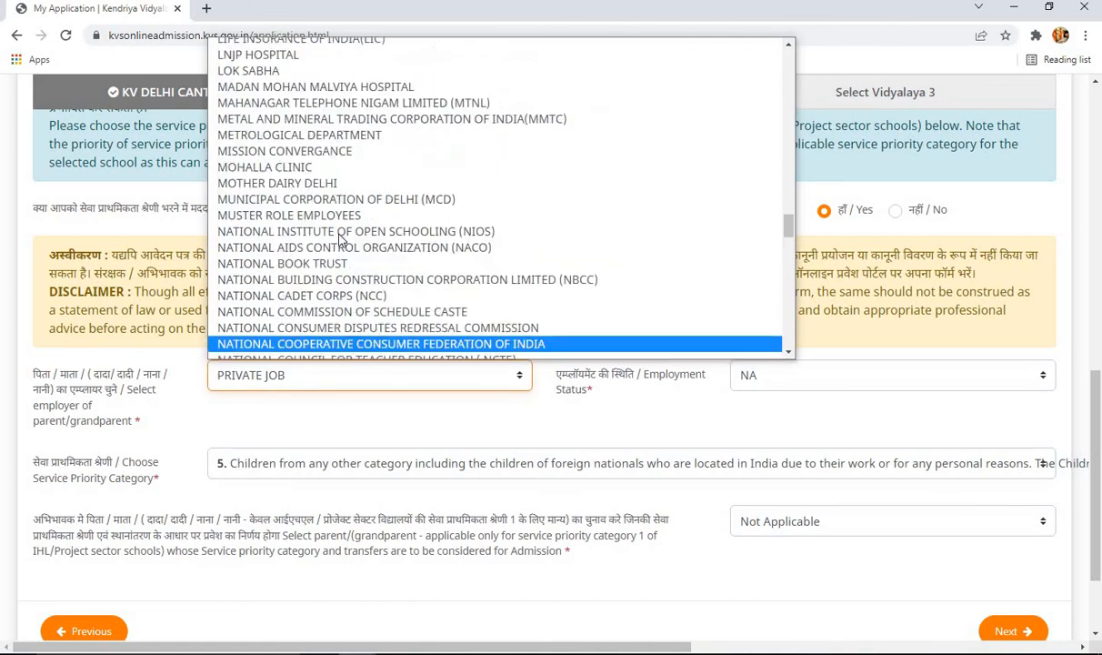
{"action": "scroll", "coordinate": [338, 238], "scroll_direction": "up", "scroll_amount": 10}
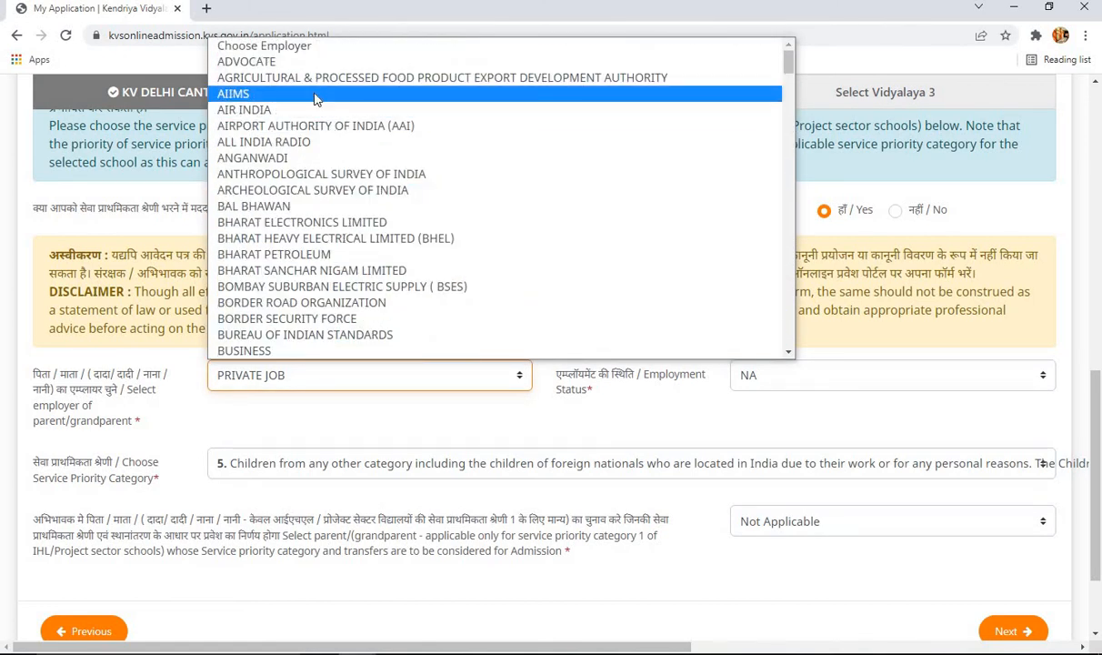
{"action": "left_click", "coordinate": [317, 96]}
{"action": "left_click", "coordinate": [763, 376]}
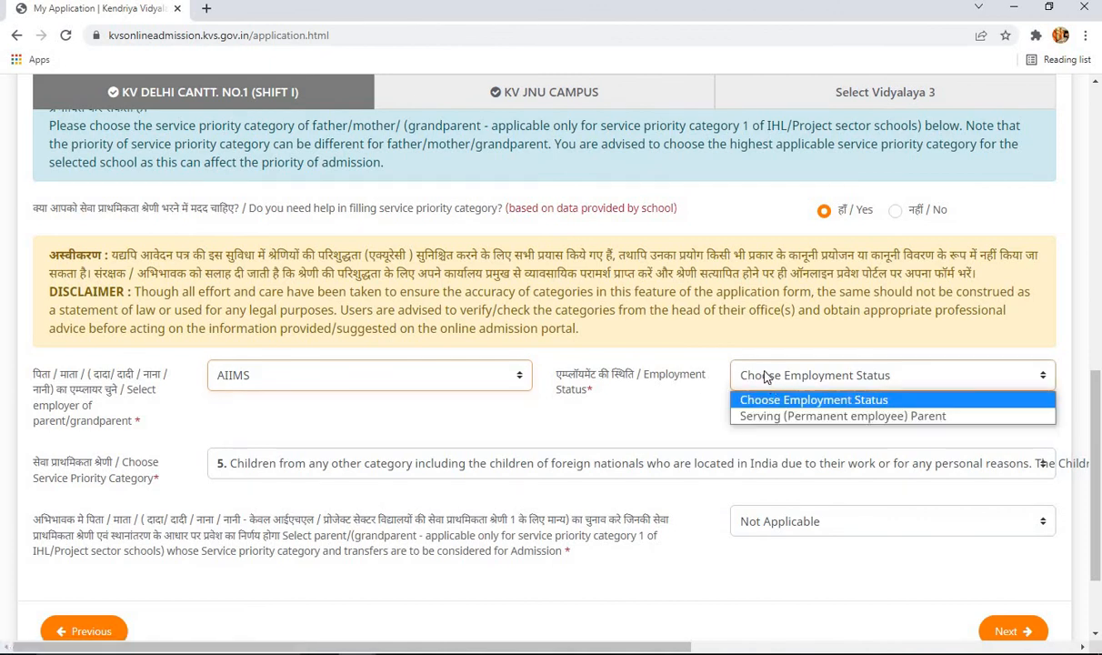
{"action": "left_click", "coordinate": [777, 418]}
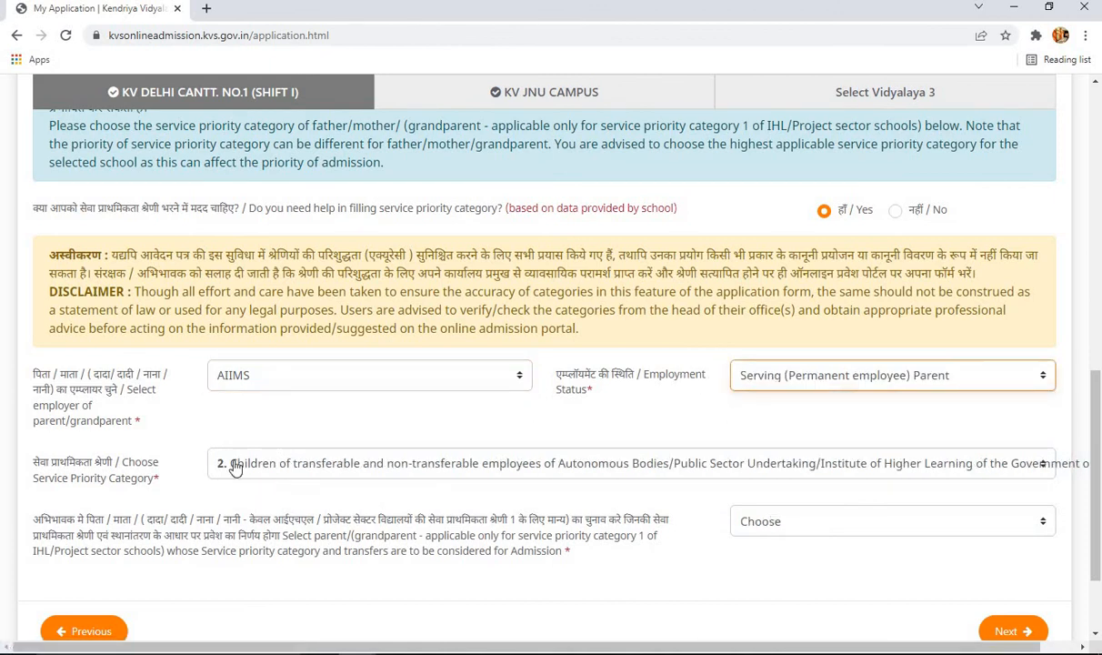
- Make Father the priority parent and answer No / Not Applicable to the recent-transfer question
{"action": "scroll", "coordinate": [406, 476], "scroll_direction": "up", "scroll_amount": 3}
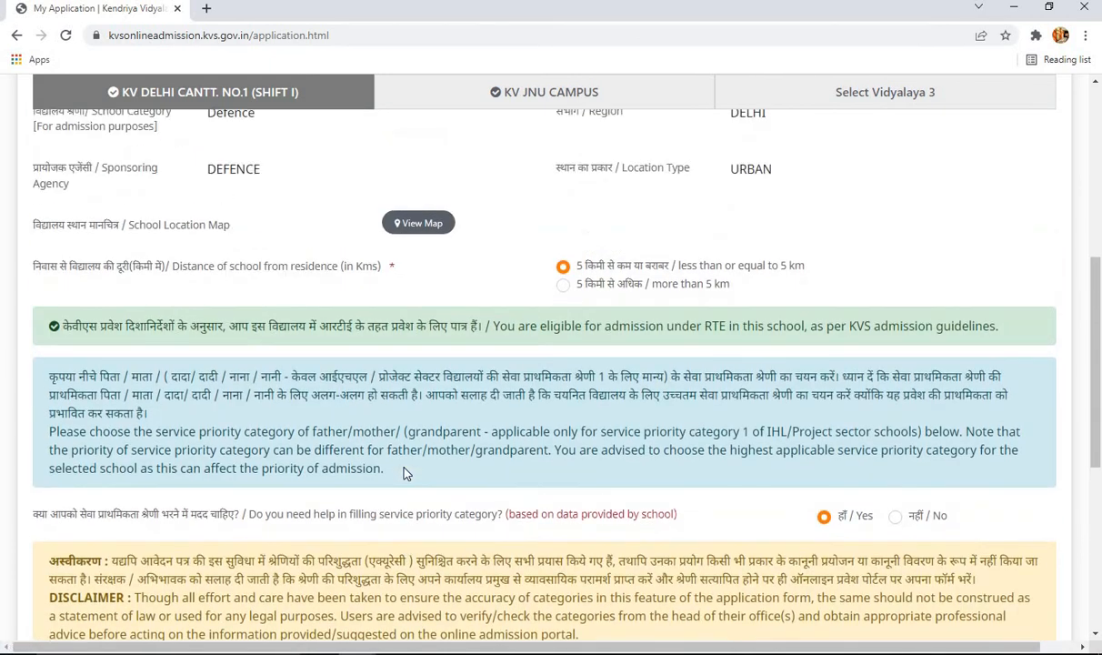
{"action": "scroll", "coordinate": [400, 449], "scroll_direction": "up", "scroll_amount": 3}
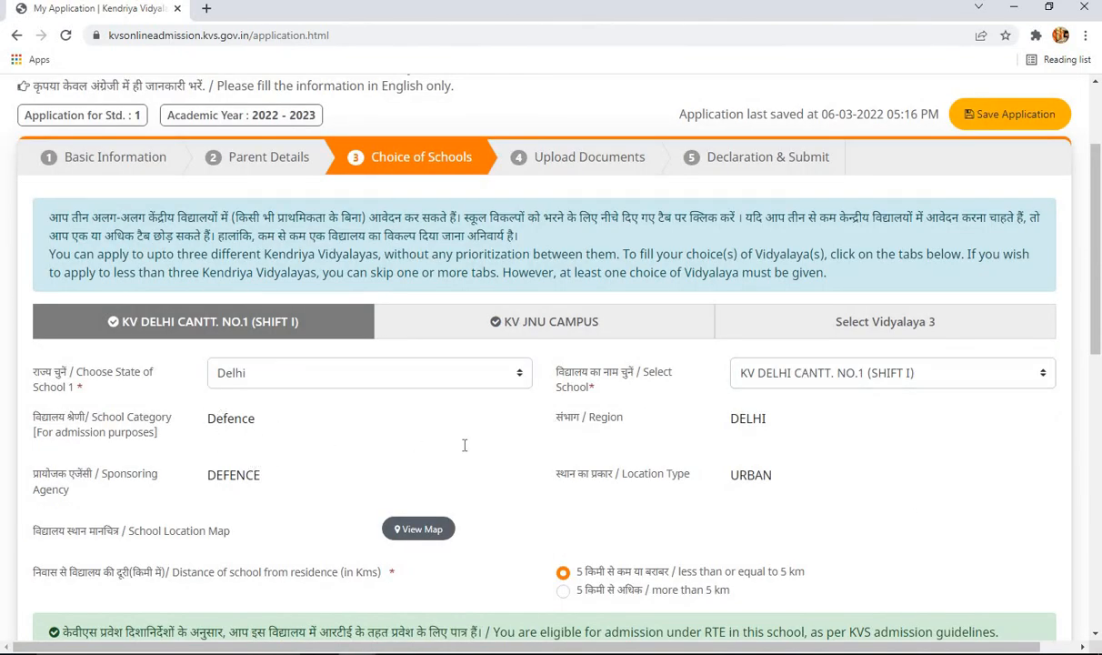
{"action": "scroll", "coordinate": [437, 421], "scroll_direction": "down", "scroll_amount": 10}
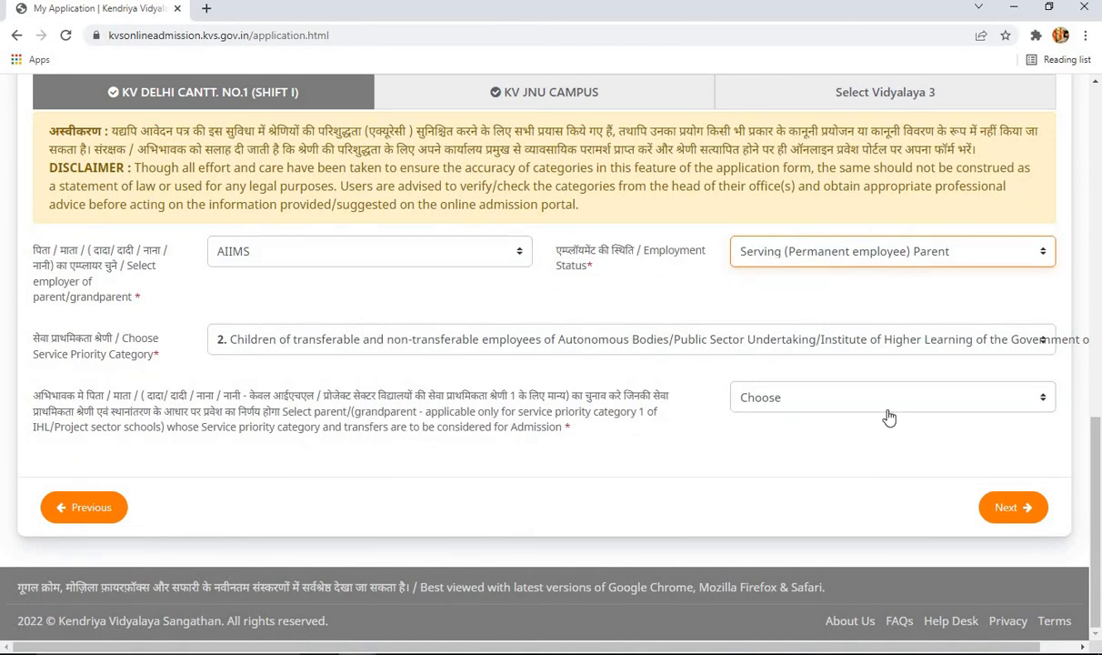
{"action": "left_click", "coordinate": [841, 397]}
{"action": "left_click", "coordinate": [823, 453]}
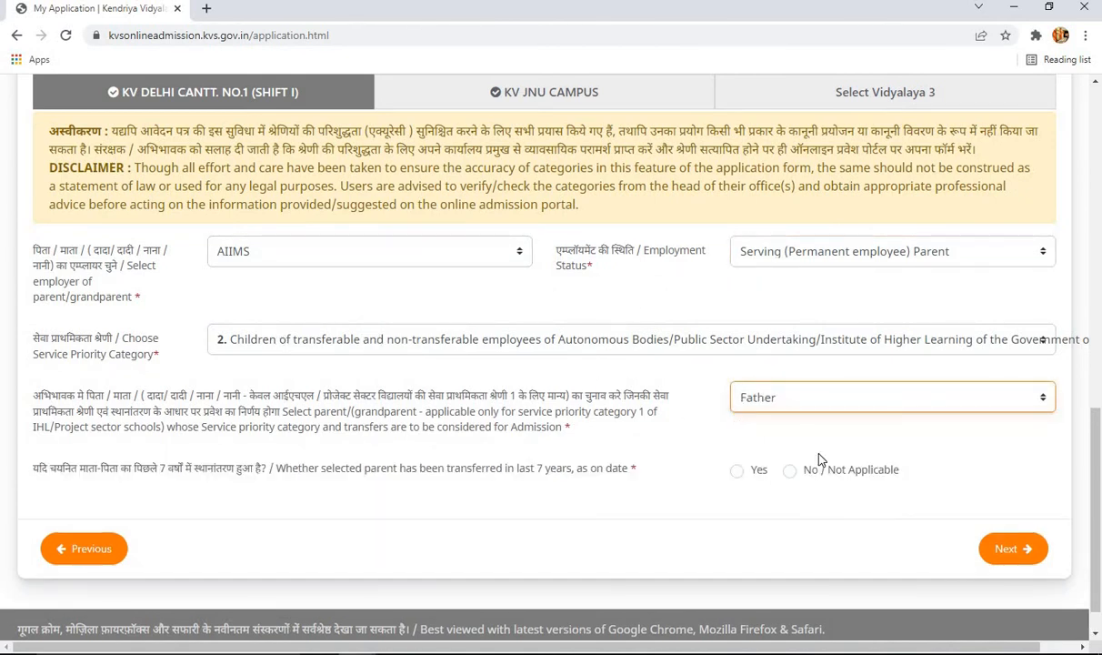
{"action": "left_click", "coordinate": [788, 473]}
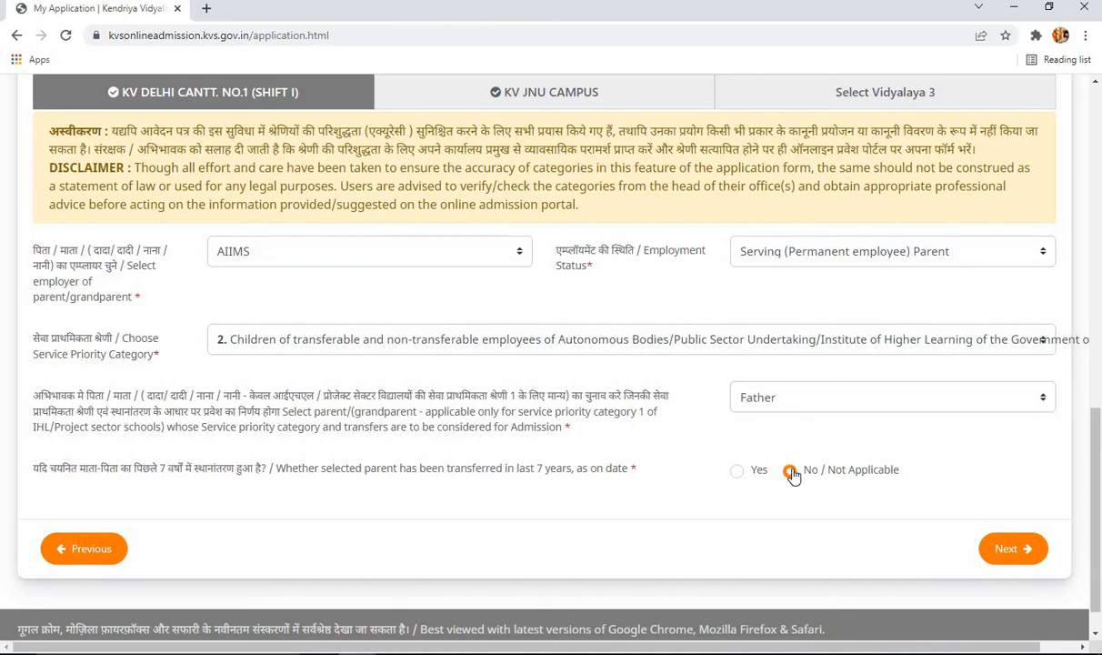
{"action": "scroll", "coordinate": [848, 503], "scroll_direction": "up", "scroll_amount": 10}
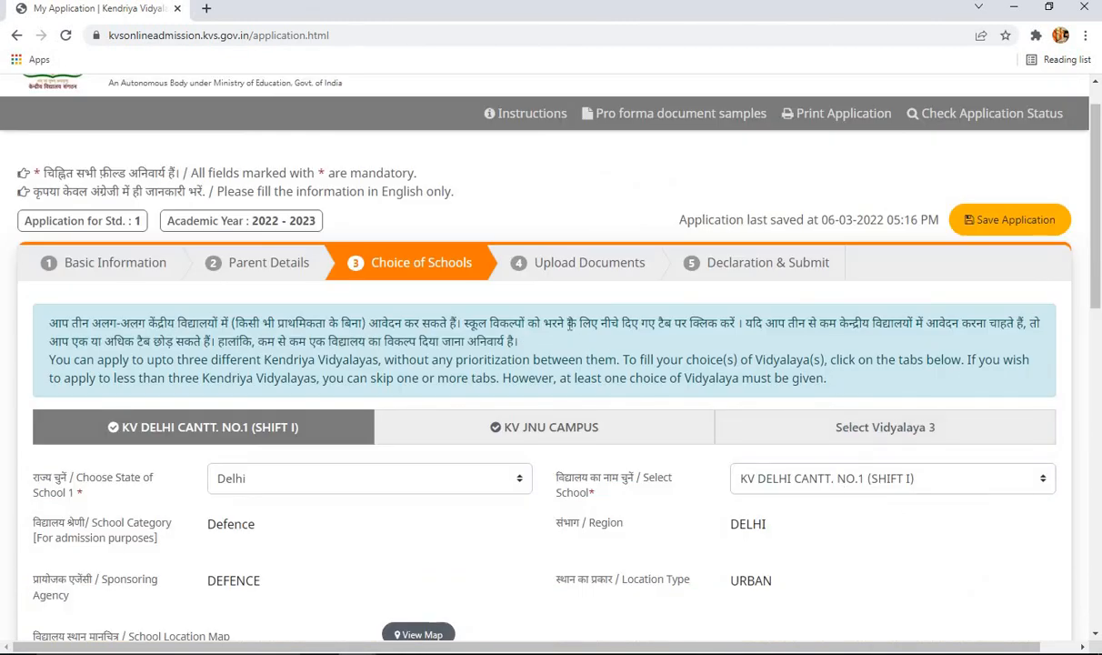
- Review KV JNU CAMPUS details: AIIMS employer, category 3, Father, no recent transfer
{"action": "left_click", "coordinate": [551, 430]}
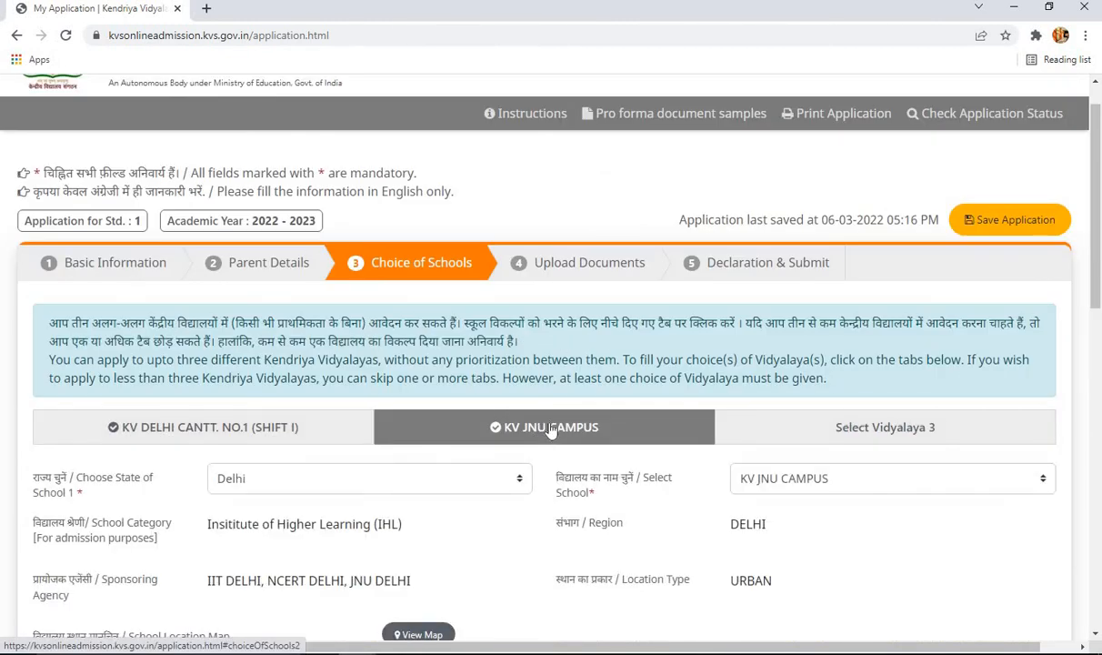
{"action": "scroll", "coordinate": [634, 347], "scroll_direction": "down", "scroll_amount": 3}
{"action": "scroll", "coordinate": [773, 367], "scroll_direction": "down", "scroll_amount": 4}
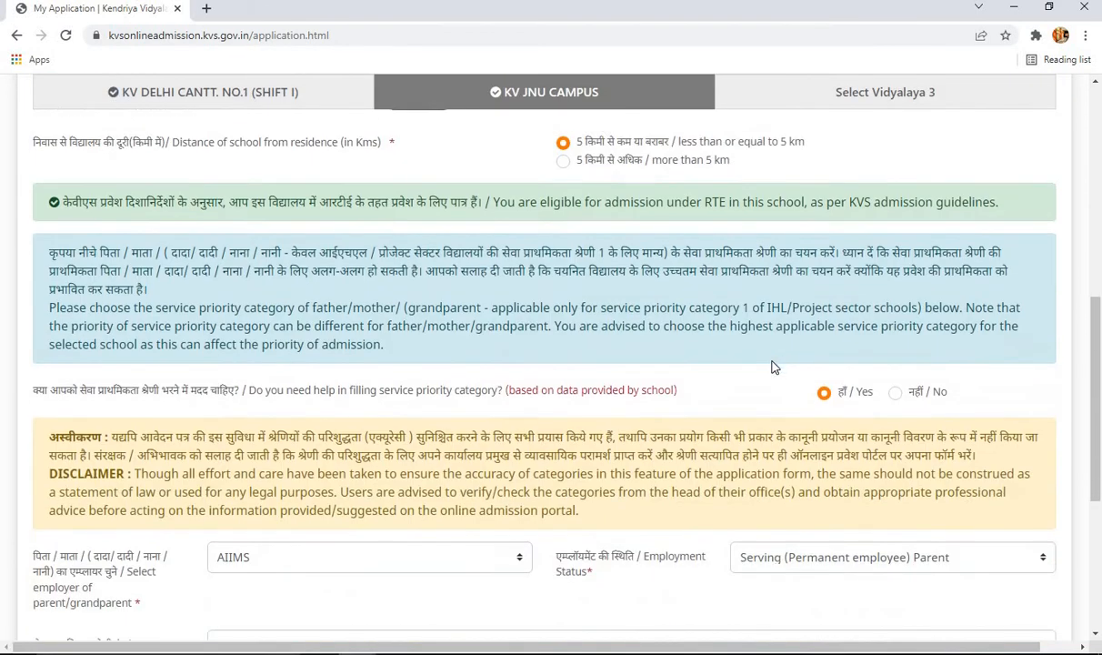
{"action": "scroll", "coordinate": [774, 367], "scroll_direction": "down", "scroll_amount": 3}
{"action": "scroll", "coordinate": [438, 428], "scroll_direction": "down", "scroll_amount": 3}
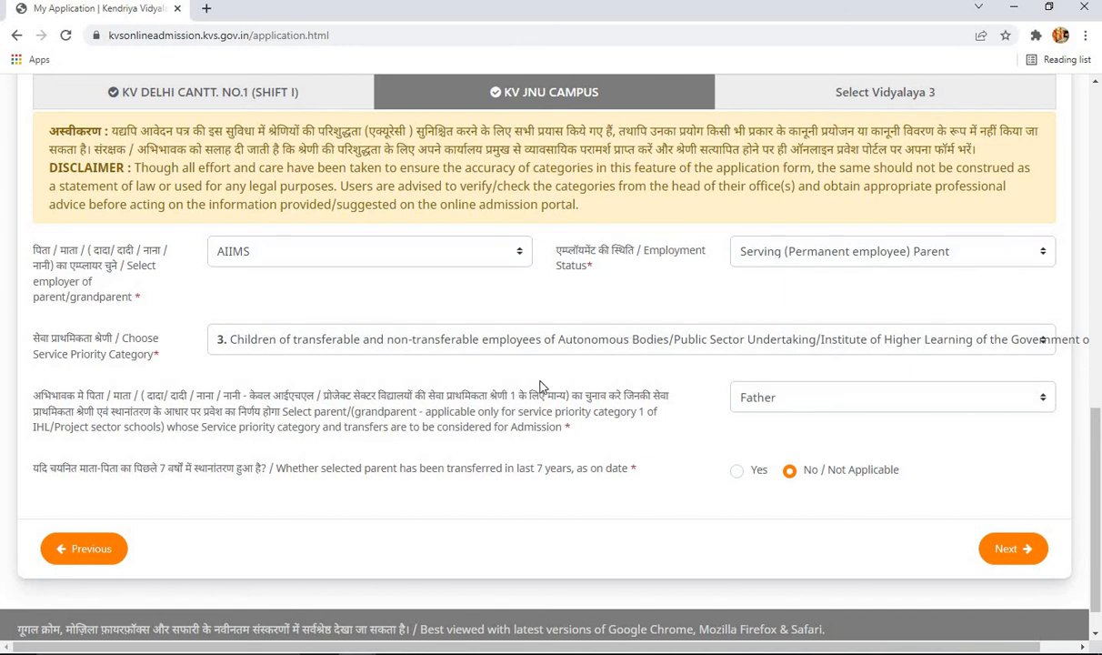
{"action": "scroll", "coordinate": [539, 387], "scroll_direction": "up", "scroll_amount": 5}
{"action": "scroll", "coordinate": [540, 387], "scroll_direction": "up", "scroll_amount": 2}
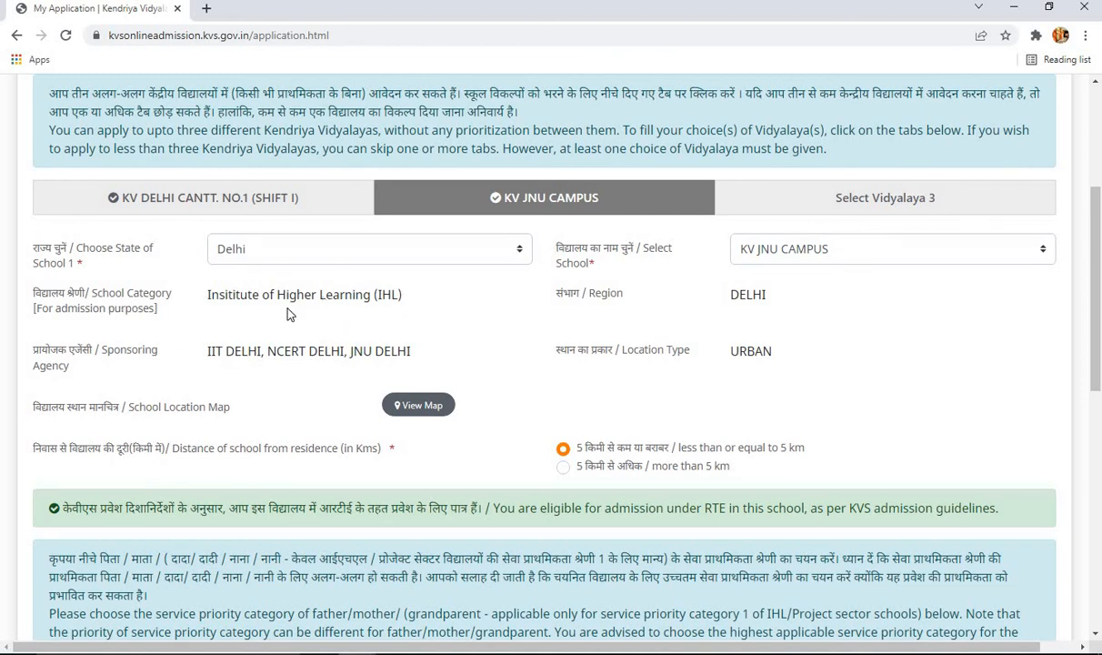
{"action": "scroll", "coordinate": [509, 300], "scroll_direction": "down", "scroll_amount": 7}
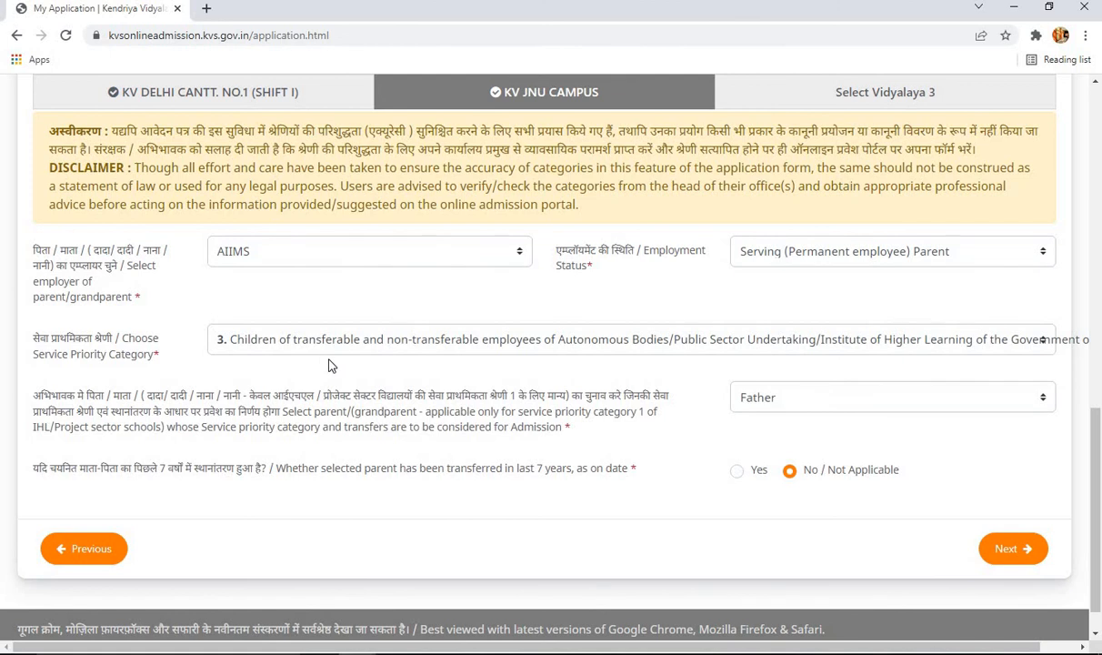
{"action": "scroll", "coordinate": [332, 364], "scroll_direction": "up", "scroll_amount": 7}
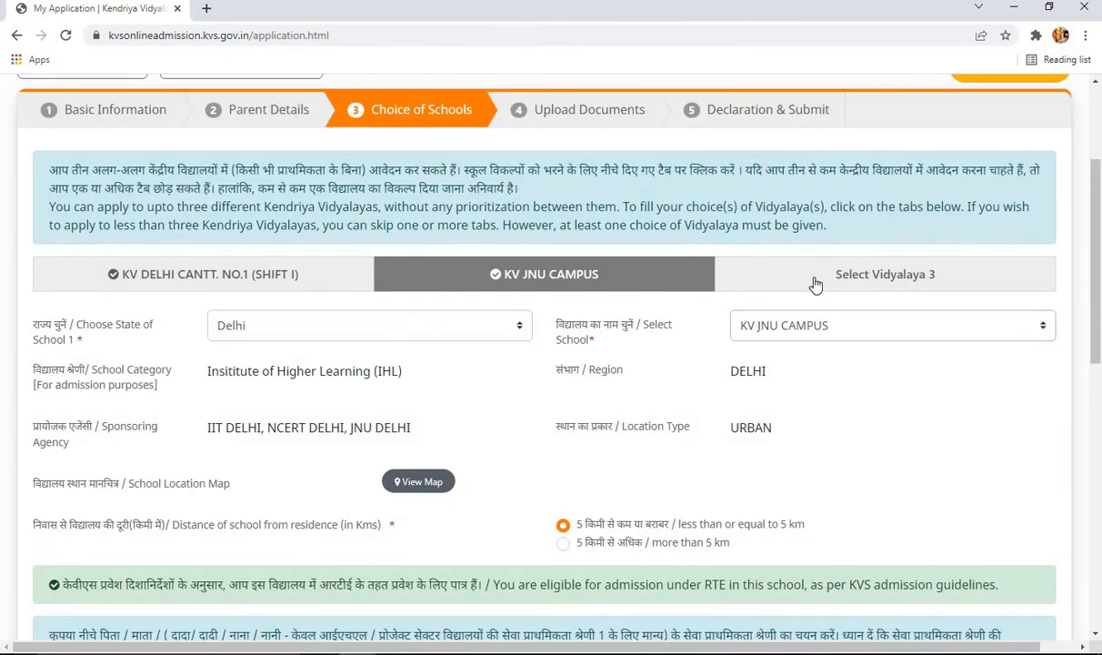
- Choose Delhi and KV DWARKA SPG as the third school choice
{"action": "left_click", "coordinate": [838, 287]}
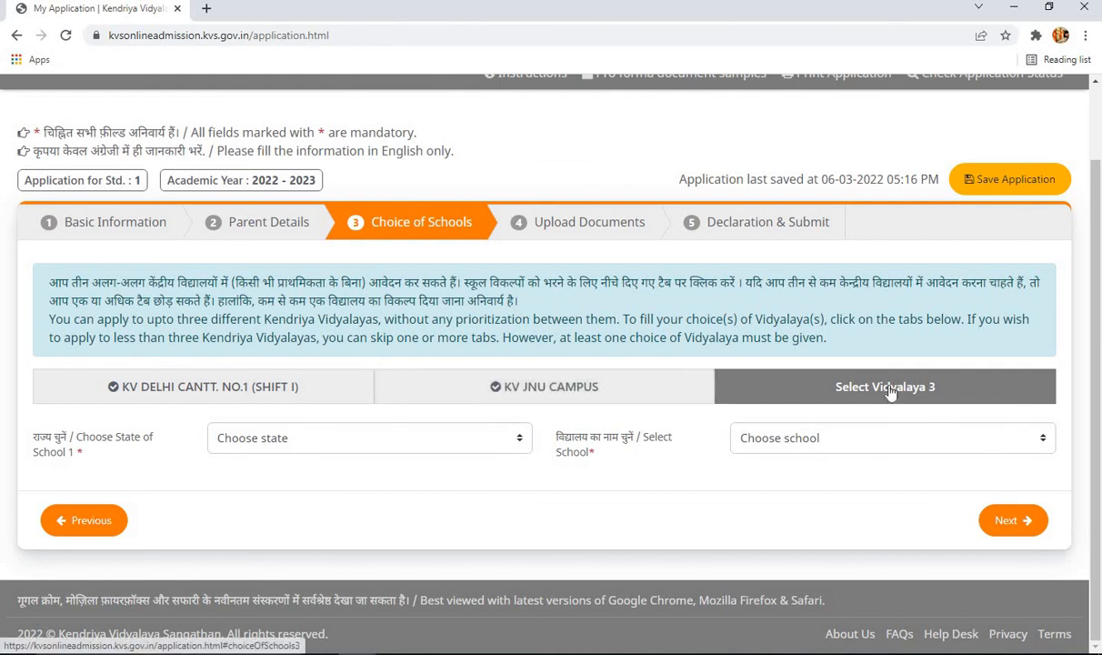
{"action": "left_click", "coordinate": [443, 444]}
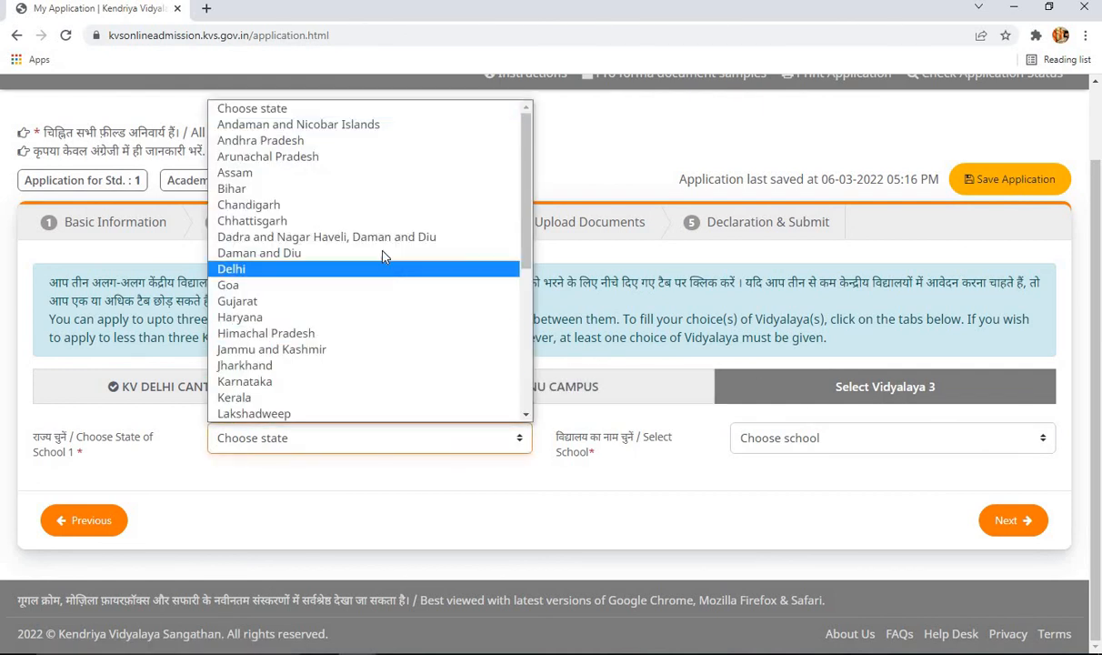
{"action": "left_click", "coordinate": [363, 274]}
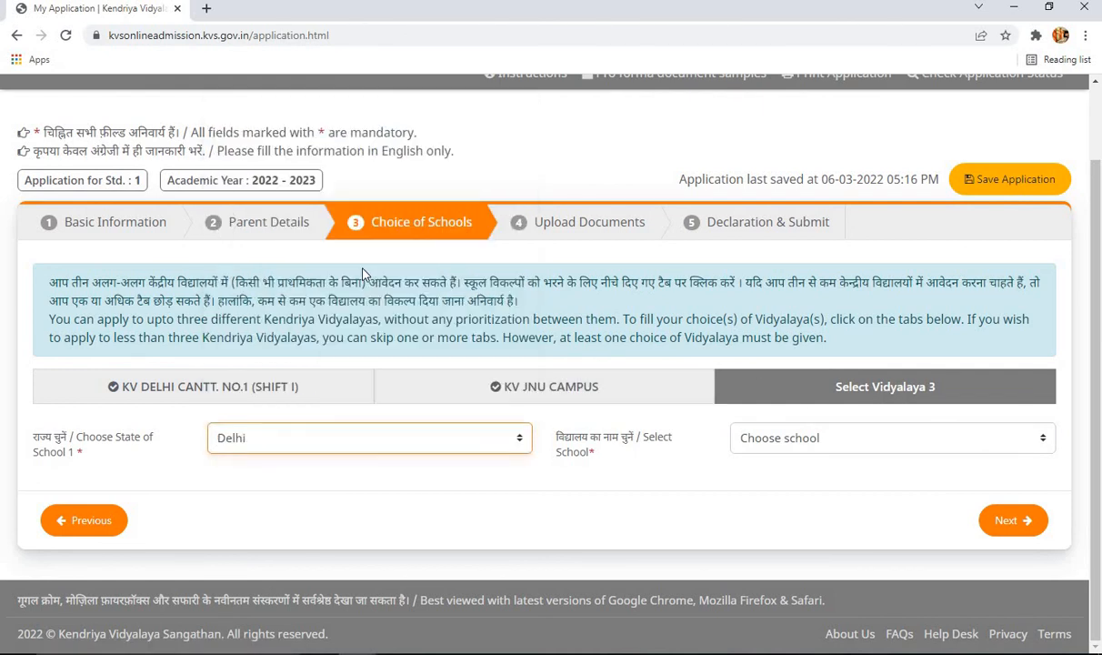
{"action": "left_click", "coordinate": [866, 444]}
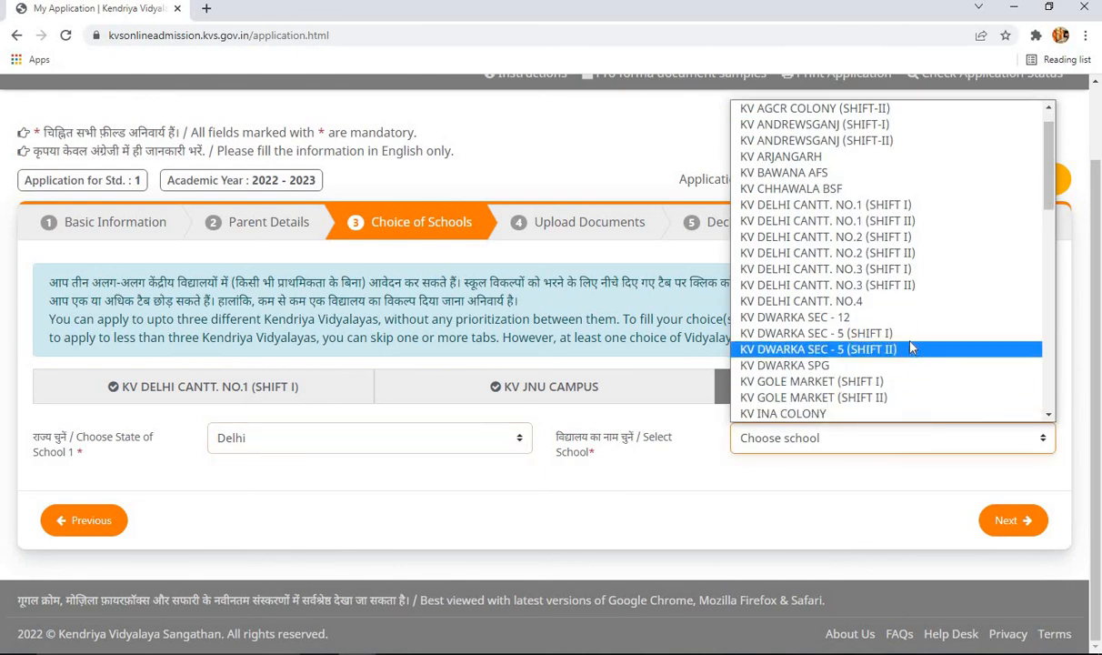
{"action": "left_click", "coordinate": [873, 366]}
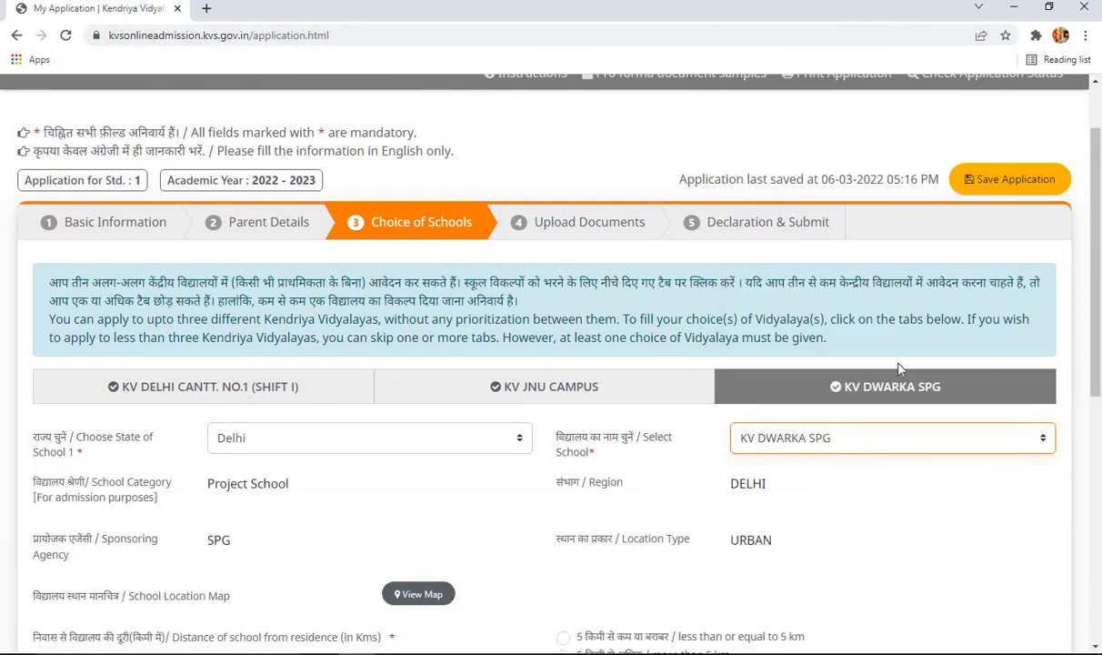
{"action": "scroll", "coordinate": [553, 367], "scroll_direction": "down", "scroll_amount": 2}
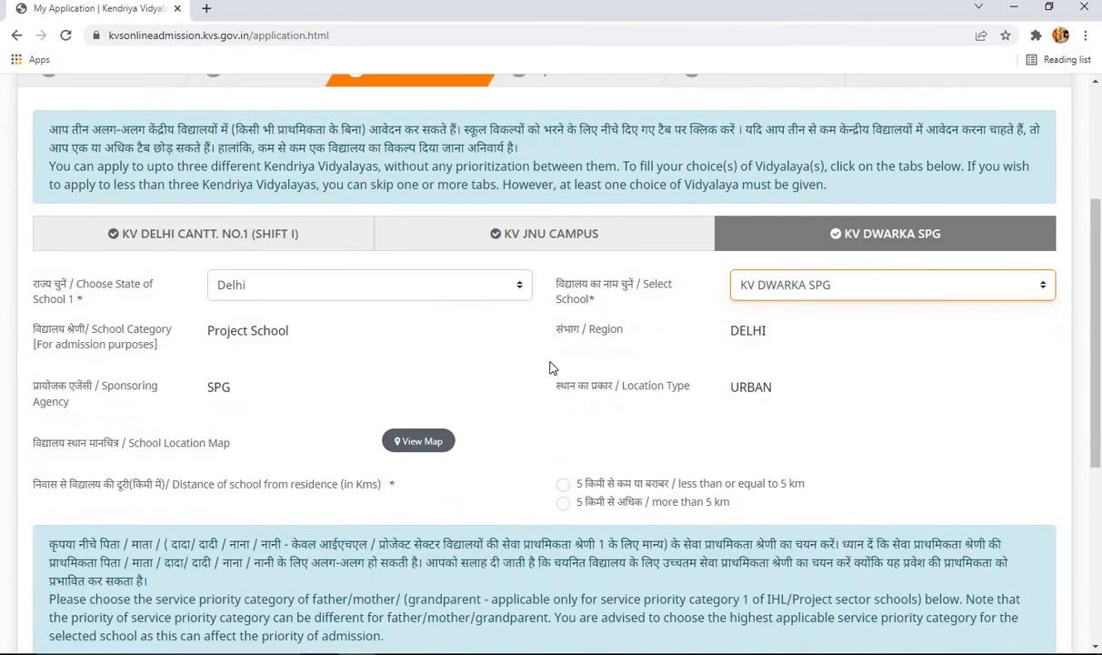
{"action": "left_click", "coordinate": [308, 345]}
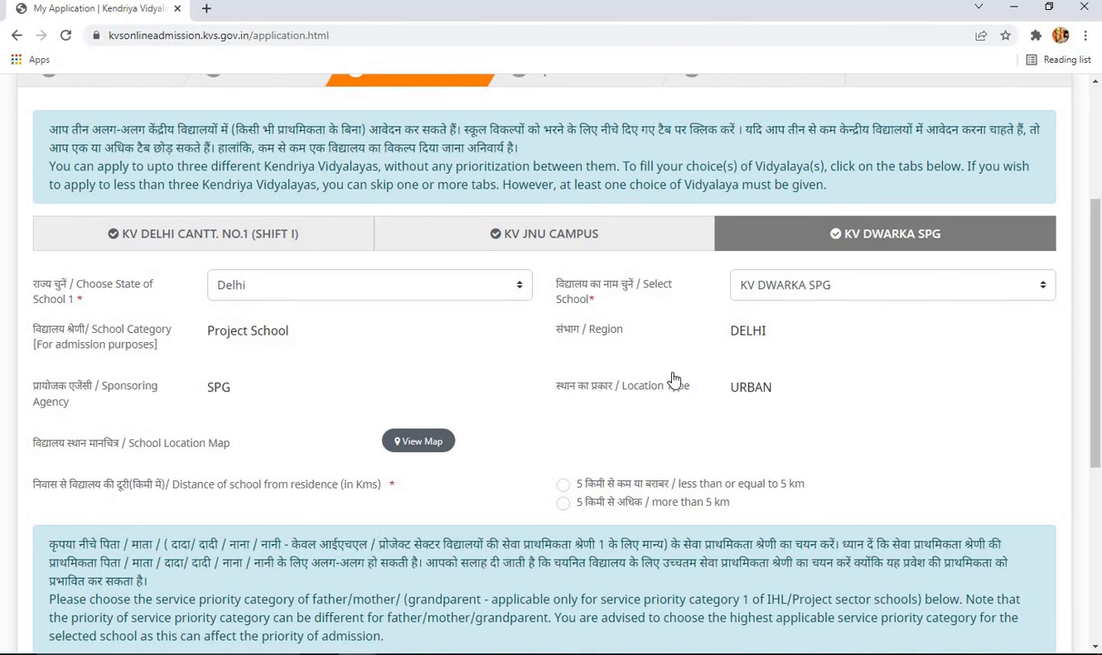
- Mark KV DWARKA SPG as 5 km or less and answer Yes to service-priority help
{"action": "scroll", "coordinate": [620, 429], "scroll_direction": "down", "scroll_amount": 1}
{"action": "scroll", "coordinate": [620, 429], "scroll_direction": "down", "scroll_amount": 1}
{"action": "left_click", "coordinate": [564, 409]}
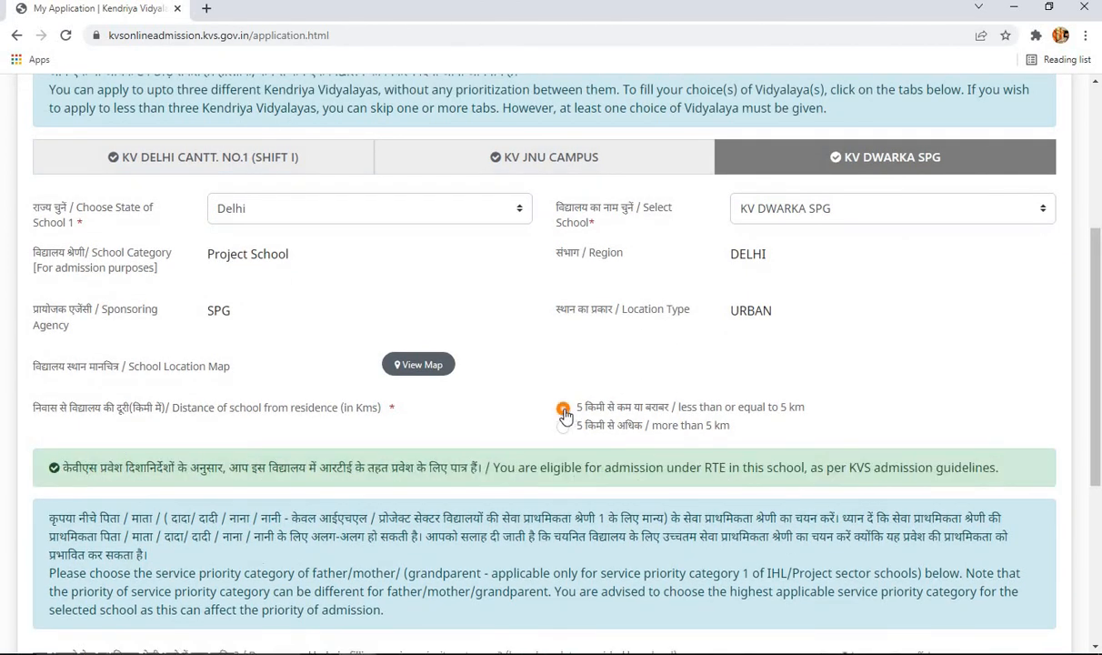
{"action": "scroll", "coordinate": [796, 459], "scroll_direction": "down", "scroll_amount": 2}
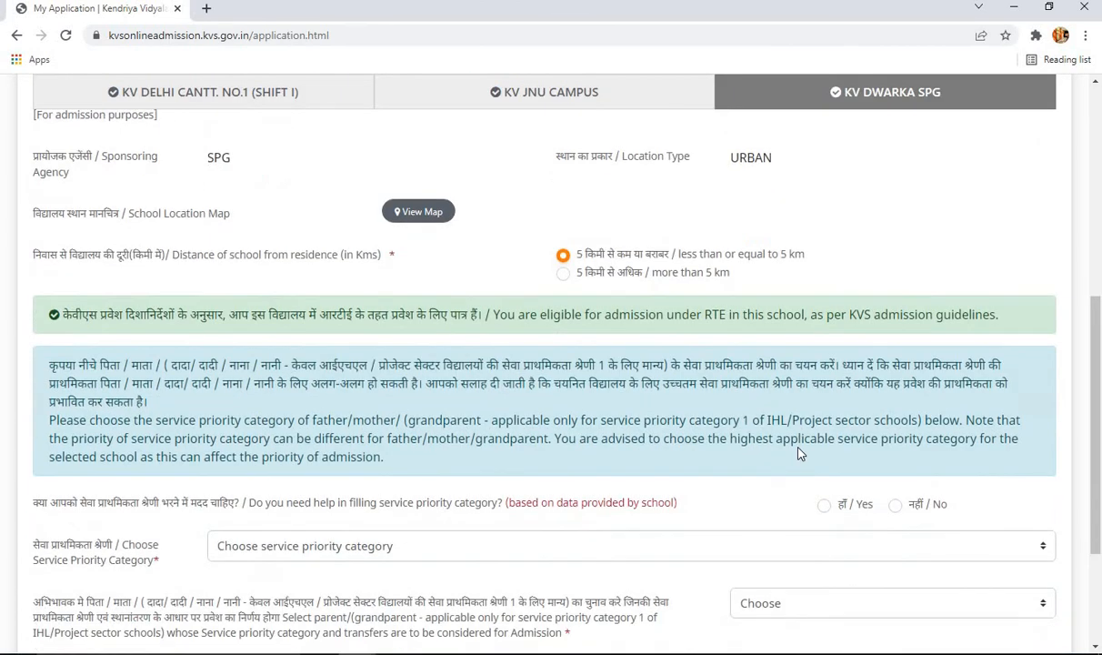
{"action": "scroll", "coordinate": [713, 423], "scroll_direction": "down", "scroll_amount": 2}
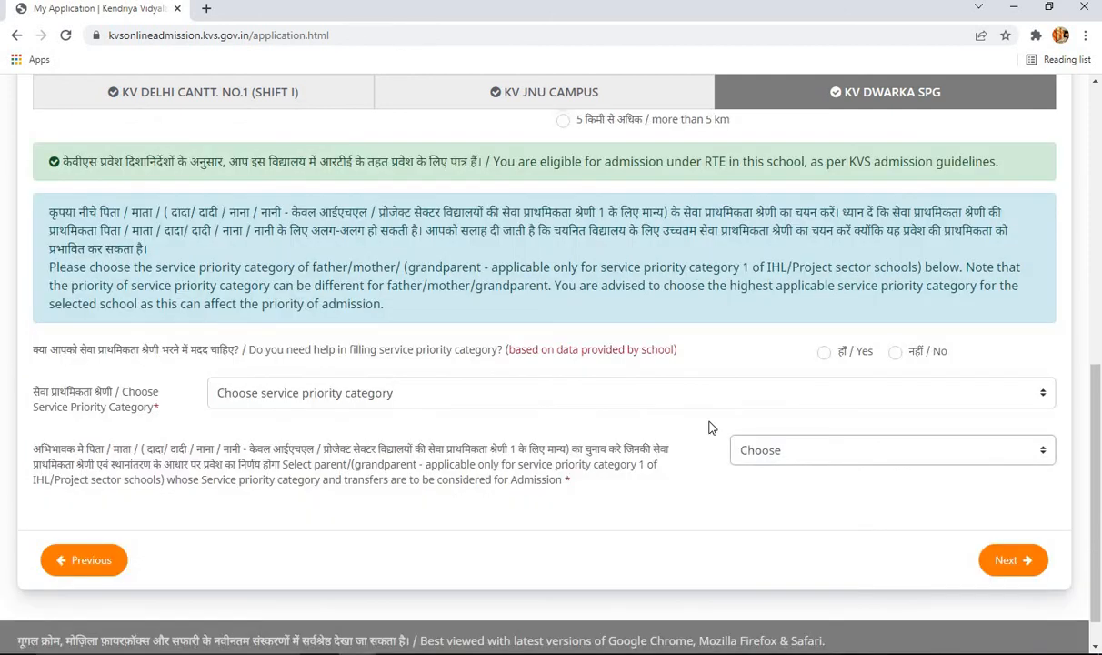
{"action": "left_click", "coordinate": [824, 351]}
- Set employer AIIMS, status 'Serving (Permanent employee) Parent', and Father as priority parent for KV DWARKA SPG
{"action": "scroll", "coordinate": [405, 384], "scroll_direction": "down", "scroll_amount": 2}
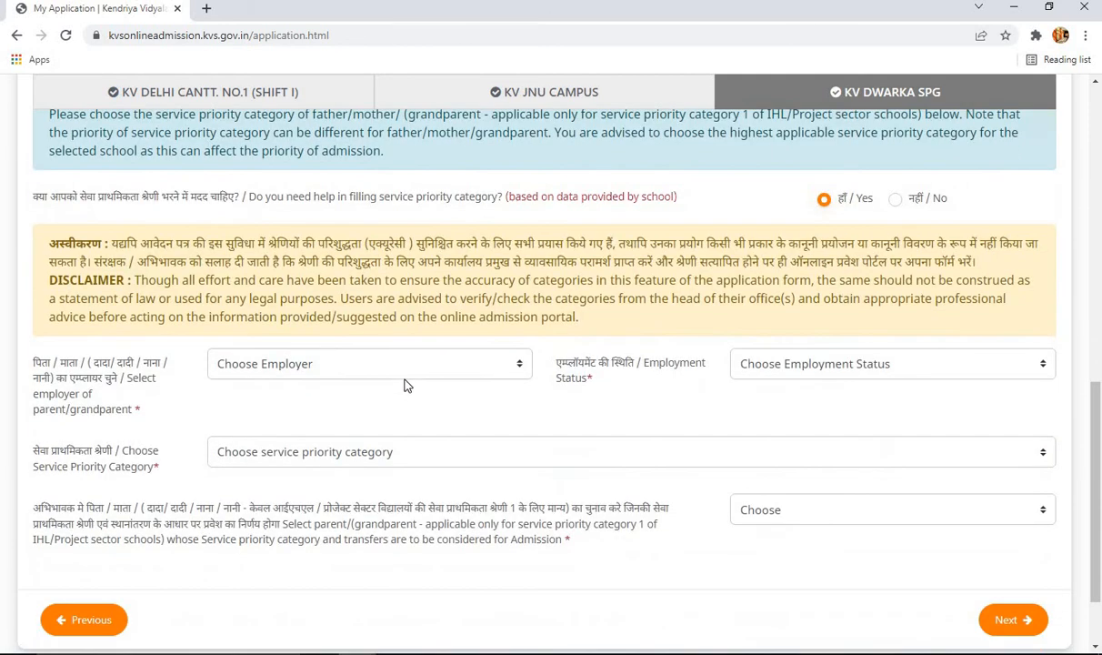
{"action": "left_click", "coordinate": [401, 363]}
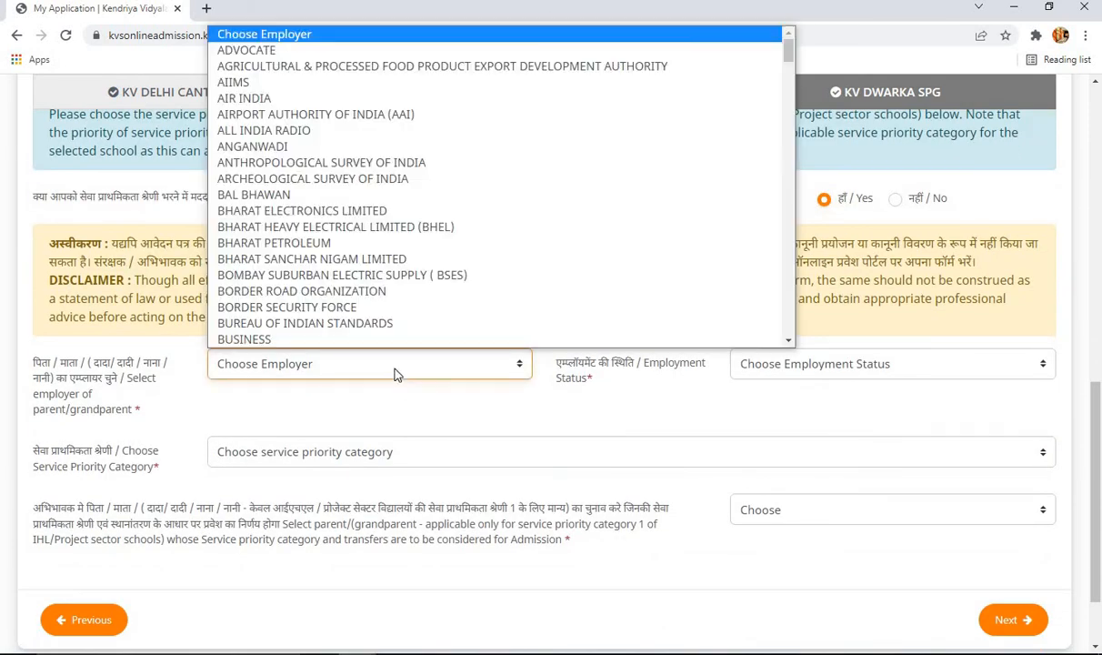
{"action": "left_click", "coordinate": [316, 79]}
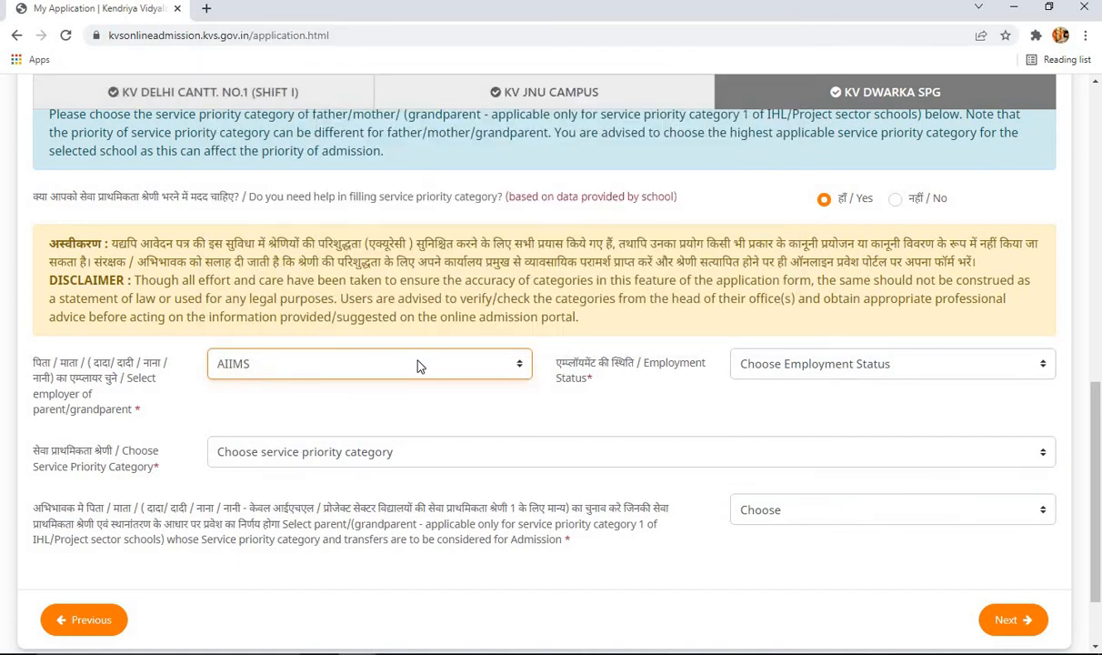
{"action": "left_click", "coordinate": [786, 365]}
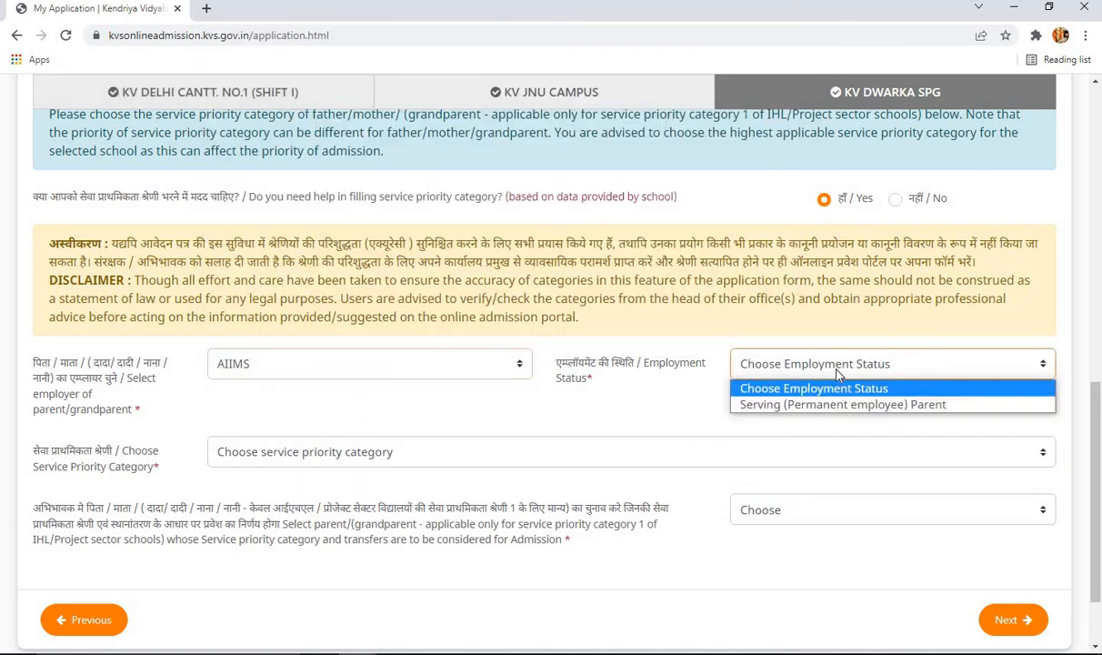
{"action": "left_click", "coordinate": [778, 400]}
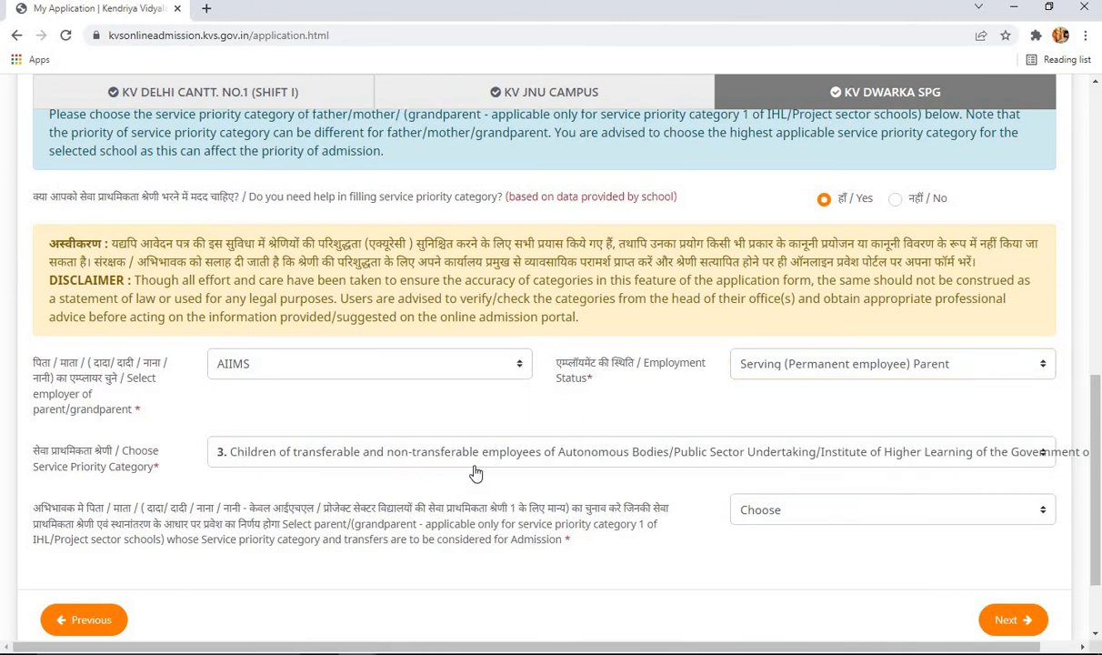
{"action": "left_click", "coordinate": [812, 514]}
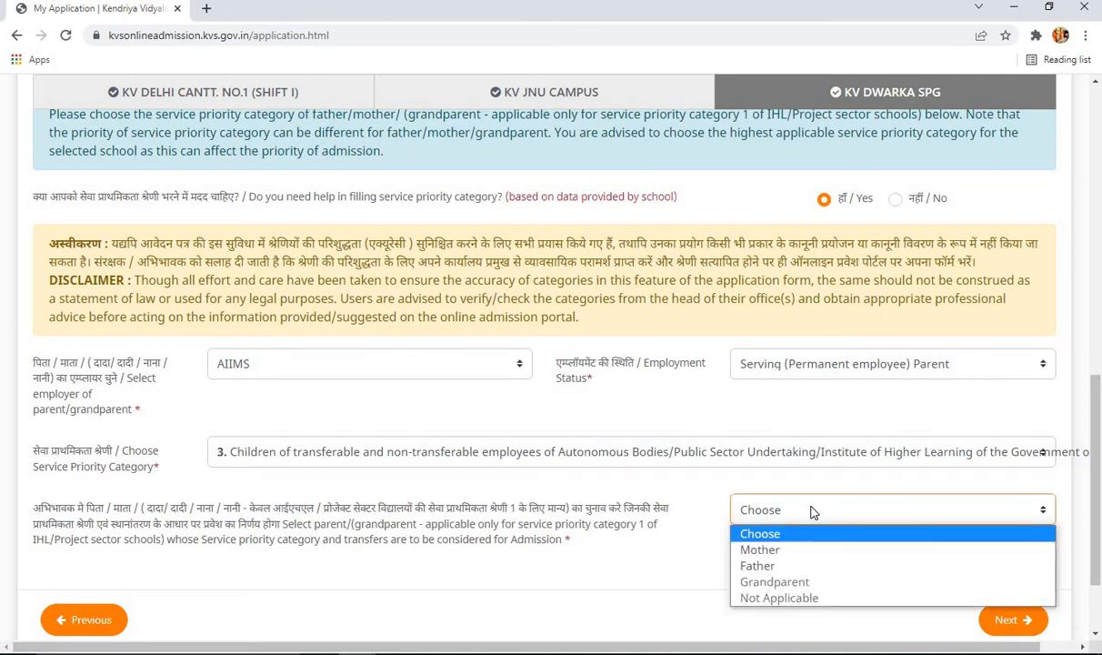
{"action": "left_click", "coordinate": [793, 566]}
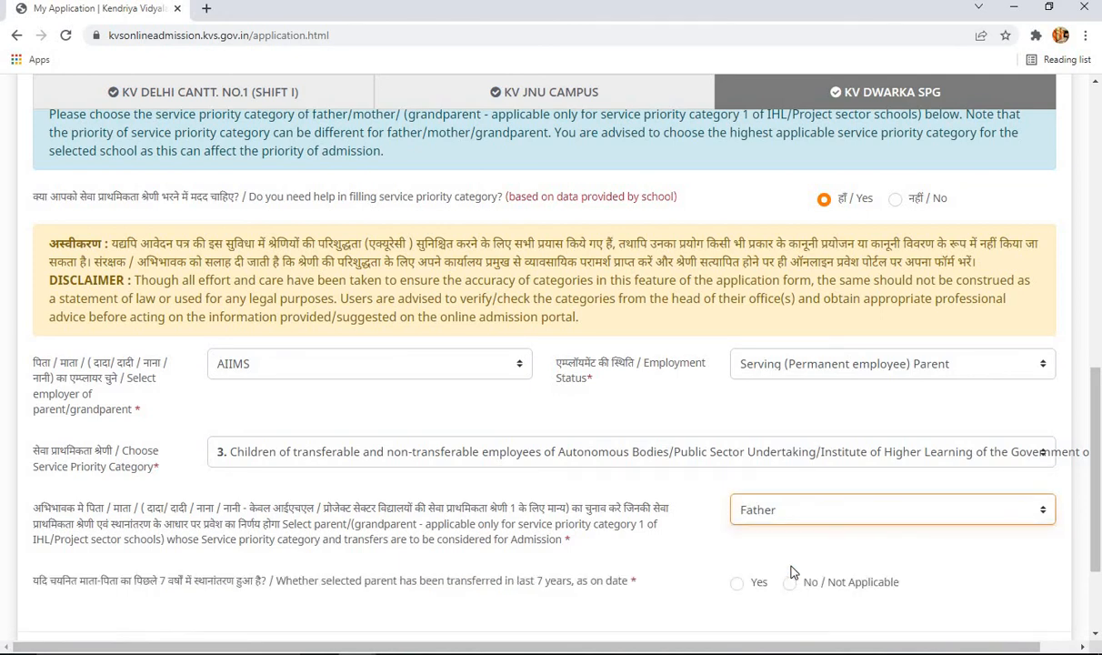
- Confirm AIIMS as employer and answer No / Not Applicable to the 7-year transfer question
{"action": "scroll", "coordinate": [791, 570], "scroll_direction": "down", "scroll_amount": 2}
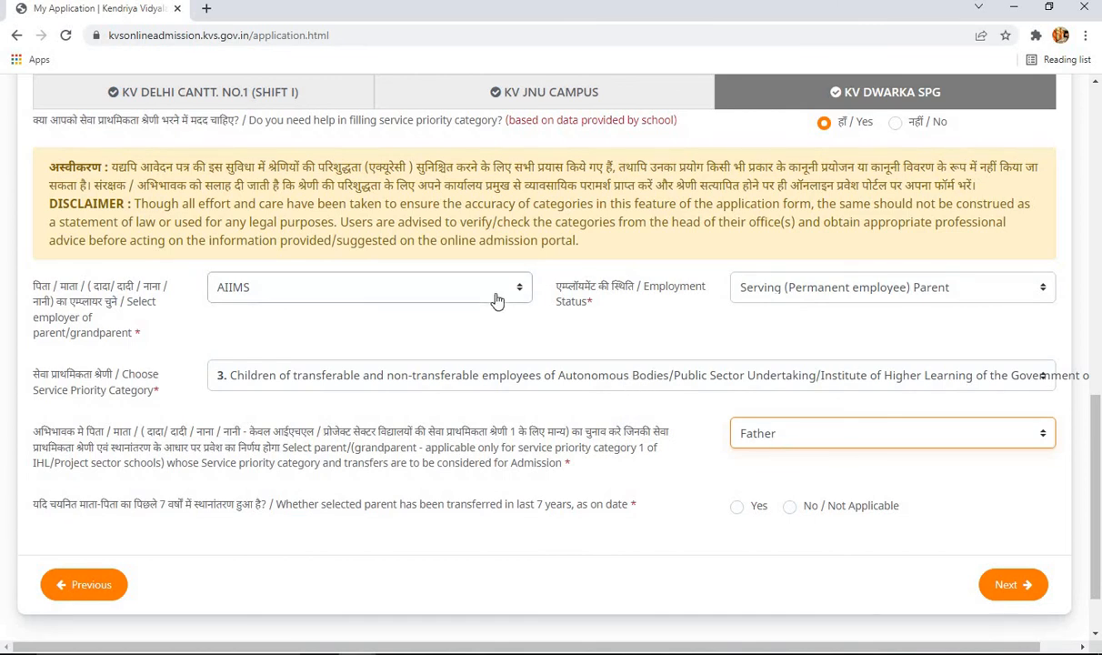
{"action": "left_click", "coordinate": [314, 299]}
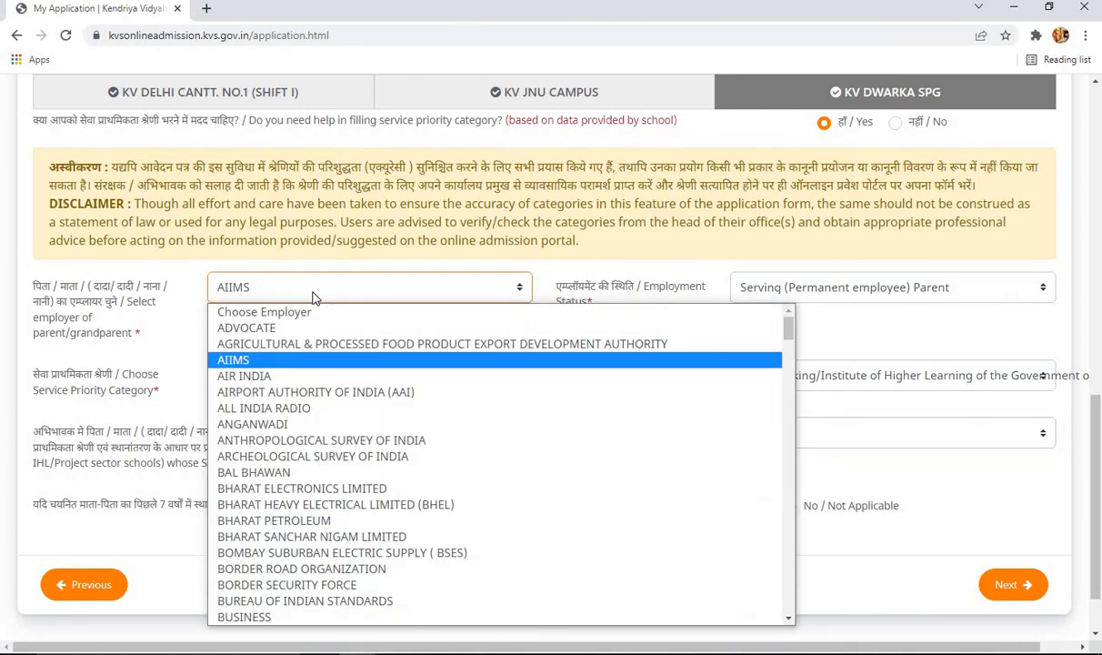
{"action": "scroll", "coordinate": [342, 491], "scroll_direction": "down", "scroll_amount": 5}
{"action": "scroll", "coordinate": [342, 491], "scroll_direction": "down", "scroll_amount": 4}
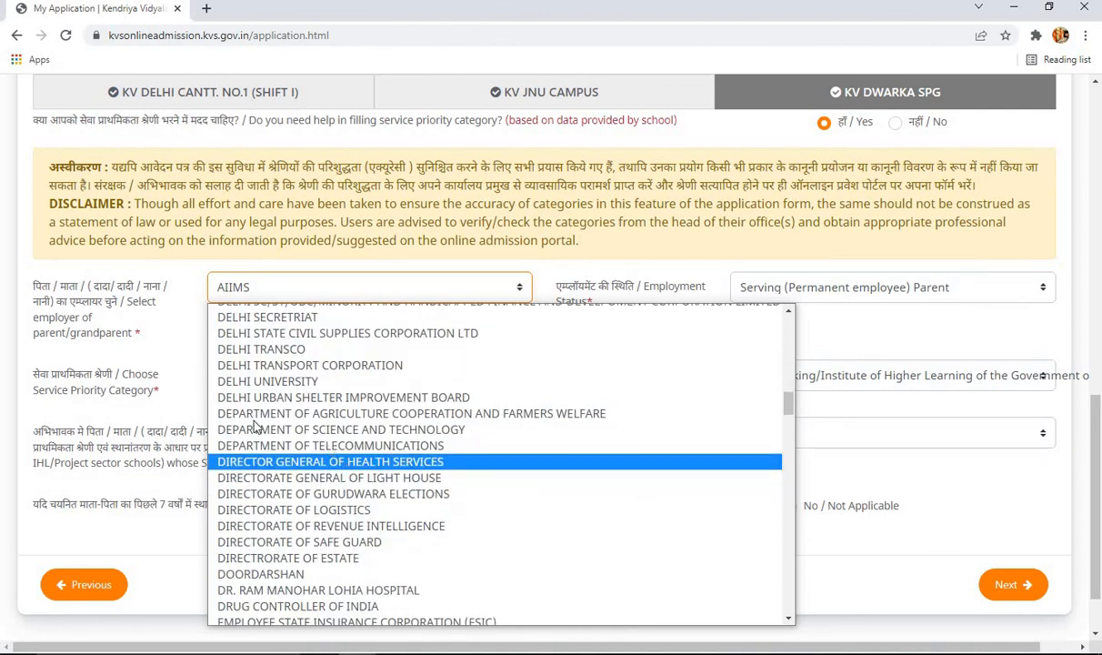
{"action": "left_click", "coordinate": [320, 237]}
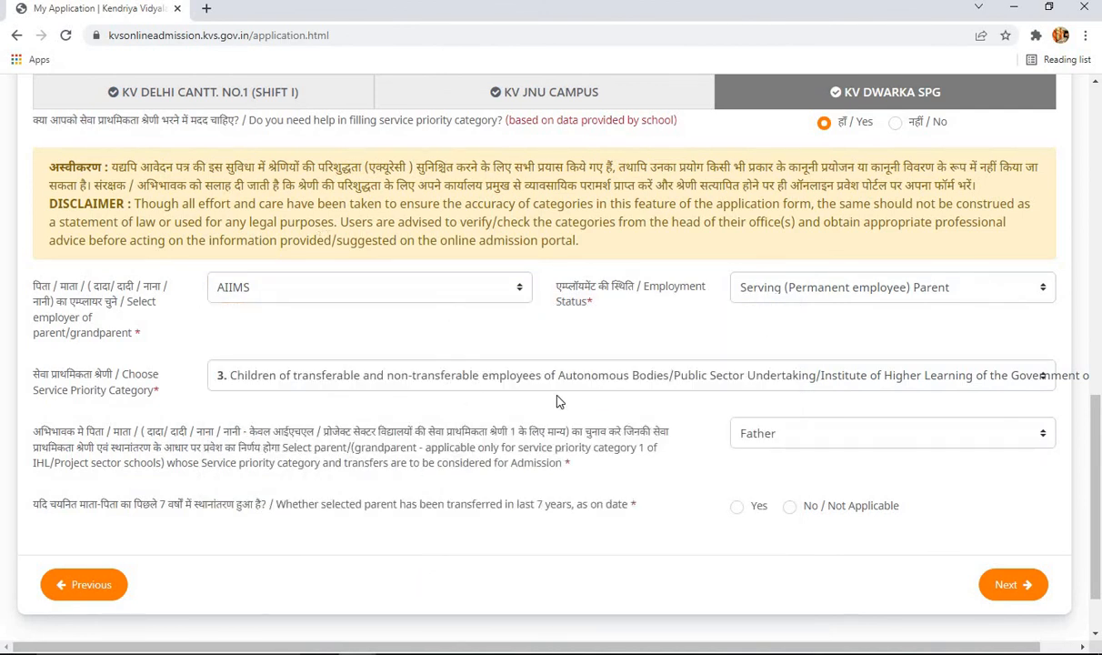
{"action": "left_click", "coordinate": [789, 510]}
{"action": "scroll", "coordinate": [743, 514], "scroll_direction": "up", "scroll_amount": 10}
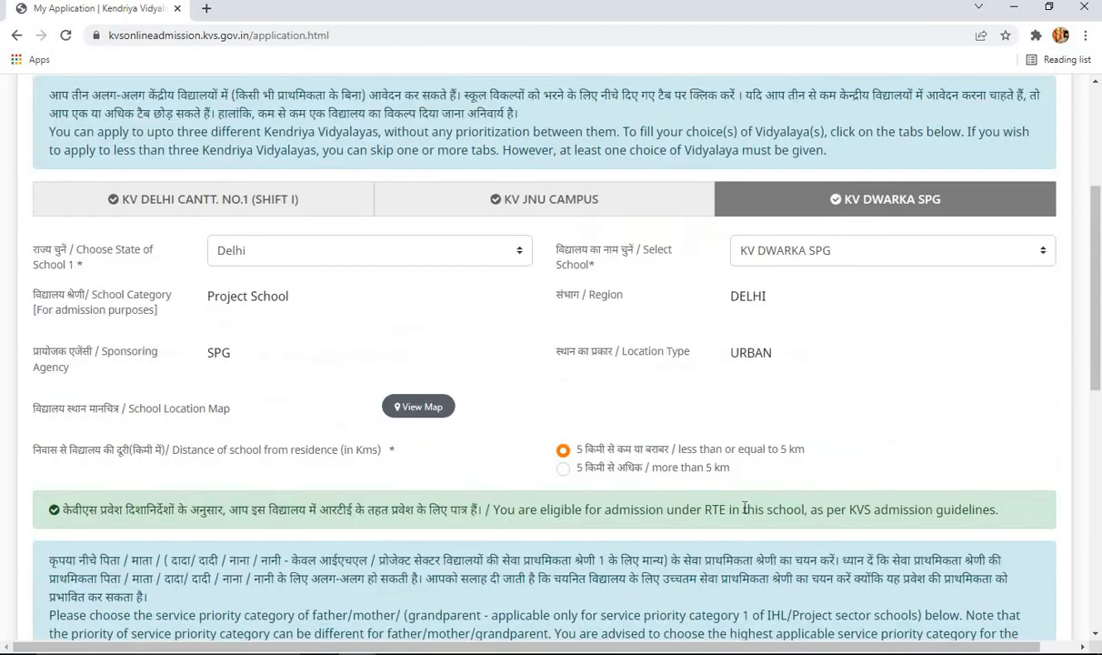
- Check the KV JNU CAMPUS and KV DELHI CANTT. NO.1 (SHIFT I) school choices
{"action": "scroll", "coordinate": [744, 513], "scroll_direction": "up", "scroll_amount": 2}
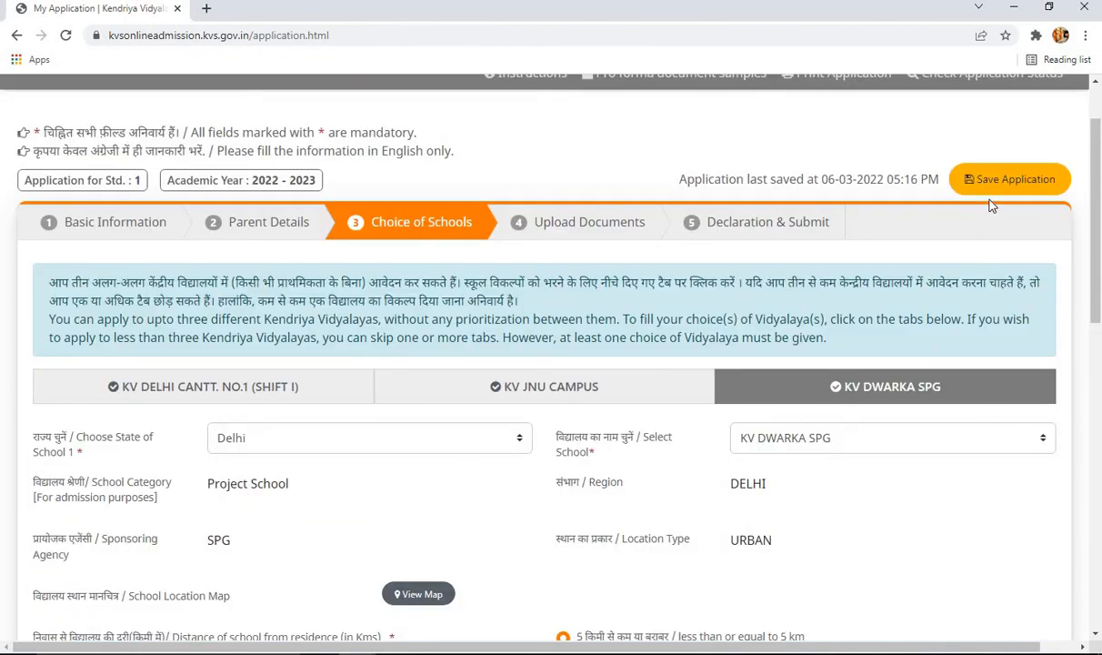
{"action": "scroll", "coordinate": [369, 266], "scroll_direction": "down", "scroll_amount": 2}
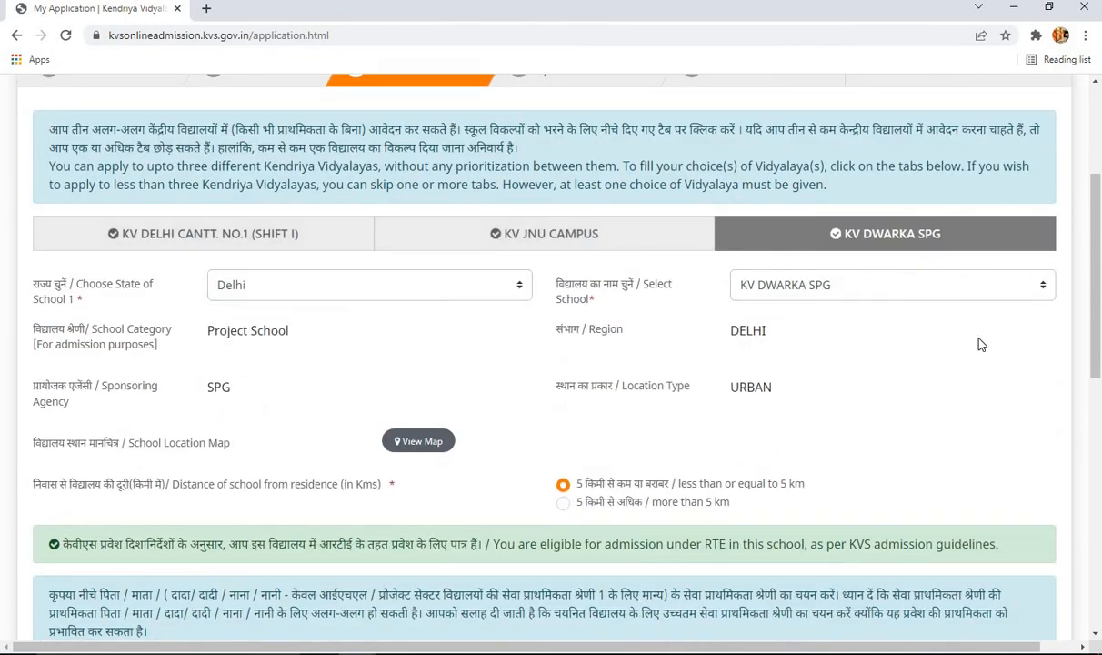
{"action": "left_click", "coordinate": [585, 239]}
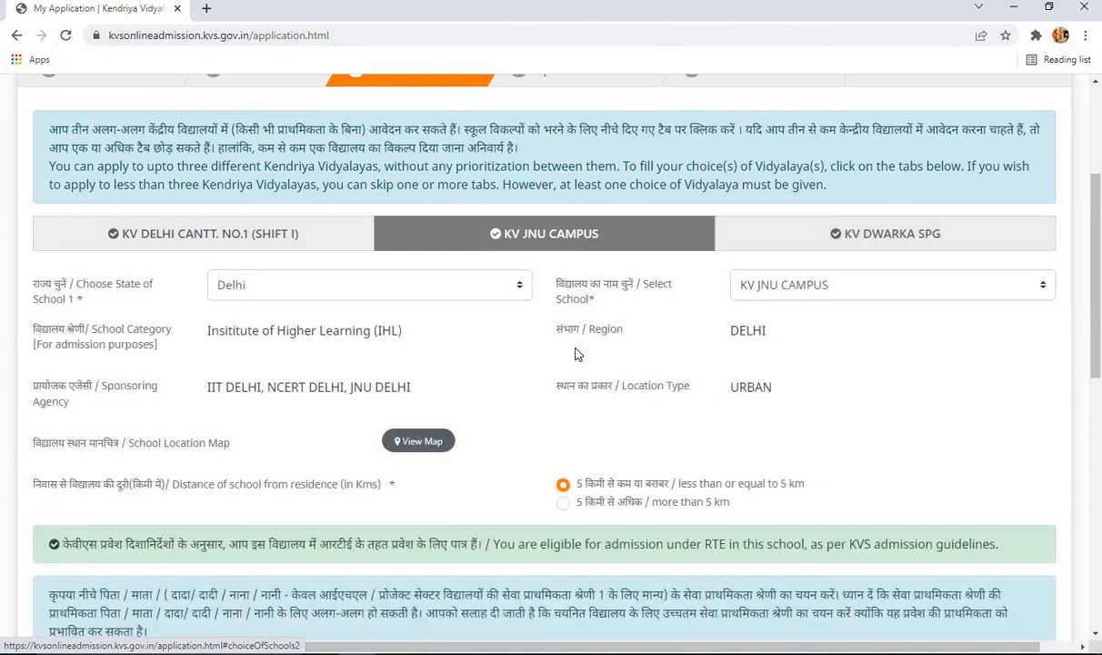
{"action": "scroll", "coordinate": [576, 353], "scroll_direction": "down", "scroll_amount": 6}
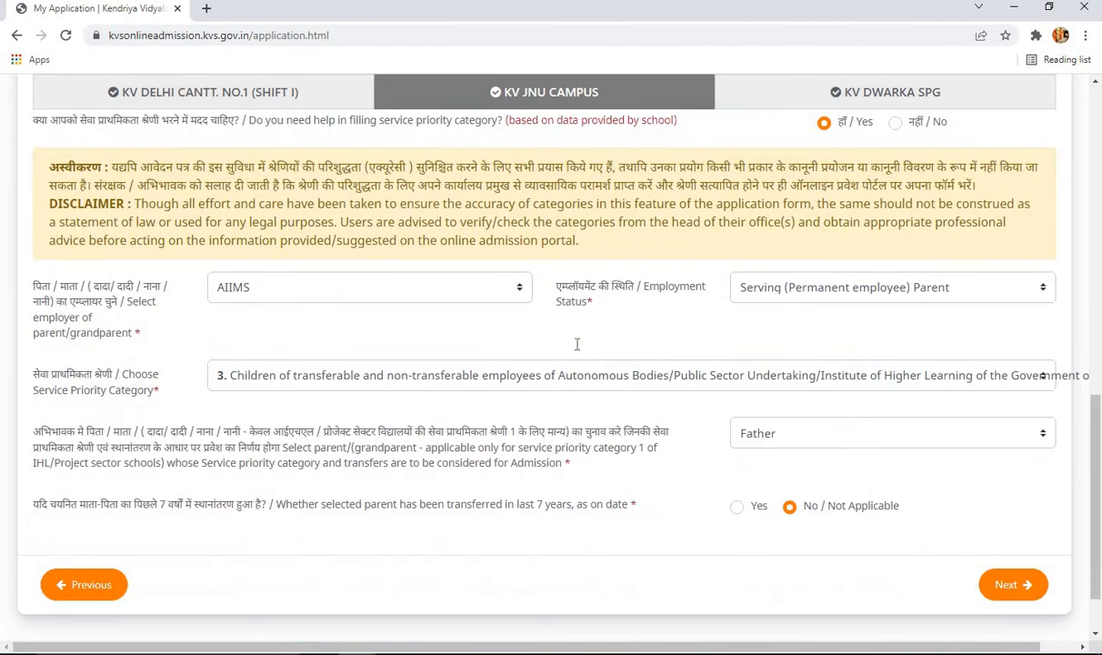
{"action": "scroll", "coordinate": [575, 350], "scroll_direction": "up", "scroll_amount": 3}
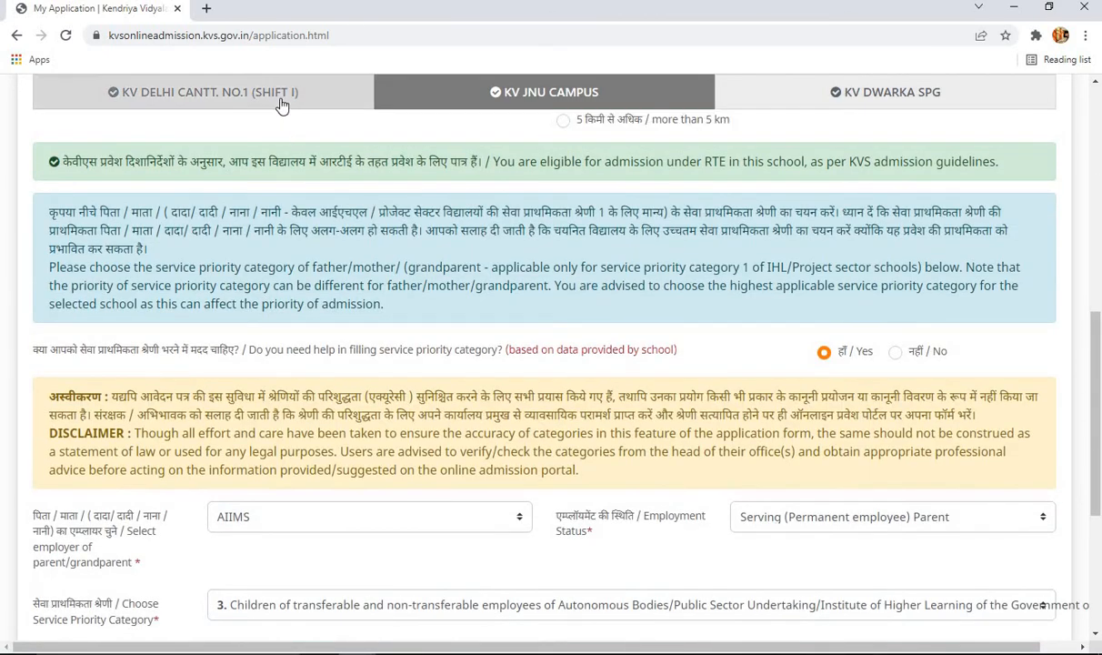
{"action": "left_click", "coordinate": [271, 100]}
{"action": "scroll", "coordinate": [573, 336], "scroll_direction": "down", "scroll_amount": 3}
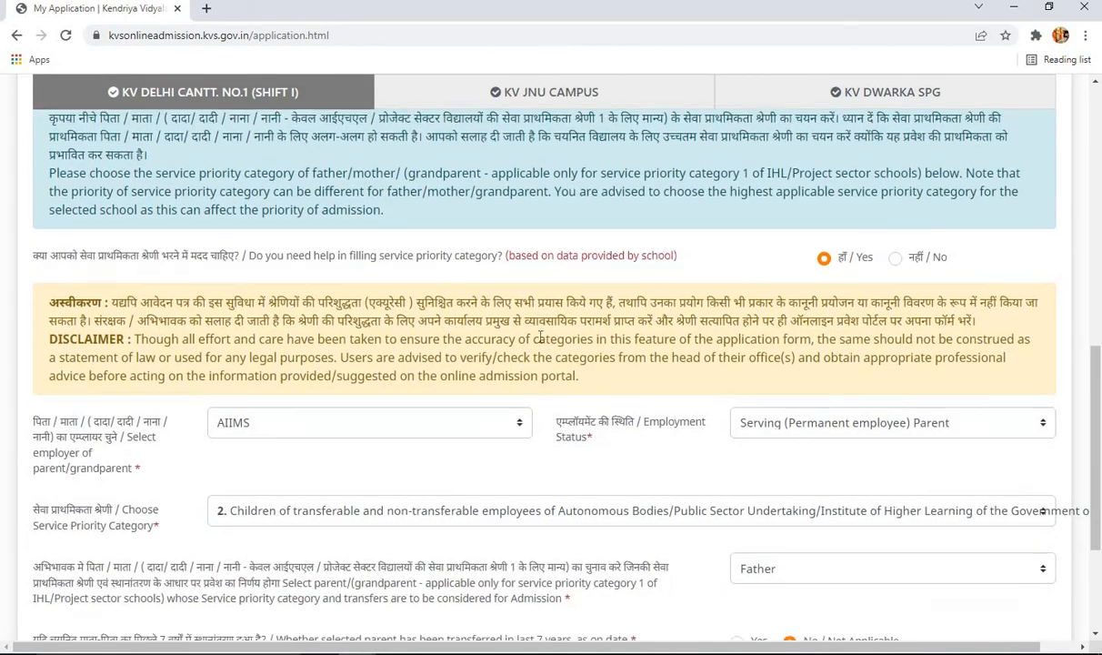
{"action": "scroll", "coordinate": [606, 352], "scroll_direction": "down", "scroll_amount": 1}
{"action": "scroll", "coordinate": [306, 381], "scroll_direction": "up", "scroll_amount": 1}
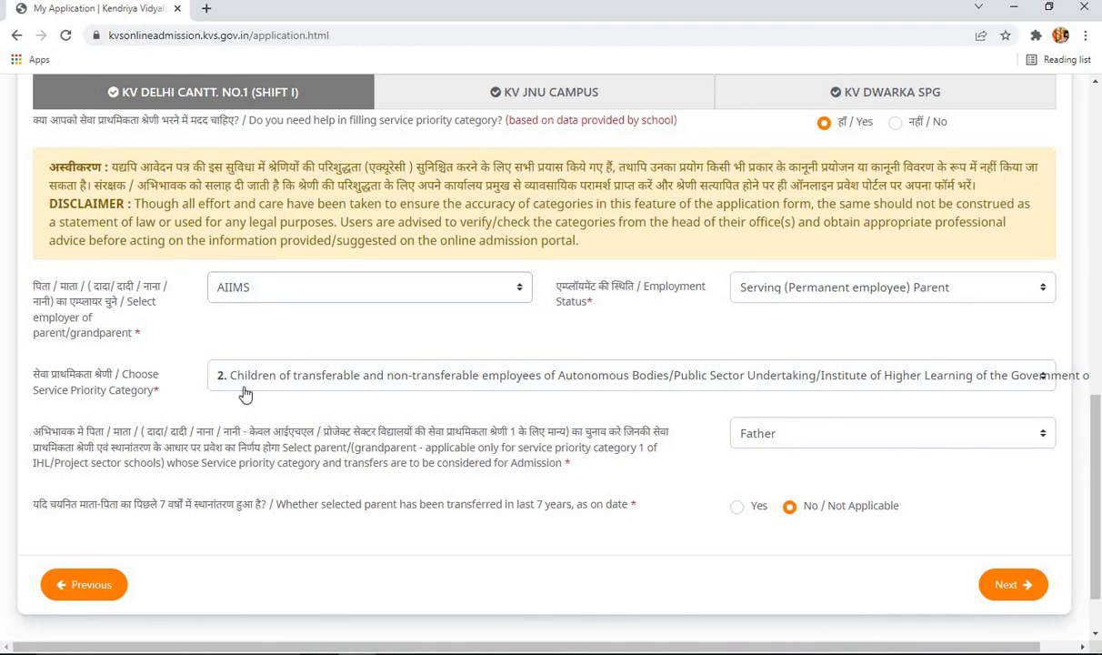
- Return to KV JNU CAMPUS and scroll through its filled-in details
{"action": "left_click", "coordinate": [523, 98]}
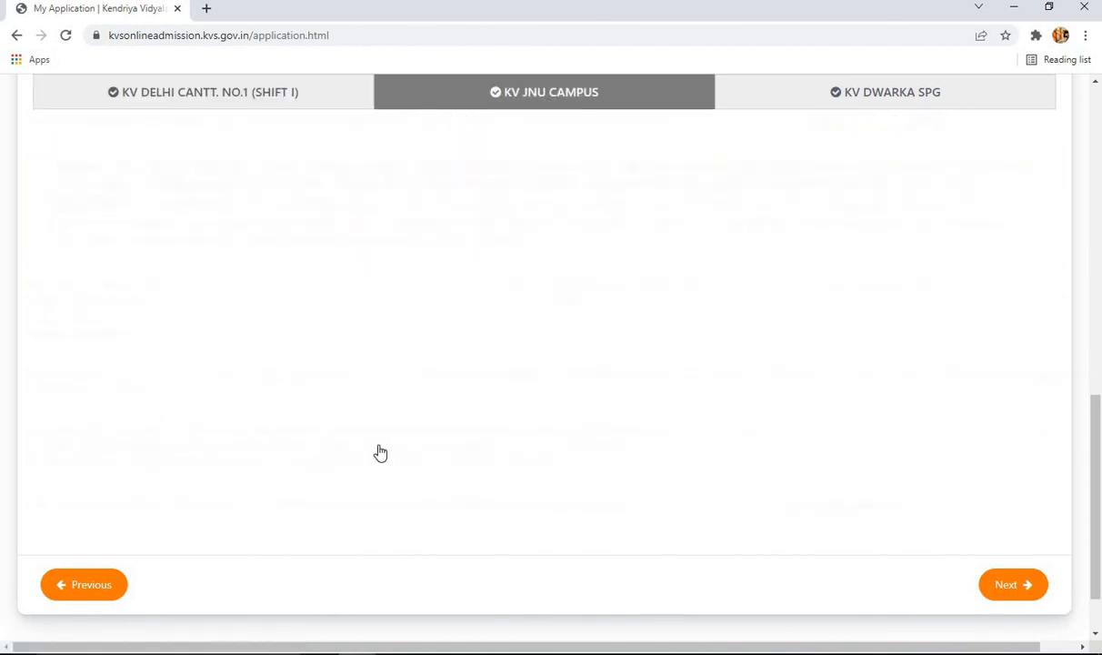
{"action": "scroll", "coordinate": [485, 436], "scroll_direction": "up", "scroll_amount": 7}
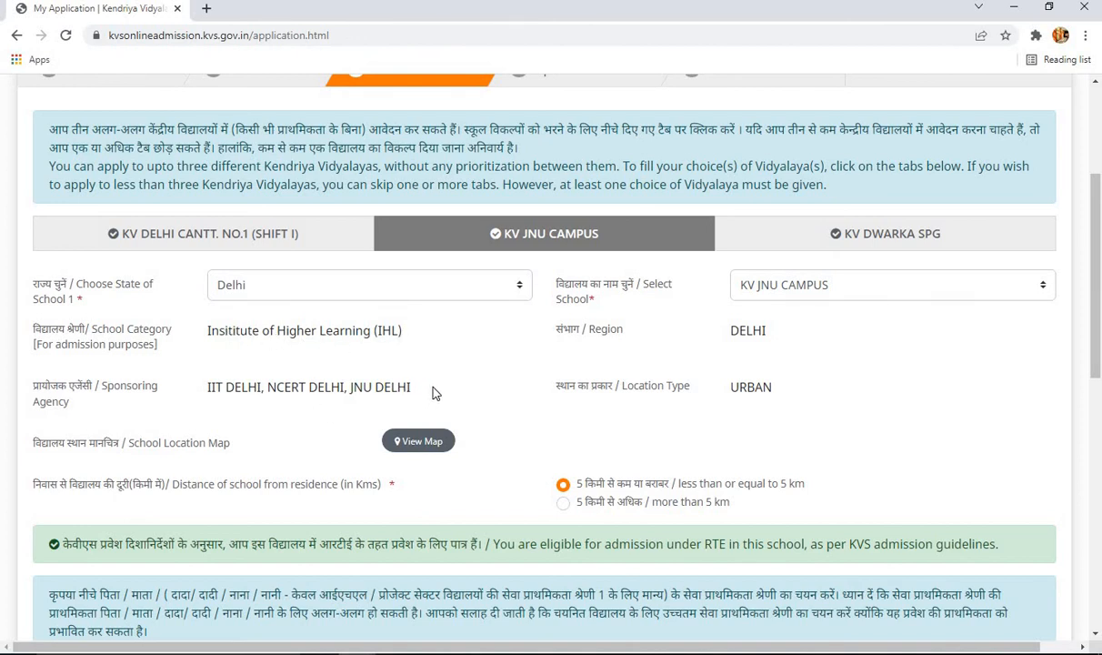
{"action": "scroll", "coordinate": [487, 387], "scroll_direction": "down", "scroll_amount": 2}
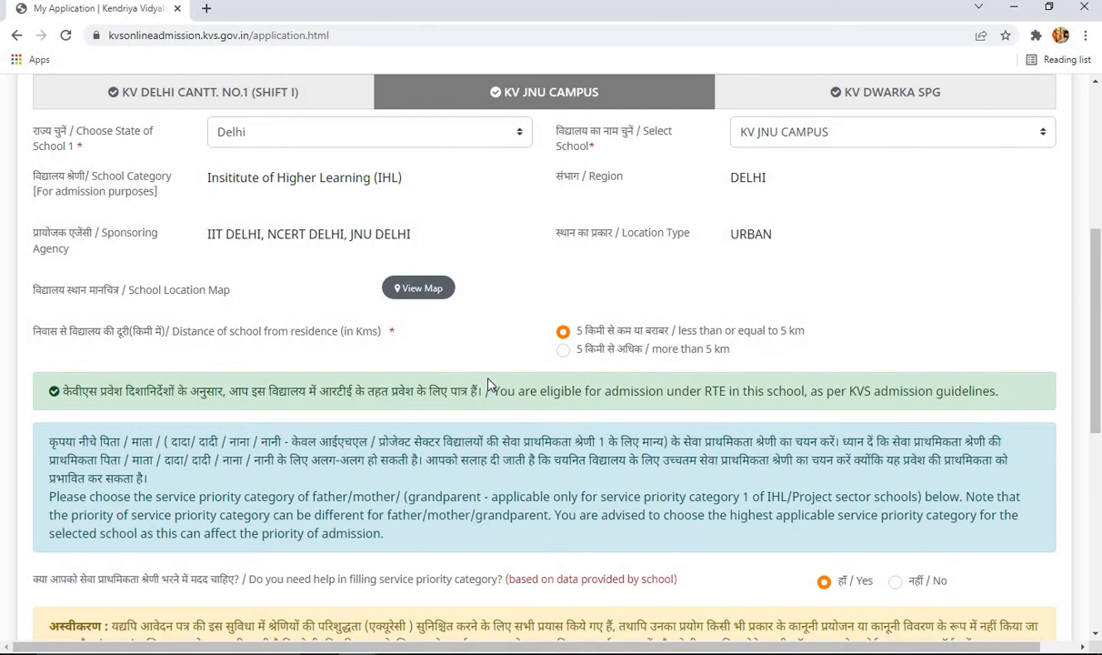
{"action": "scroll", "coordinate": [487, 384], "scroll_direction": "down", "scroll_amount": 5}
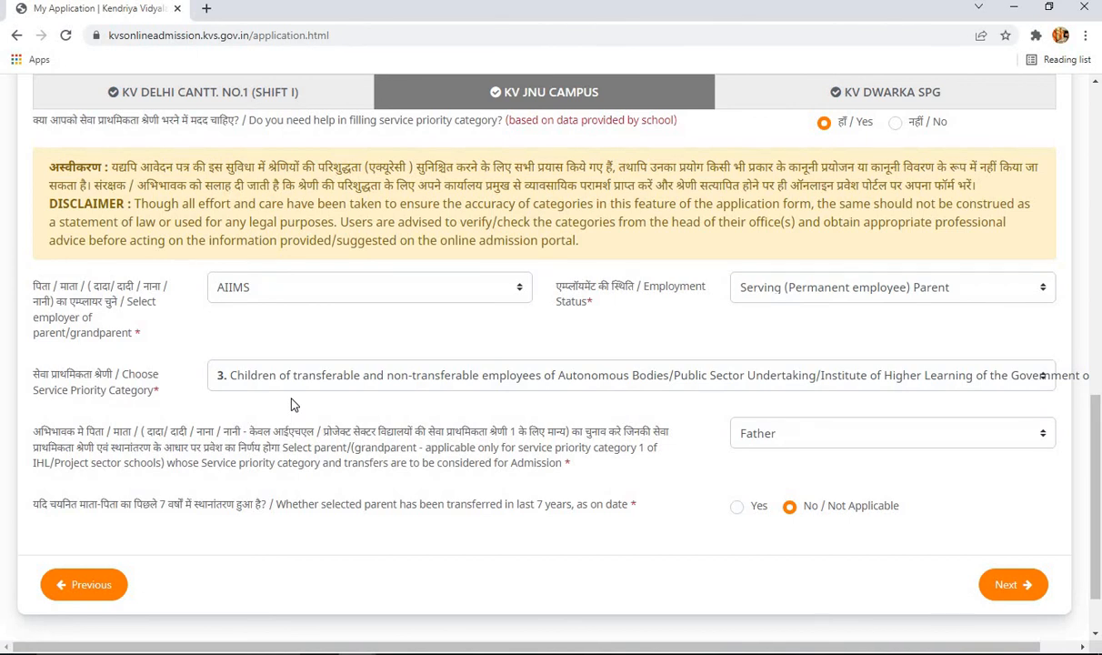
{"action": "scroll", "coordinate": [293, 404], "scroll_direction": "up", "scroll_amount": 7}
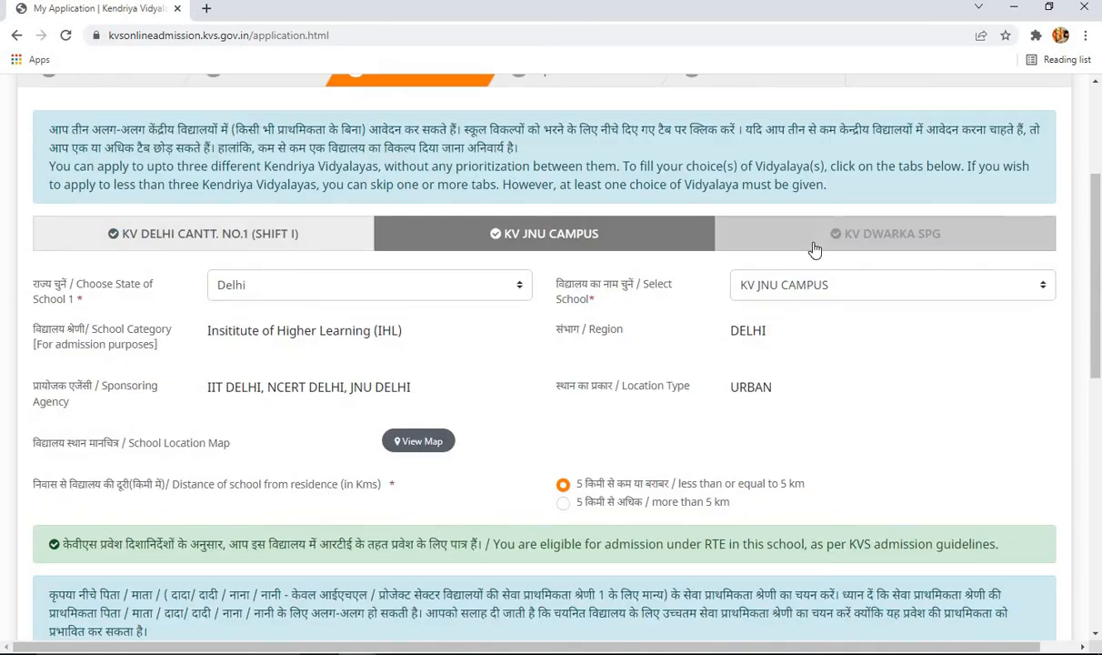
{"action": "scroll", "coordinate": [873, 290], "scroll_direction": "up", "scroll_amount": 3}
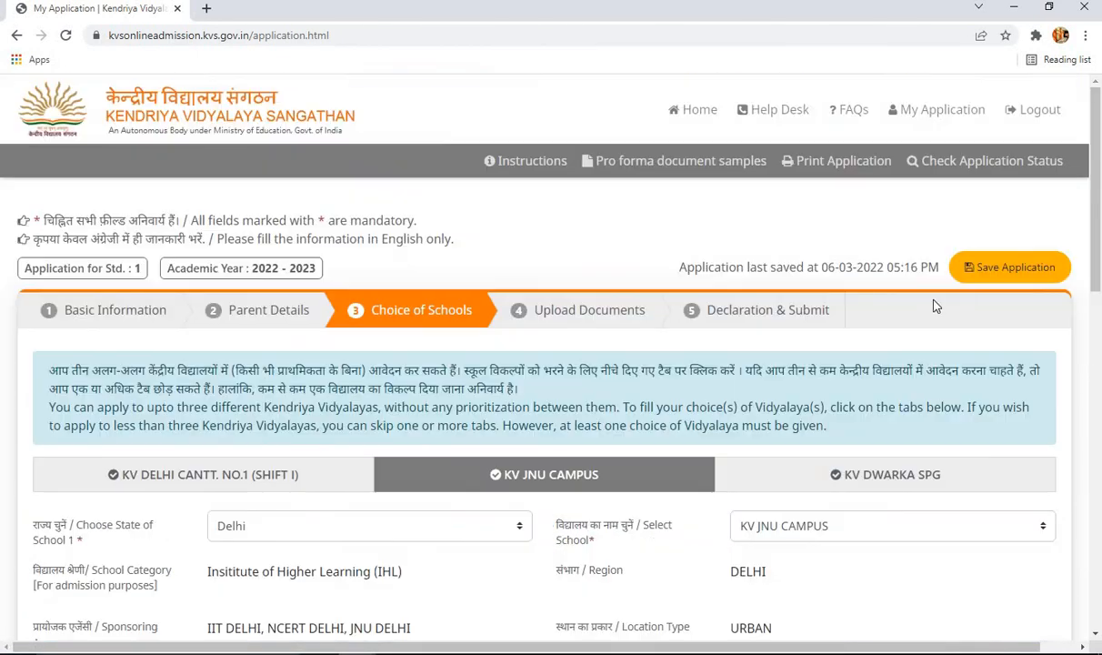
- Save the application, acknowledge the Done! confirmation, and look over the Choice of Schools page
{"action": "left_click", "coordinate": [1009, 273]}
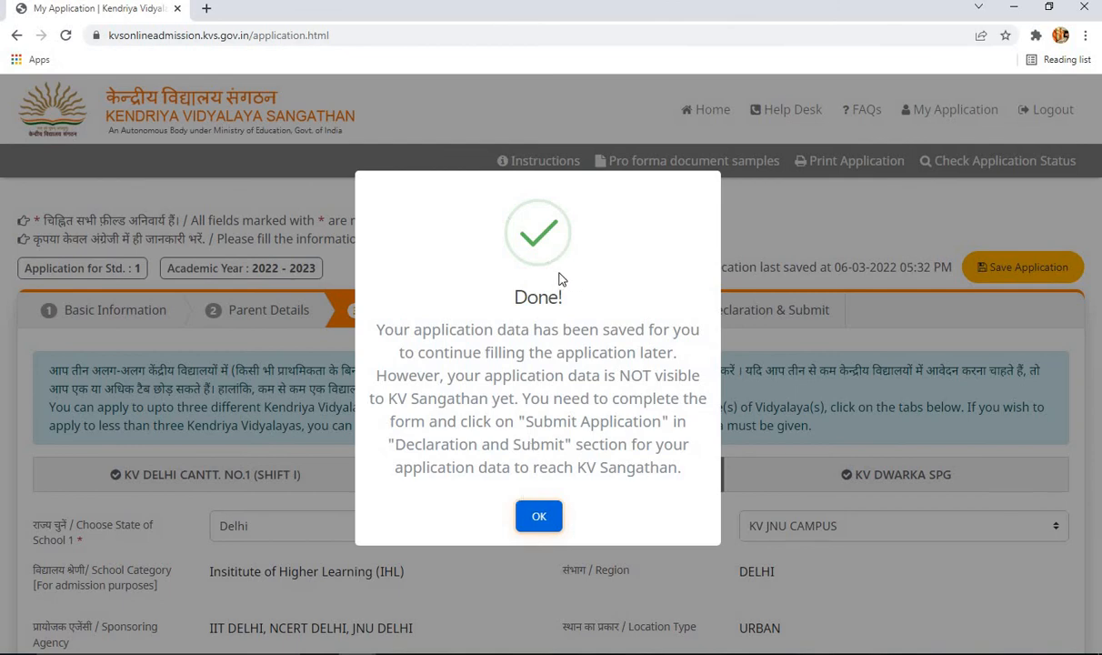
{"action": "left_click", "coordinate": [538, 517]}
{"action": "scroll", "coordinate": [951, 520], "scroll_direction": "down", "scroll_amount": 3}
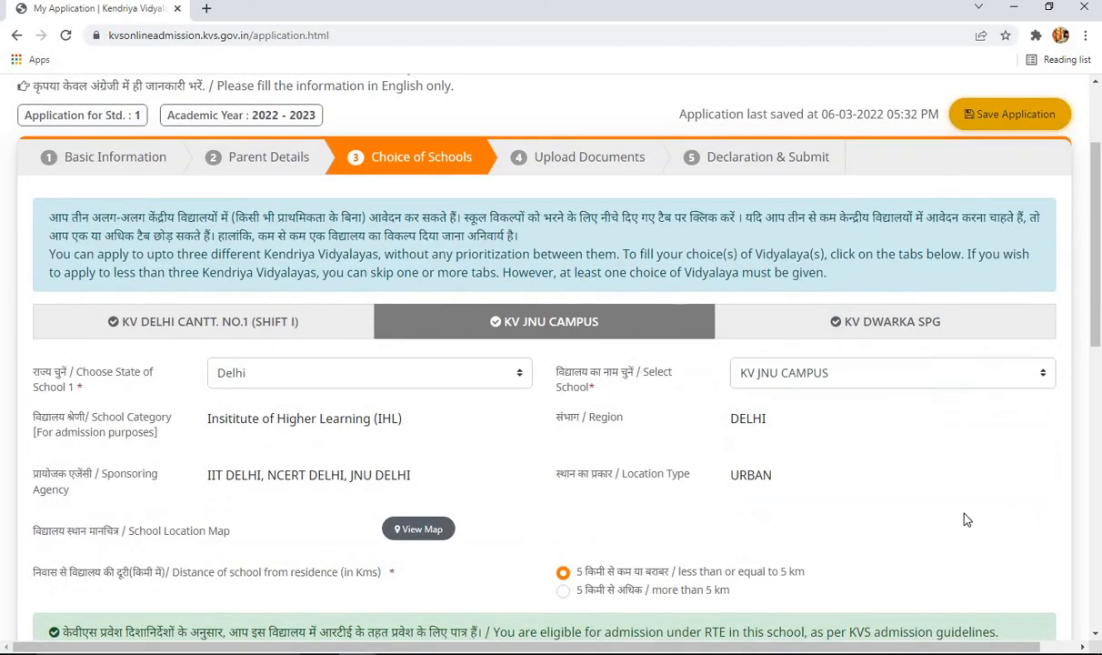
{"action": "scroll", "coordinate": [967, 519], "scroll_direction": "down", "scroll_amount": 9}
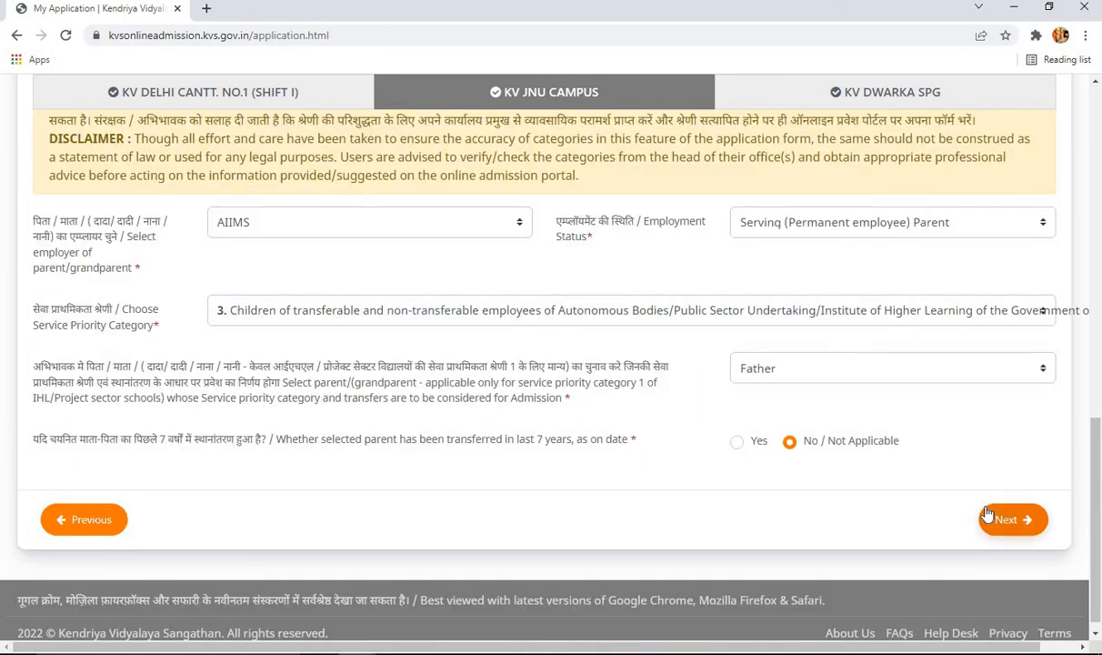
{"action": "scroll", "coordinate": [994, 509], "scroll_direction": "up", "scroll_amount": 4}
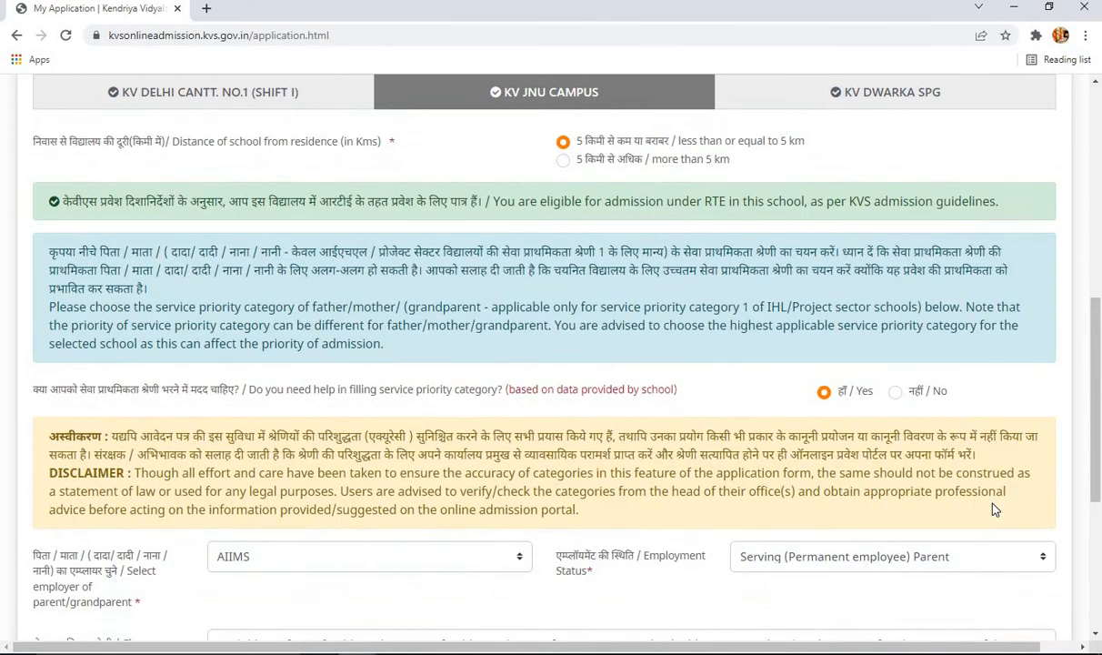
{"action": "scroll", "coordinate": [946, 415], "scroll_direction": "up", "scroll_amount": 5}
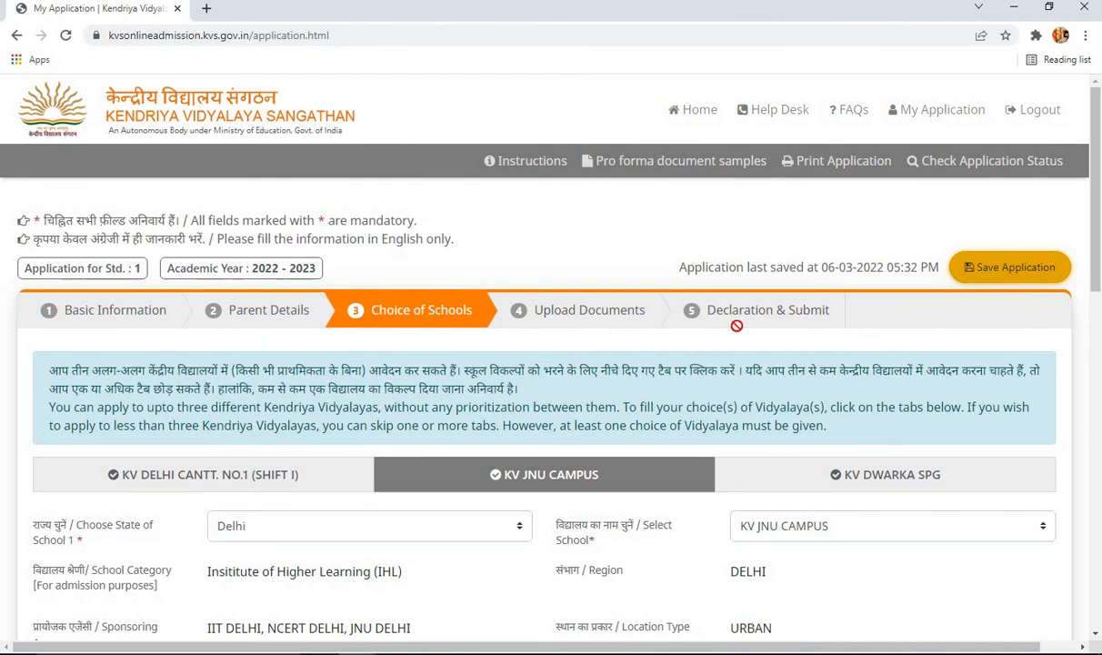
{"action": "scroll", "coordinate": [851, 354], "scroll_direction": "down", "scroll_amount": 3}
{"action": "scroll", "coordinate": [851, 355], "scroll_direction": "down", "scroll_amount": 7}
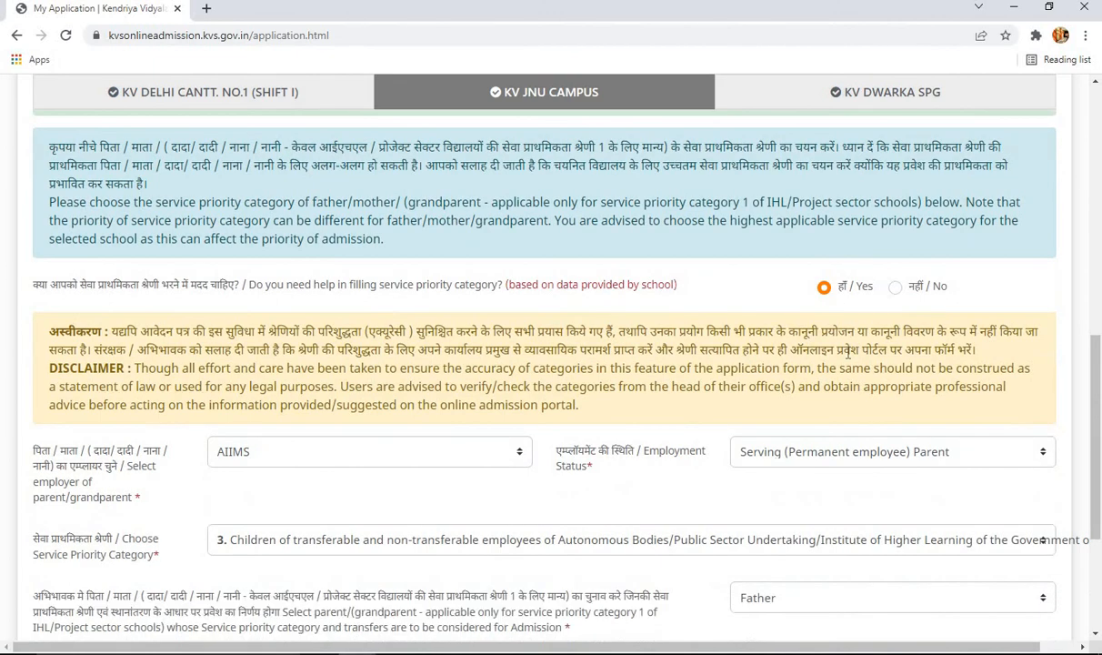
{"action": "scroll", "coordinate": [851, 360], "scroll_direction": "up", "scroll_amount": 2}
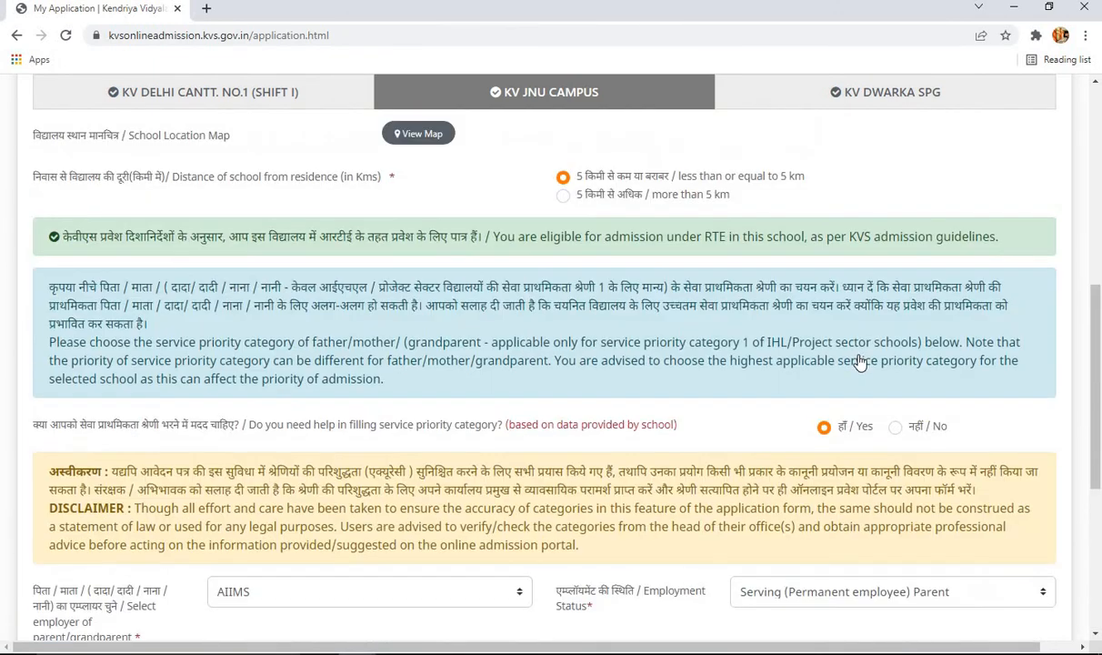
{"action": "scroll", "coordinate": [855, 358], "scroll_direction": "down", "scroll_amount": 2}
{"action": "scroll", "coordinate": [859, 358], "scroll_direction": "up", "scroll_amount": 4}
{"action": "scroll", "coordinate": [864, 356], "scroll_direction": "up", "scroll_amount": 5}
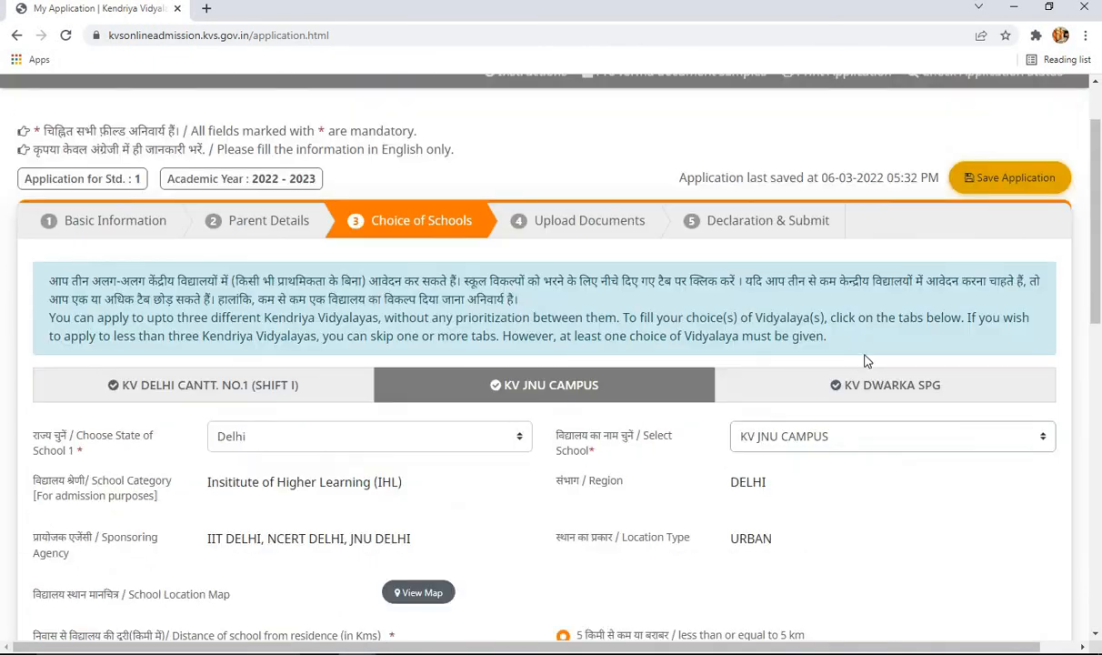
{"action": "scroll", "coordinate": [811, 335], "scroll_direction": "down", "scroll_amount": 7}
{"action": "scroll", "coordinate": [507, 427], "scroll_direction": "down", "scroll_amount": 2}
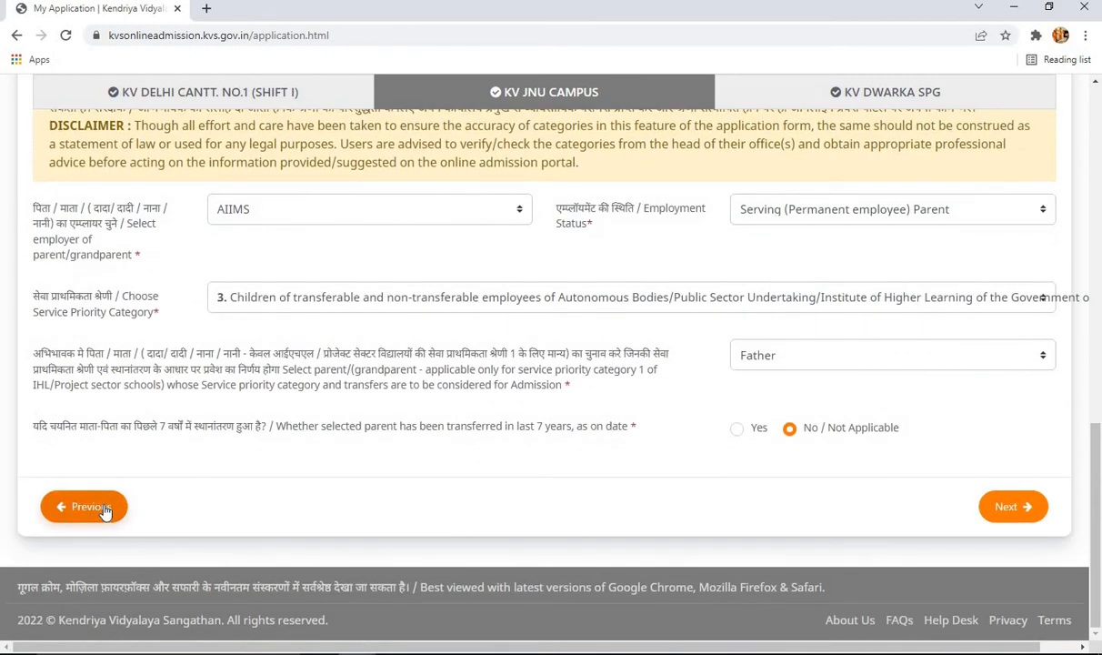
- Step back to parent details, then advance through Choice of Schools to Upload Documents
{"action": "left_click", "coordinate": [90, 507]}
{"action": "scroll", "coordinate": [746, 465], "scroll_direction": "down", "scroll_amount": 5}
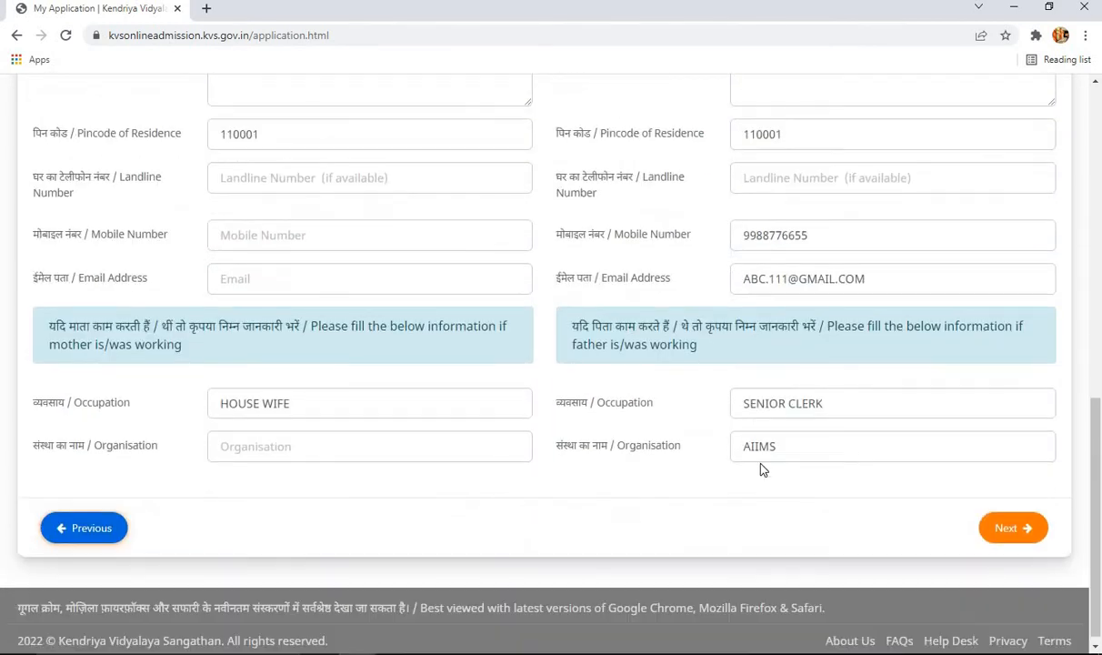
{"action": "left_click", "coordinate": [1017, 524]}
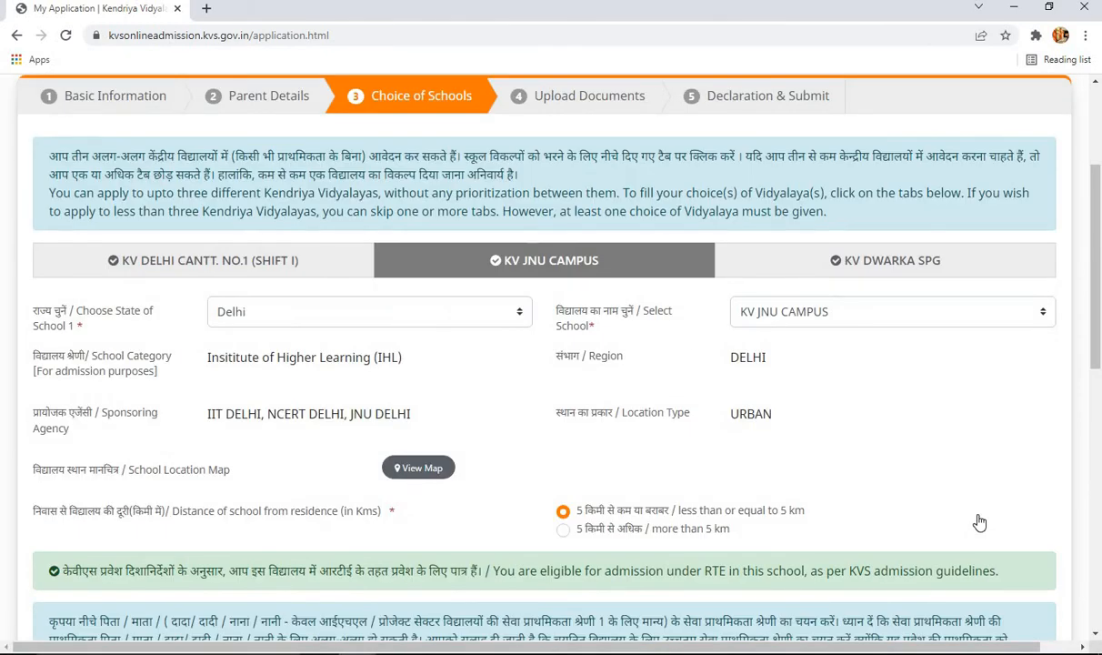
{"action": "scroll", "coordinate": [979, 522], "scroll_direction": "down", "scroll_amount": 8}
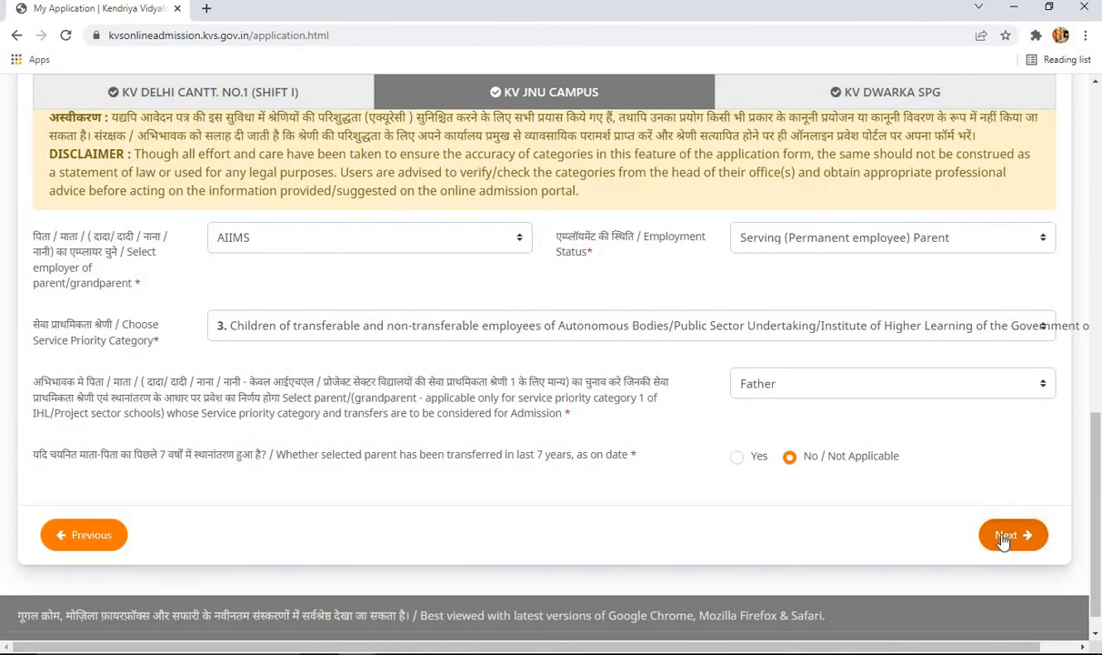
{"action": "left_click", "coordinate": [1006, 536]}
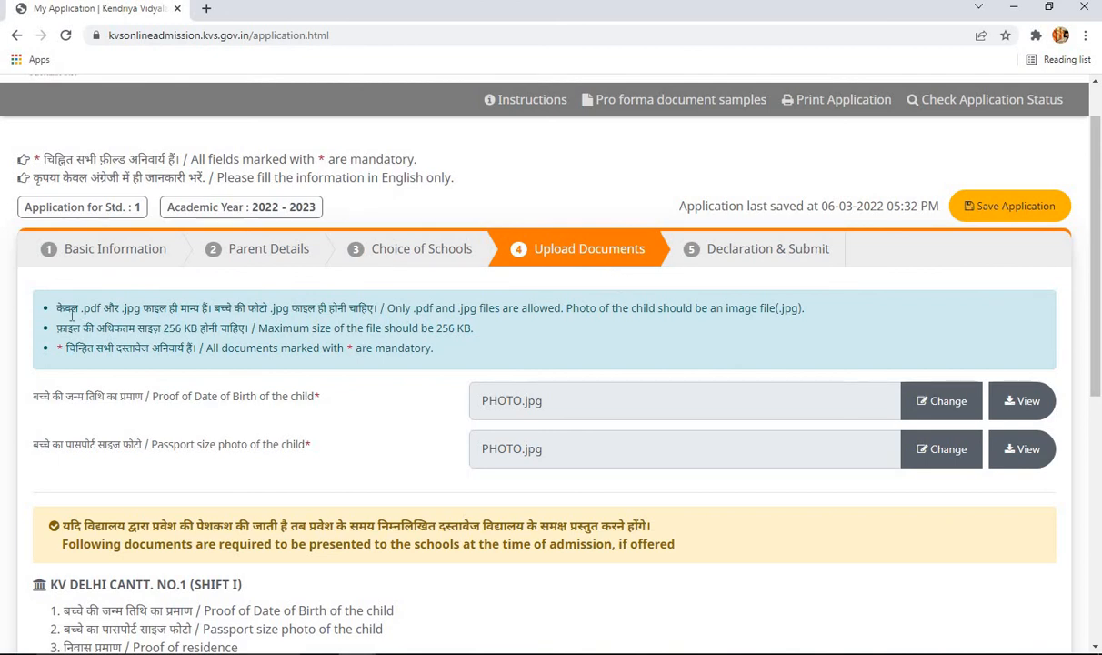
- Read the file-type and mandatory-document notes, then reopen Proof of Date of Birth and Passport size photo
{"action": "left_click_drag", "start_coordinate": [126, 311], "coordinate": [160, 311]}
{"action": "left_click", "coordinate": [188, 311]}
{"action": "left_click_drag", "start_coordinate": [344, 349], "coordinate": [374, 350]}
{"action": "left_click", "coordinate": [399, 352]}
{"action": "left_click", "coordinate": [946, 401]}
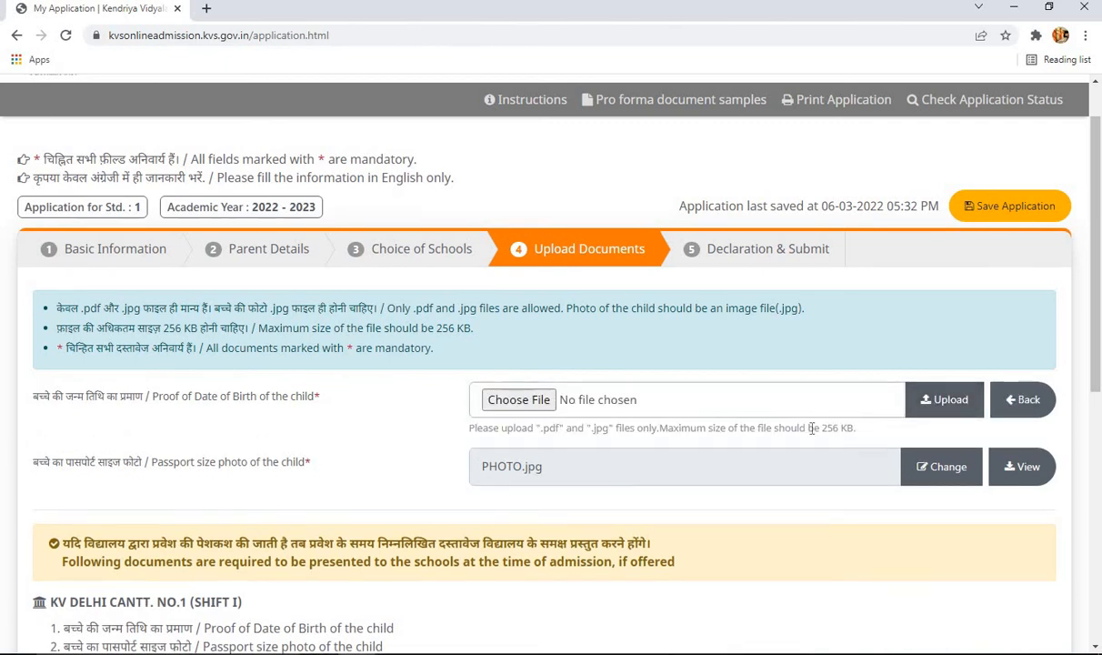
{"action": "left_click", "coordinate": [932, 482]}
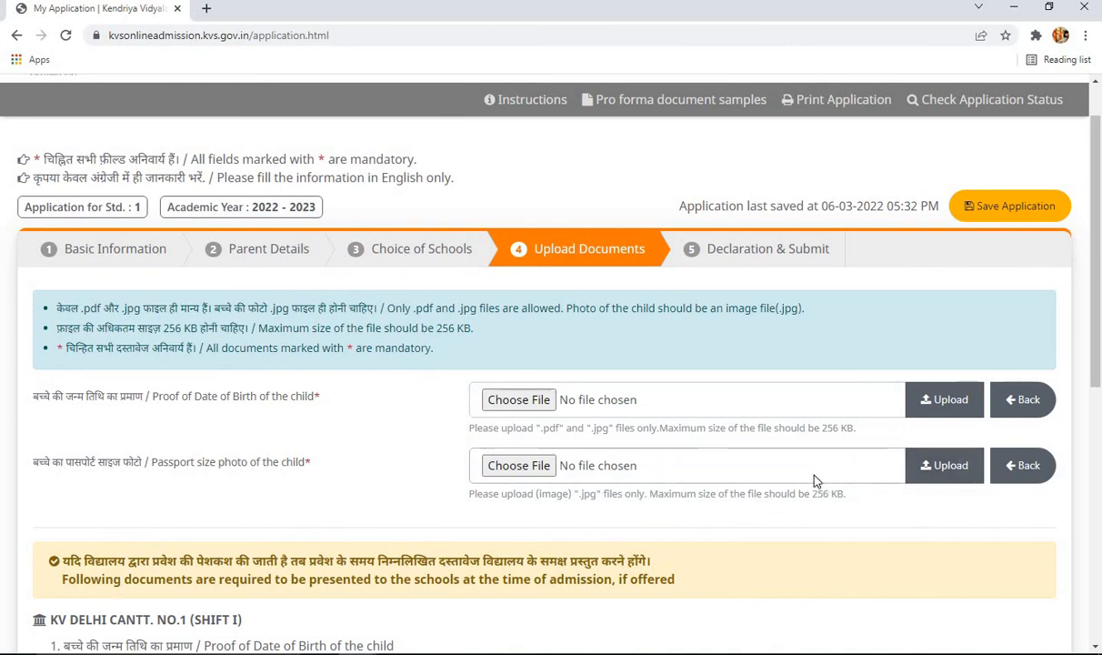
- Upload PHOTO.jpg from the Desktop as the Proof of Date of Birth
{"action": "left_click", "coordinate": [546, 402]}
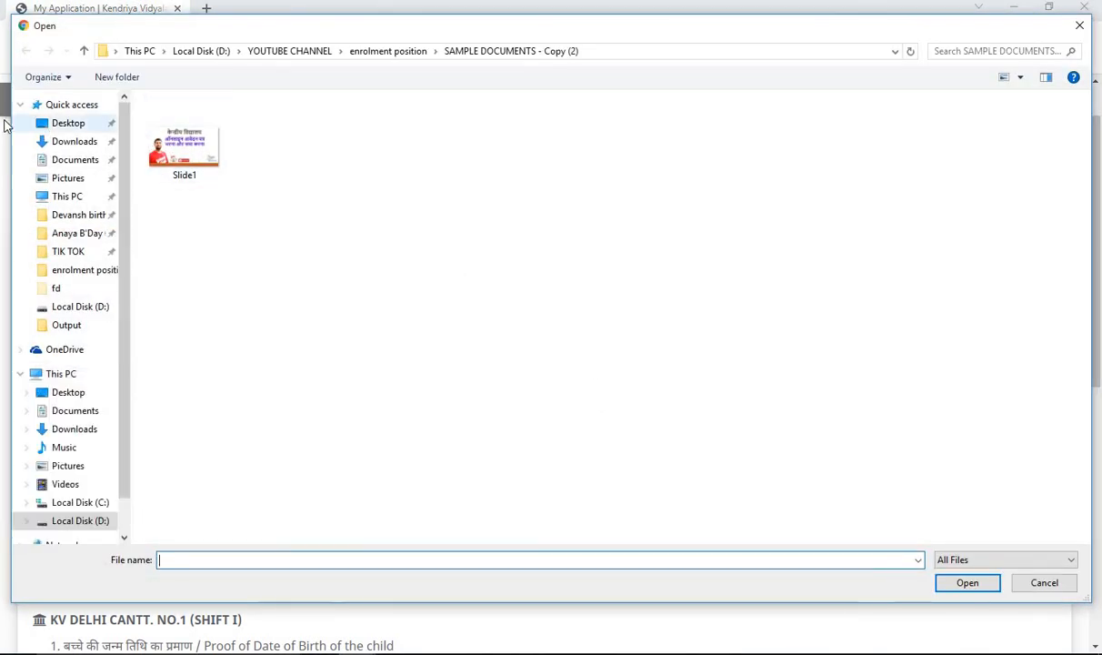
{"action": "left_click", "coordinate": [69, 123]}
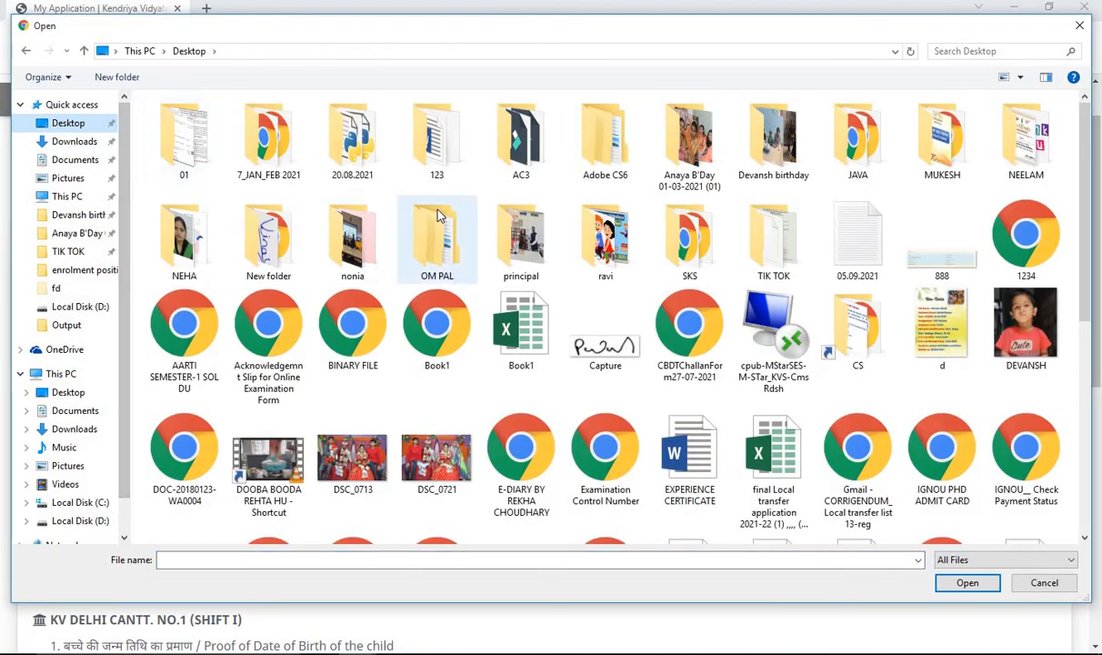
{"action": "scroll", "coordinate": [637, 273], "scroll_direction": "down", "scroll_amount": 5}
{"action": "left_click", "coordinate": [691, 277]}
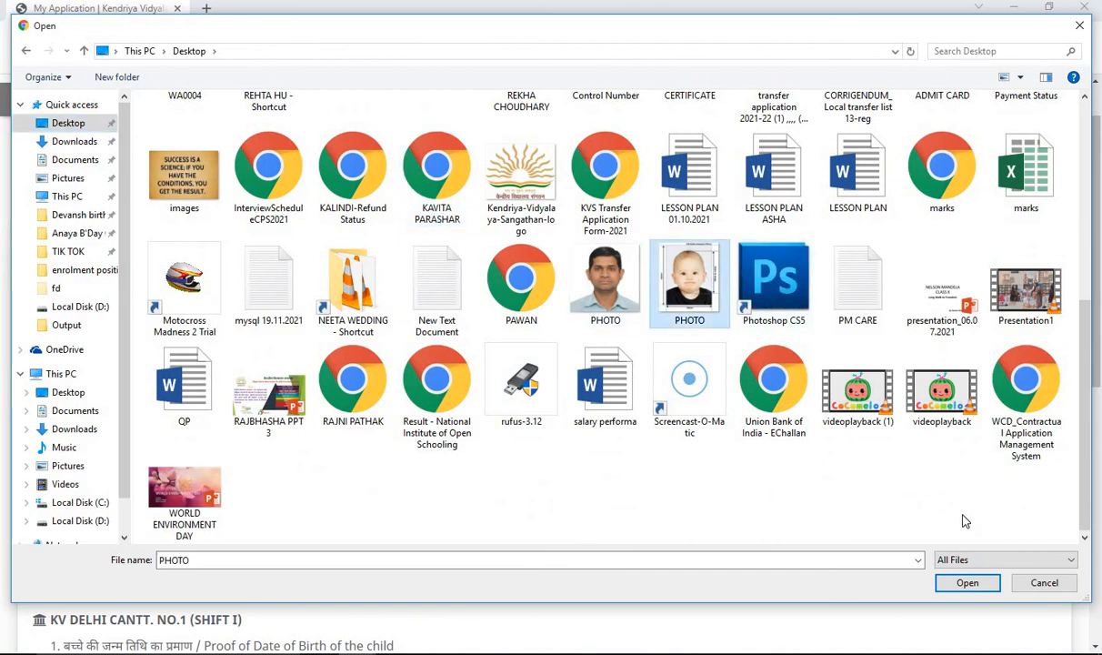
{"action": "left_click", "coordinate": [967, 582]}
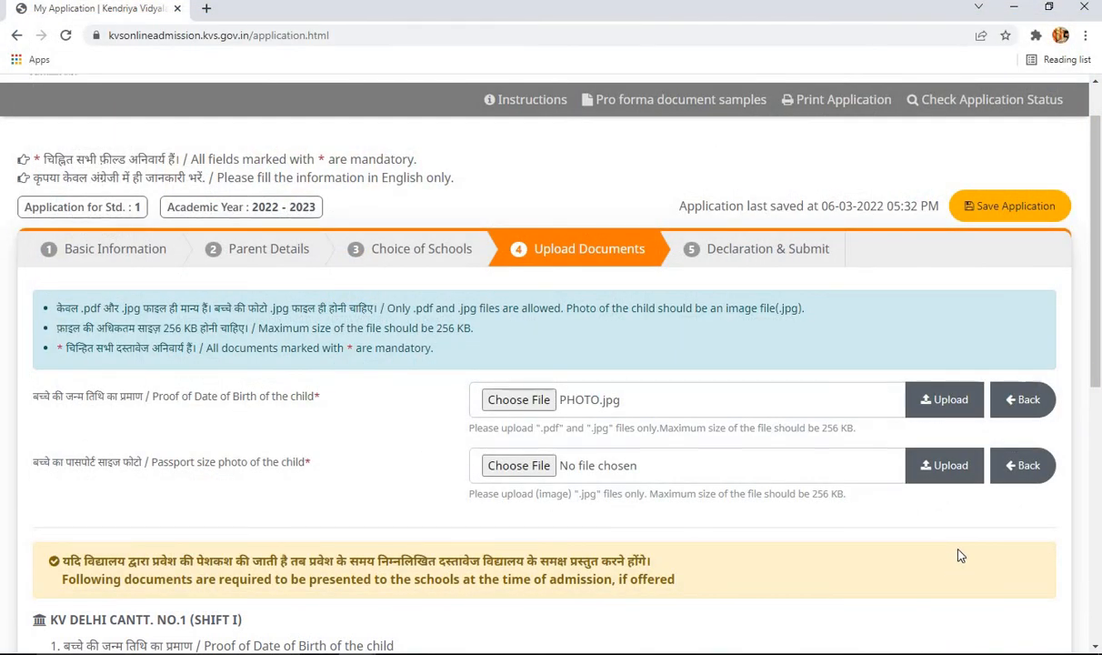
{"action": "left_click", "coordinate": [963, 409]}
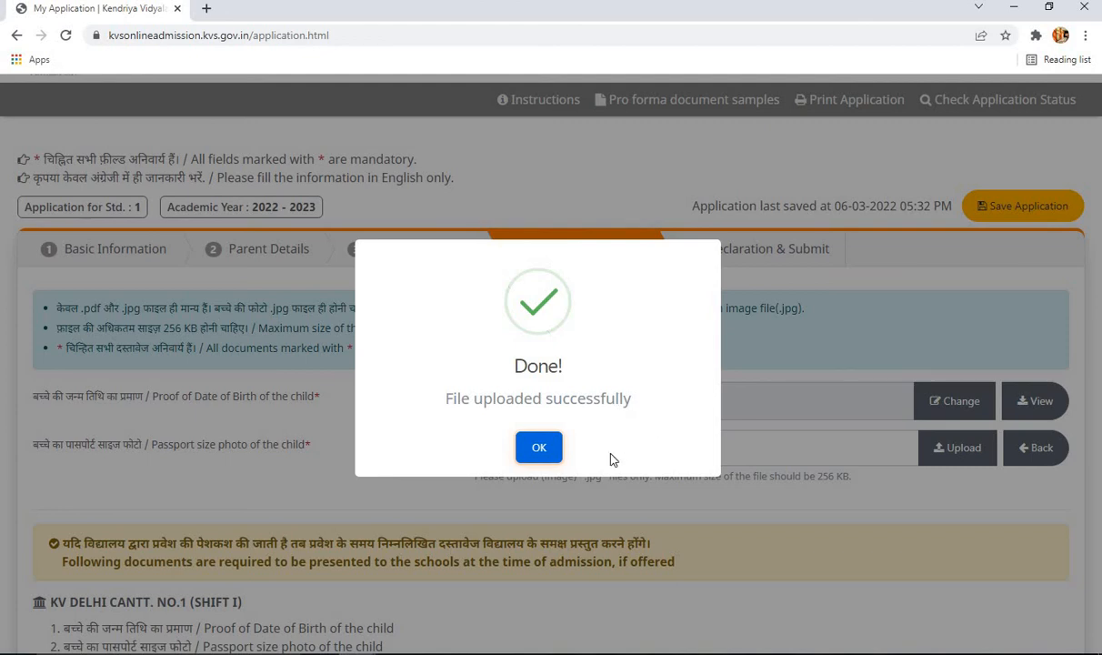
{"action": "left_click", "coordinate": [539, 448]}
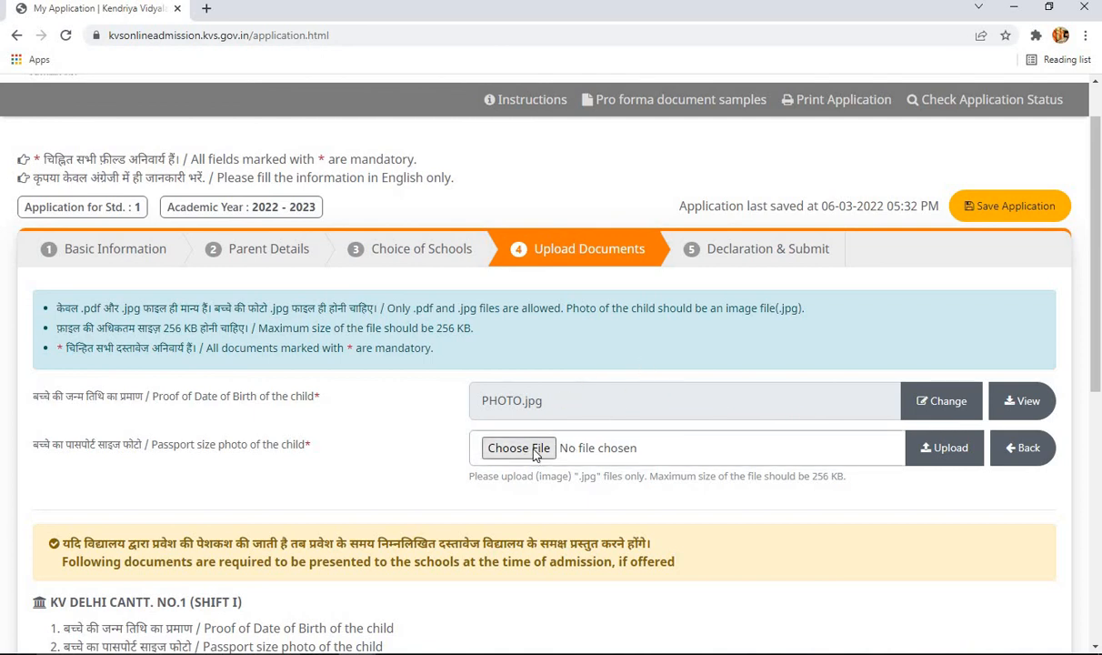
- Upload PHOTO.jpg as the child's passport size photo
{"action": "left_click", "coordinate": [537, 451]}
{"action": "scroll", "coordinate": [658, 312], "scroll_direction": "down", "scroll_amount": 5}
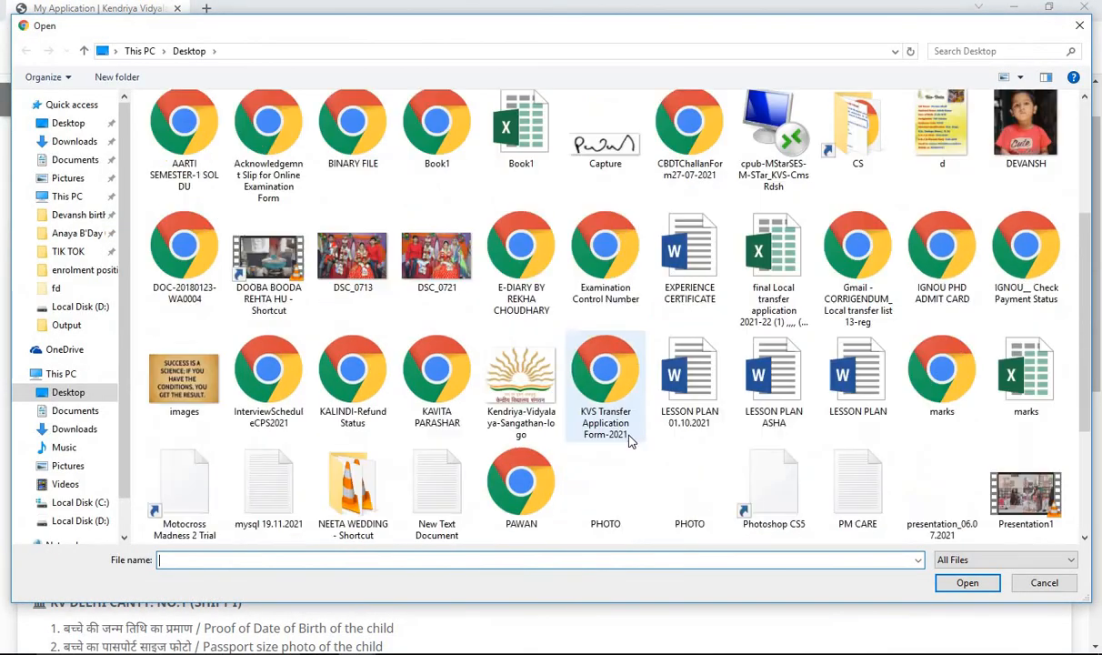
{"action": "double_click", "coordinate": [677, 295]}
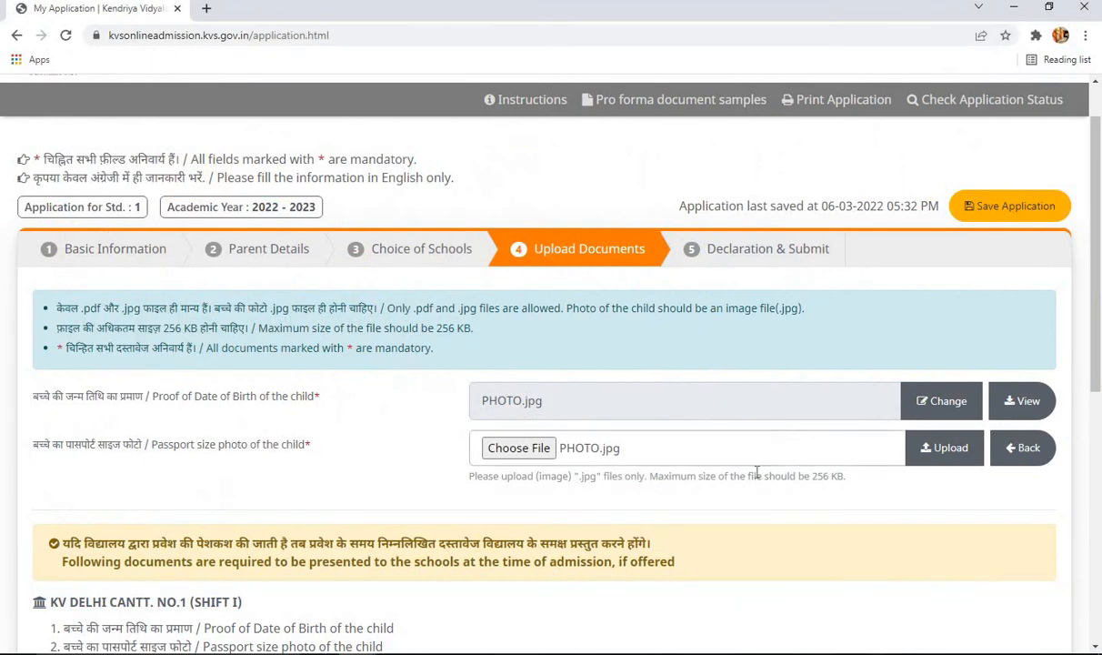
{"action": "left_click", "coordinate": [944, 452]}
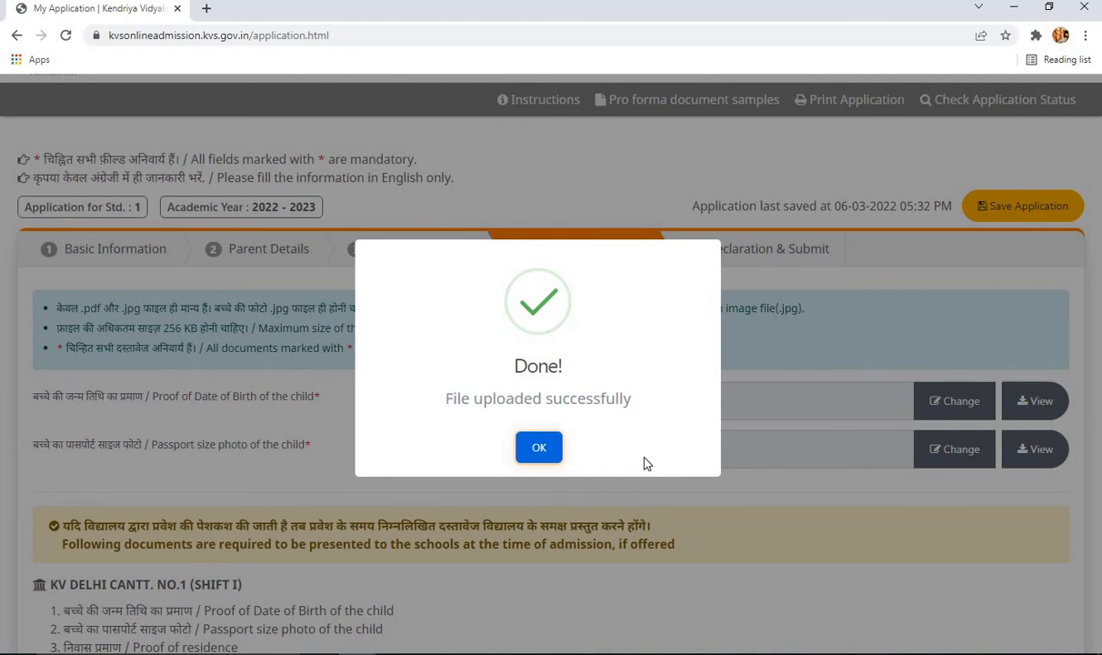
{"action": "left_click", "coordinate": [541, 447]}
{"action": "scroll", "coordinate": [685, 511], "scroll_direction": "down", "scroll_amount": 3}
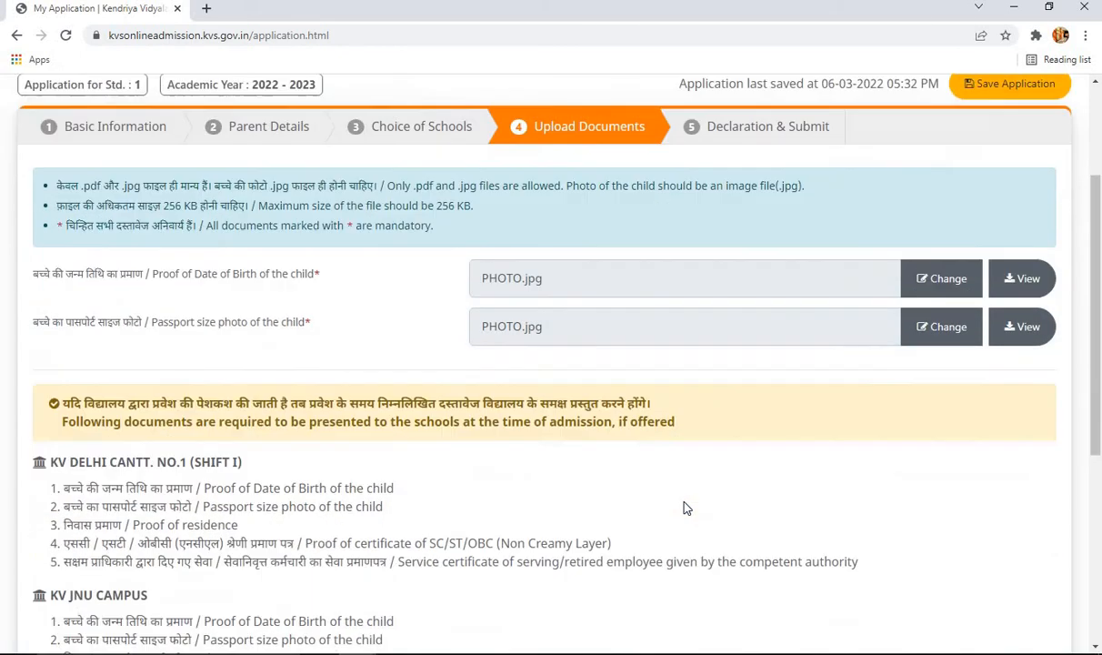
- Save the application with its uploaded documents and acknowledge the Done! confirmation, updating last-saved to 05:35 PM
{"action": "scroll", "coordinate": [760, 477], "scroll_direction": "down", "scroll_amount": 1}
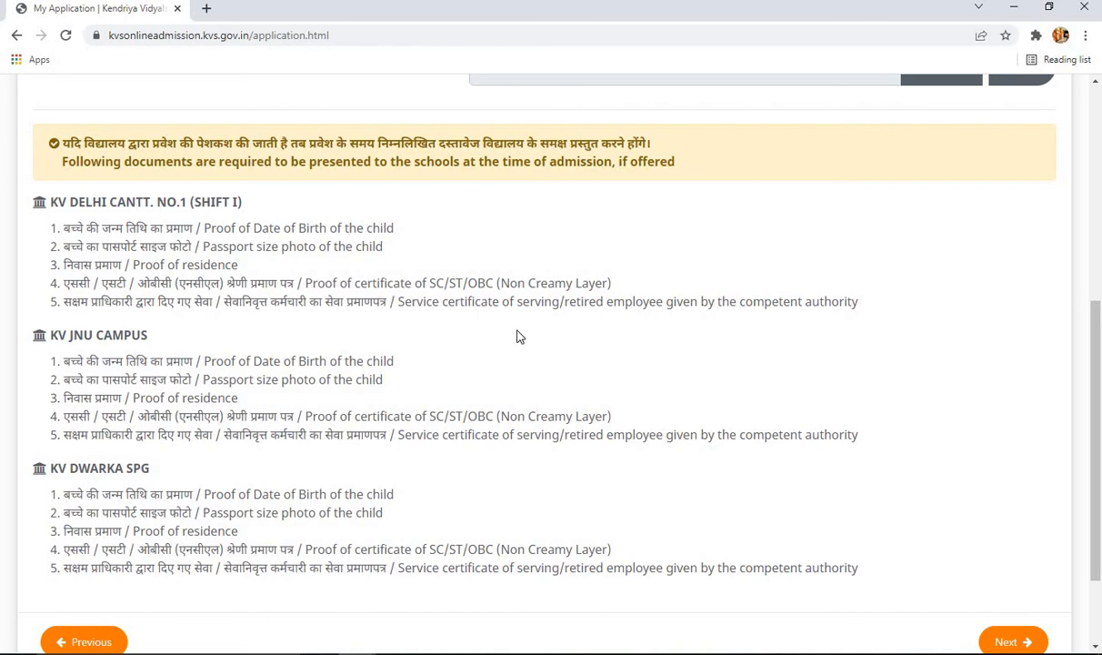
{"action": "scroll", "coordinate": [647, 342], "scroll_direction": "up", "scroll_amount": 3}
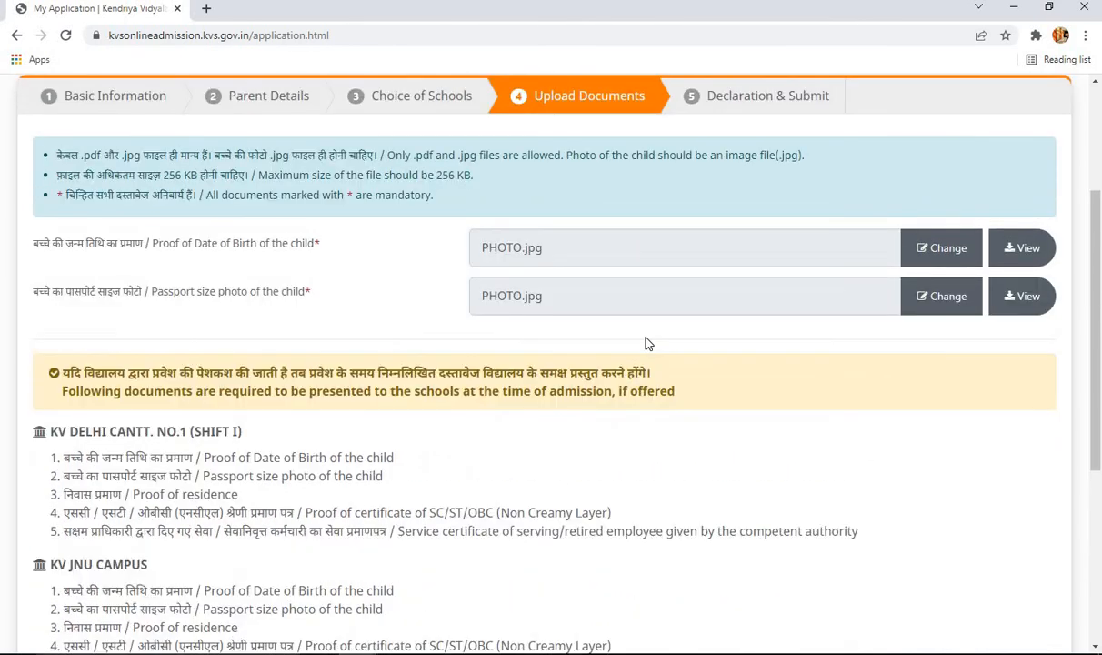
{"action": "scroll", "coordinate": [647, 342], "scroll_direction": "up", "scroll_amount": 1}
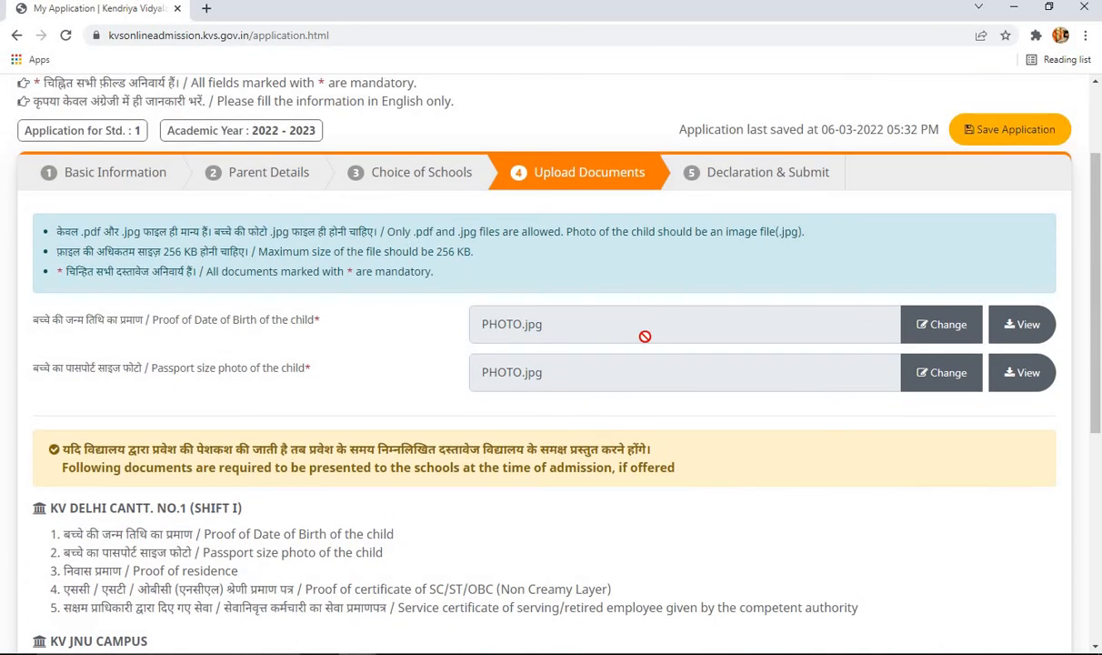
{"action": "scroll", "coordinate": [645, 337], "scroll_direction": "up", "scroll_amount": 2}
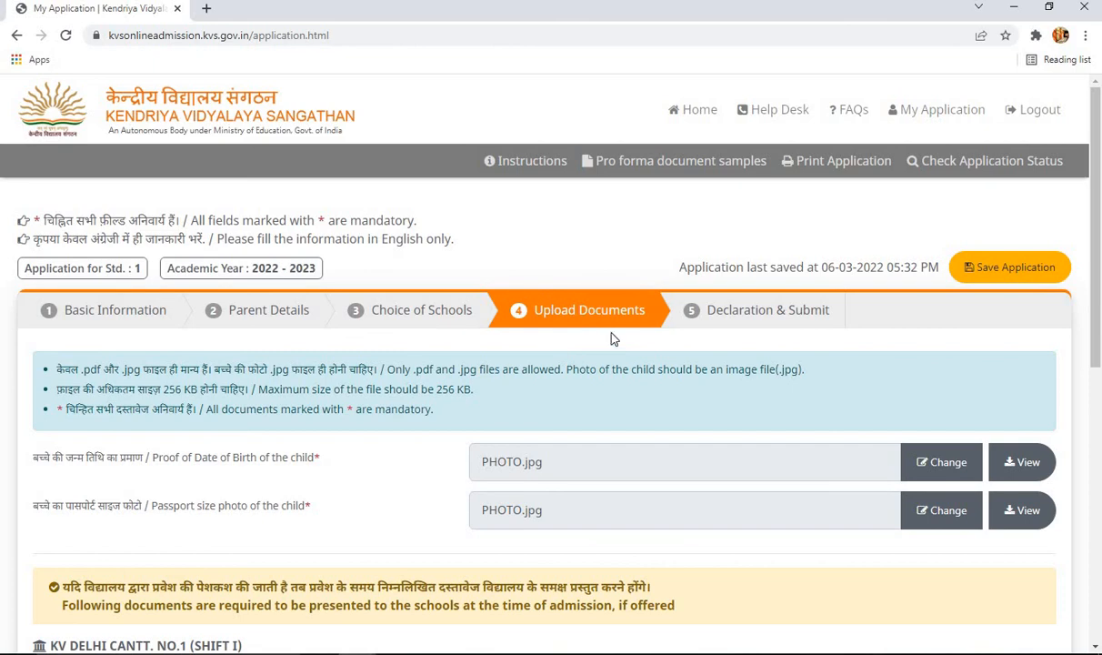
{"action": "scroll", "coordinate": [587, 344], "scroll_direction": "down", "scroll_amount": 7}
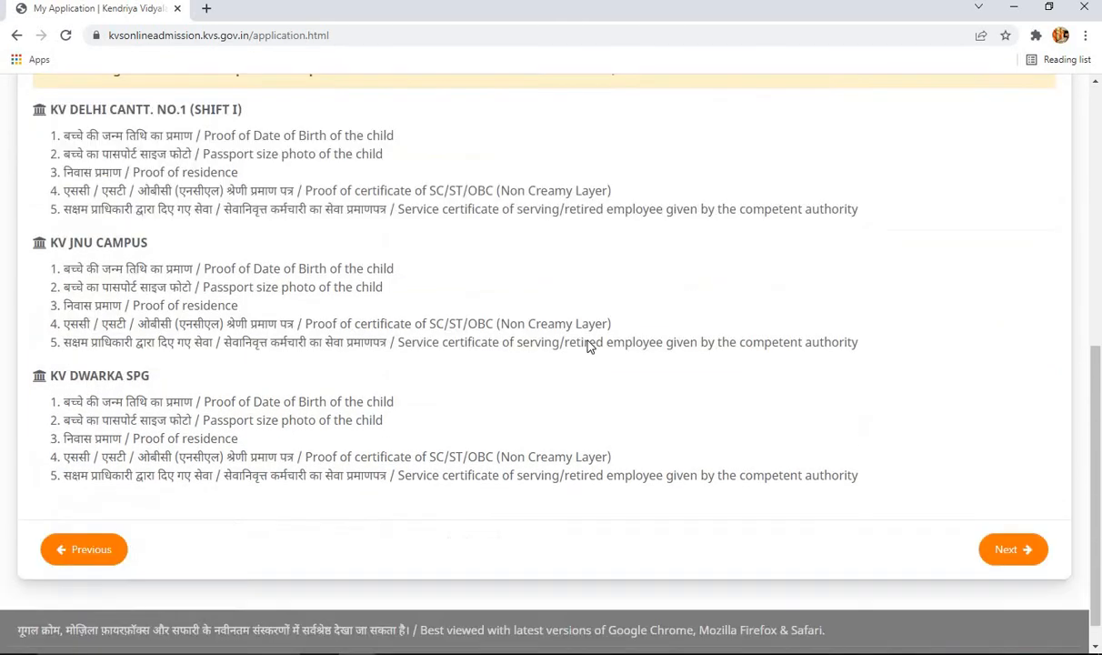
{"action": "scroll", "coordinate": [590, 341], "scroll_direction": "up", "scroll_amount": 6}
{"action": "scroll", "coordinate": [589, 339], "scroll_direction": "up", "scroll_amount": 2}
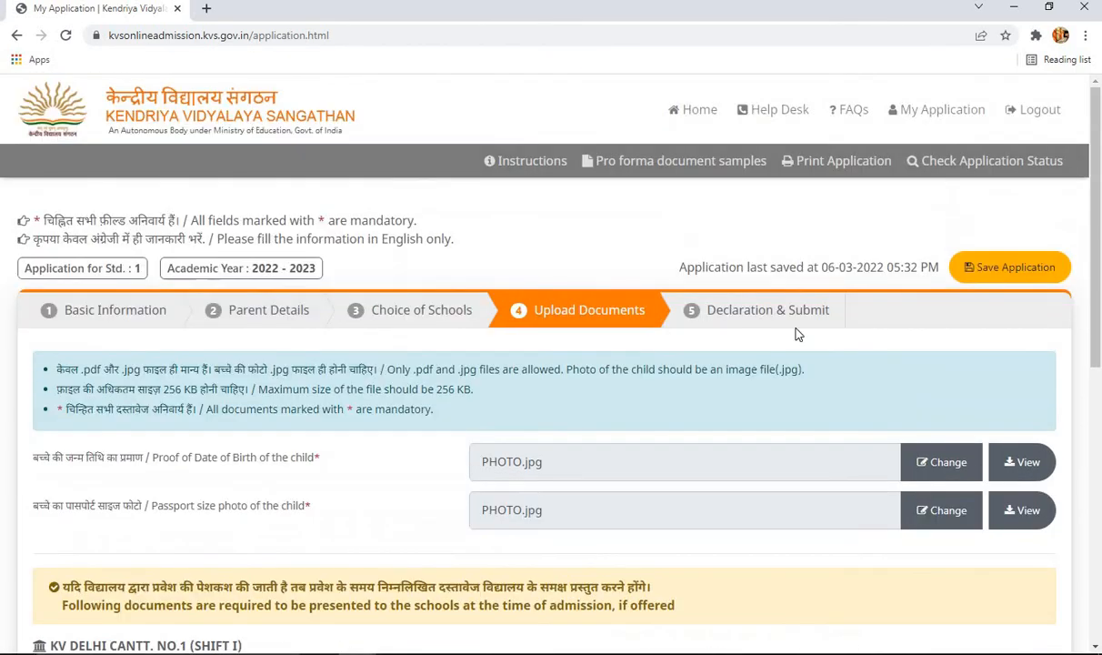
{"action": "left_click", "coordinate": [1011, 269]}
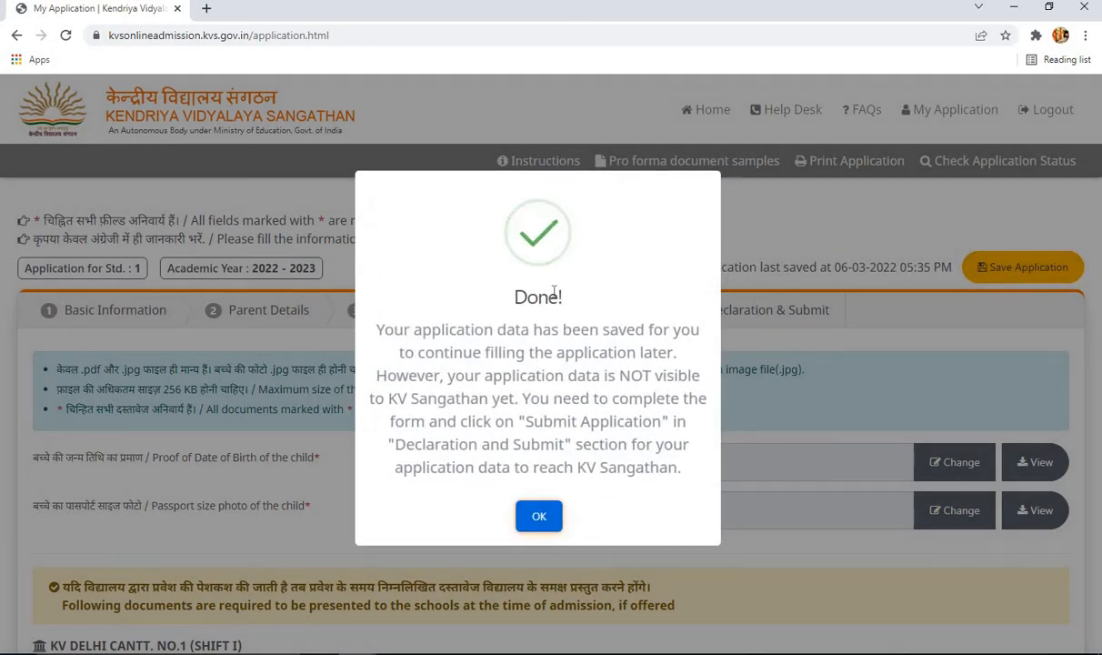
{"action": "left_click", "coordinate": [540, 516]}
{"action": "scroll", "coordinate": [568, 337], "scroll_direction": "down", "scroll_amount": 1}
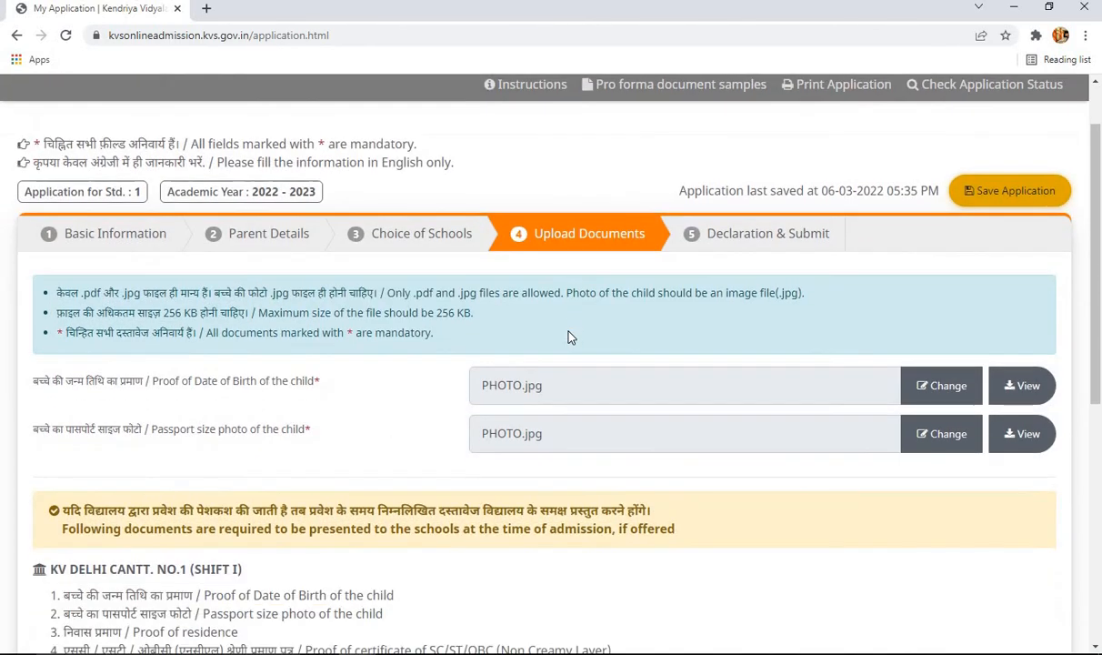
{"action": "scroll", "coordinate": [571, 335], "scroll_direction": "down", "scroll_amount": 6}
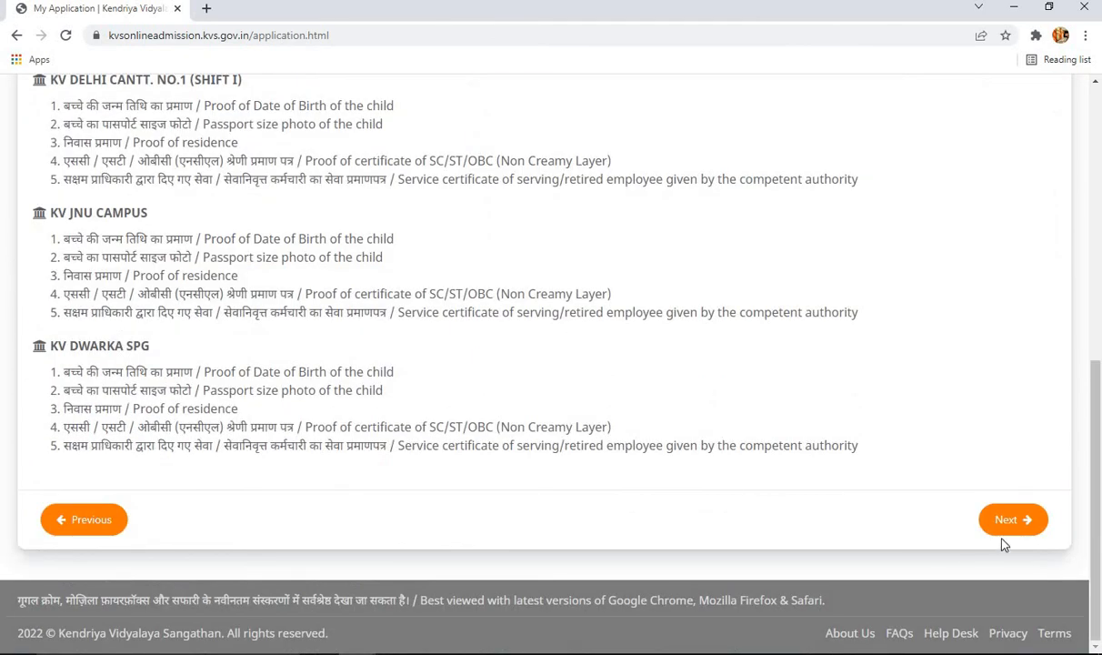
- Move to the declaration step and accept the parent's terms and conditions
{"action": "left_click", "coordinate": [1007, 523]}
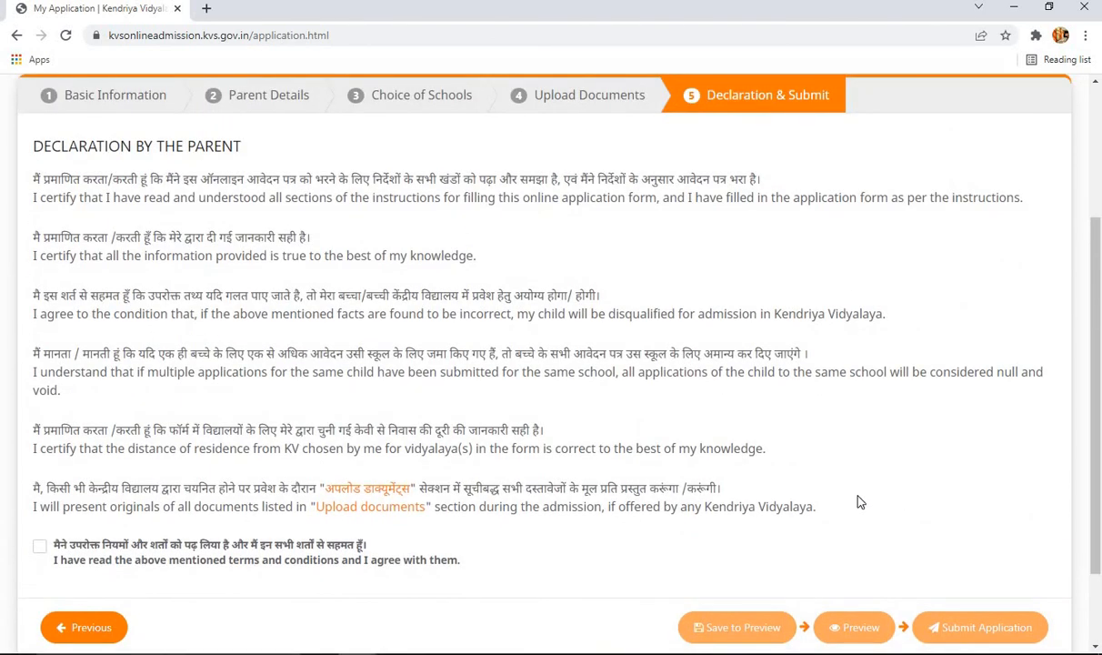
{"action": "scroll", "coordinate": [859, 502], "scroll_direction": "up", "scroll_amount": 2}
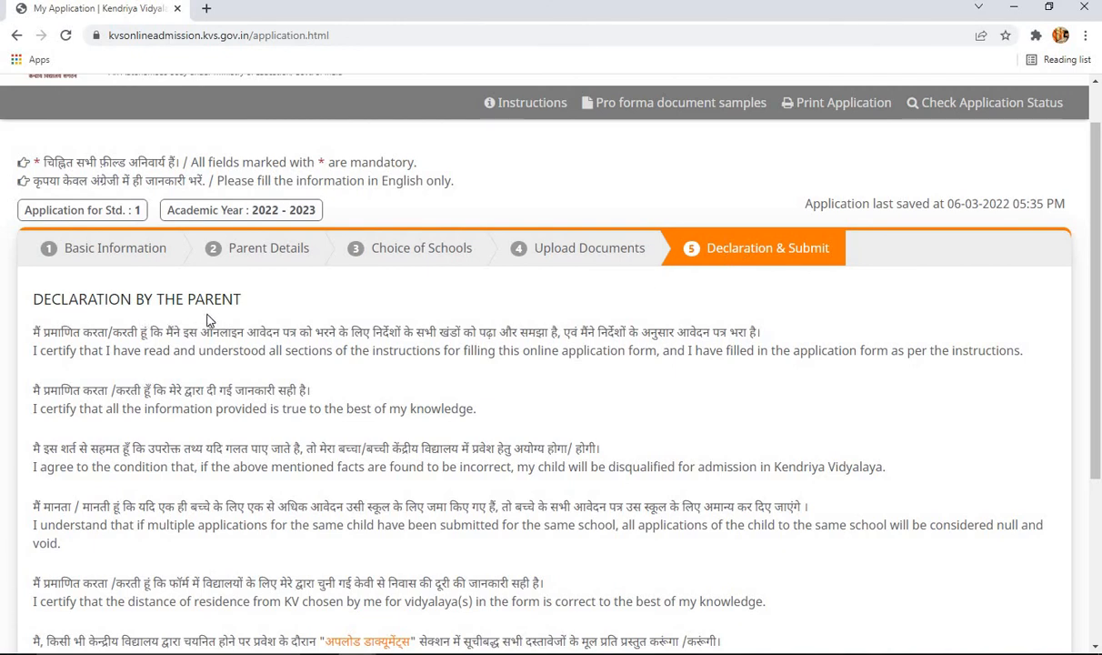
{"action": "scroll", "coordinate": [200, 323], "scroll_direction": "down", "scroll_amount": 1}
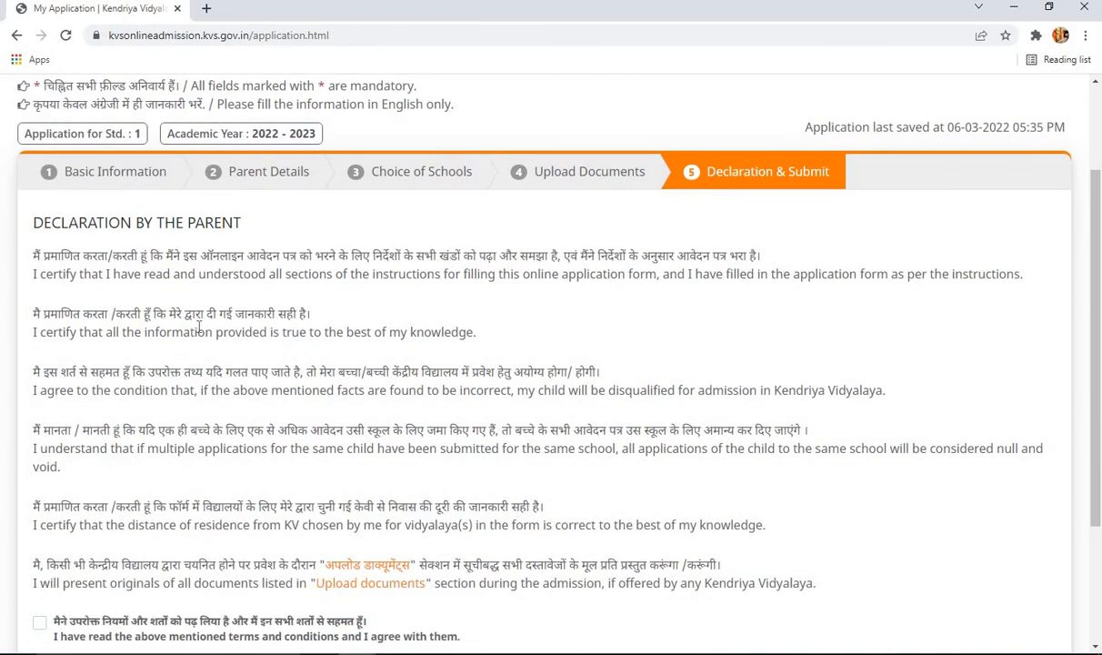
{"action": "scroll", "coordinate": [201, 312], "scroll_direction": "down", "scroll_amount": 1}
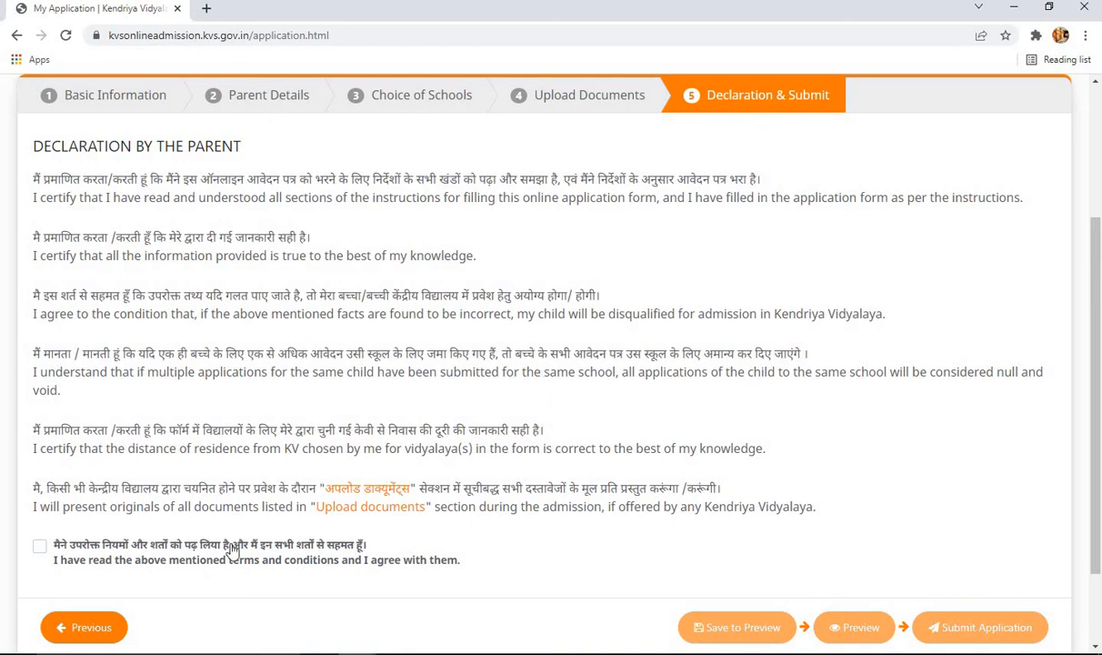
{"action": "left_click", "coordinate": [41, 548]}
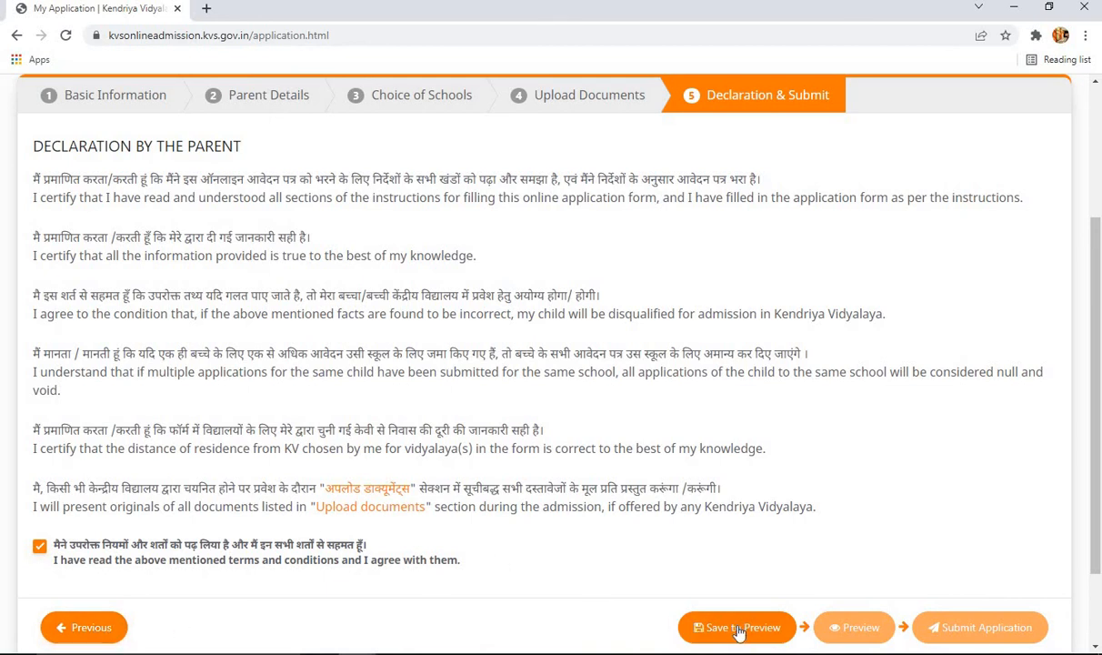
- Save the application for preview, confirm, and launch the Preview in a new tab
{"action": "scroll", "coordinate": [750, 593], "scroll_direction": "up", "scroll_amount": 1}
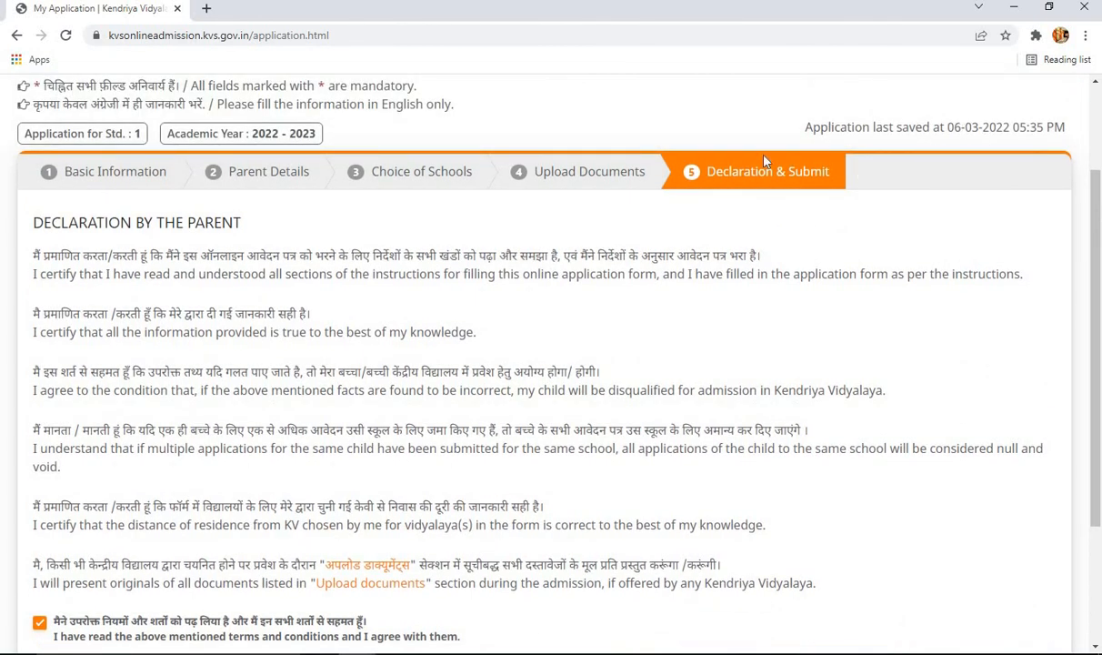
{"action": "scroll", "coordinate": [962, 304], "scroll_direction": "down", "scroll_amount": 2}
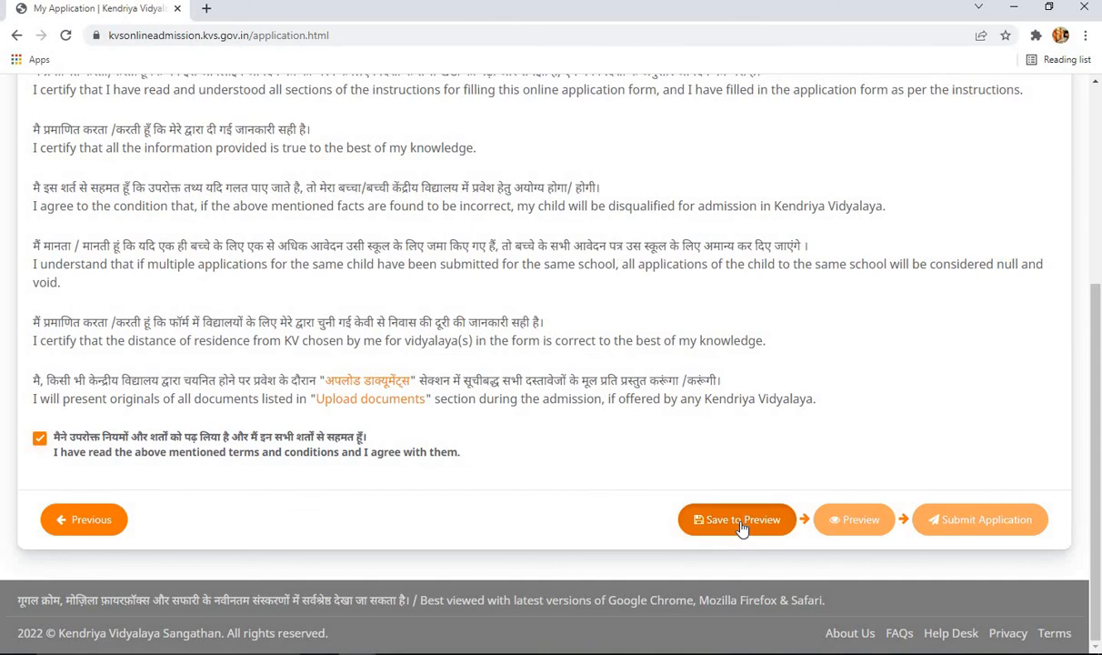
{"action": "left_click", "coordinate": [741, 526]}
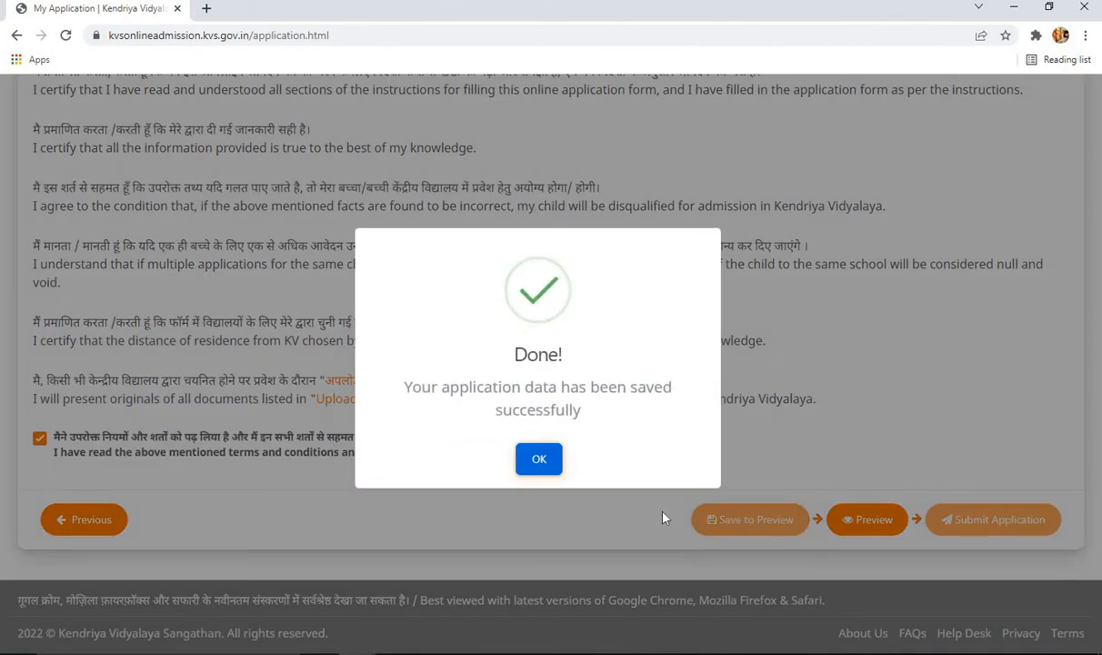
{"action": "left_click", "coordinate": [538, 461]}
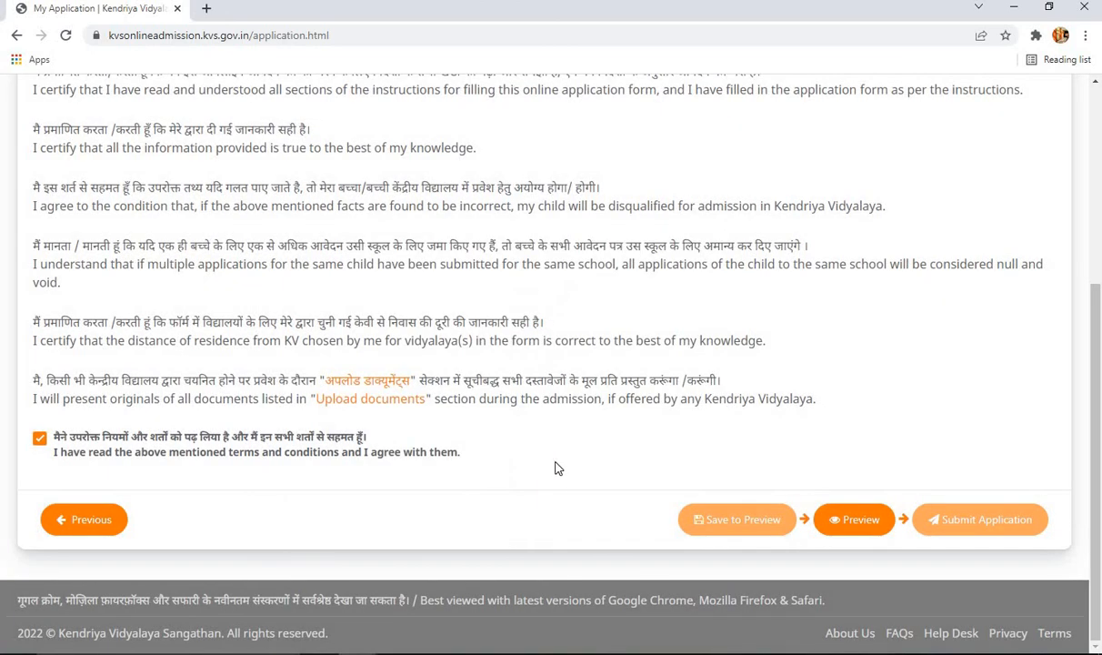
{"action": "left_click", "coordinate": [860, 526]}
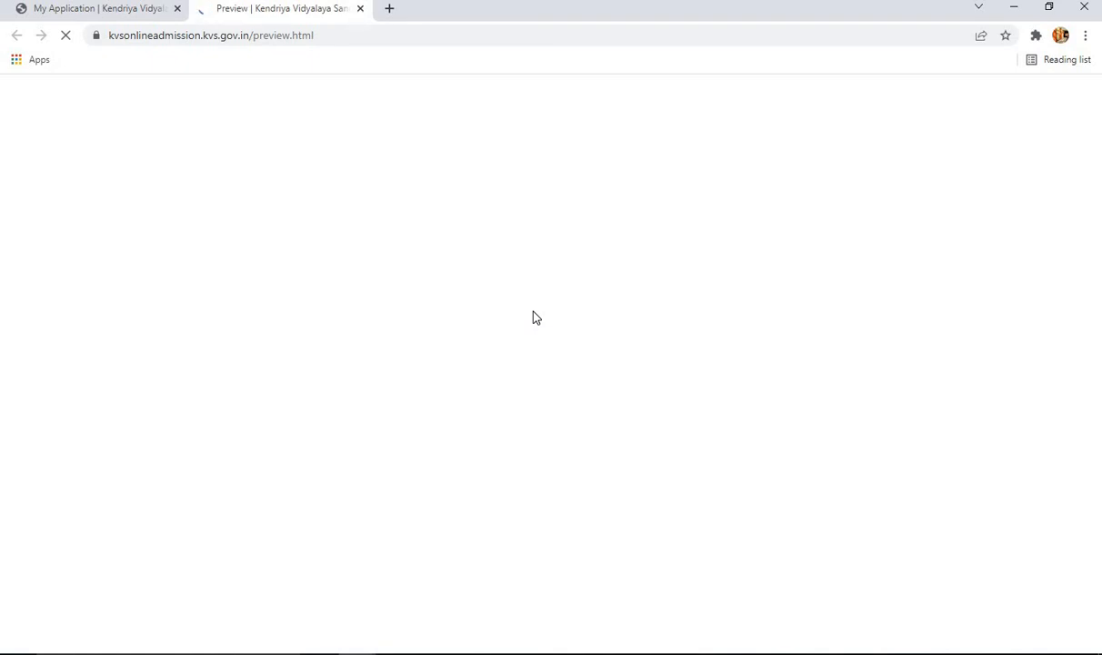
- Bring up the preview of the saved application in the Preview tab
{"action": "left_click", "coordinate": [73, 11]}
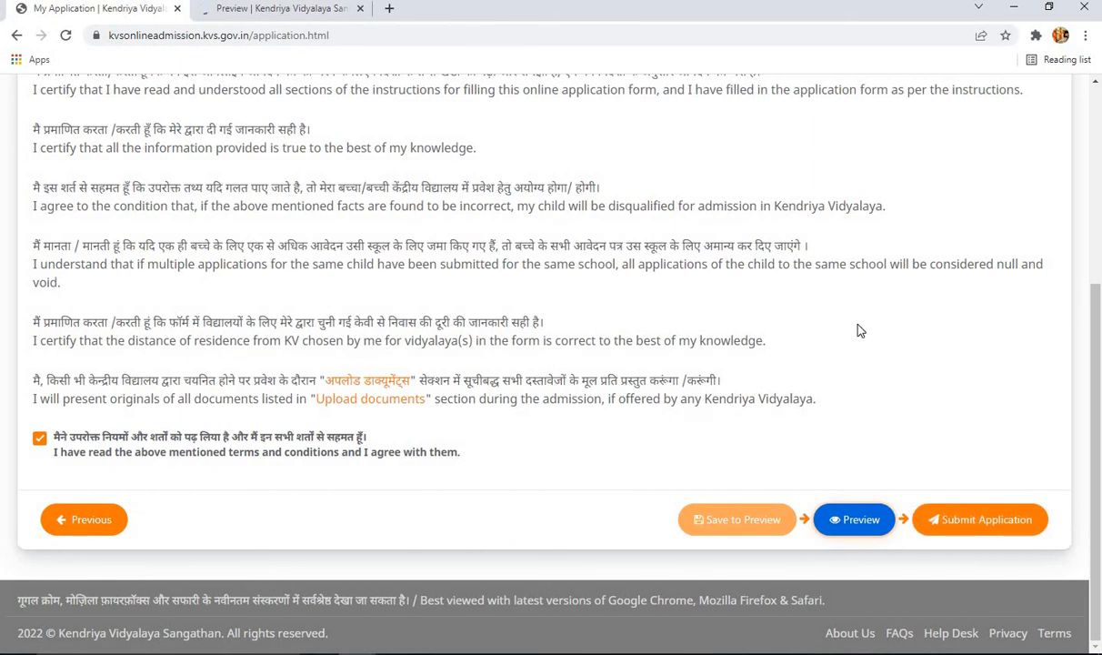
{"action": "left_click", "coordinate": [850, 536]}
{"action": "left_click", "coordinate": [284, 10]}
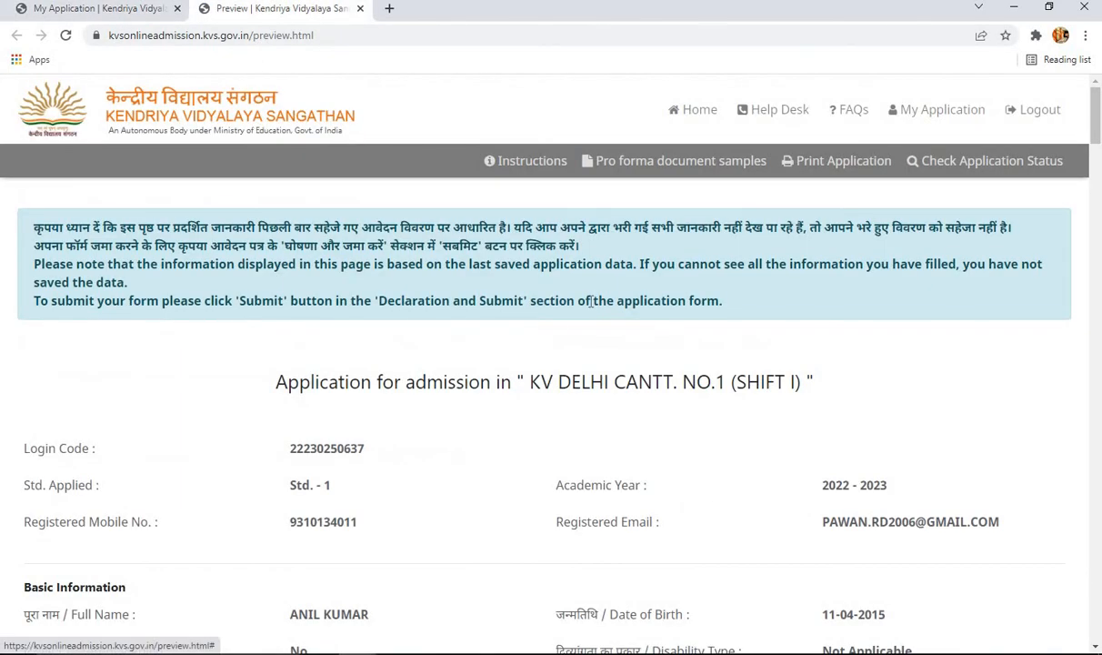
- Review the entries for KV DELHI CANTT. NO.1 (SHIFT I), KV JNU CAMPUS and KV DWARKA SPG, then return to the declaration
{"action": "scroll", "coordinate": [873, 369], "scroll_direction": "down", "scroll_amount": 3}
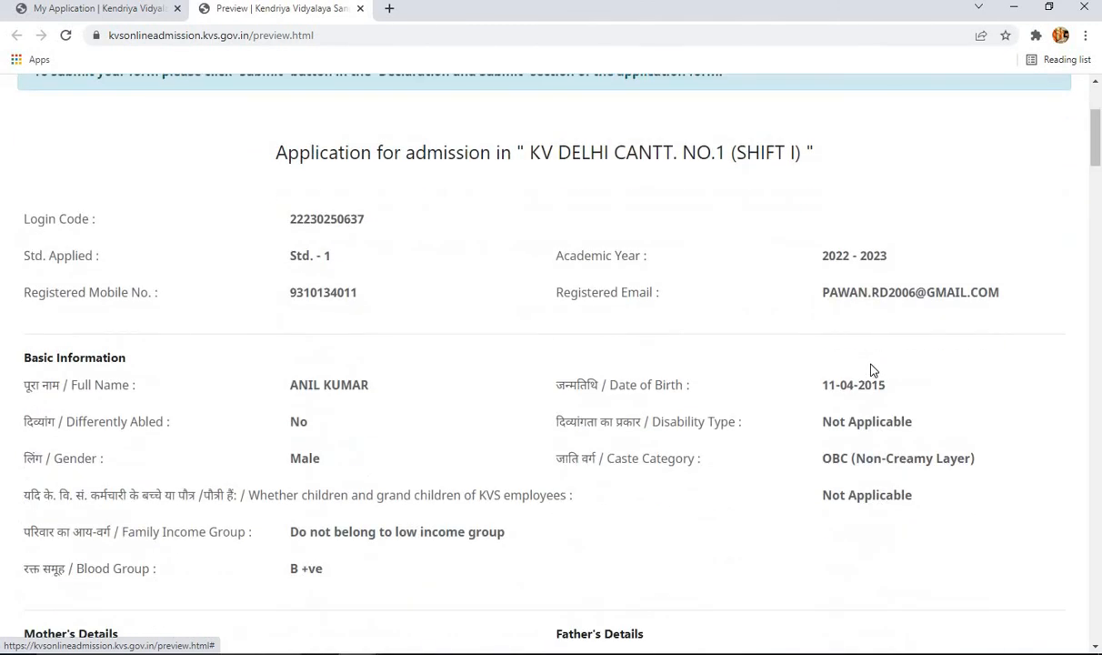
{"action": "scroll", "coordinate": [873, 369], "scroll_direction": "down", "scroll_amount": 5}
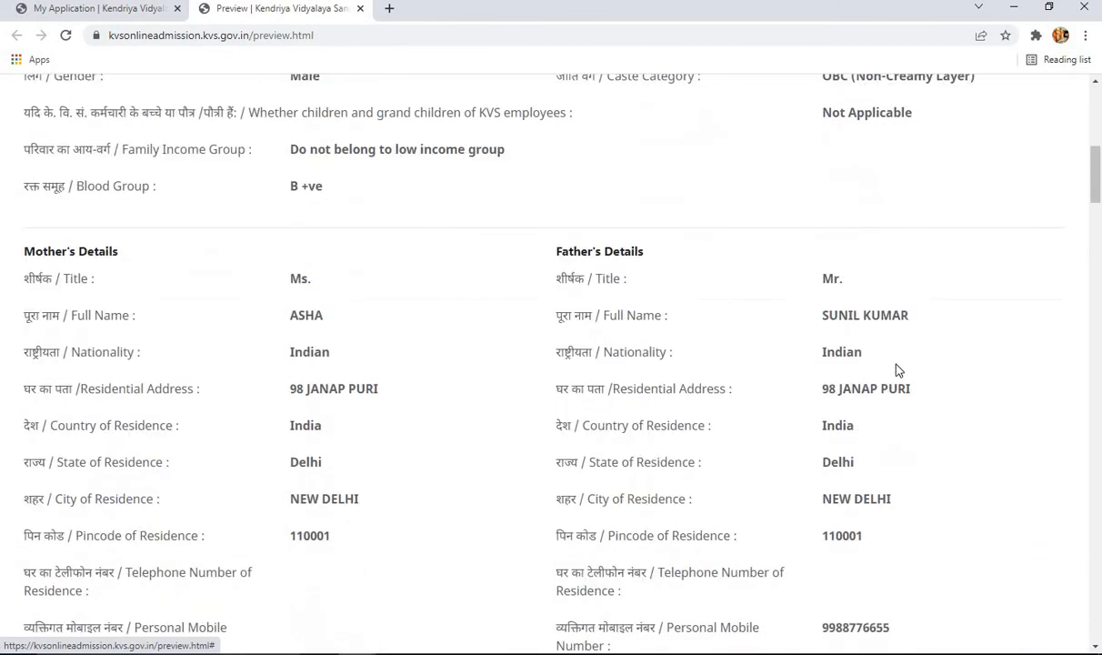
{"action": "scroll", "coordinate": [967, 373], "scroll_direction": "down", "scroll_amount": 6}
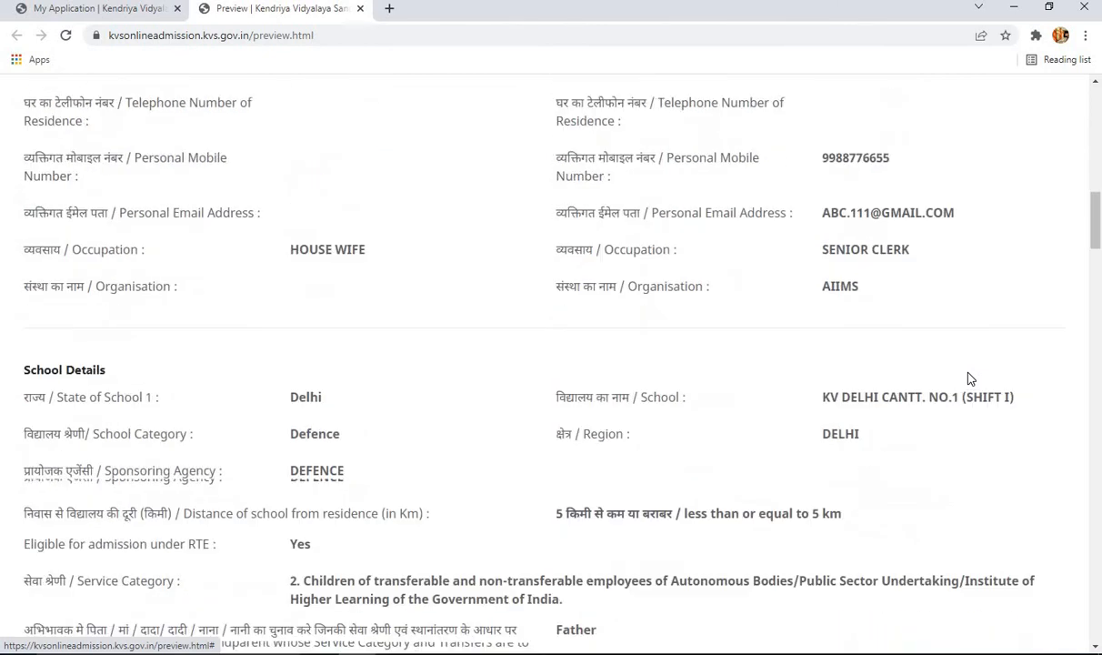
{"action": "scroll", "coordinate": [970, 377], "scroll_direction": "down", "scroll_amount": 5}
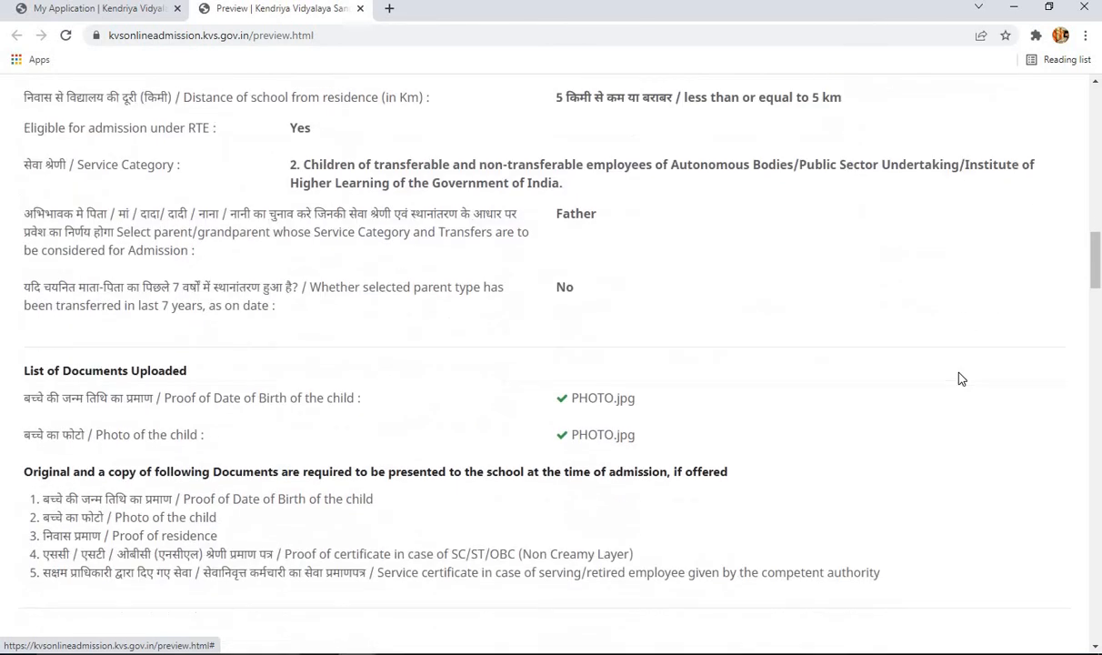
{"action": "scroll", "coordinate": [961, 378], "scroll_direction": "down", "scroll_amount": 6}
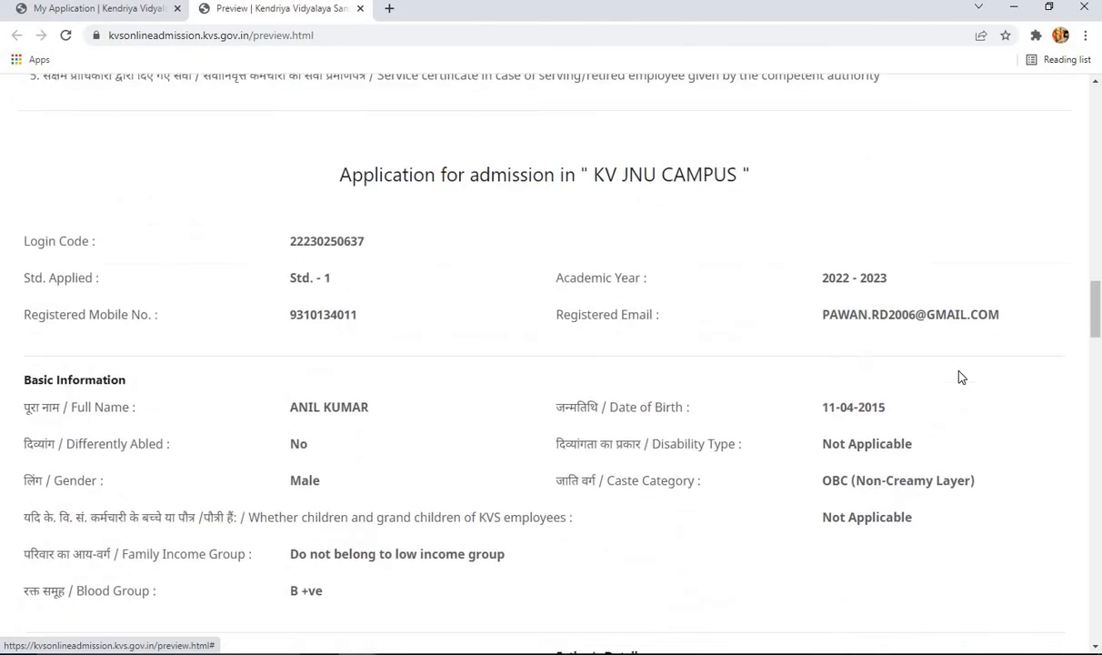
{"action": "scroll", "coordinate": [961, 377], "scroll_direction": "down", "scroll_amount": 6}
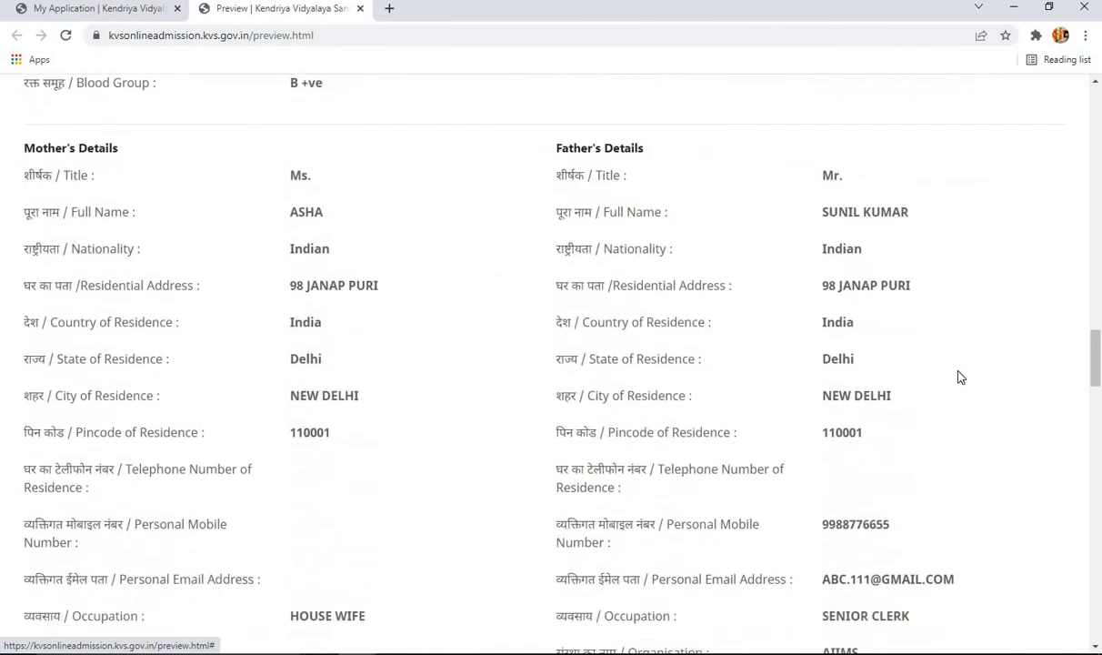
{"action": "scroll", "coordinate": [962, 378], "scroll_direction": "down", "scroll_amount": 8}
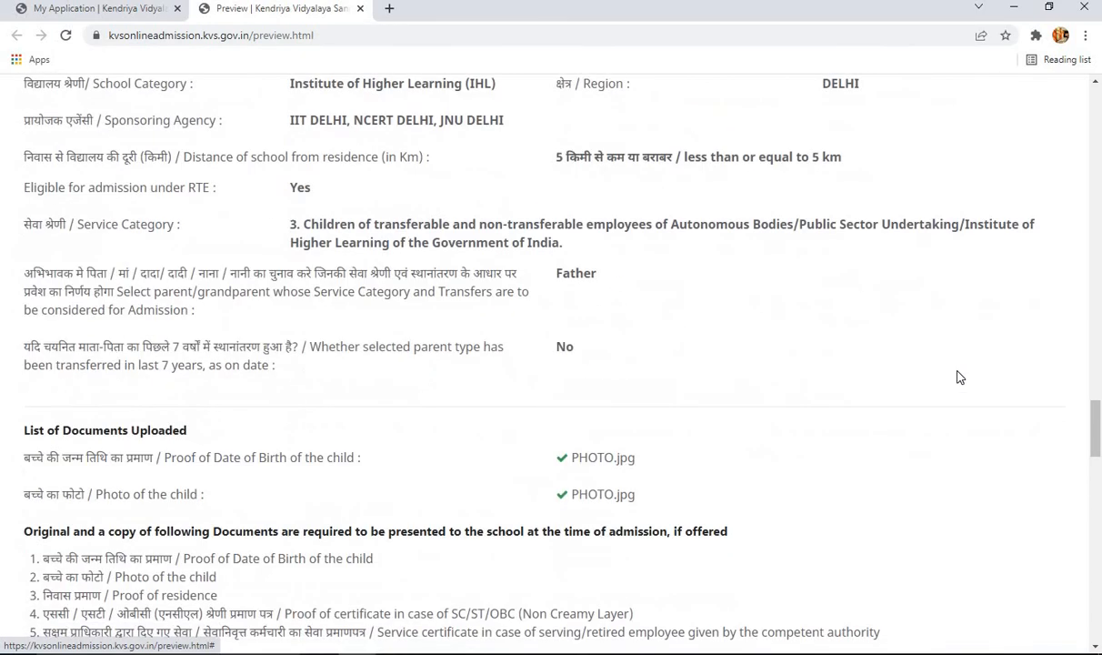
{"action": "scroll", "coordinate": [961, 377], "scroll_direction": "down", "scroll_amount": 8}
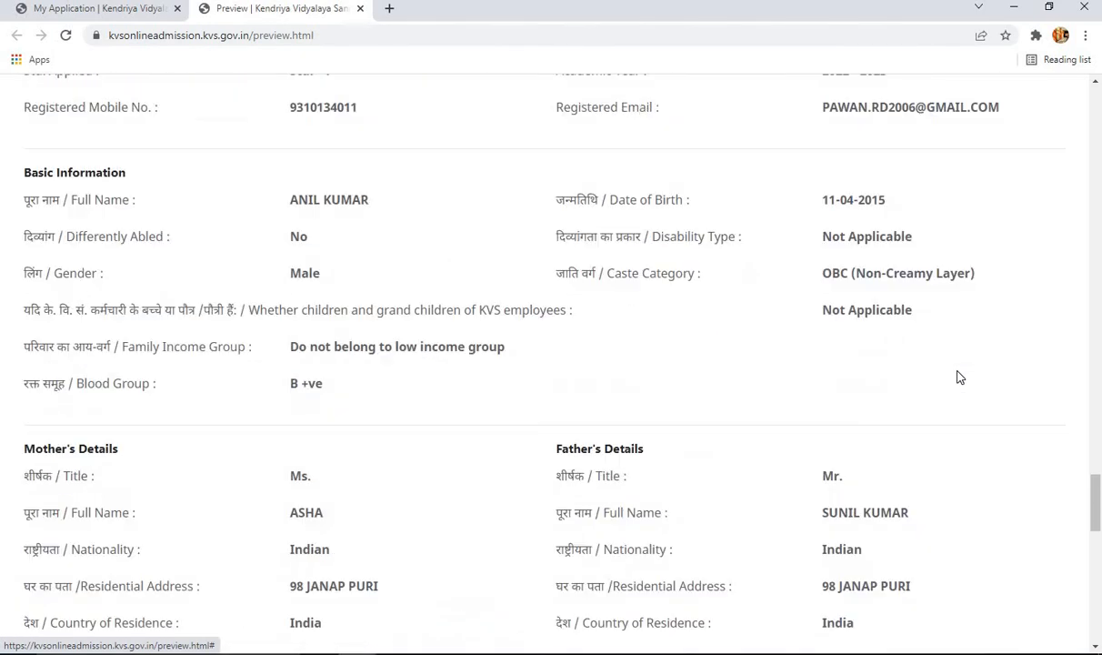
{"action": "scroll", "coordinate": [961, 377], "scroll_direction": "down", "scroll_amount": 8}
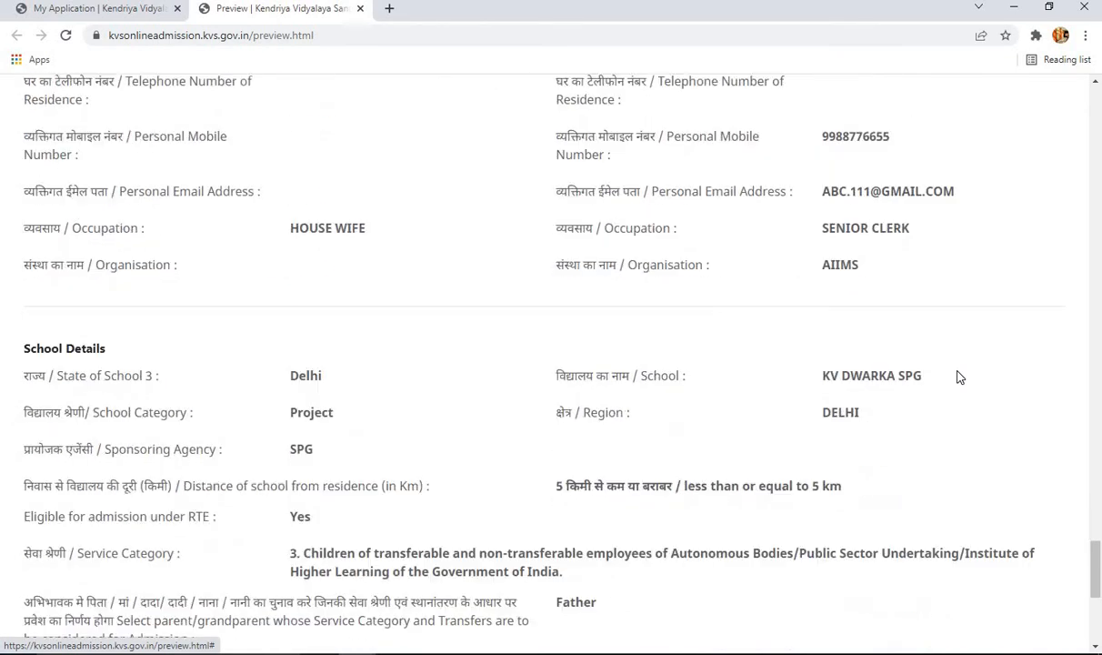
{"action": "scroll", "coordinate": [960, 376], "scroll_direction": "down", "scroll_amount": 5}
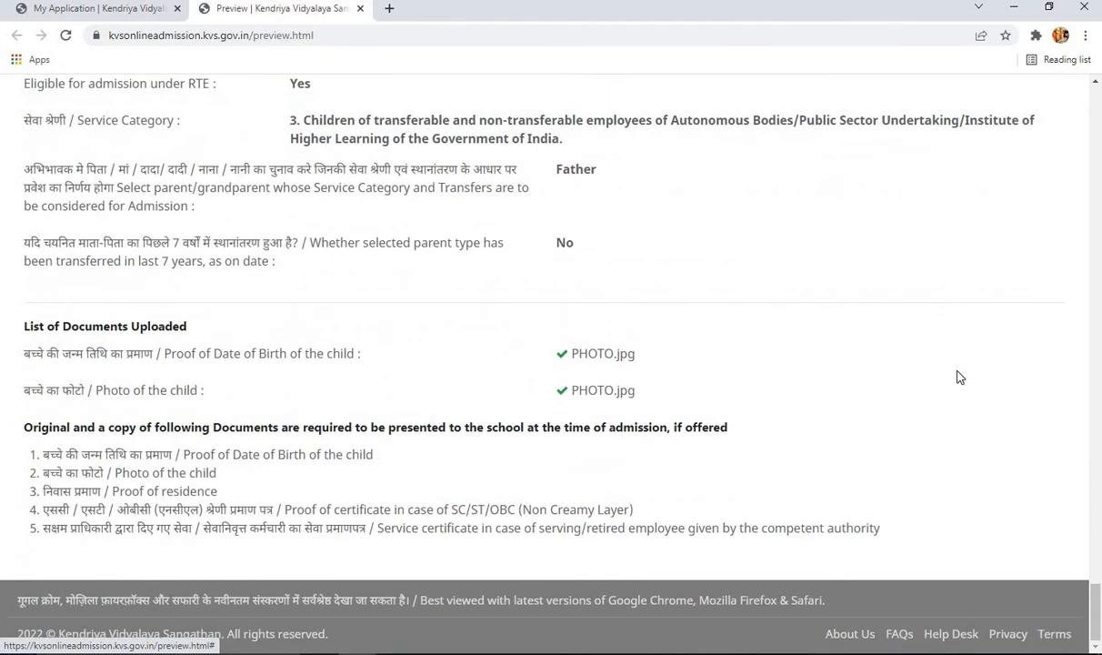
{"action": "scroll", "coordinate": [960, 376], "scroll_direction": "up", "scroll_amount": 4}
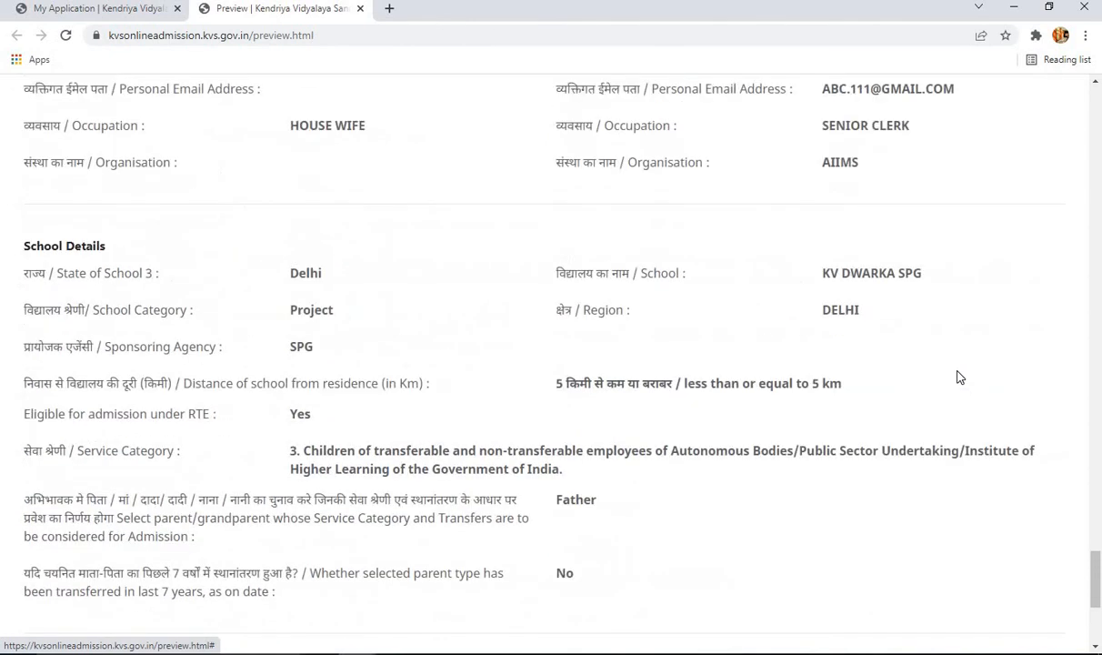
{"action": "scroll", "coordinate": [961, 376], "scroll_direction": "up", "scroll_amount": 4}
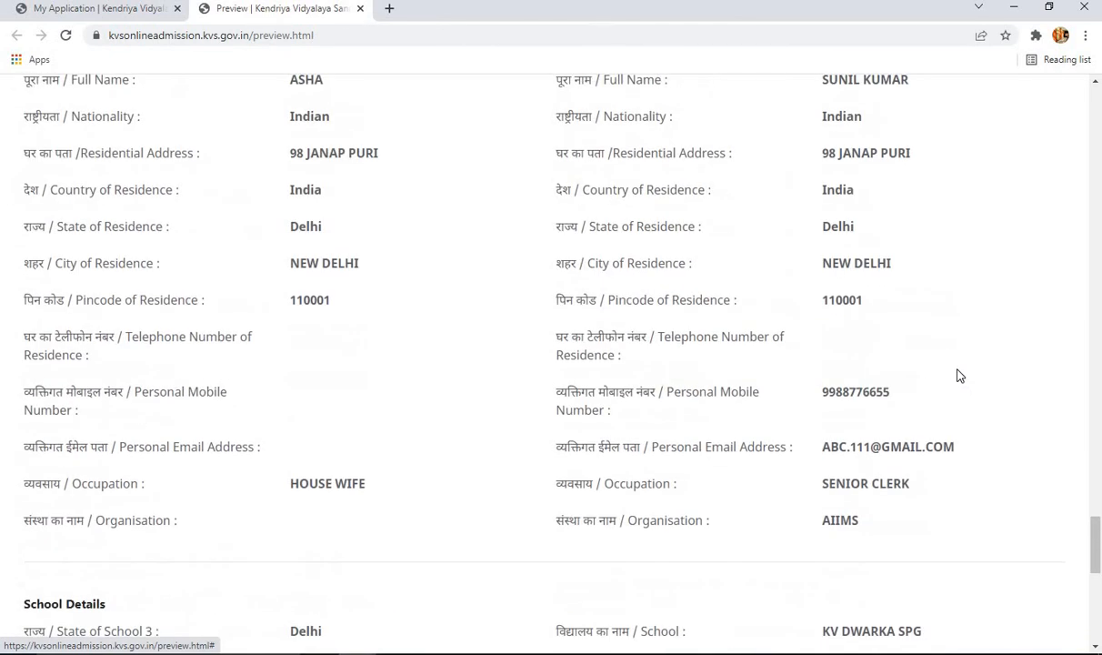
{"action": "scroll", "coordinate": [961, 376], "scroll_direction": "up", "scroll_amount": 3}
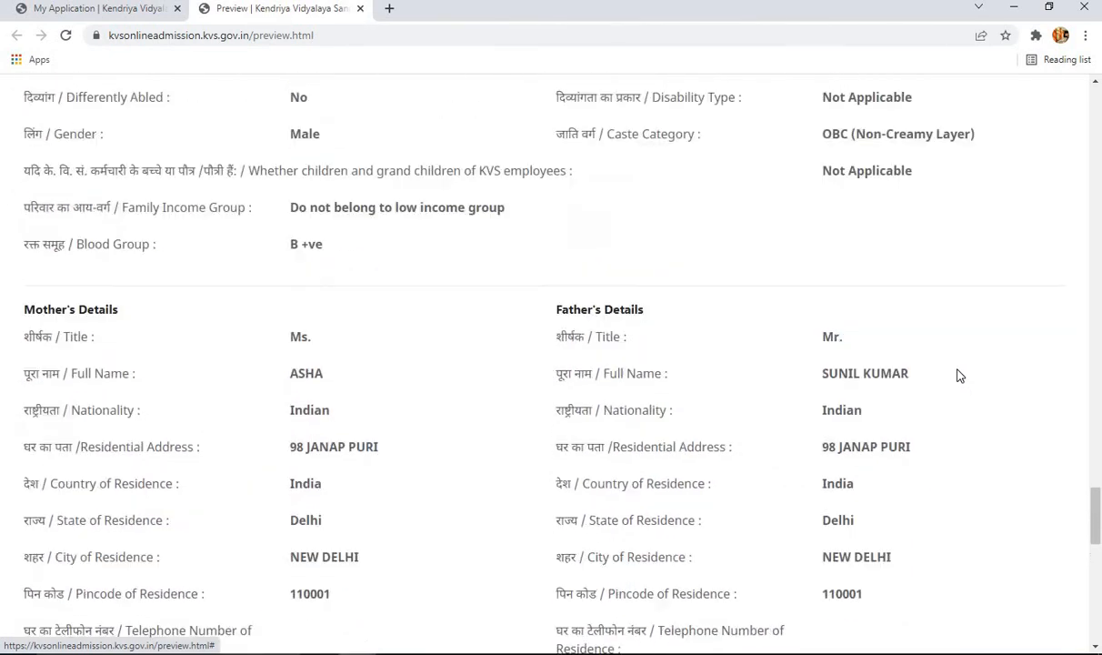
{"action": "scroll", "coordinate": [960, 375], "scroll_direction": "up", "scroll_amount": 4}
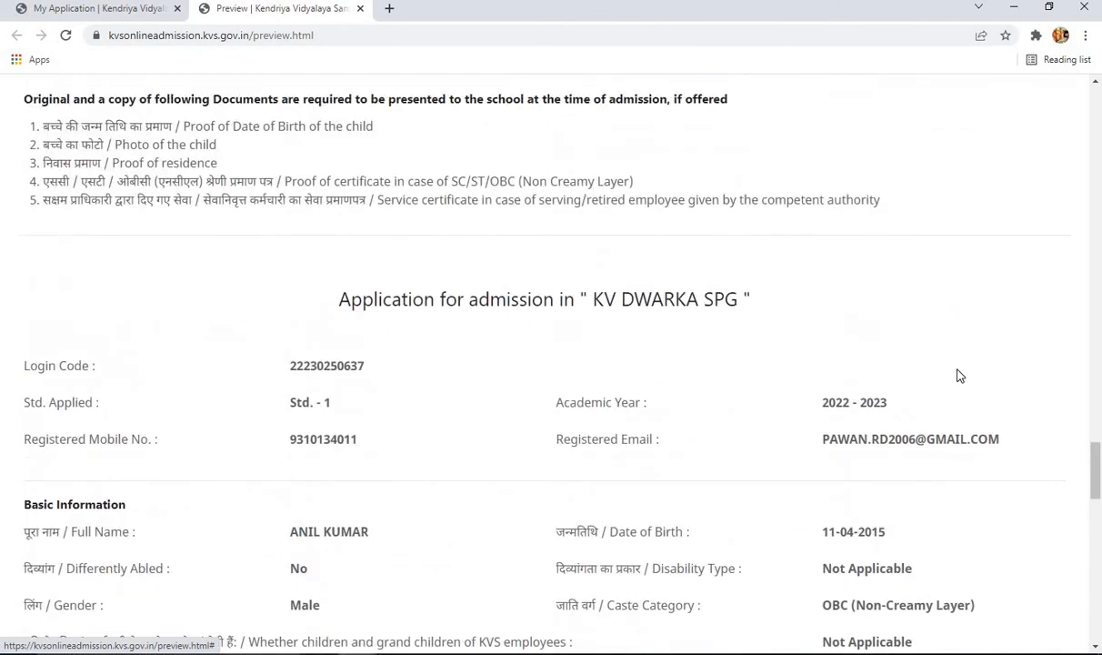
{"action": "scroll", "coordinate": [960, 376], "scroll_direction": "up", "scroll_amount": 1}
{"action": "scroll", "coordinate": [961, 376], "scroll_direction": "down", "scroll_amount": 7}
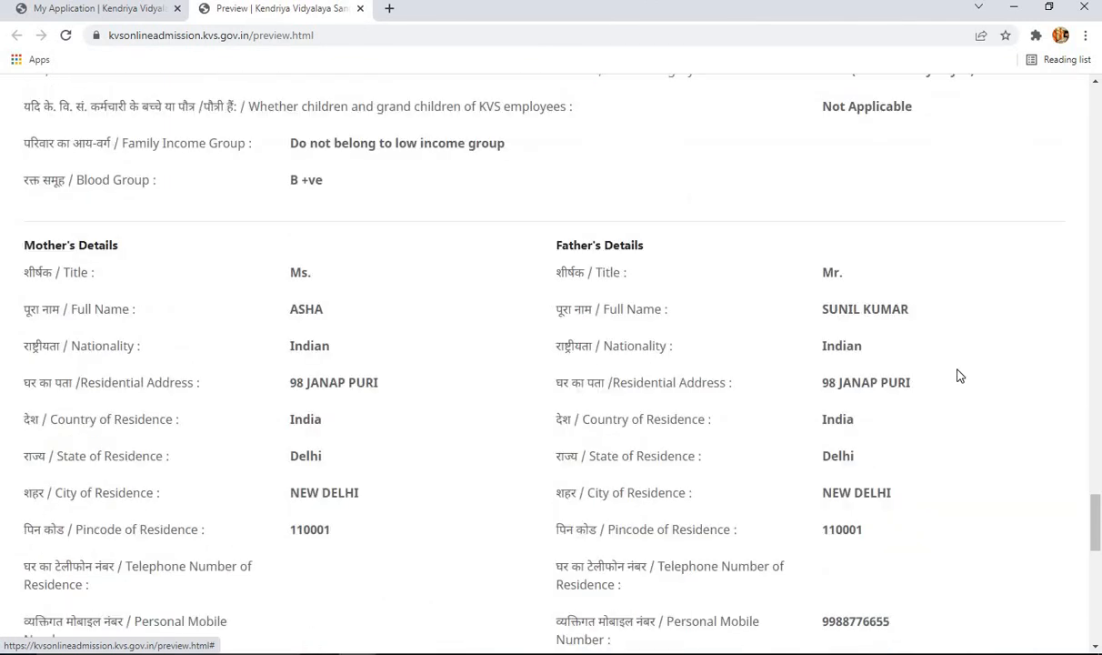
{"action": "left_click", "coordinate": [116, 13]}
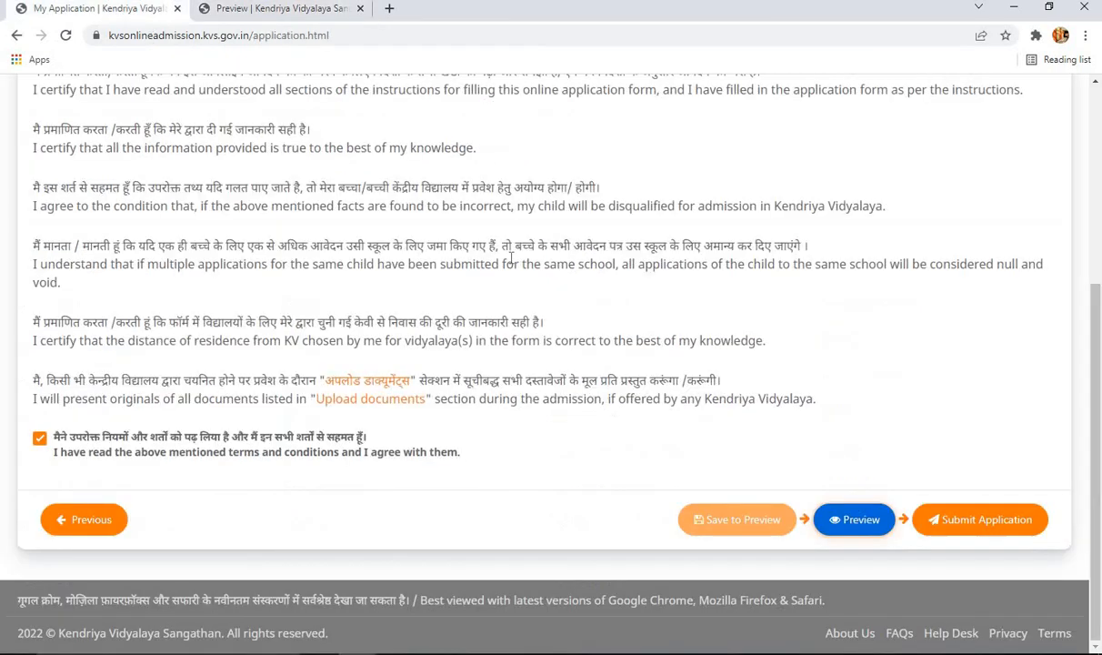
- Start submitting the application, recheck the preview tab, then cancel the first submission prompt
{"action": "left_click", "coordinate": [983, 508]}
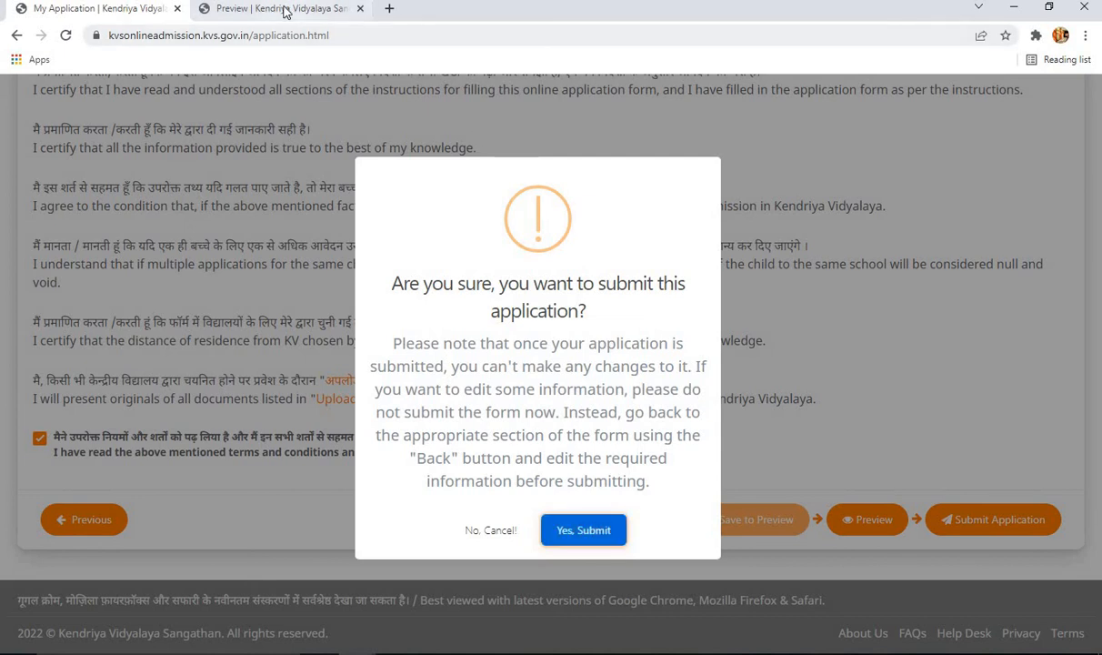
{"action": "left_click", "coordinate": [277, 8]}
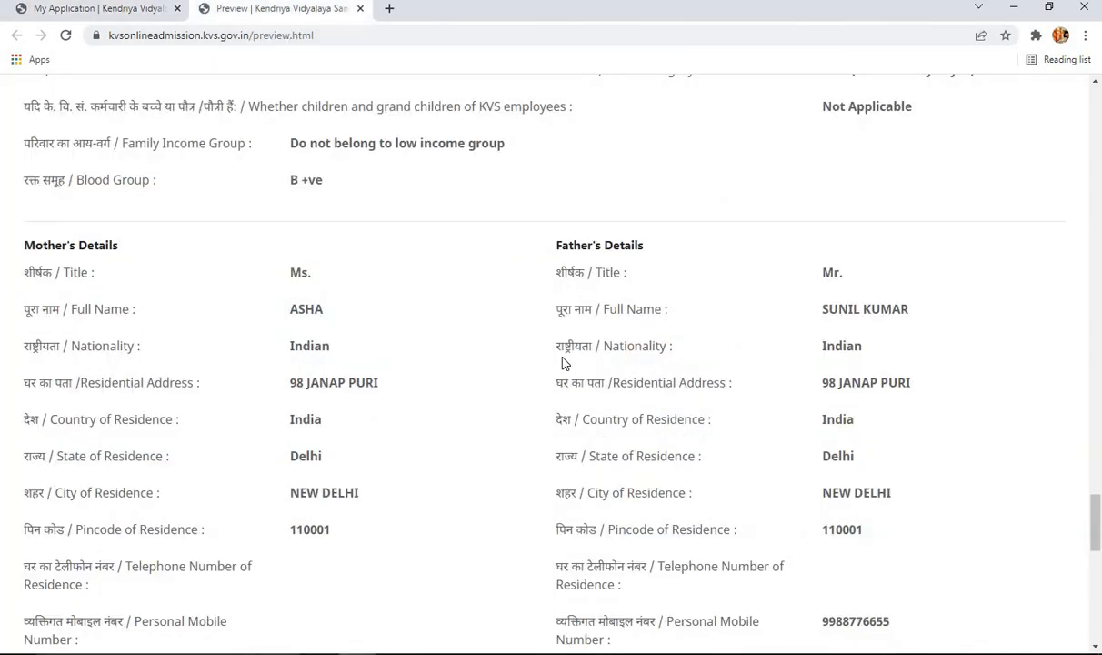
{"action": "left_click", "coordinate": [134, 13]}
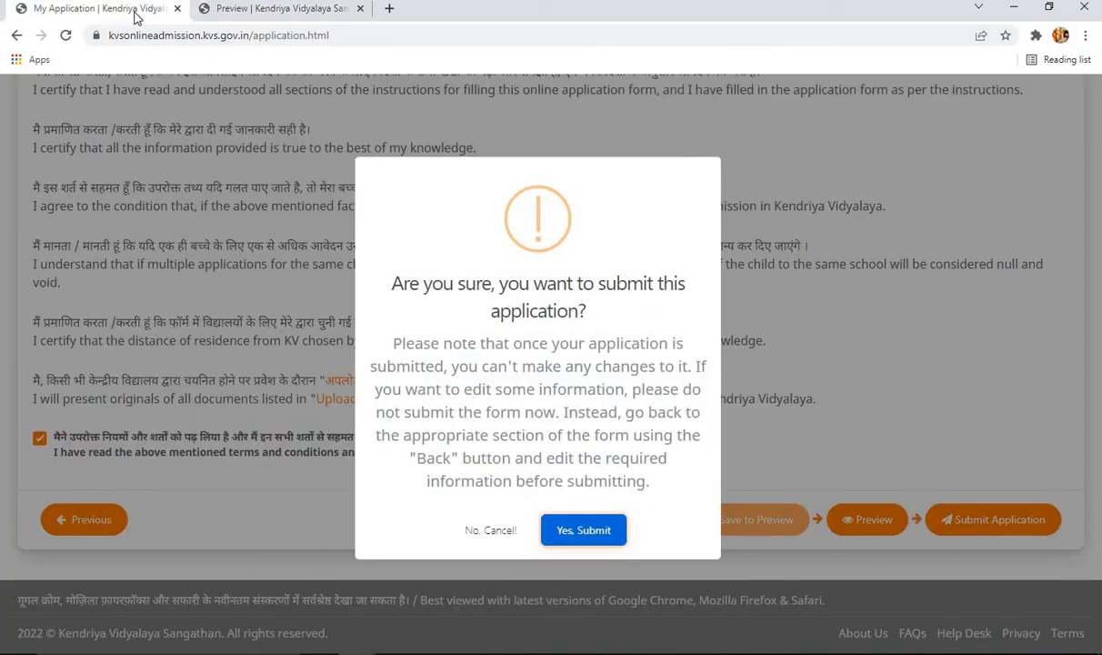
{"action": "left_click", "coordinate": [487, 535]}
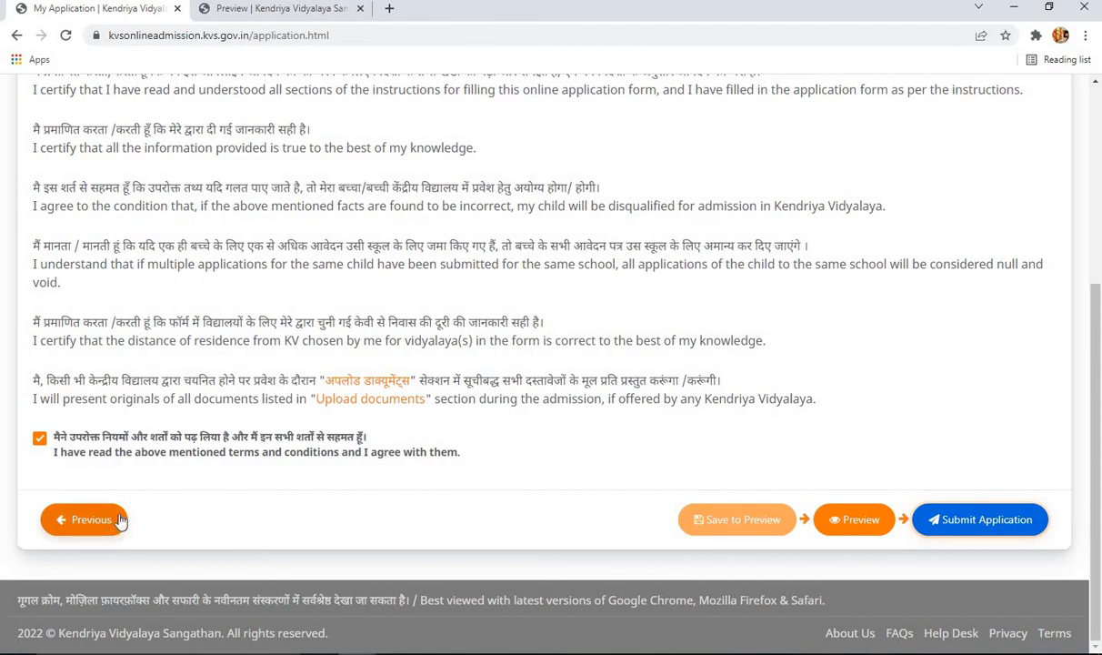
- Submit the application again, confirm with Yes, Submit, and focus the Enter OTP field
{"action": "left_click", "coordinate": [985, 522]}
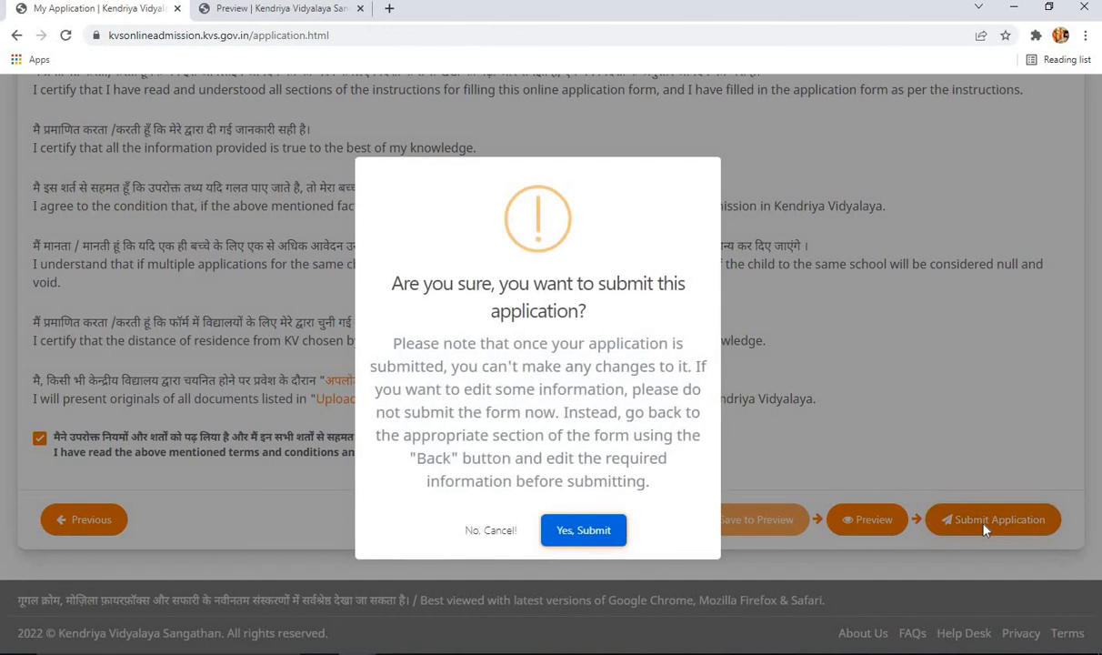
{"action": "left_click", "coordinate": [590, 534]}
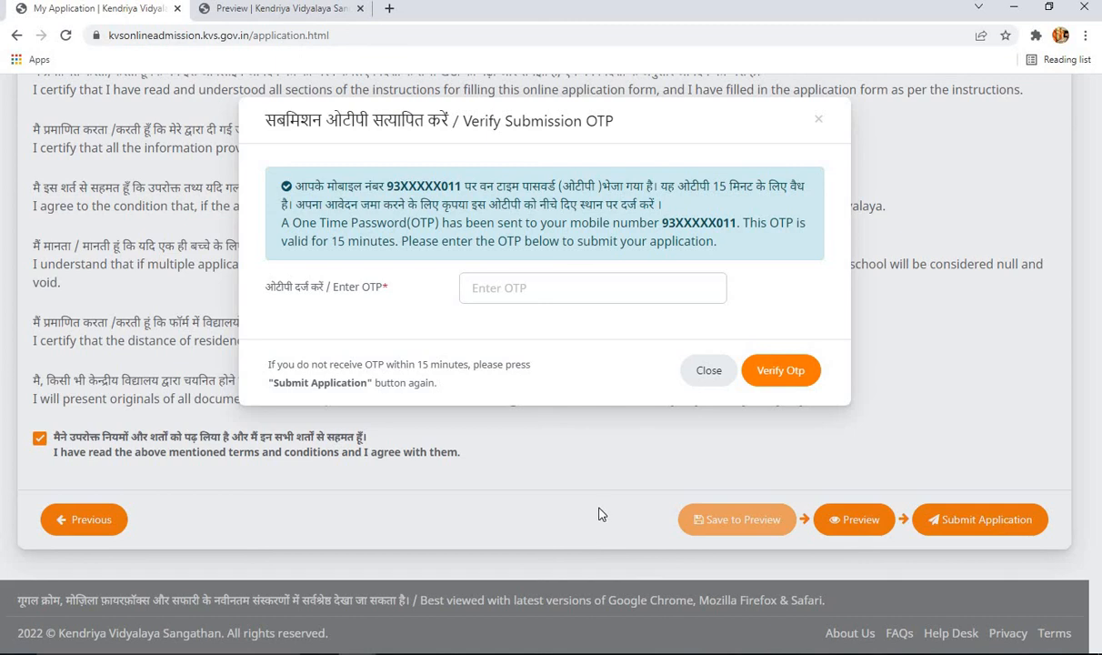
{"action": "left_click", "coordinate": [515, 288]}
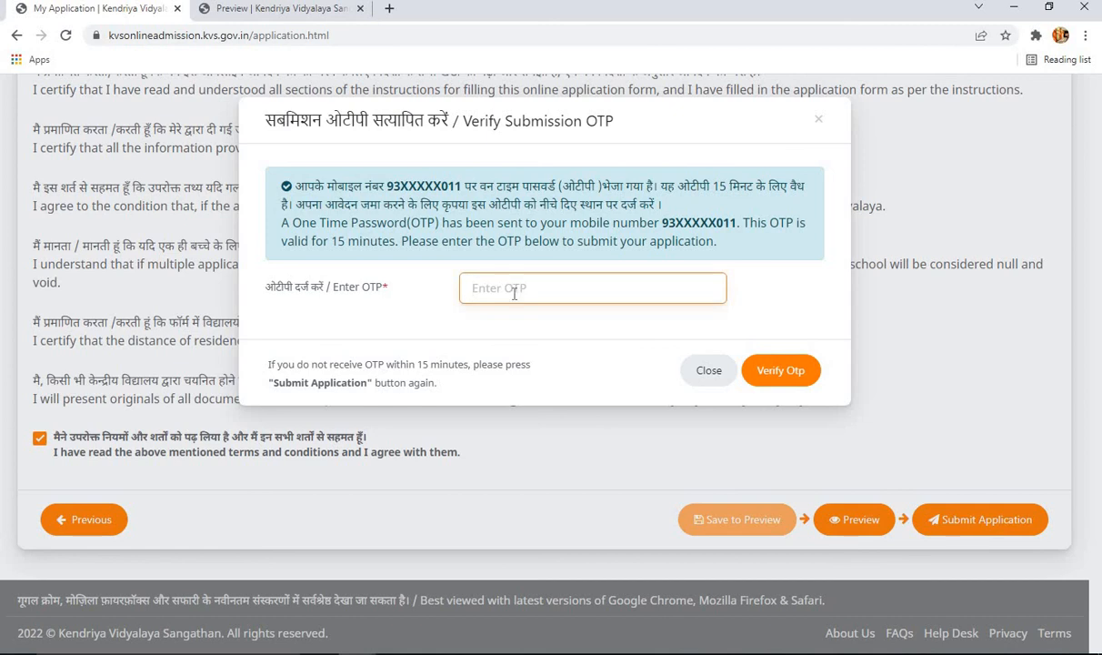